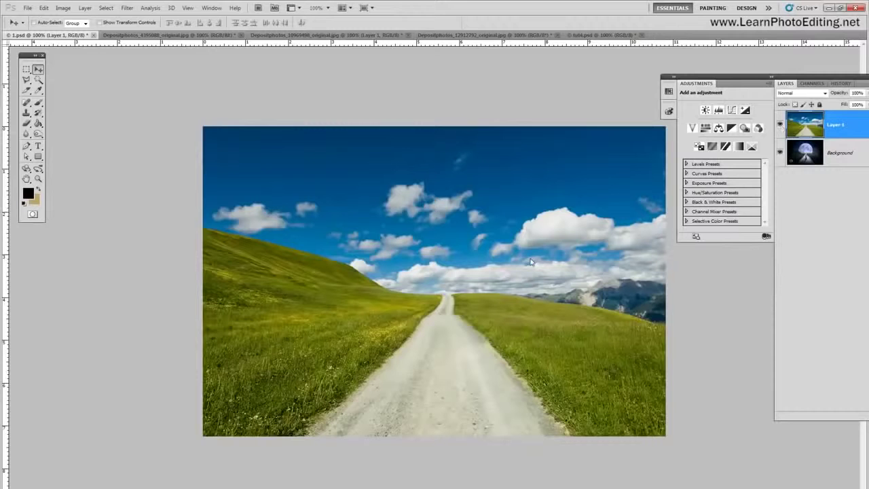
Hide Layer 1 to compare the original road photo with the finished night scene beneath it.
{"action": "left_click", "coordinate": [779, 124]}
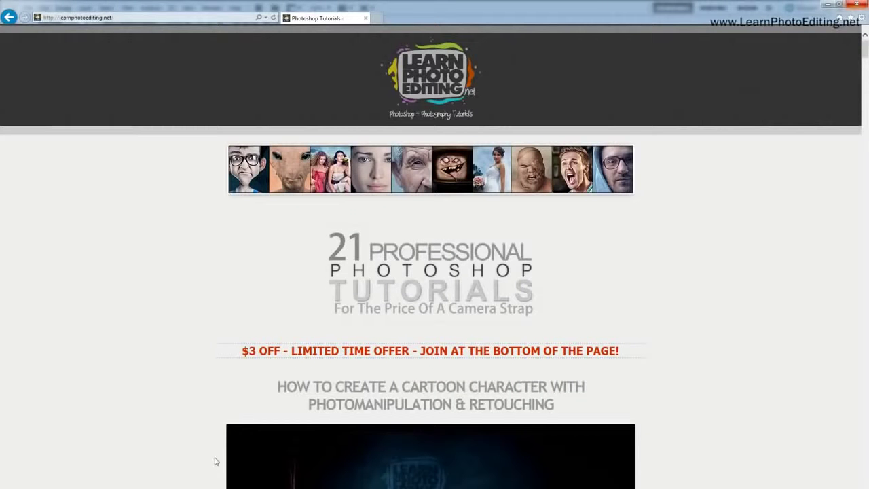
Browse the Photoshop tutorials presented on the learnphotoediting.net page.
{"action": "scroll", "coordinate": [214, 461], "scroll_direction": "down", "scroll_amount": 15}
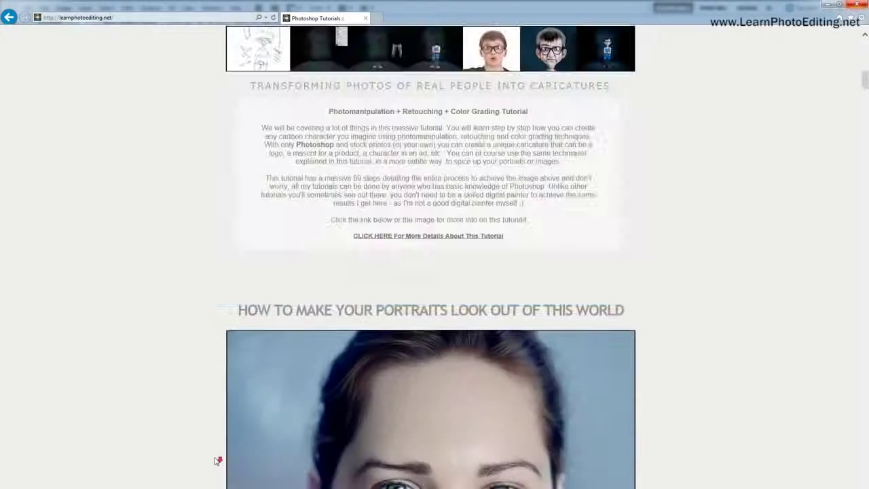
{"action": "scroll", "coordinate": [215, 461], "scroll_direction": "down", "scroll_amount": 10}
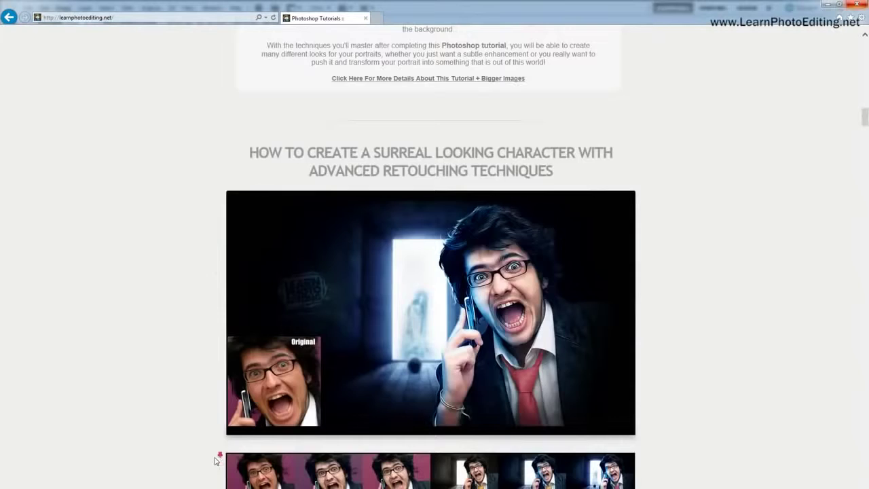
{"action": "scroll", "coordinate": [215, 461], "scroll_direction": "down", "scroll_amount": 15}
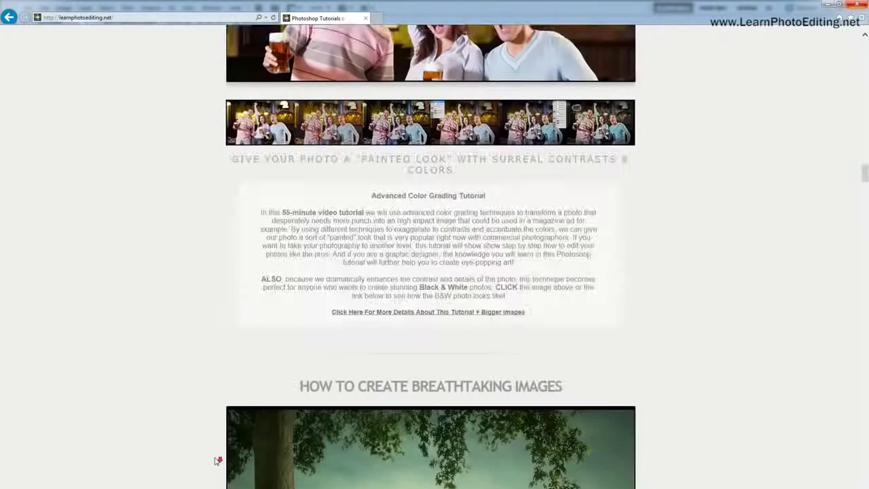
{"action": "scroll", "coordinate": [215, 461], "scroll_direction": "down", "scroll_amount": 15}
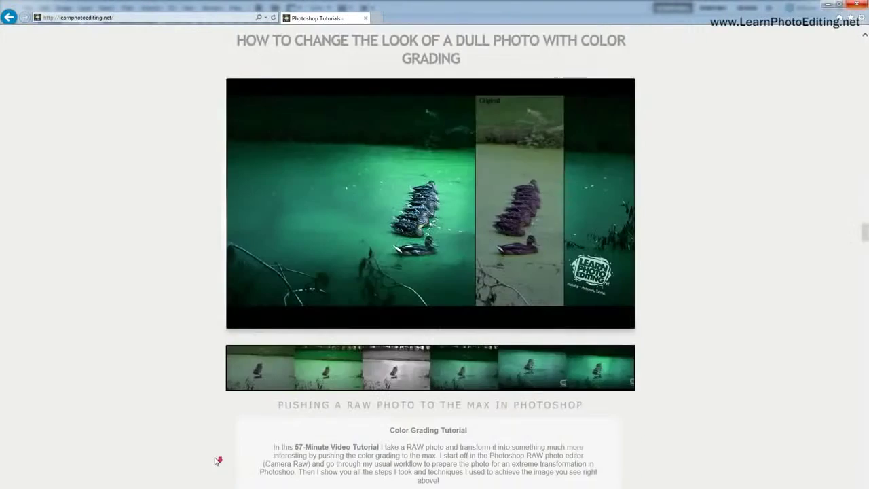
{"action": "scroll", "coordinate": [214, 461], "scroll_direction": "down", "scroll_amount": 10}
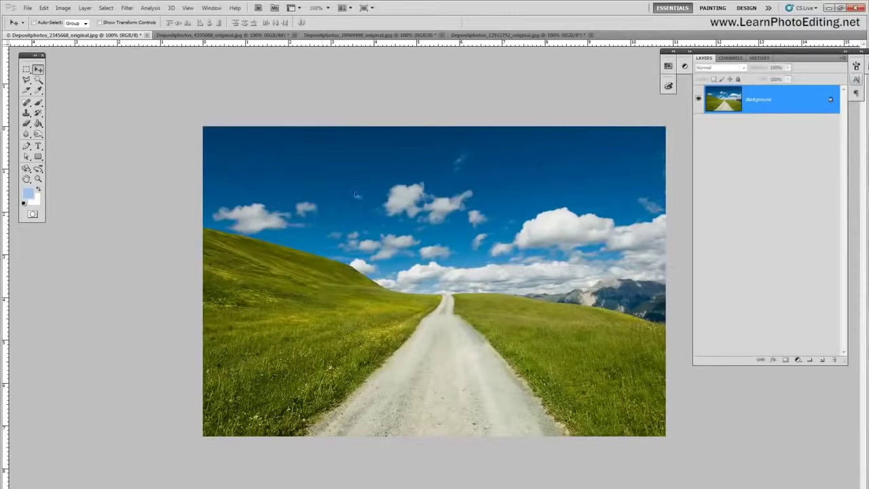
Duplicate the Background layer of the road landscape photo as Background copy.
{"action": "left_click", "coordinate": [85, 8]}
{"action": "left_click", "coordinate": [89, 26]}
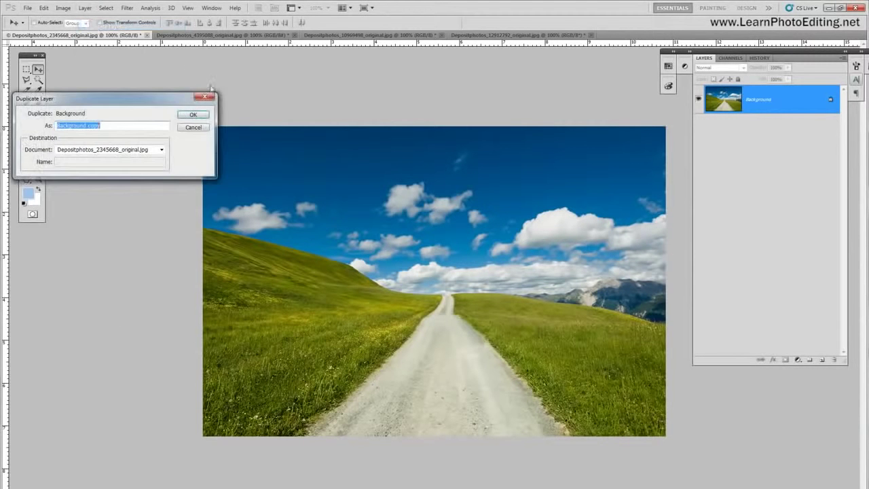
{"action": "left_click", "coordinate": [193, 117]}
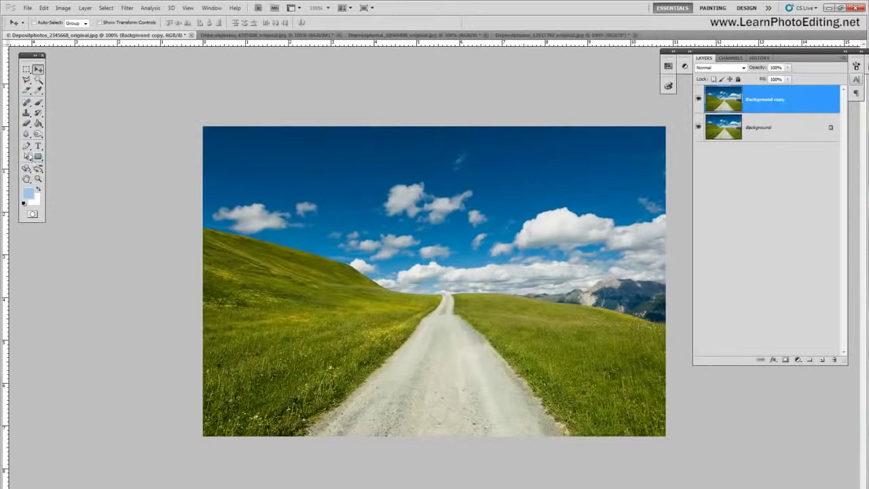
Begin a Pen tool path at the photo's left edge and trace it down along the ridge of the left hill.
{"action": "left_click", "coordinate": [26, 146]}
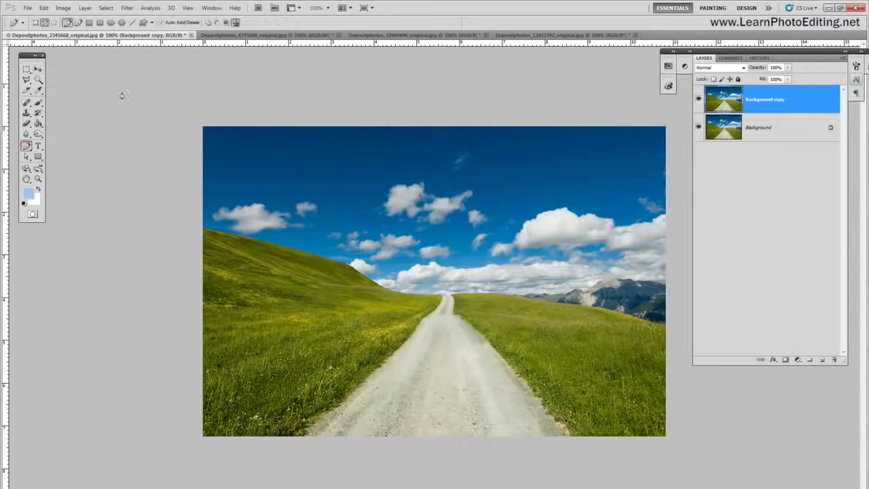
{"action": "left_click", "coordinate": [188, 8]}
{"action": "left_click", "coordinate": [198, 72]}
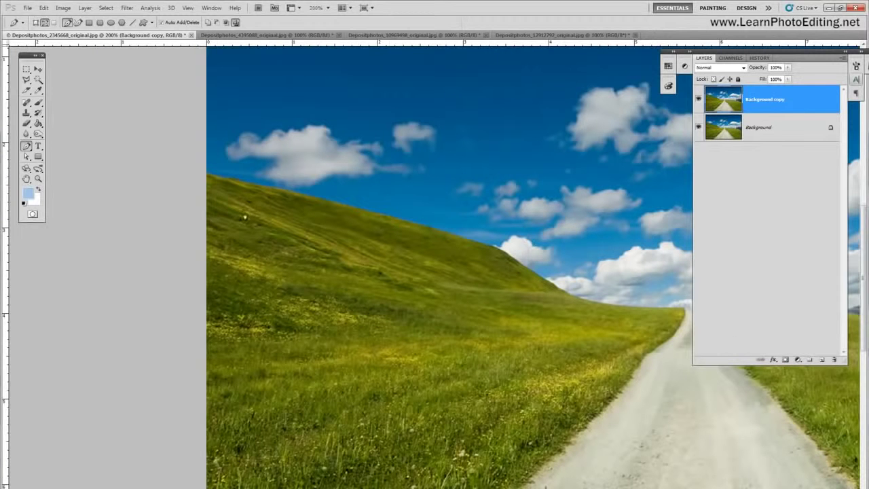
{"action": "left_click", "coordinate": [201, 174]}
{"action": "left_click", "coordinate": [321, 199]}
{"action": "left_click", "coordinate": [446, 233]}
{"action": "left_click", "coordinate": [495, 247]}
{"action": "left_click", "coordinate": [551, 282]}
{"action": "left_click", "coordinate": [562, 288]}
Continue the path along the horizon, past the far end of the road and onto the right meadow's crest.
{"action": "scroll", "coordinate": [561, 288], "scroll_direction": "right", "scroll_amount": 5}
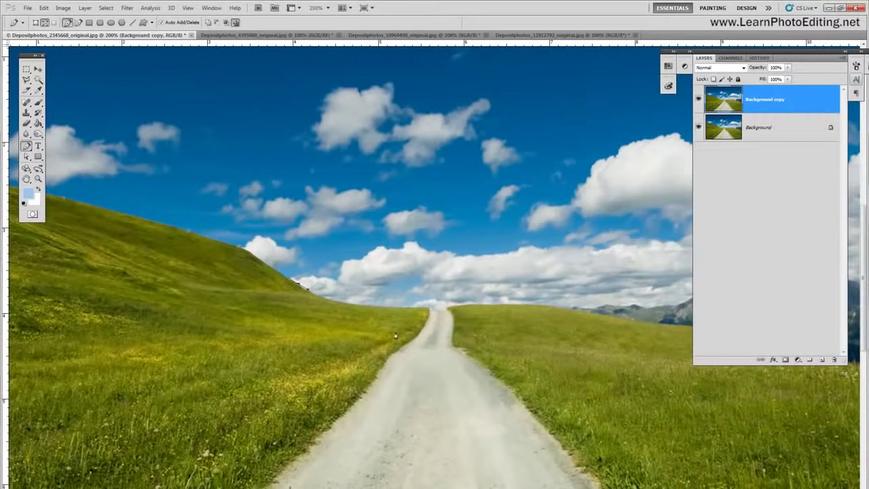
{"action": "left_click", "coordinate": [383, 307]}
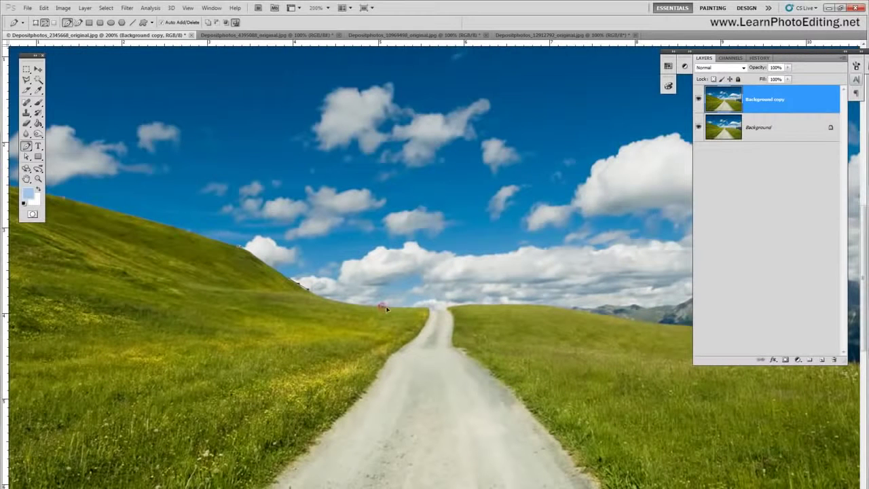
{"action": "left_click", "coordinate": [431, 307]}
{"action": "left_click", "coordinate": [482, 307]}
{"action": "left_click", "coordinate": [497, 305]}
Extend the path loosely through the clouds above the mountains and out beyond the photo's right edge.
{"action": "scroll", "coordinate": [448, 299], "scroll_direction": "right", "scroll_amount": 3}
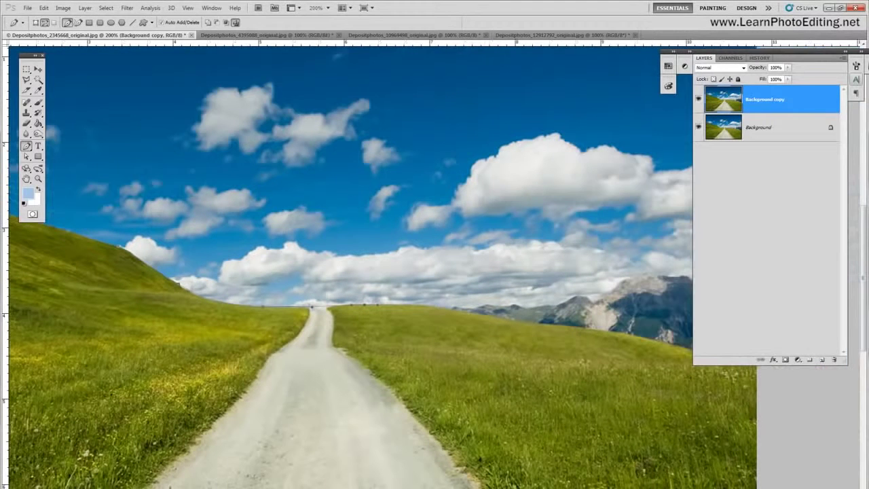
{"action": "left_click", "coordinate": [448, 311]}
{"action": "left_click", "coordinate": [556, 284]}
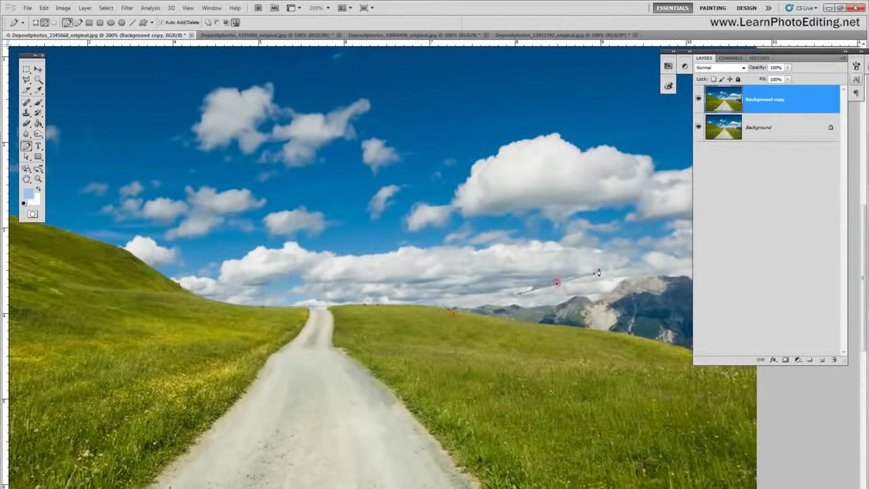
{"action": "left_click", "coordinate": [635, 264]}
{"action": "scroll", "coordinate": [667, 257], "scroll_direction": "right", "scroll_amount": 5}
{"action": "left_click", "coordinate": [604, 237]}
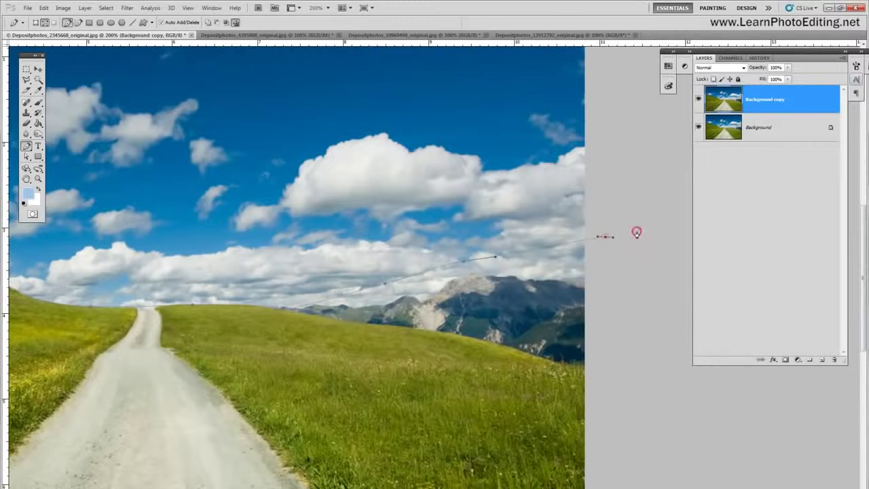
Lead the path around the sky outside the canvas and close it at its starting point on the left edge.
{"action": "left_click_drag", "start_coordinate": [636, 232], "coordinate": [646, 155]}
{"action": "scroll", "coordinate": [623, 163], "scroll_direction": "up", "scroll_amount": 5}
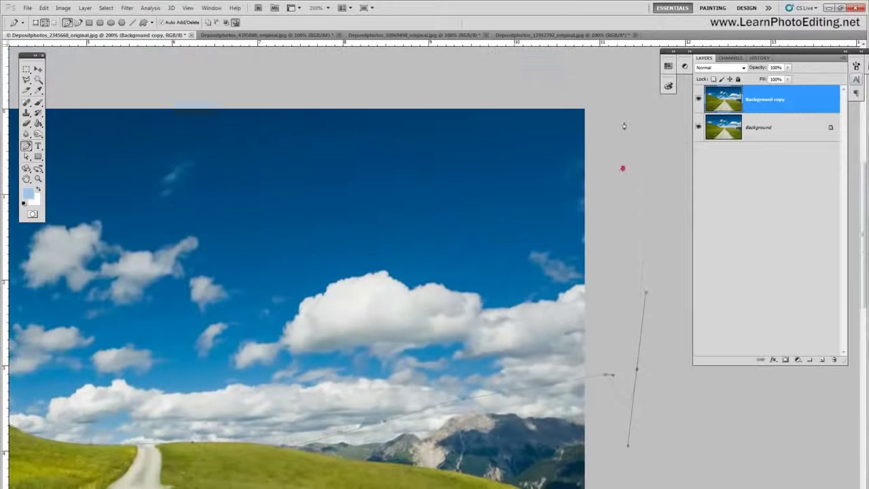
{"action": "left_click_drag", "start_coordinate": [415, 50], "coordinate": [391, 50]}
{"action": "left_click_drag", "start_coordinate": [331, 52], "coordinate": [338, 50]}
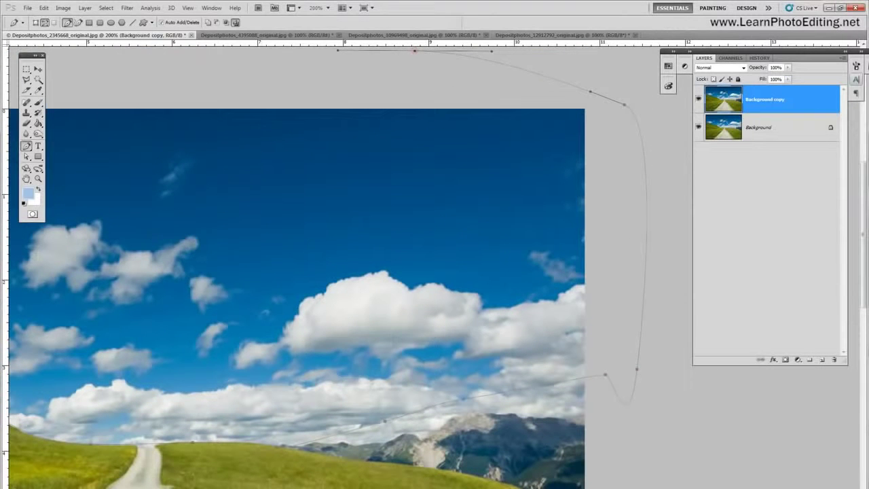
{"action": "scroll", "coordinate": [88, 97], "scroll_direction": "left", "scroll_amount": 10}
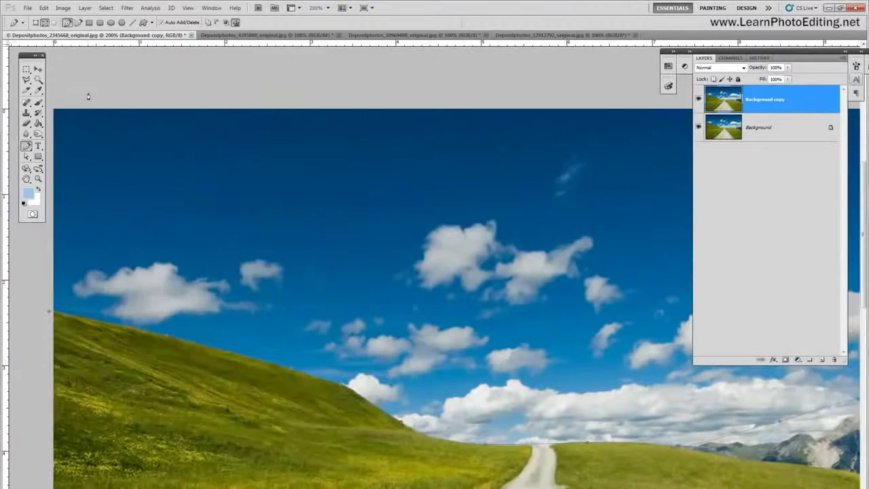
{"action": "scroll", "coordinate": [88, 97], "scroll_direction": "left", "scroll_amount": 5}
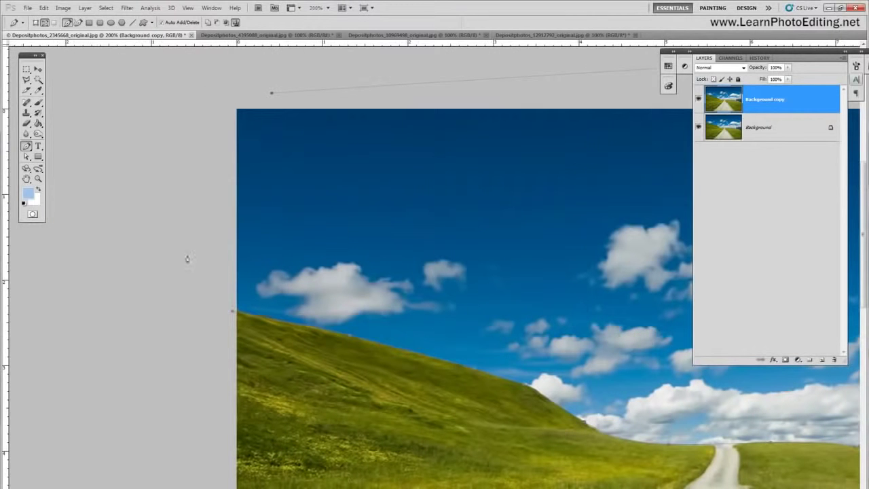
{"action": "left_click_drag", "start_coordinate": [233, 310], "coordinate": [80, 189]}
Refine the path's anchor points with the Direct Selection tool, raising the curve near the mountains farther into the clouds.
{"action": "left_click", "coordinate": [26, 157]}
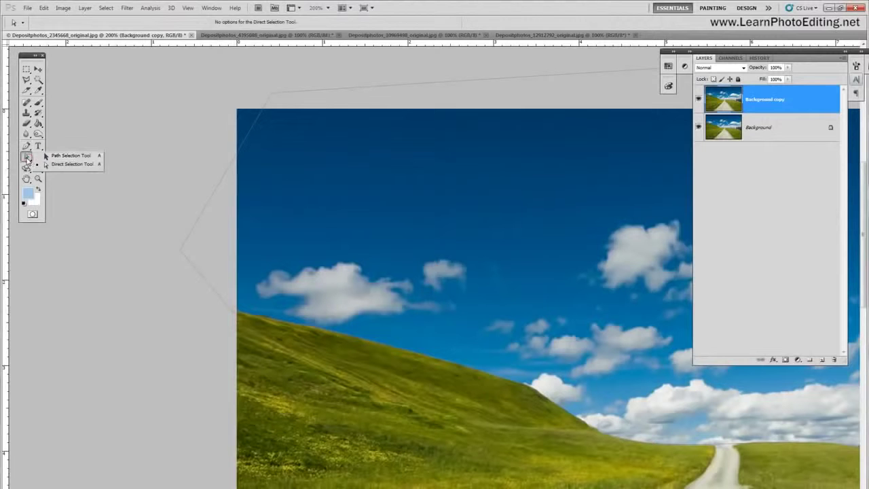
{"action": "left_click", "coordinate": [28, 158]}
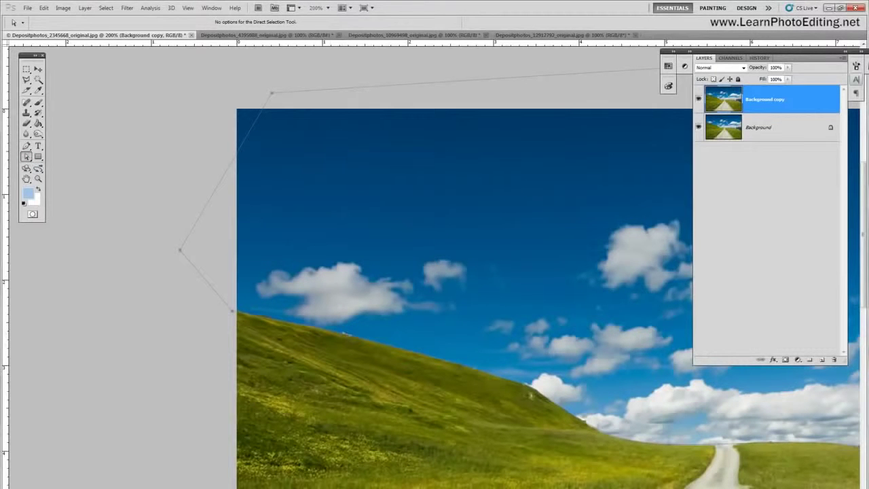
{"action": "left_click", "coordinate": [584, 422]}
{"action": "scroll", "coordinate": [527, 384], "scroll_direction": "right", "scroll_amount": 5}
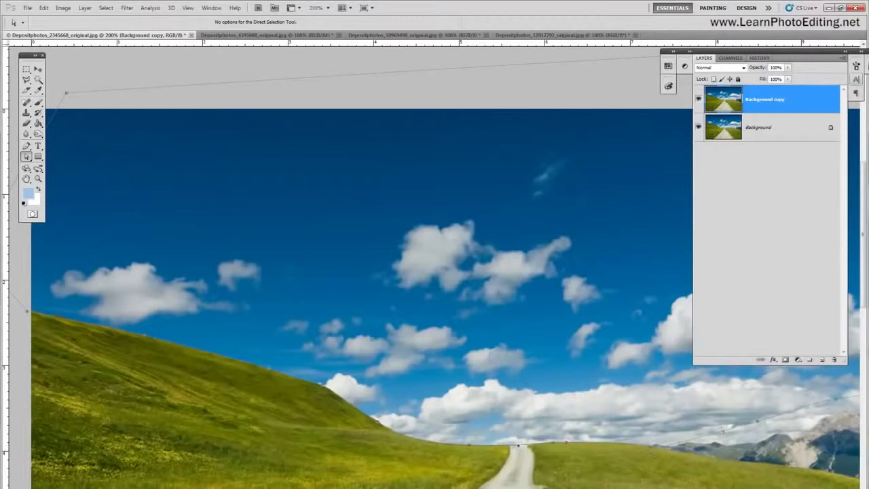
{"action": "left_click_drag", "start_coordinate": [758, 421], "coordinate": [722, 383]}
Convert the closed path into a selection and extend it with the lasso around the sky's upper-left corner.
{"action": "left_click", "coordinate": [187, 8]}
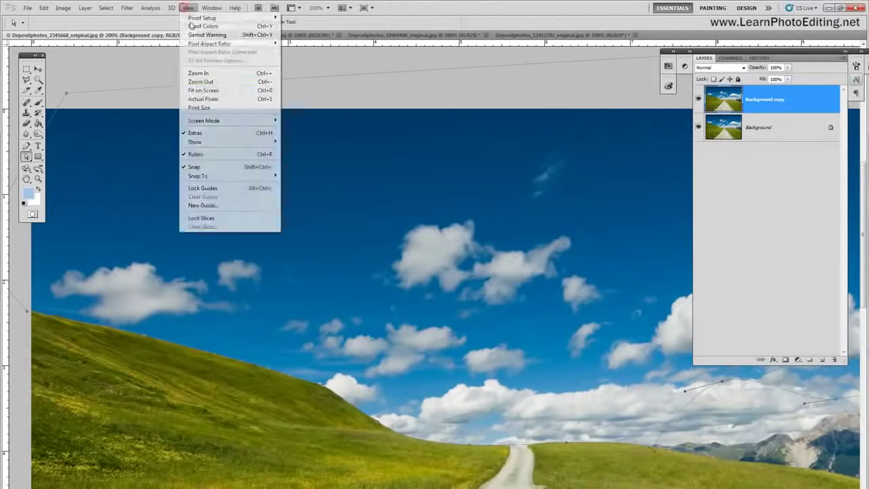
{"action": "left_click", "coordinate": [210, 82]}
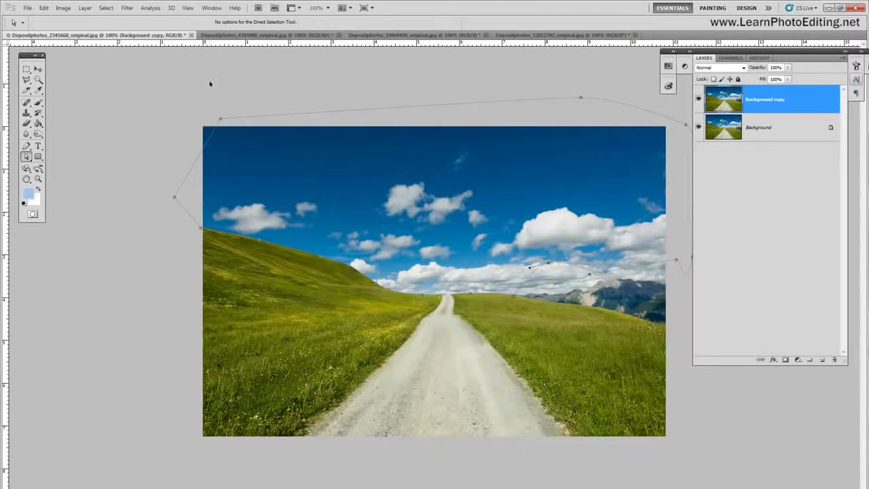
{"action": "key", "text": "ctrl+Return"}
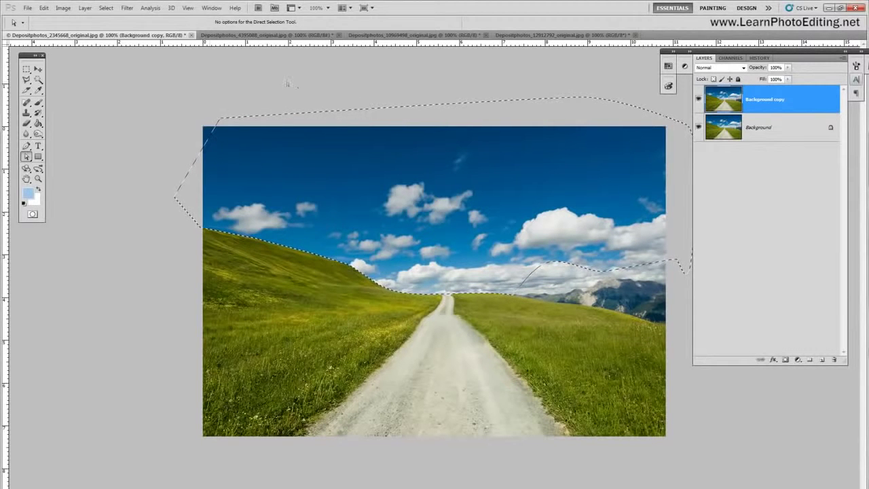
{"action": "key", "text": "l"}
{"action": "mouse_move", "coordinate": [210, 146]}
{"action": "left_mouse_down"}
{"action": "mouse_move", "coordinate": [184, 143]}
{"action": "mouse_move", "coordinate": [189, 115]}
{"action": "mouse_move", "coordinate": [231, 112]}
{"action": "mouse_move", "coordinate": [228, 149]}
{"action": "left_mouse_up"}
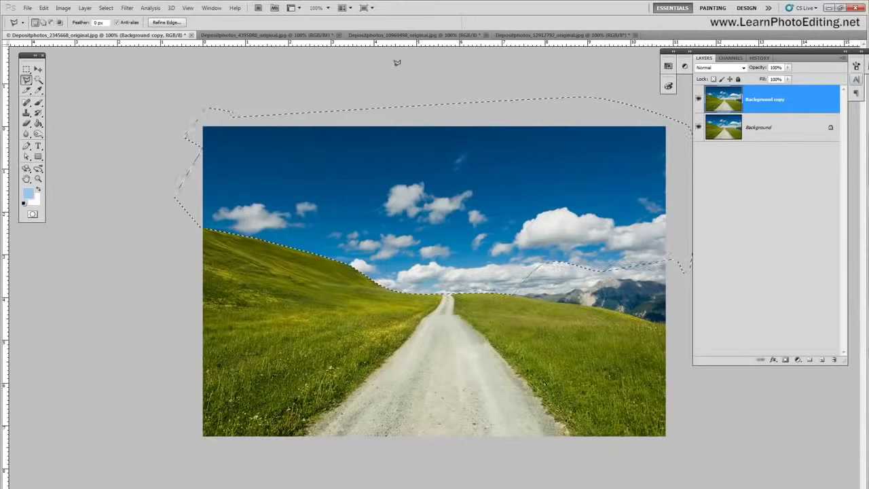
Invert the sky selection and add a layer mask to Background copy that keeps only the land.
{"action": "left_click", "coordinate": [107, 10]}
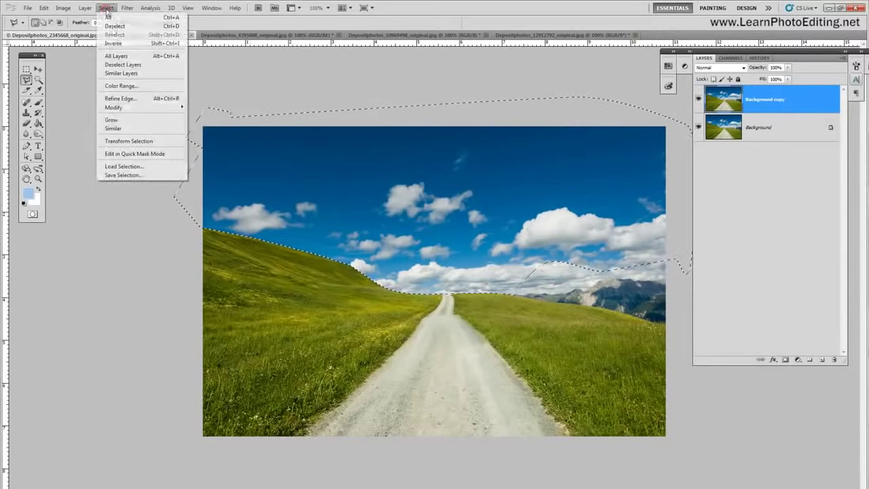
{"action": "left_click", "coordinate": [114, 45]}
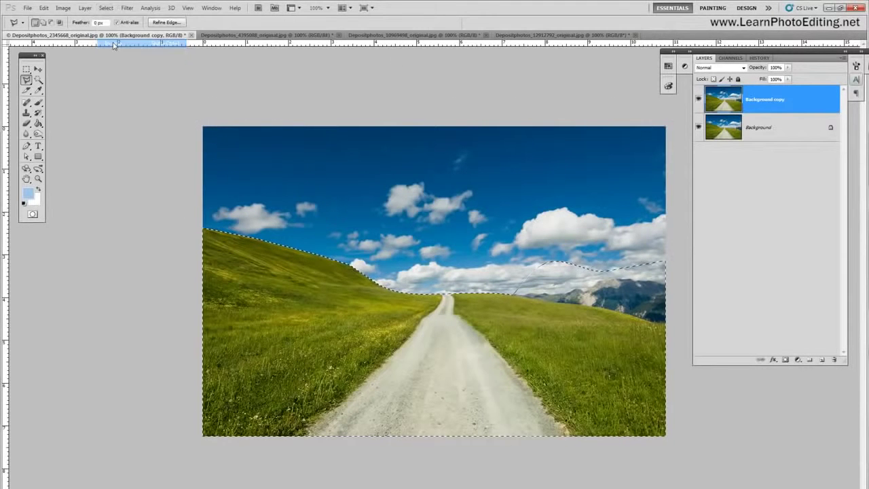
{"action": "left_click", "coordinate": [785, 361]}
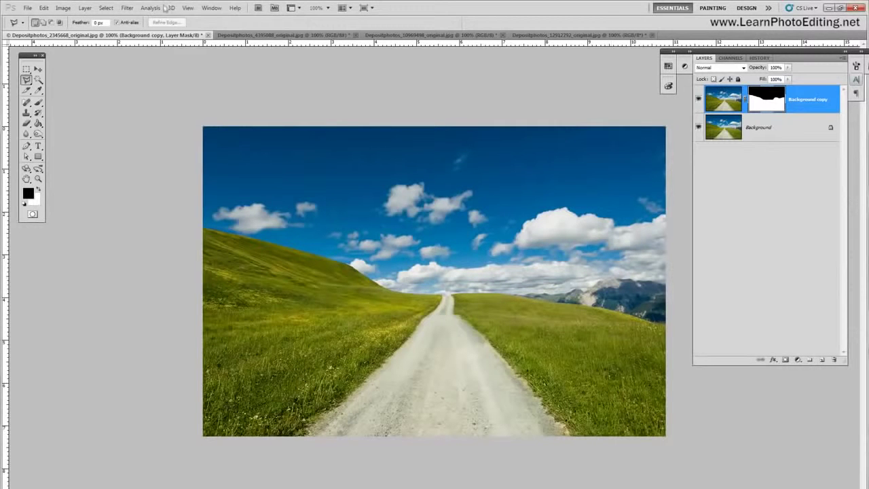
Outline the clouds above the mountains with the Polygonal Lasso, following the ridge line and closing the selection around the canvas's outer edge.
{"action": "left_click", "coordinate": [187, 8]}
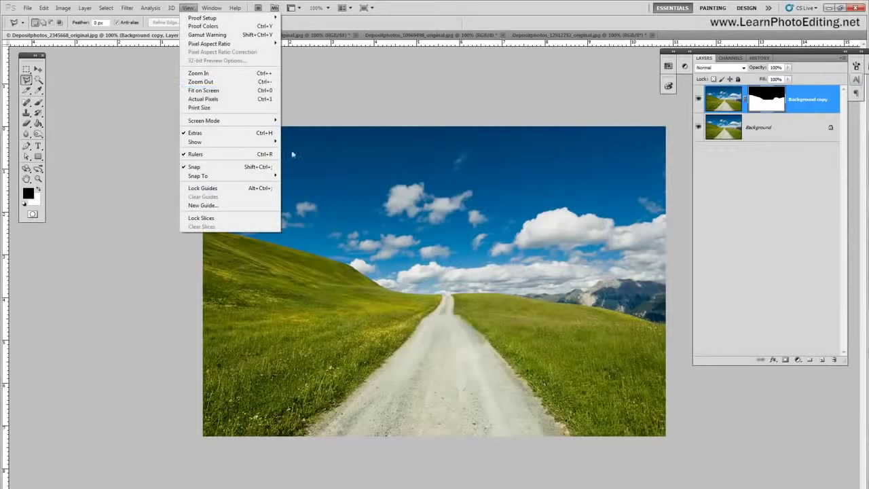
{"action": "left_click", "coordinate": [227, 71]}
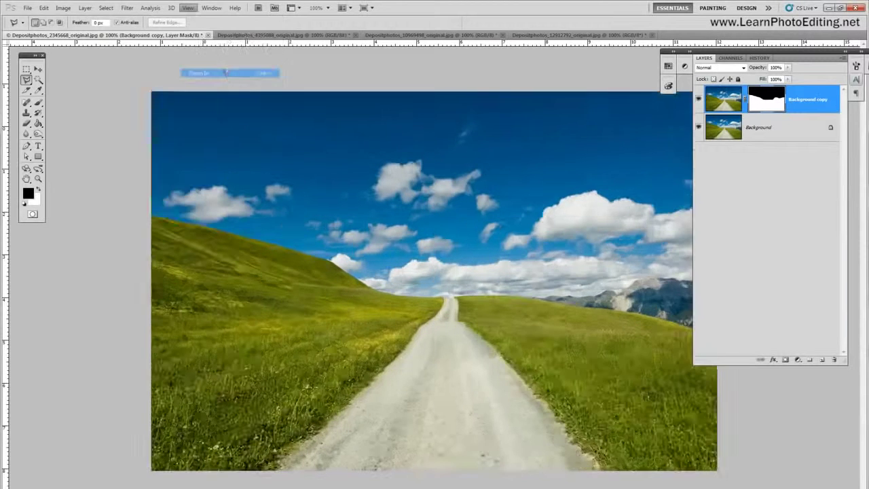
{"action": "scroll", "coordinate": [622, 279], "scroll_direction": "right", "scroll_amount": 5}
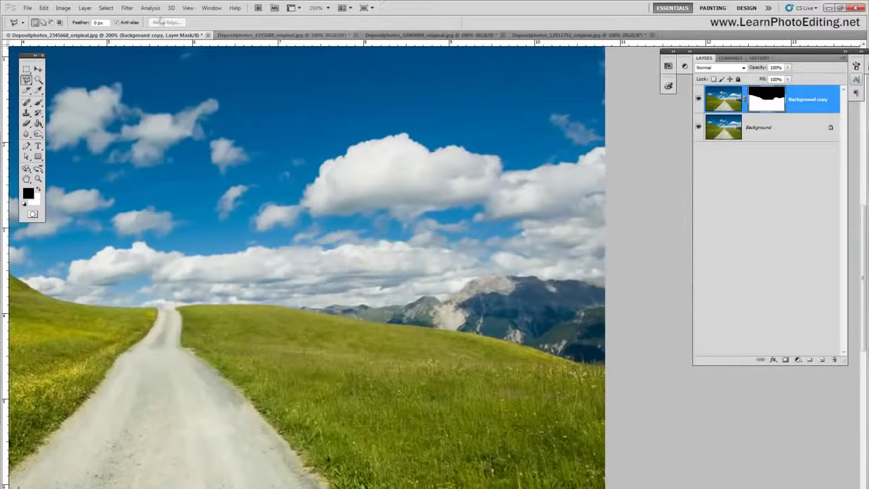
{"action": "left_click", "coordinate": [187, 8]}
{"action": "left_click", "coordinate": [204, 72]}
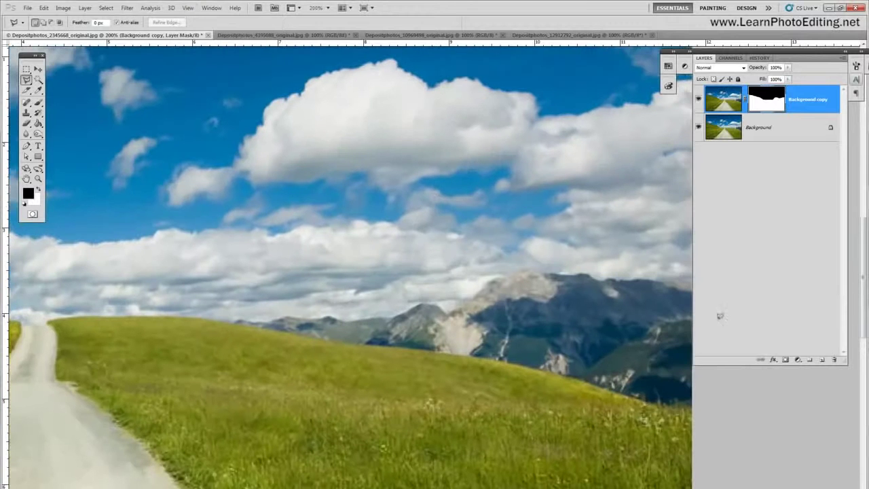
{"action": "scroll", "coordinate": [588, 227], "scroll_direction": "right", "scroll_amount": 5}
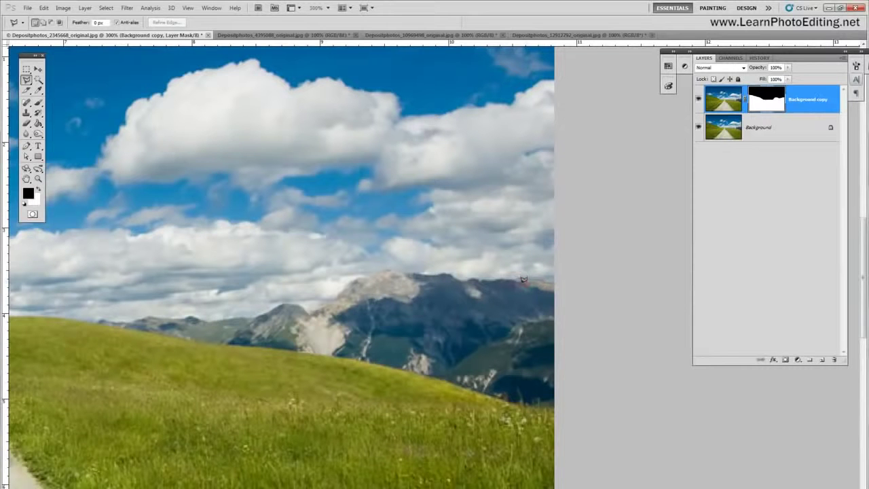
{"action": "left_click", "coordinate": [480, 279]}
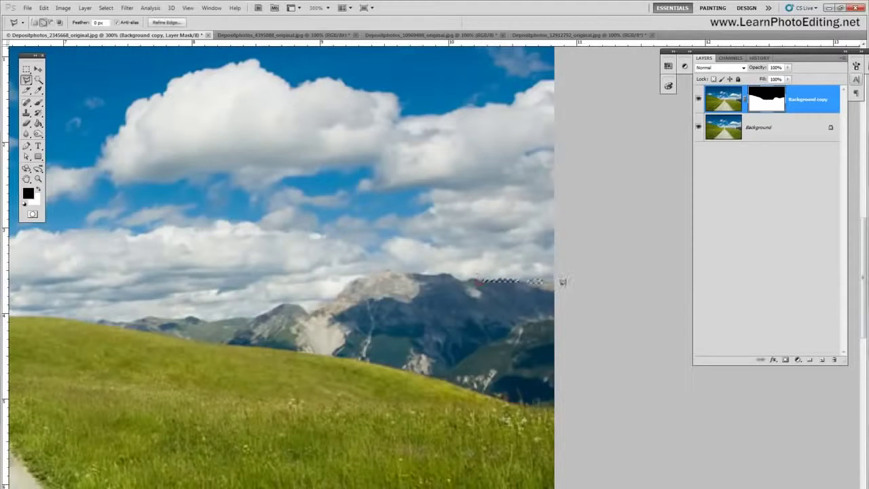
{"action": "key", "text": "Escape"}
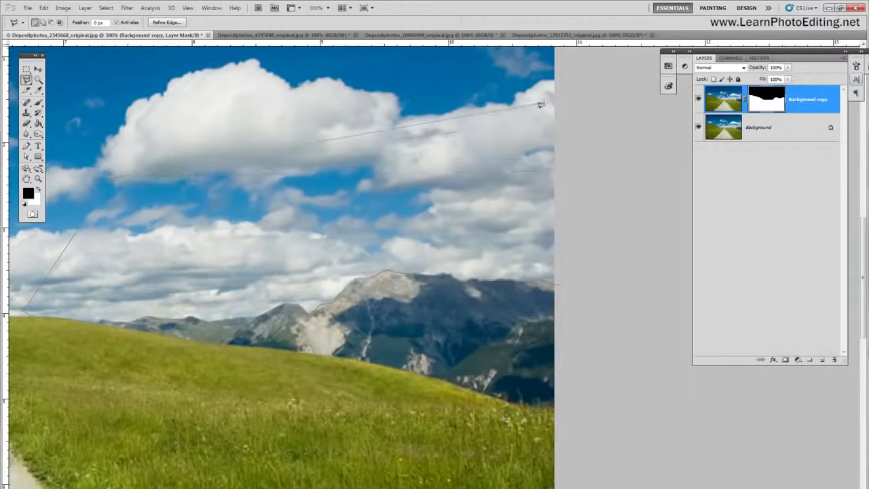
{"action": "left_click", "coordinate": [558, 284]}
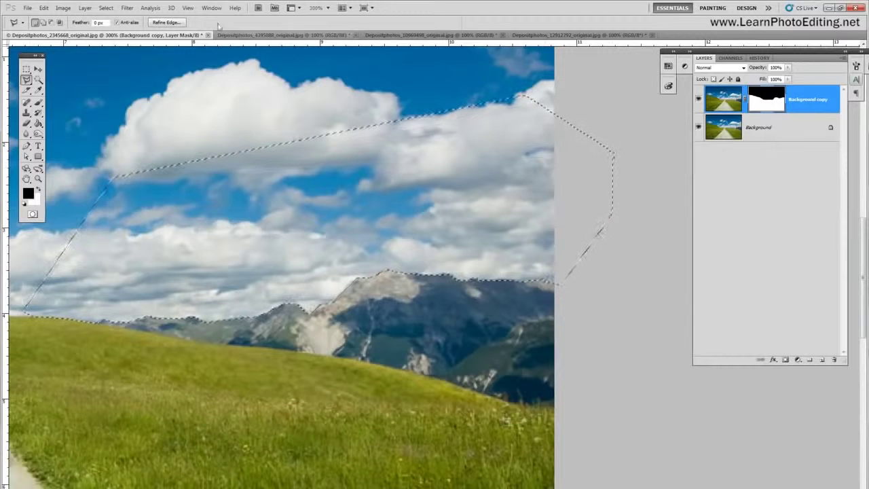
Paint the selected clouds out of the Background copy mask with a black brush at 100% opacity, and deselect.
{"action": "left_click", "coordinate": [189, 7]}
{"action": "left_click", "coordinate": [203, 81]}
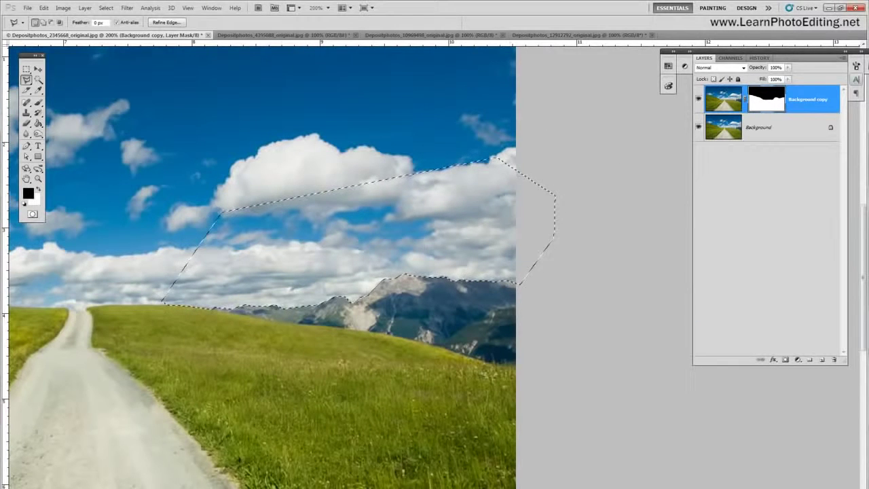
{"action": "scroll", "coordinate": [687, 262], "scroll_direction": "left", "scroll_amount": 3}
{"action": "scroll", "coordinate": [687, 262], "scroll_direction": "left", "scroll_amount": 1}
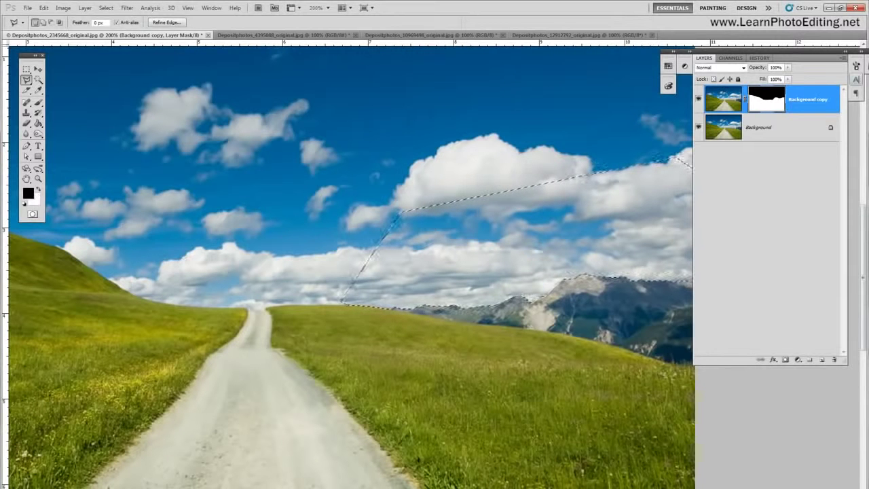
{"action": "scroll", "coordinate": [351, 265], "scroll_direction": "right", "scroll_amount": 3}
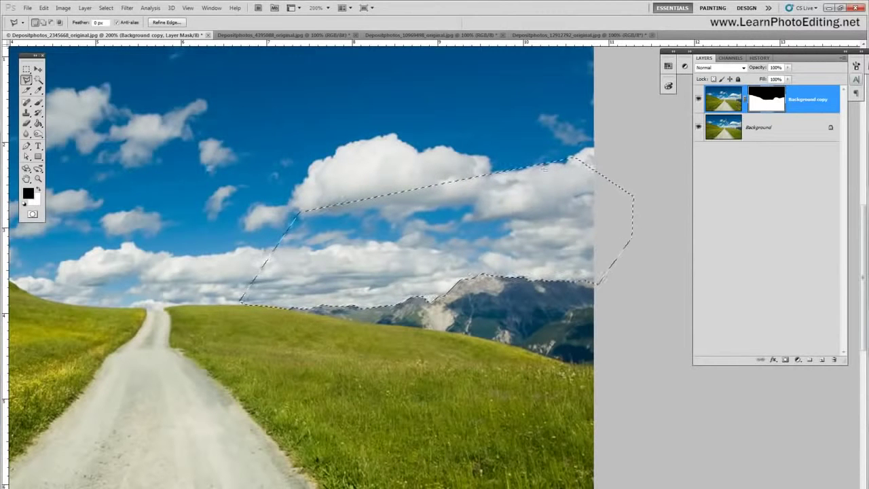
{"action": "left_click", "coordinate": [38, 103]}
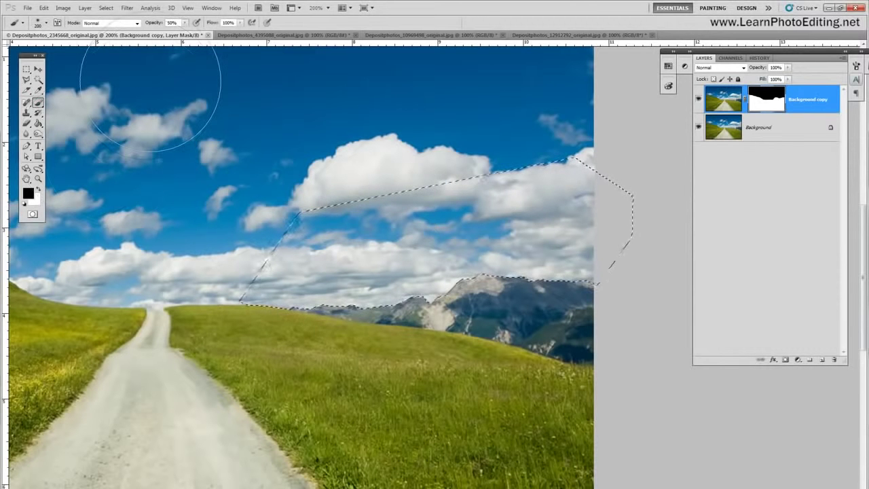
{"action": "left_click", "coordinate": [172, 23]}
{"action": "type", "text": "100"}
{"action": "key", "text": "Return"}
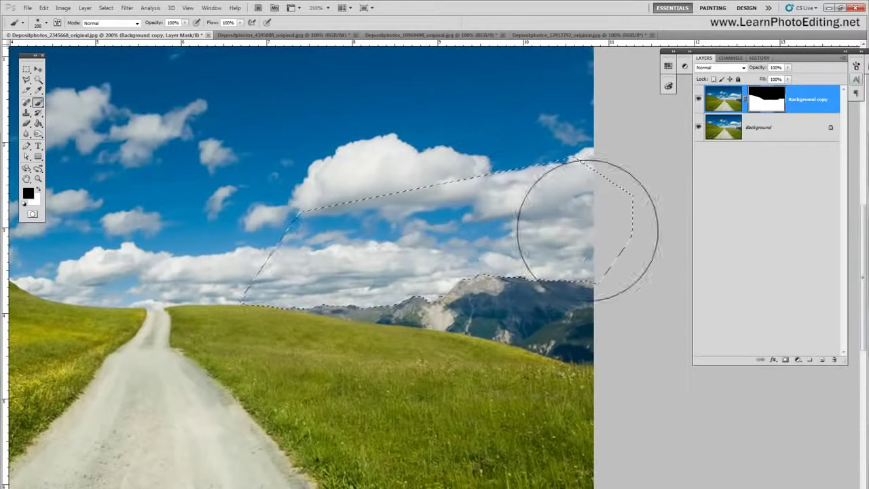
{"action": "left_click", "coordinate": [631, 212]}
{"action": "left_click", "coordinate": [106, 8]}
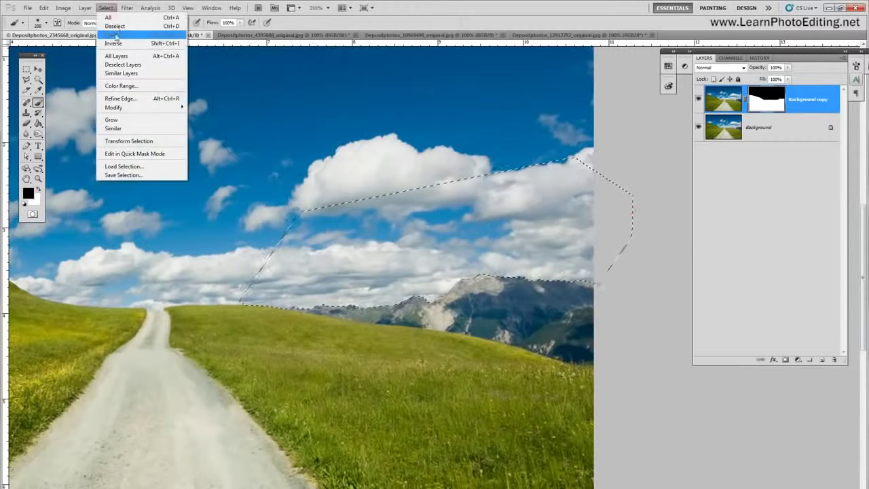
{"action": "left_click", "coordinate": [177, 26]}
Add a new empty layer directly above the Background layer.
{"action": "left_click", "coordinate": [188, 7]}
{"action": "left_click", "coordinate": [204, 82]}
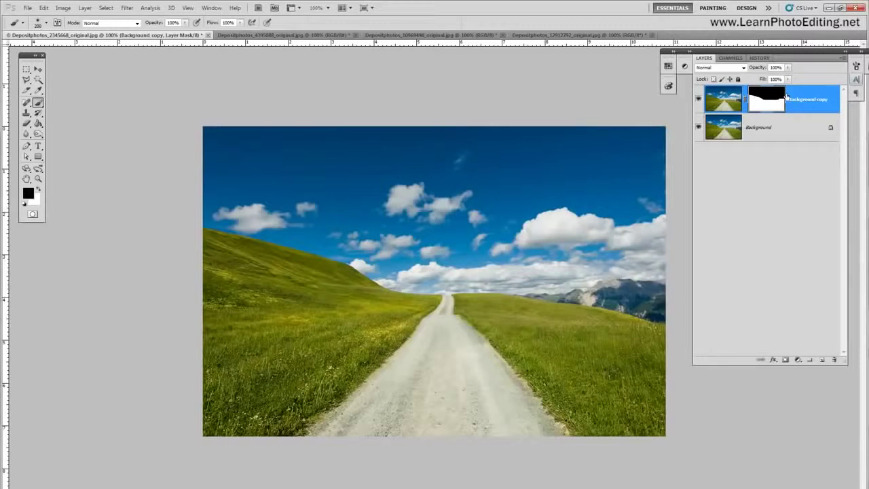
{"action": "left_click", "coordinate": [769, 131]}
{"action": "left_click", "coordinate": [85, 8]}
{"action": "mouse_move", "coordinate": [108, 14]}
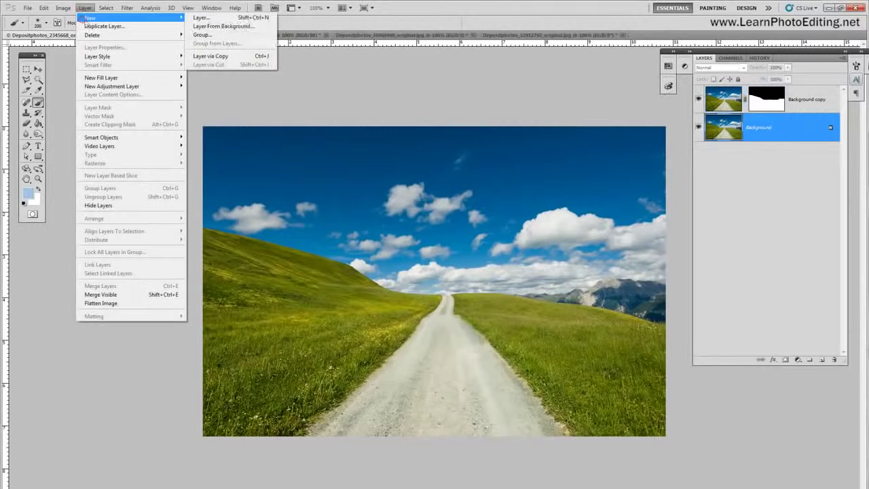
{"action": "left_click", "coordinate": [224, 17]}
{"action": "left_click", "coordinate": [457, 78]}
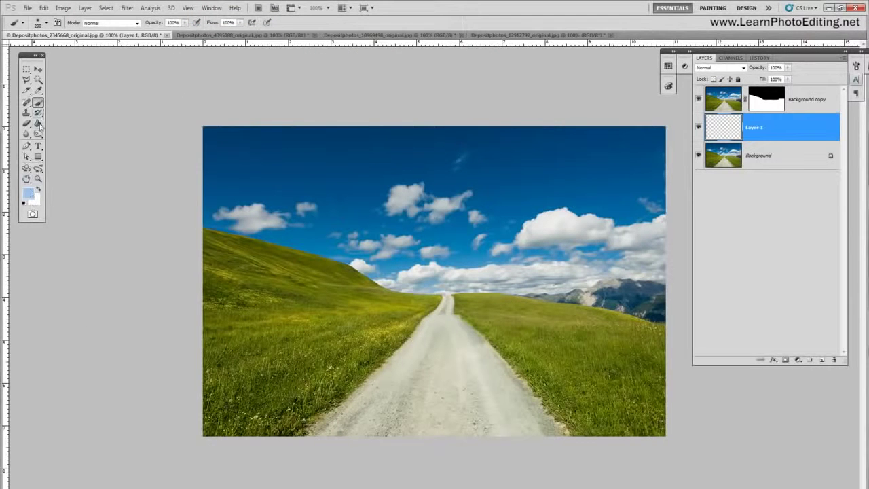
Set the foreground colour to the purple #643a71.
{"action": "left_click", "coordinate": [27, 195]}
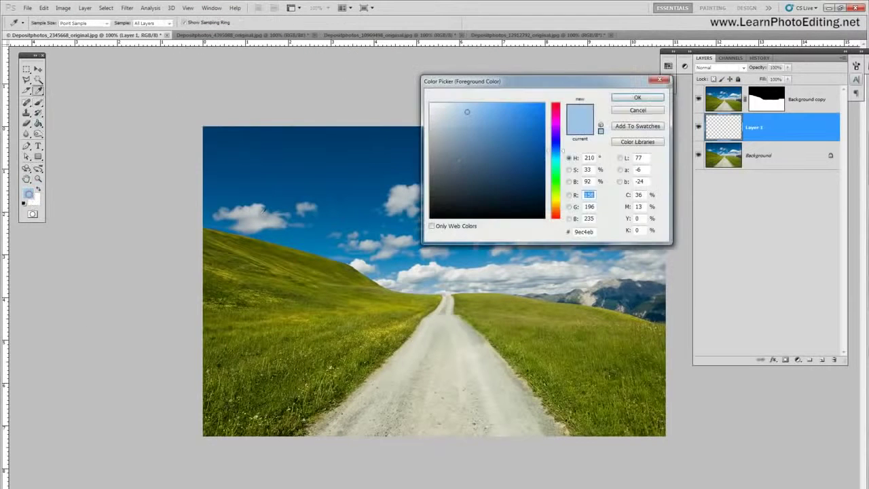
{"action": "double_click", "coordinate": [590, 231]}
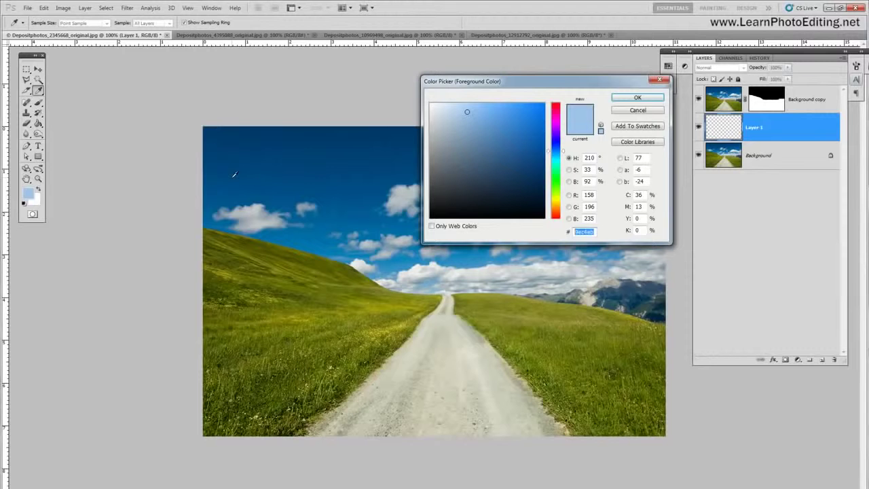
{"action": "type", "text": "64"}
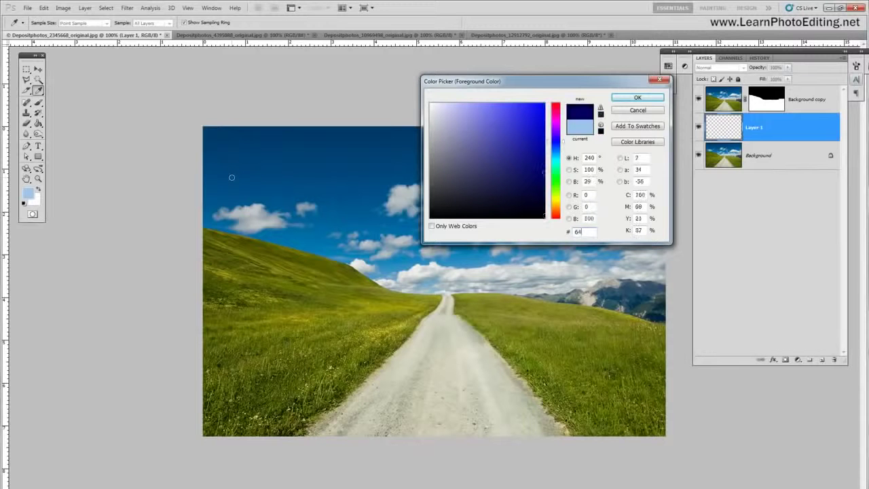
{"action": "type", "text": "3a"}
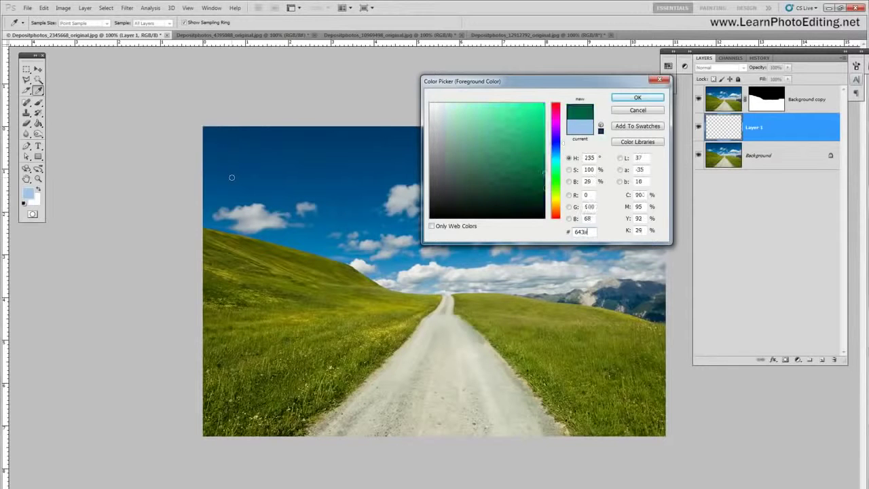
{"action": "type", "text": "71"}
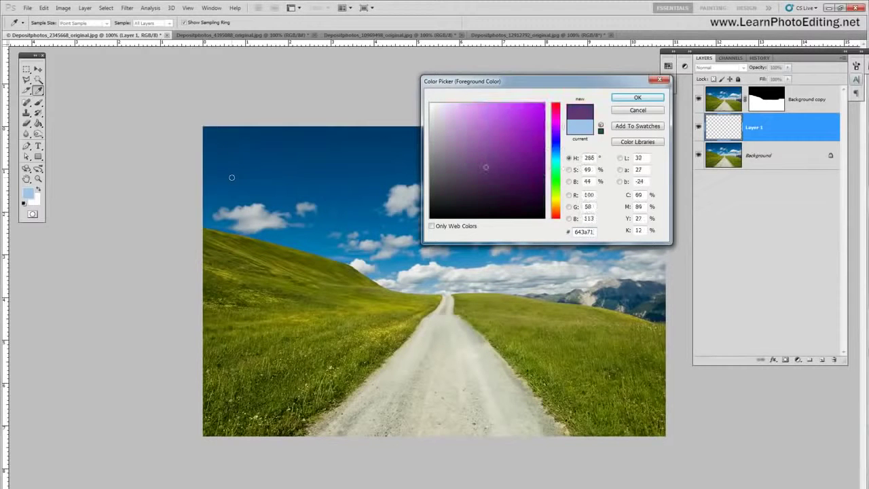
{"action": "left_click", "coordinate": [637, 101]}
Fill the empty layer with the foreground colour using the Paint Bucket, and check it by toggling the visibility of Background copy.
{"action": "key", "text": "b"}
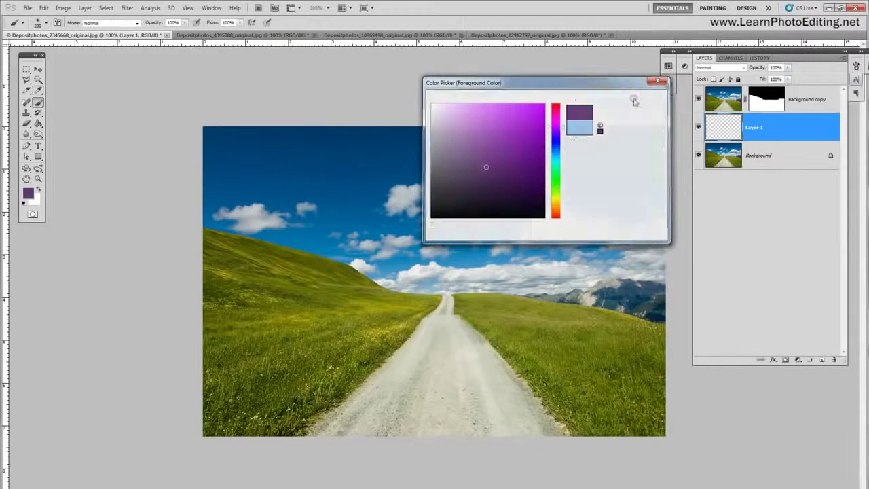
{"action": "left_click", "coordinate": [37, 123]}
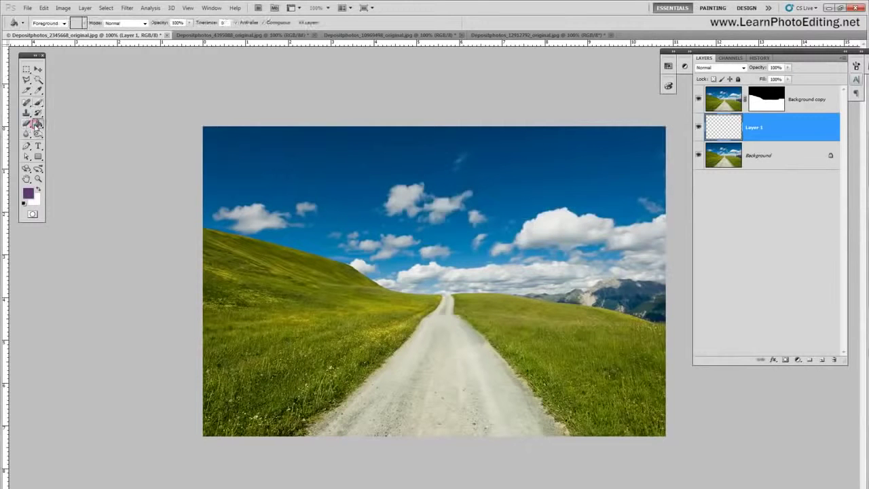
{"action": "left_click", "coordinate": [408, 238]}
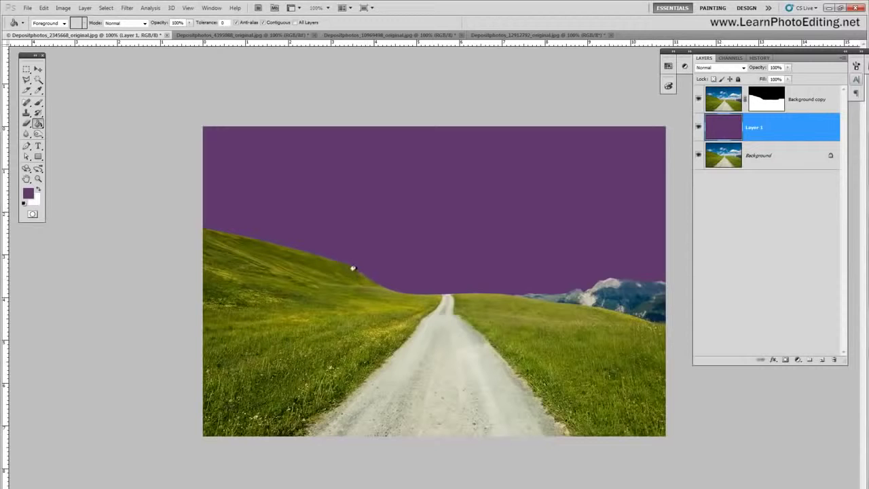
{"action": "left_click", "coordinate": [698, 99]}
{"action": "left_click", "coordinate": [699, 100]}
Set the Brush tool's size to 10 px for retouching the edge of the grassy hill.
{"action": "left_click", "coordinate": [189, 8]}
{"action": "left_click", "coordinate": [206, 73]}
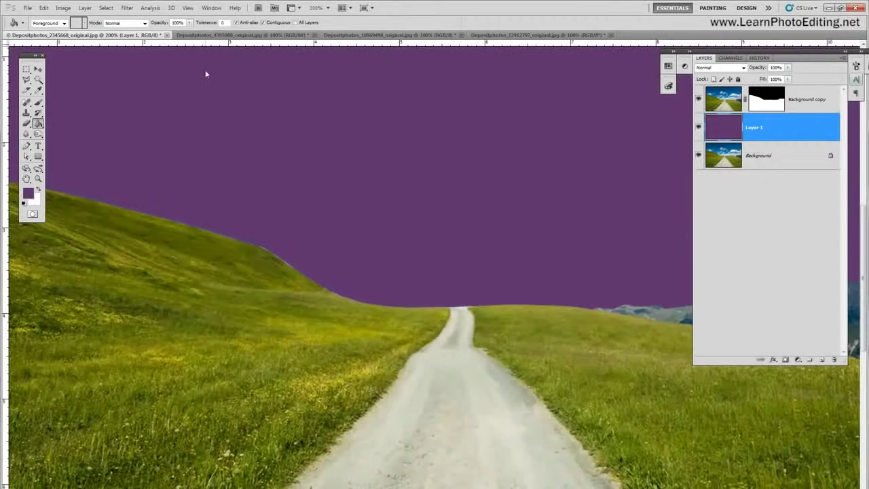
{"action": "scroll", "coordinate": [435, 265], "scroll_direction": "left", "scroll_amount": 5}
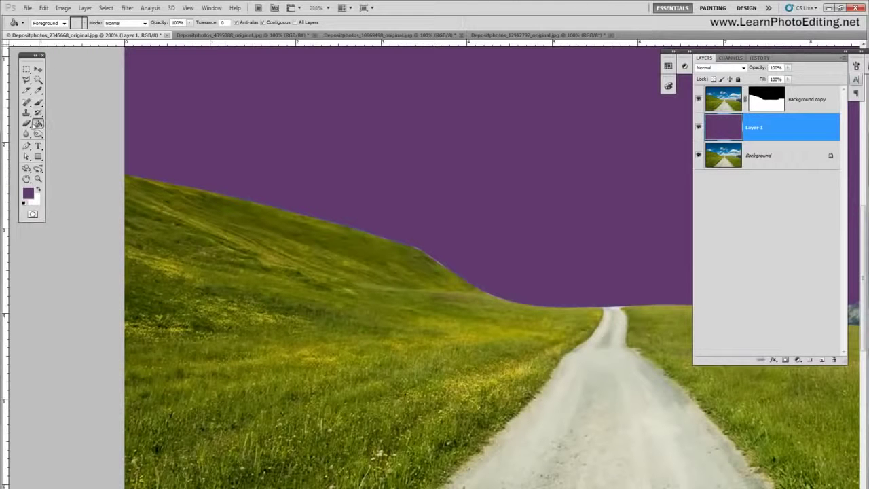
{"action": "left_click", "coordinate": [38, 102]}
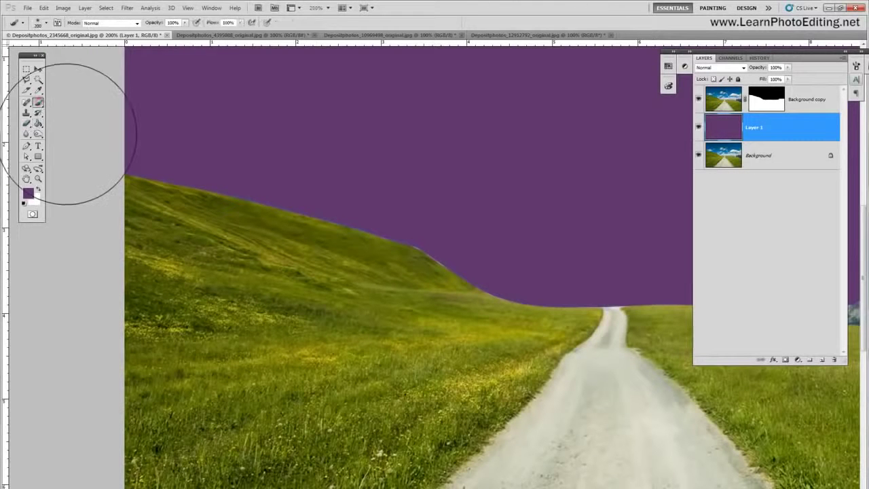
{"action": "left_click", "coordinate": [46, 23]}
{"action": "left_click_drag", "start_coordinate": [75, 44], "coordinate": [36, 45]}
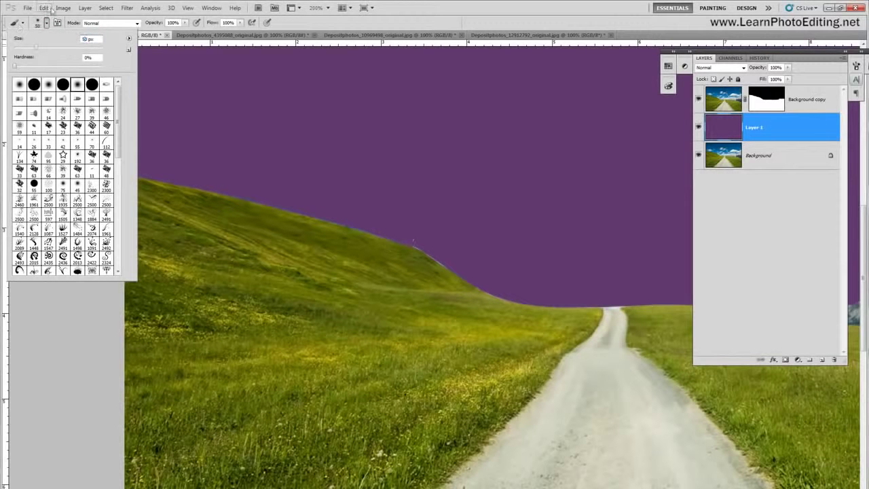
{"action": "left_click_drag", "start_coordinate": [85, 39], "coordinate": [51, 39]}
{"action": "type", "text": "100"}
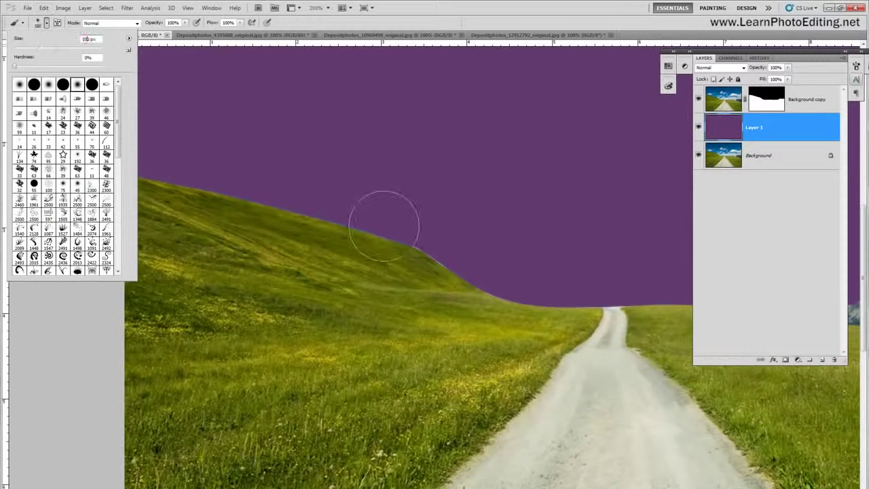
{"action": "double_click", "coordinate": [90, 40]}
{"action": "type", "text": "10"}
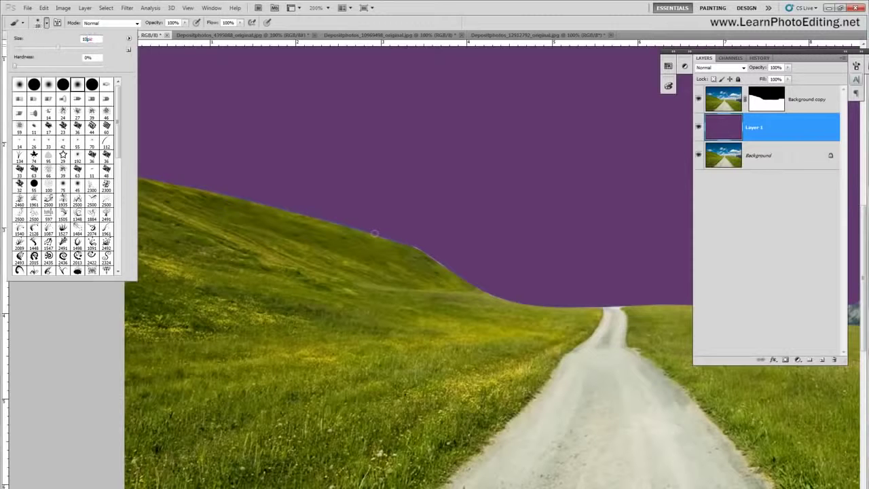
{"action": "double_click", "coordinate": [94, 57]}
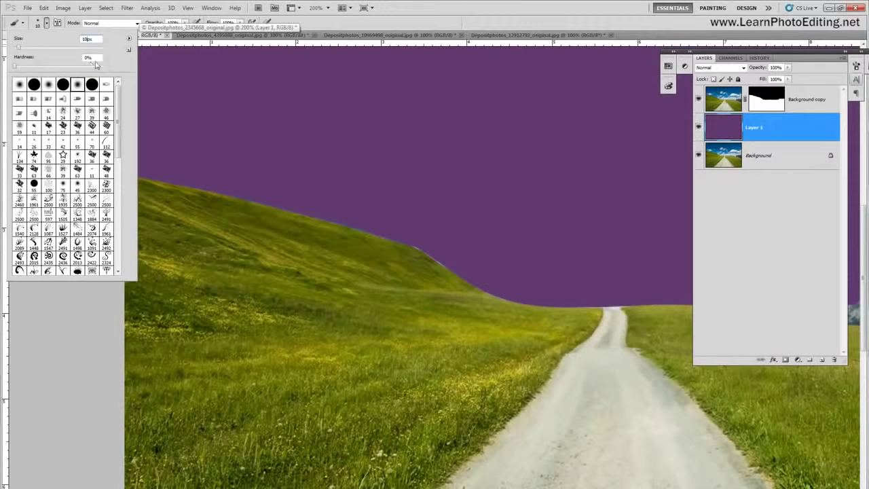
{"action": "left_click", "coordinate": [429, 5]}
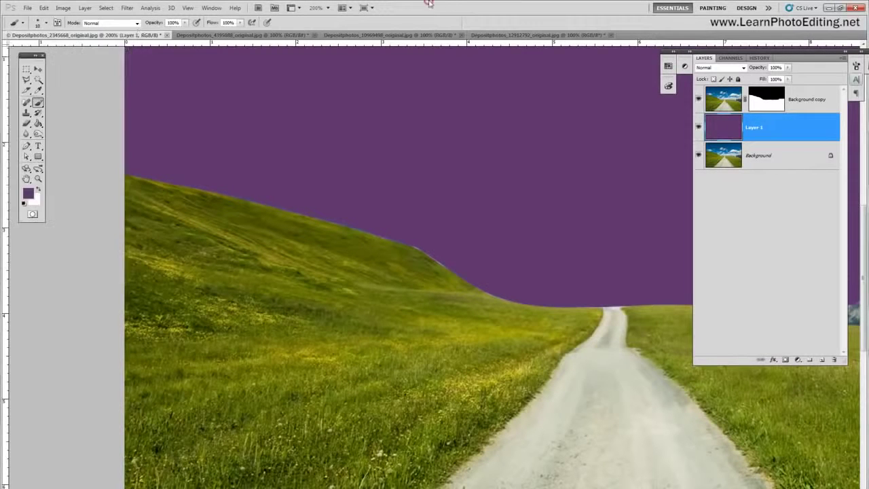
Target Background copy's layer mask and set the Brush tool's hardness to 40% for painting along the hill's edge.
{"action": "left_click", "coordinate": [751, 101]}
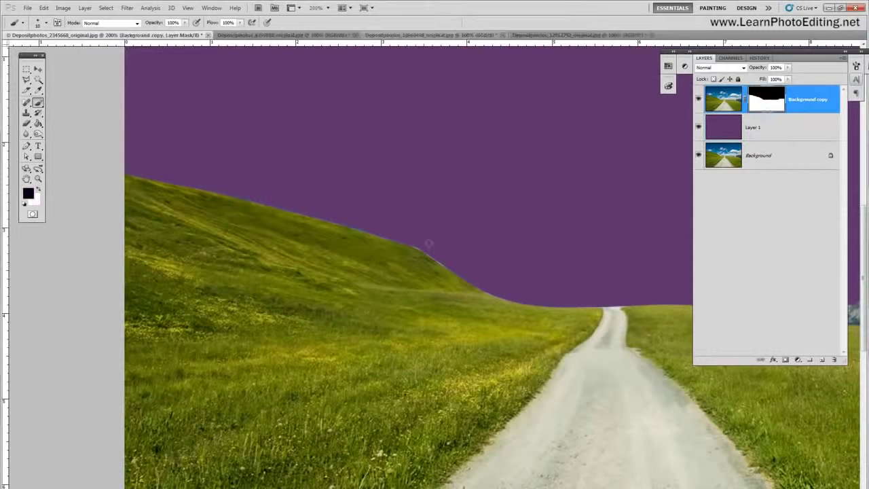
{"action": "left_click", "coordinate": [187, 8]}
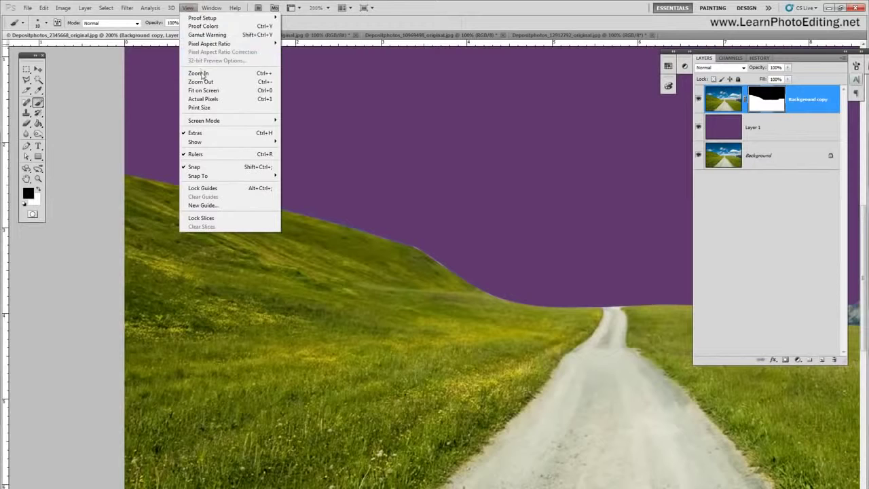
{"action": "left_click", "coordinate": [199, 73]}
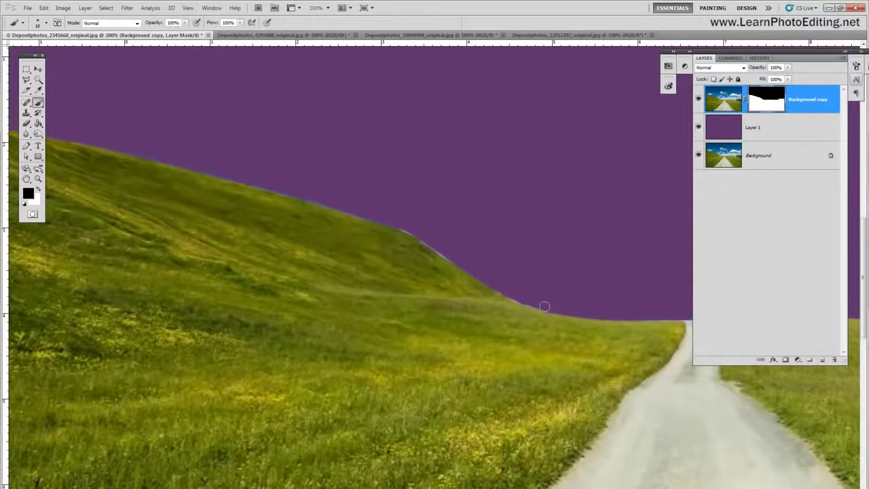
{"action": "left_click", "coordinate": [44, 8]}
{"action": "left_click", "coordinate": [45, 22]}
{"action": "left_click", "coordinate": [88, 58]}
{"action": "type", "text": "40"}
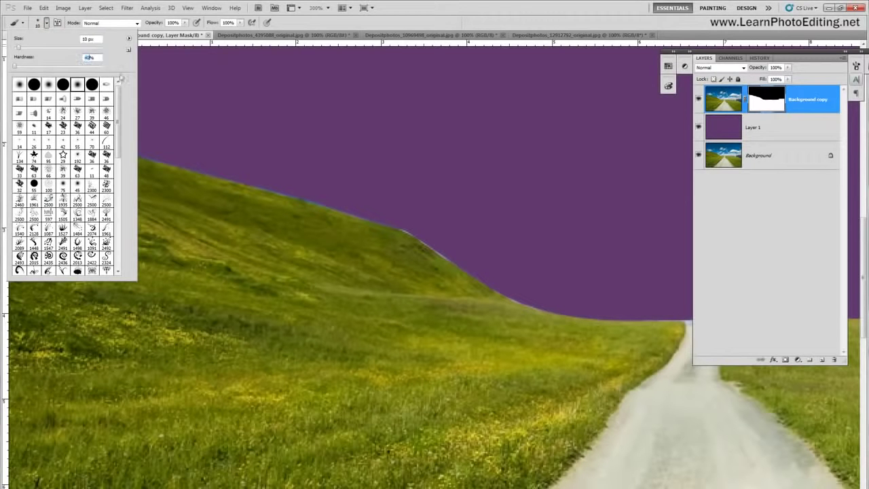
{"action": "key", "text": "Return"}
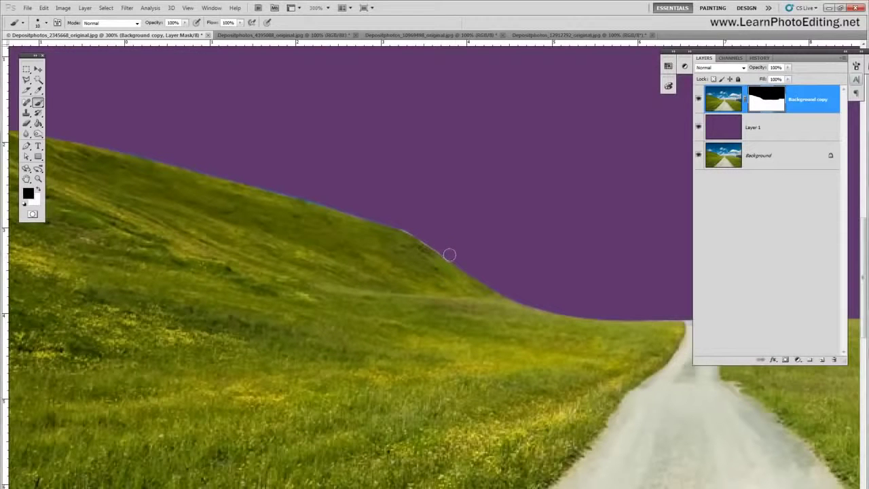
Undo the stray brush stroke and paint black on Background copy's mask along the hill's crest to remove the light fringe.
{"action": "left_click", "coordinate": [43, 8]}
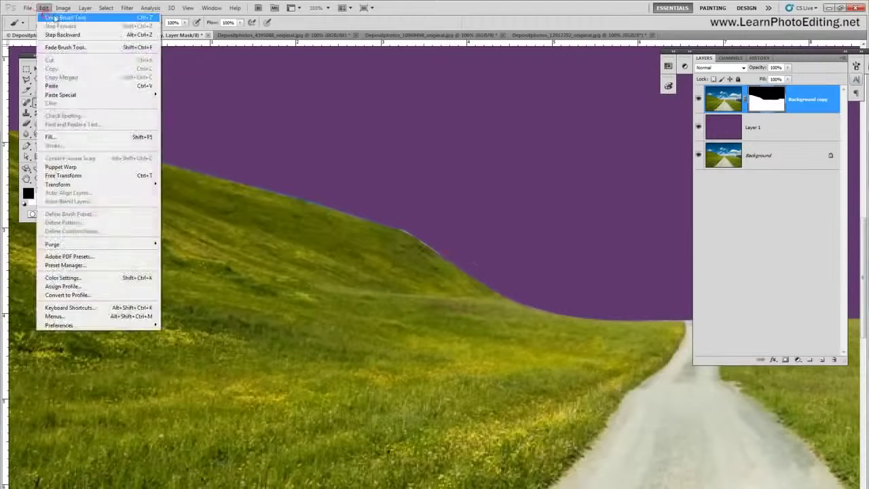
{"action": "left_click", "coordinate": [53, 17]}
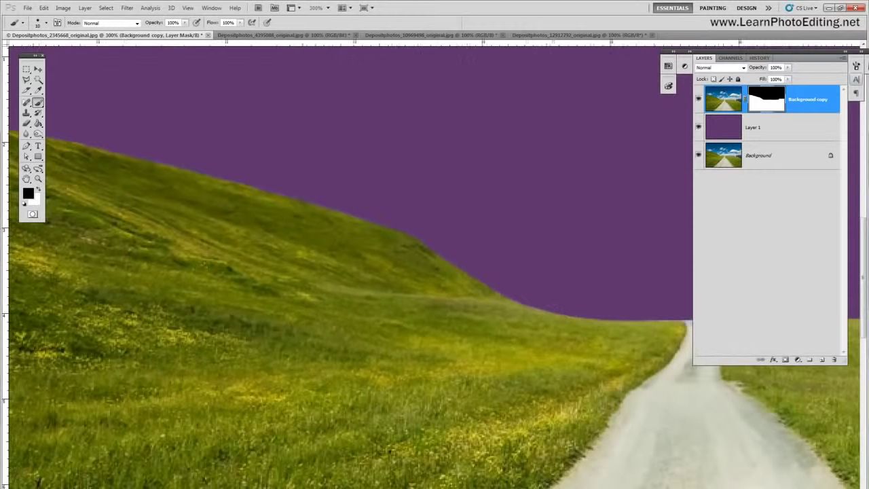
{"action": "left_click_drag", "start_coordinate": [434, 487], "coordinate": [308, 487]}
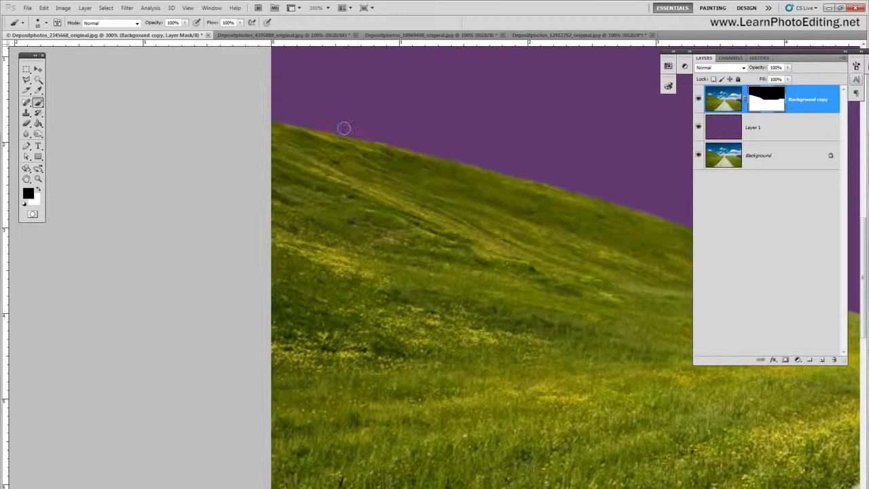
{"action": "left_click", "coordinate": [187, 8]}
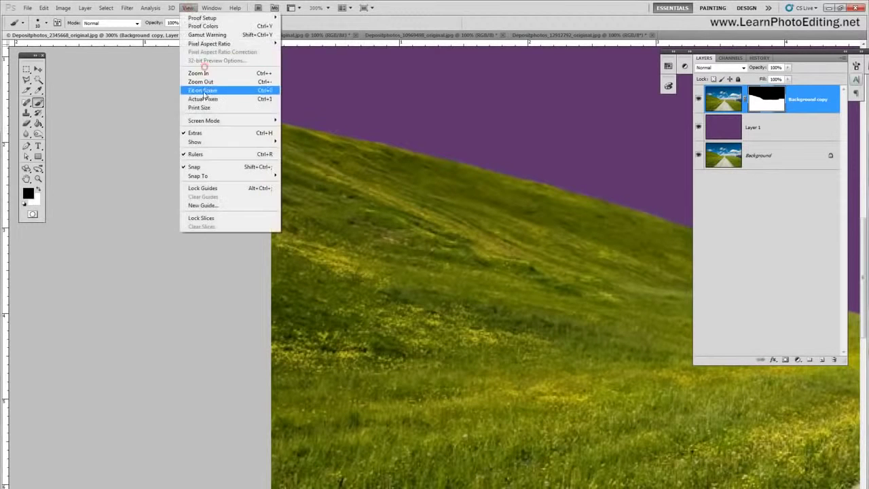
{"action": "left_click", "coordinate": [204, 90]}
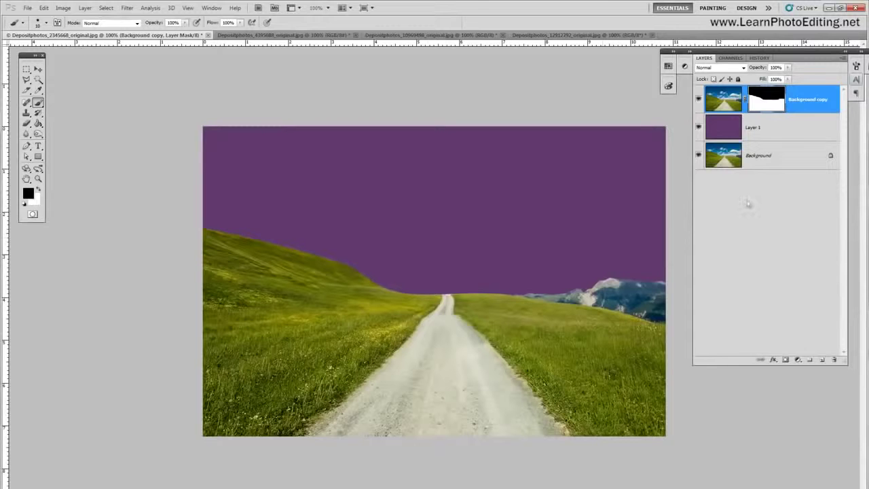
Copy the entire Milky Way image Depositphotos_12912792 and paste it into the road document directly above the purple Layer 1.
{"action": "left_click", "coordinate": [755, 129]}
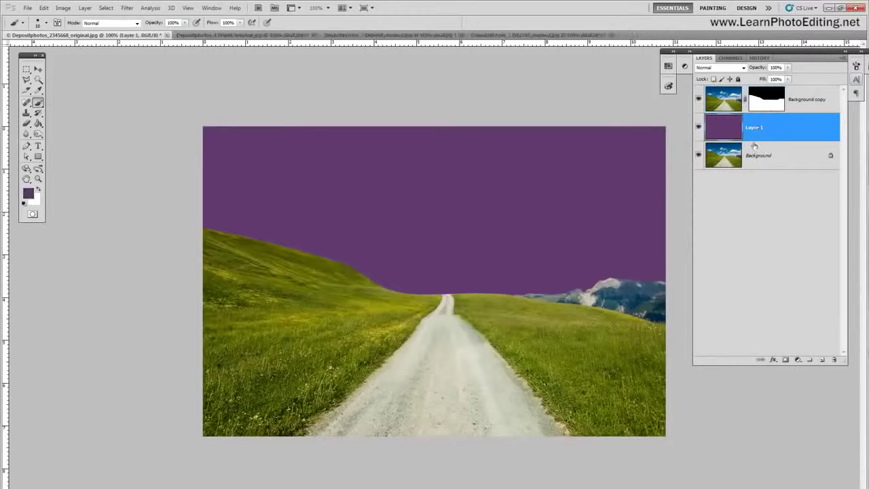
{"action": "left_click", "coordinate": [800, 99]}
{"action": "left_click", "coordinate": [788, 125]}
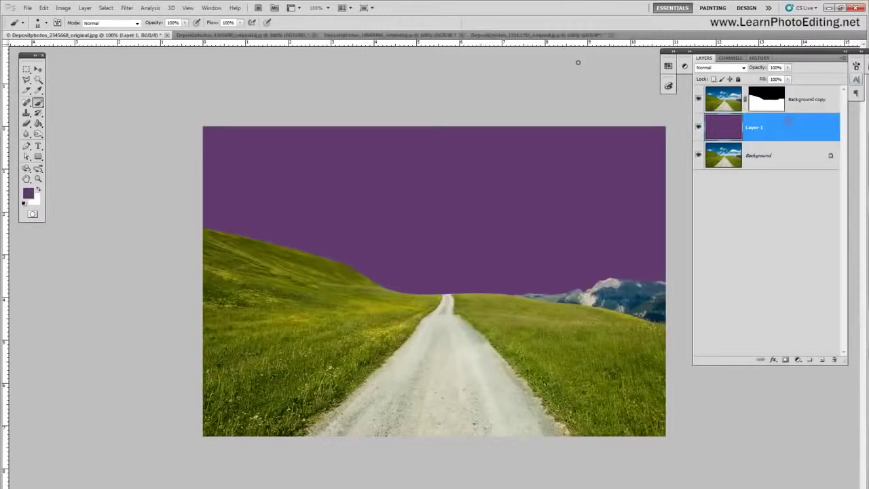
{"action": "left_click", "coordinate": [501, 35]}
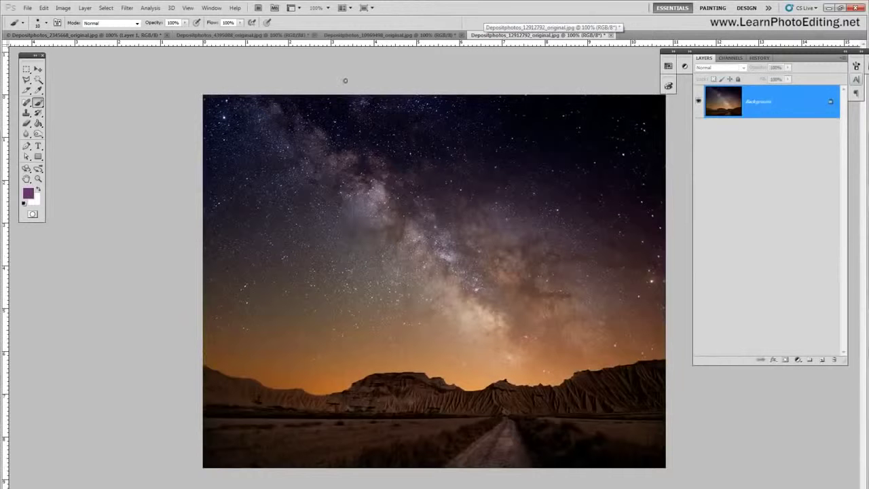
{"action": "left_click", "coordinate": [106, 8]}
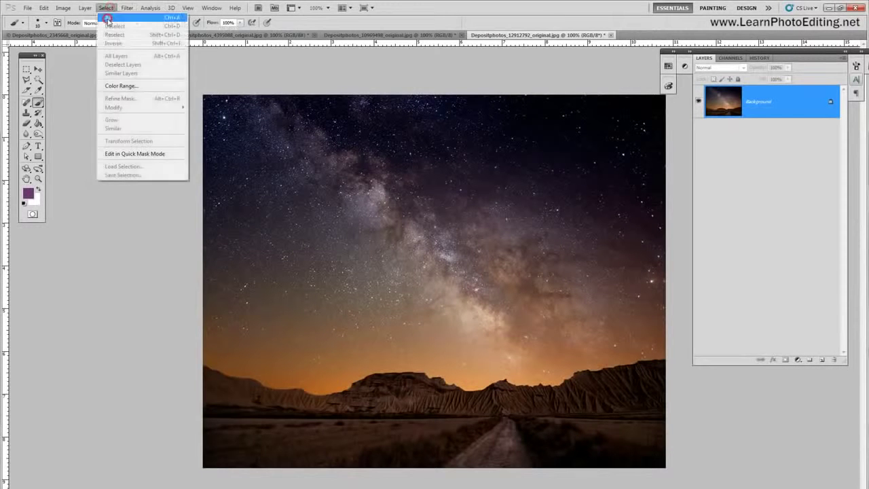
{"action": "left_click", "coordinate": [111, 17]}
{"action": "left_click", "coordinate": [43, 7]}
{"action": "left_click", "coordinate": [51, 69]}
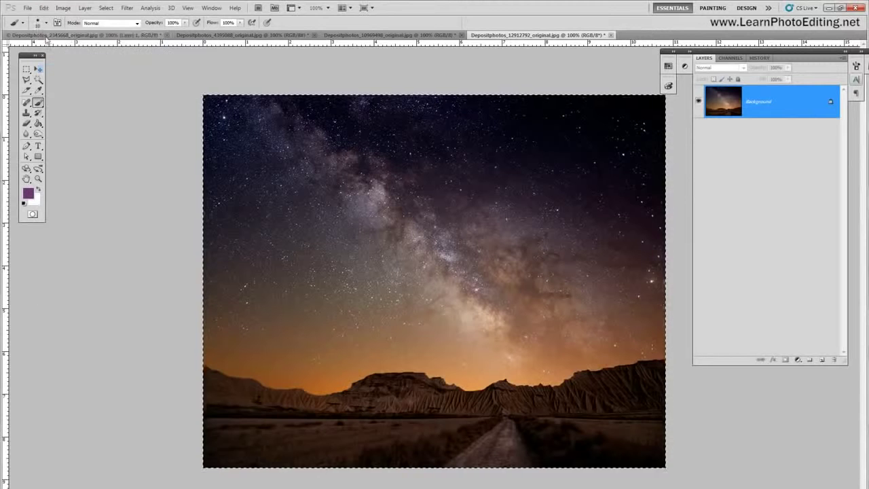
{"action": "left_click", "coordinate": [45, 34]}
{"action": "left_click", "coordinate": [48, 7]}
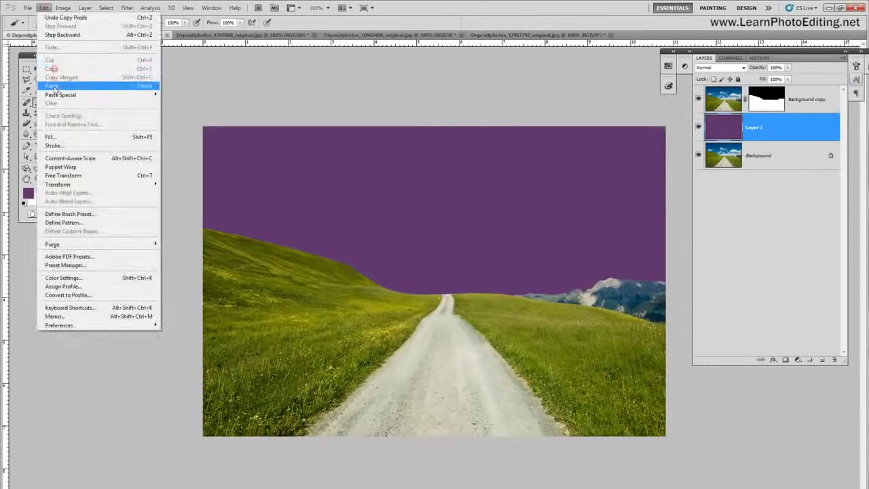
{"action": "left_click", "coordinate": [55, 85]}
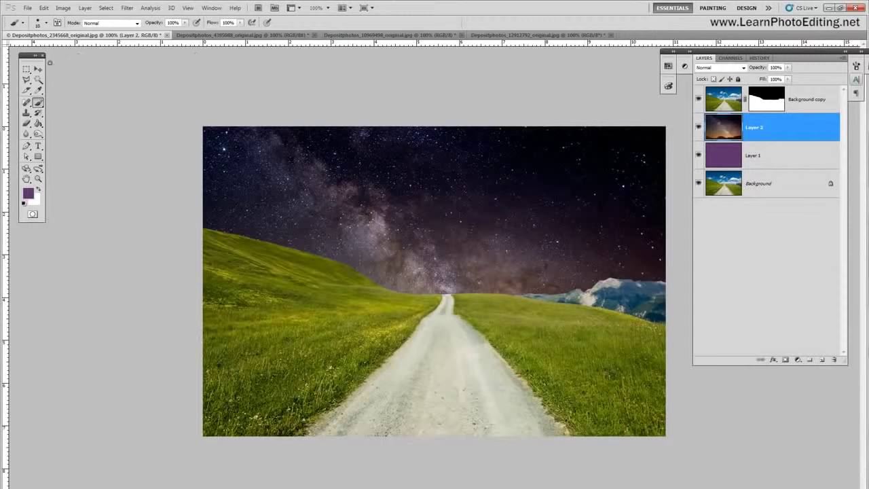
Move the pasted starry sky so its dark mountains hide behind the grass and its orange glow meets the horizon, then check by toggling its visibility.
{"action": "left_click", "coordinate": [38, 69]}
{"action": "mouse_move", "coordinate": [444, 182]}
{"action": "left_mouse_down"}
{"action": "mouse_move", "coordinate": [453, 186]}
{"action": "mouse_move", "coordinate": [454, 90]}
{"action": "left_mouse_up"}
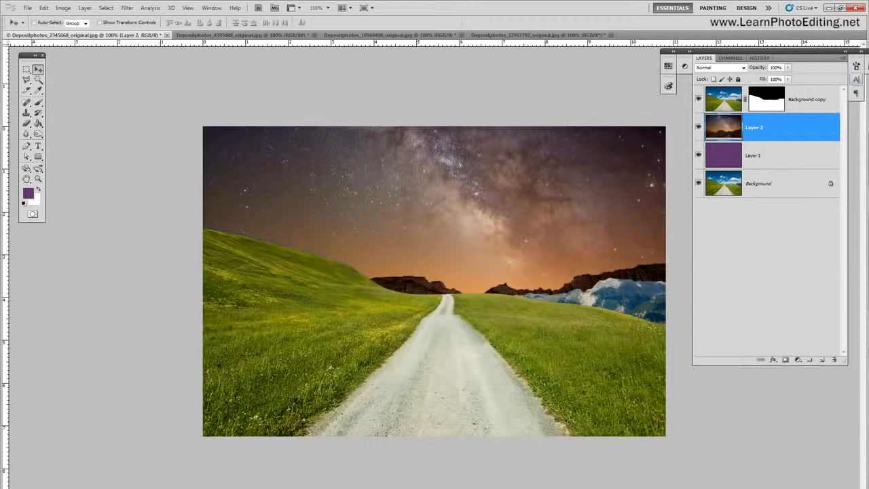
{"action": "left_click_drag", "start_coordinate": [456, 164], "coordinate": [457, 182]}
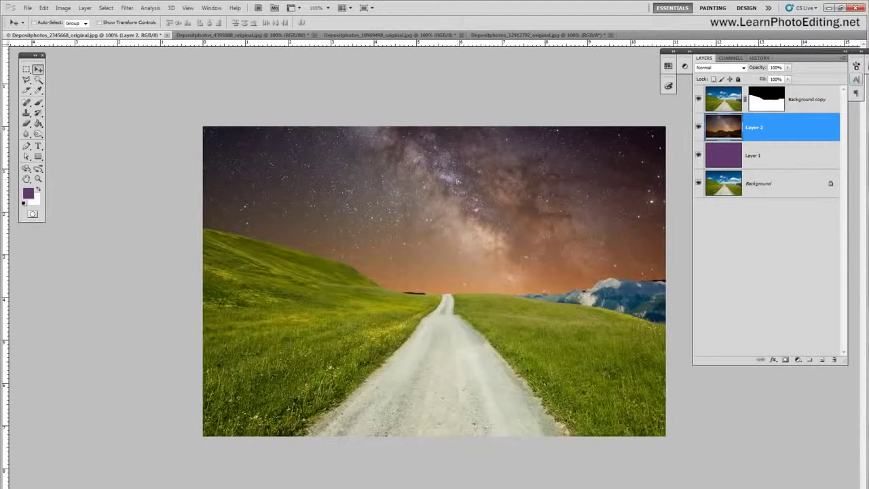
{"action": "left_click_drag", "start_coordinate": [458, 181], "coordinate": [457, 182]}
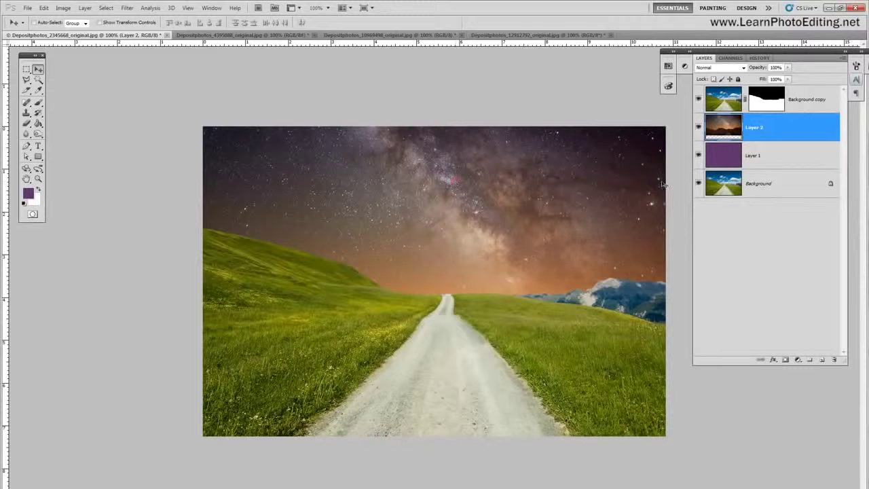
{"action": "left_click", "coordinate": [698, 127]}
{"action": "left_click", "coordinate": [698, 128]}
Add a Color Balance adjustment layer above the starry sky with midtones at -5 cyan-red, -20 magenta-green and +38 yellow-blue.
{"action": "left_click", "coordinate": [85, 9]}
{"action": "mouse_move", "coordinate": [136, 86]}
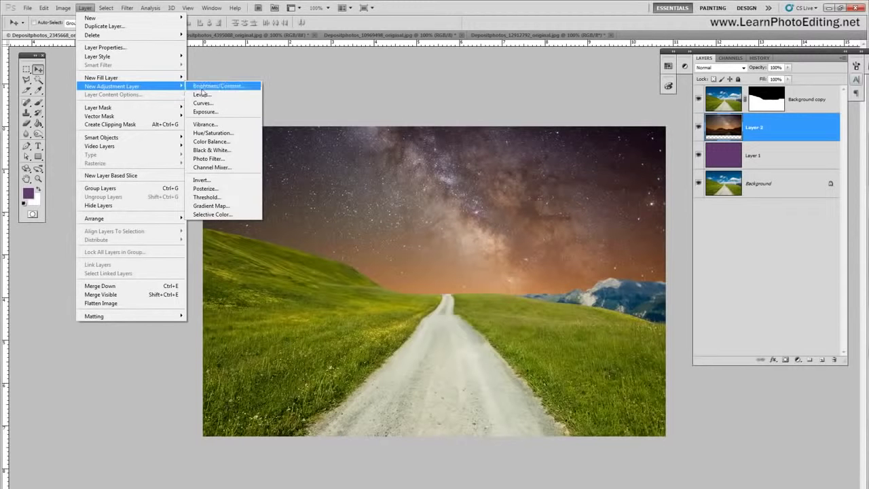
{"action": "left_click", "coordinate": [216, 141]}
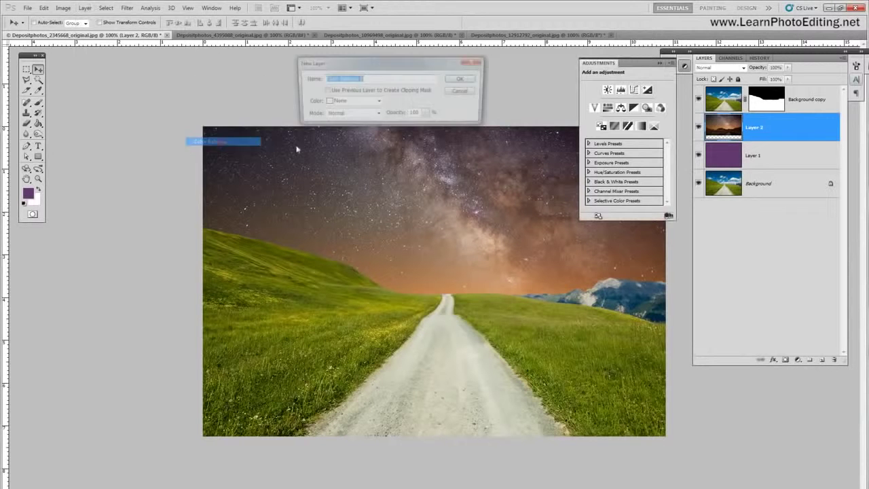
{"action": "left_click", "coordinate": [465, 79]}
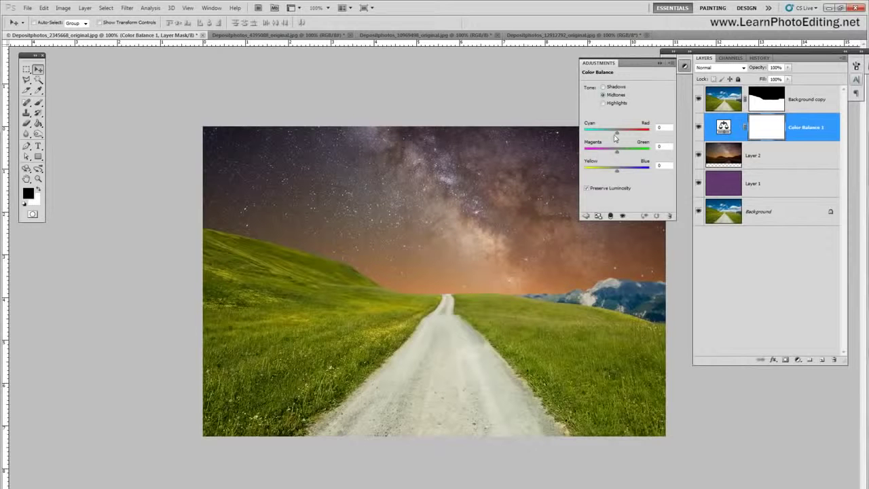
{"action": "left_click_drag", "start_coordinate": [617, 135], "coordinate": [608, 154]}
{"action": "left_click_drag", "start_coordinate": [607, 154], "coordinate": [629, 174]}
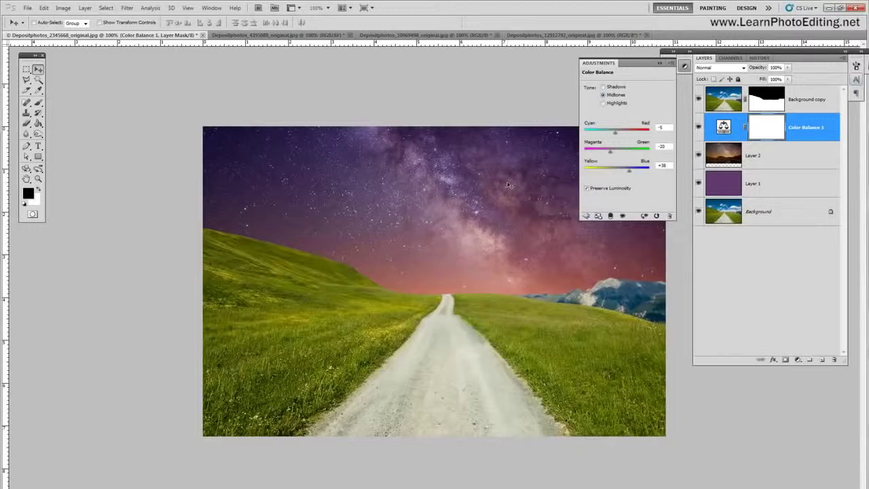
Set the Color Balance shadows to -27, +12, +19 and the highlights to -19, -2, +12.
{"action": "left_click", "coordinate": [602, 87]}
{"action": "left_click_drag", "start_coordinate": [617, 134], "coordinate": [623, 173]}
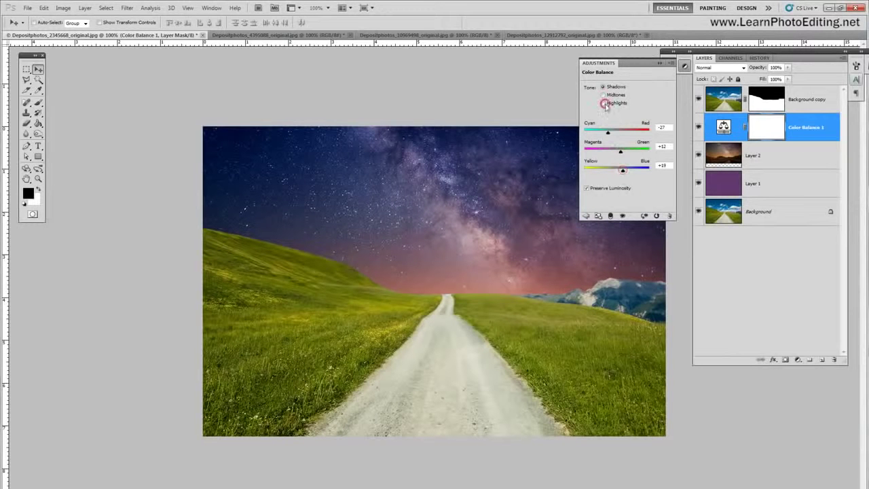
{"action": "left_click", "coordinate": [603, 103]}
{"action": "left_click_drag", "start_coordinate": [618, 136], "coordinate": [618, 156]}
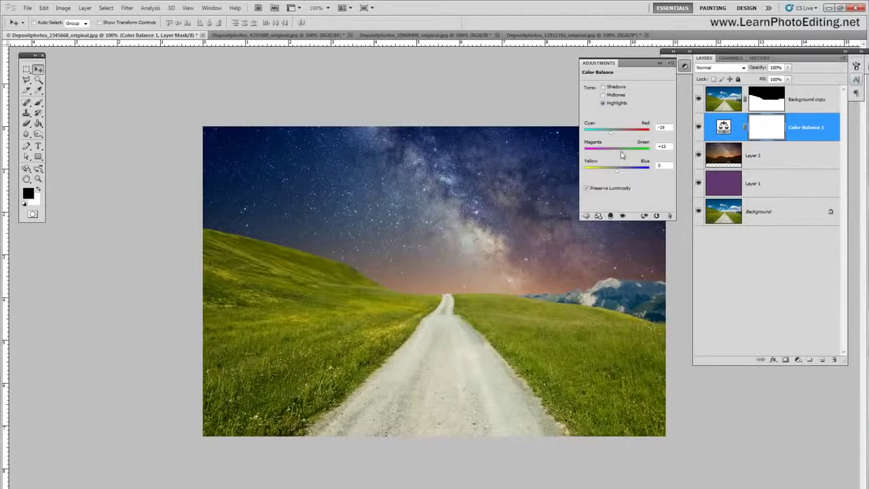
{"action": "left_click", "coordinate": [620, 151]}
{"action": "left_click_drag", "start_coordinate": [617, 172], "coordinate": [623, 173]}
{"action": "left_click_drag", "start_coordinate": [620, 157], "coordinate": [623, 172]}
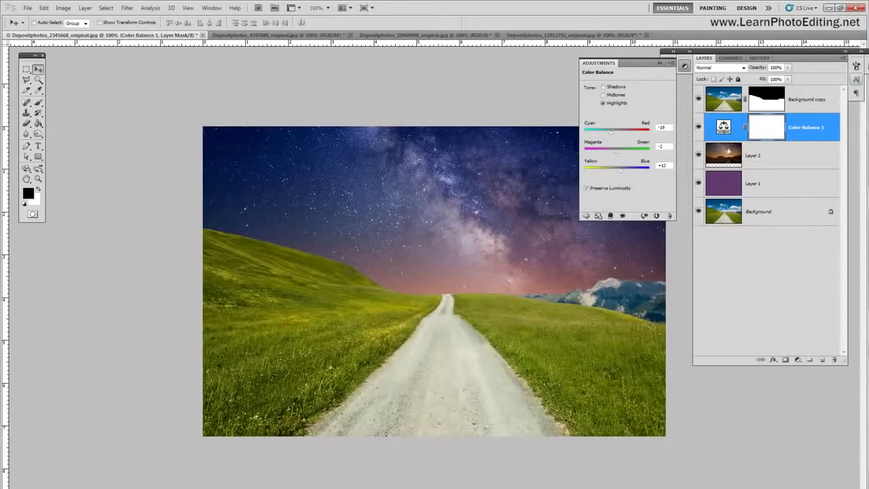
Compare the sky with and without Color Balance 1, and clip that adjustment to the starry-sky Layer 2.
{"action": "left_click", "coordinate": [698, 128]}
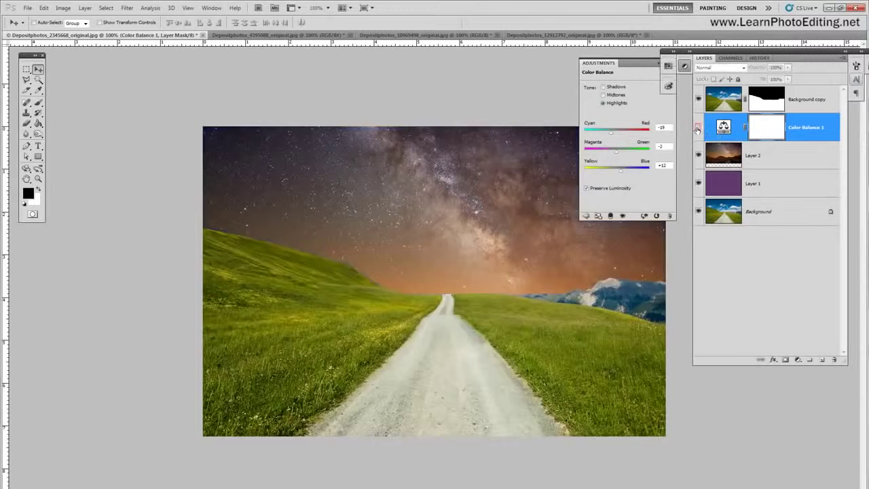
{"action": "left_click", "coordinate": [698, 127]}
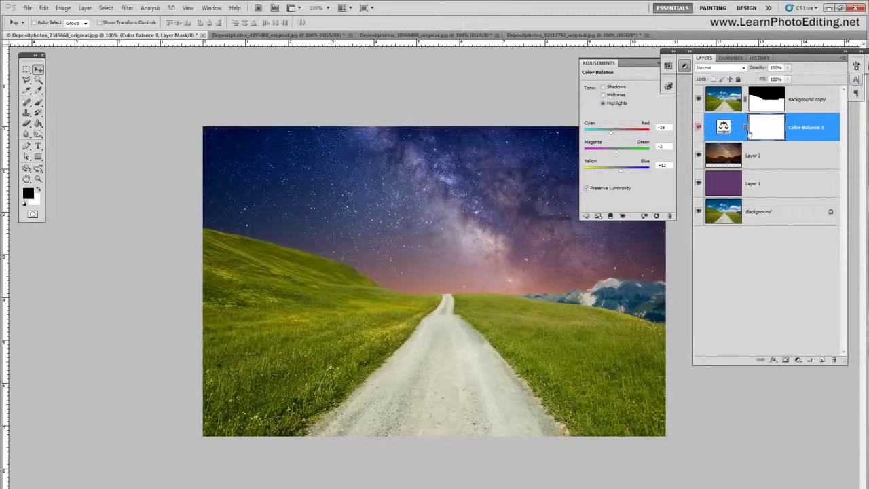
{"action": "left_click", "coordinate": [698, 127]}
{"action": "left_click", "coordinate": [698, 127]}
{"action": "right_click", "coordinate": [803, 128]}
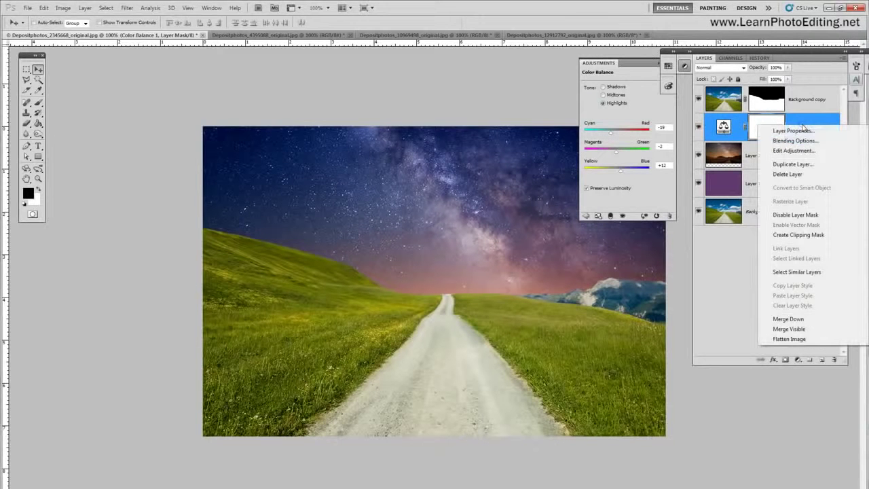
{"action": "left_click", "coordinate": [799, 234]}
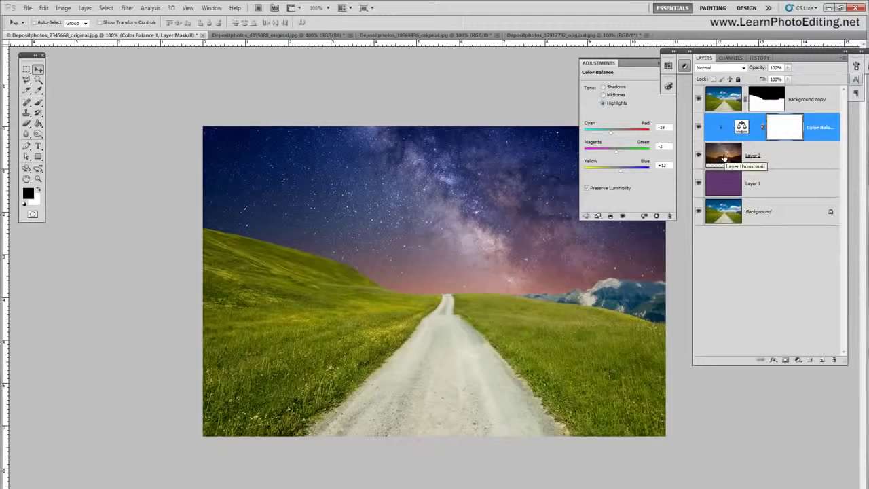
{"action": "right_click", "coordinate": [813, 128]}
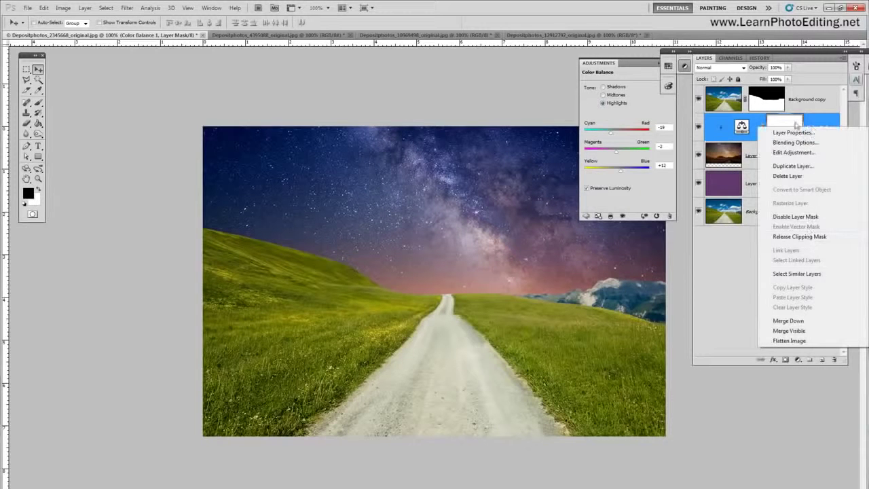
{"action": "left_click", "coordinate": [803, 58]}
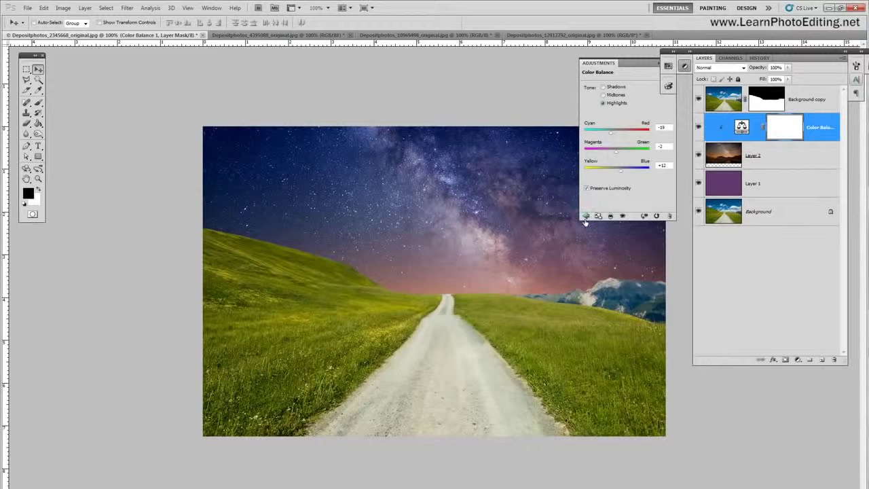
Add a Hue/Saturation adjustment layer above the Color Balance layer and clip it to the starry sky.
{"action": "left_click", "coordinate": [85, 7]}
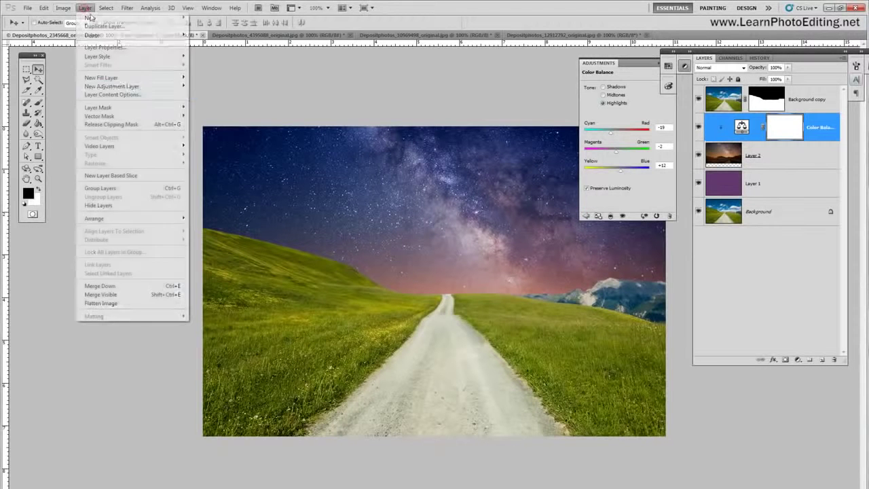
{"action": "mouse_move", "coordinate": [120, 90]}
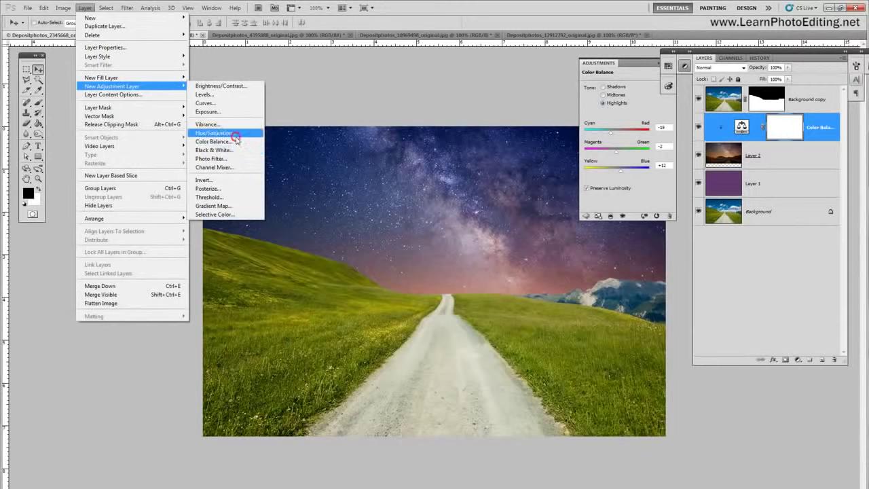
{"action": "left_click", "coordinate": [234, 136]}
{"action": "left_click", "coordinate": [463, 79]}
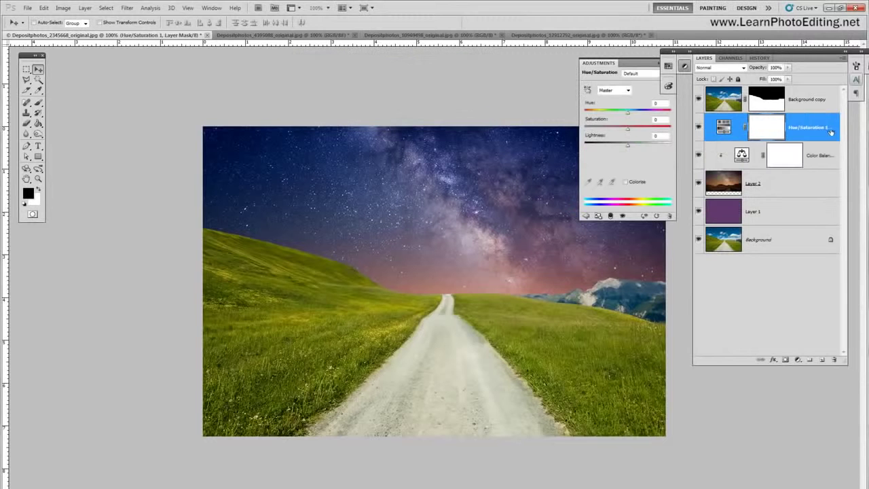
{"action": "right_click", "coordinate": [832, 131]}
{"action": "left_click", "coordinate": [798, 239]}
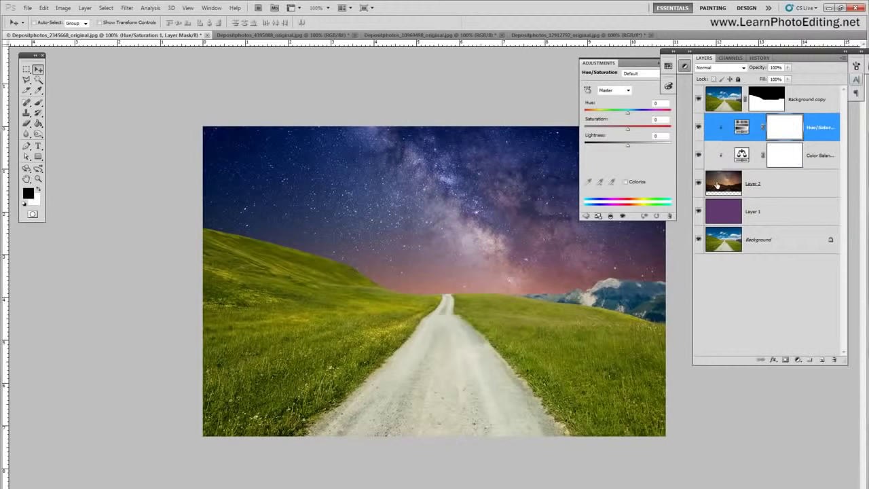
Rename the starry-sky Layer 2 as "sky" and convert the locked Background into a regular layer named "foreground".
{"action": "double_click", "coordinate": [752, 183]}
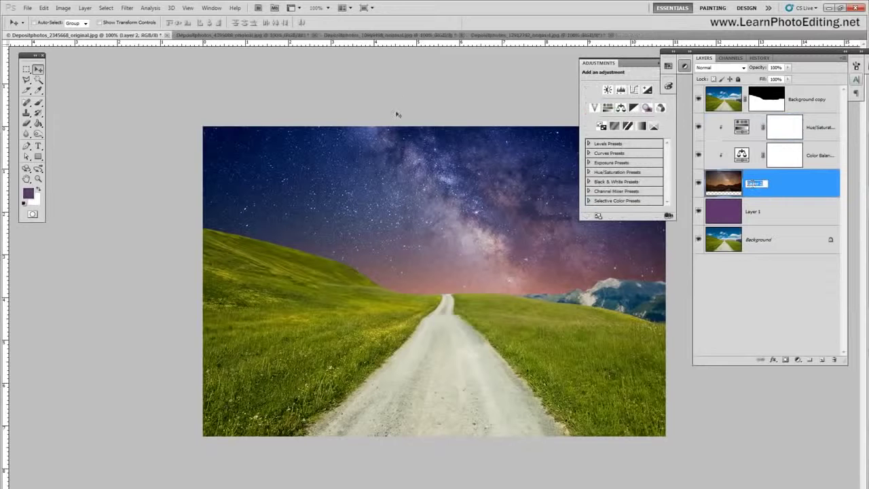
{"action": "type", "text": "st"}
{"action": "key", "text": "Return"}
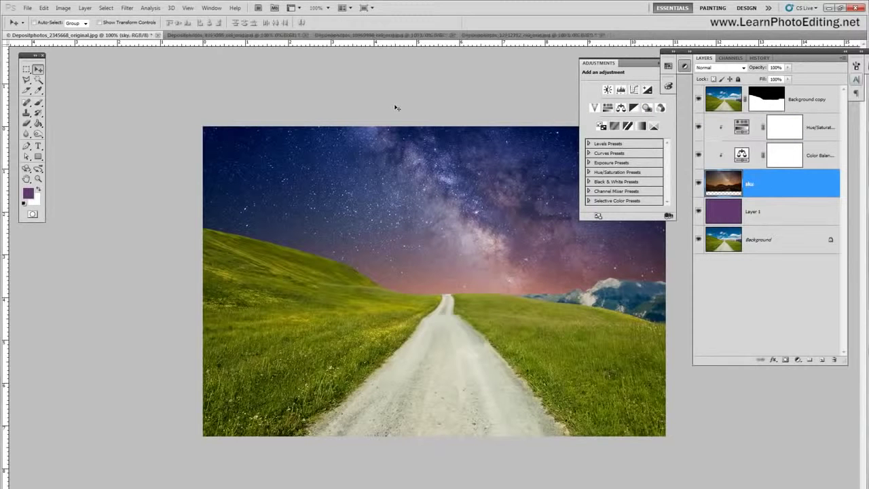
{"action": "left_click", "coordinate": [755, 239]}
{"action": "double_click", "coordinate": [756, 239]}
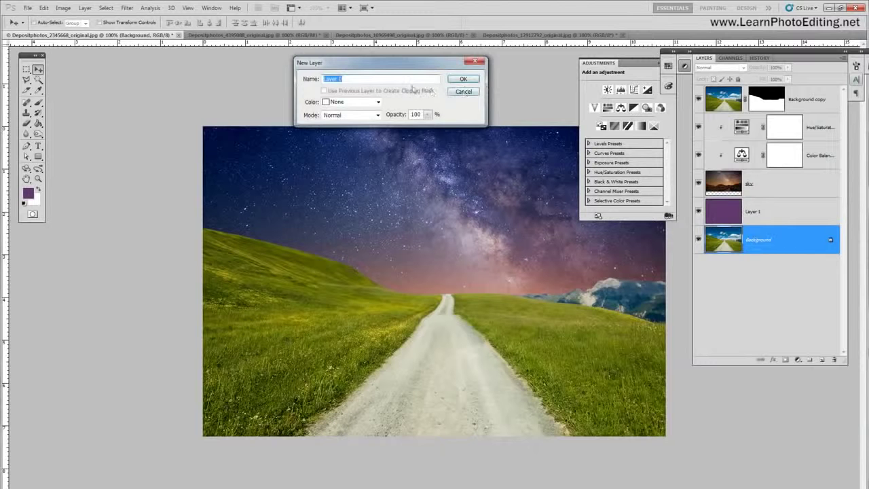
{"action": "type", "text": "foreground"}
{"action": "key", "text": "Return"}
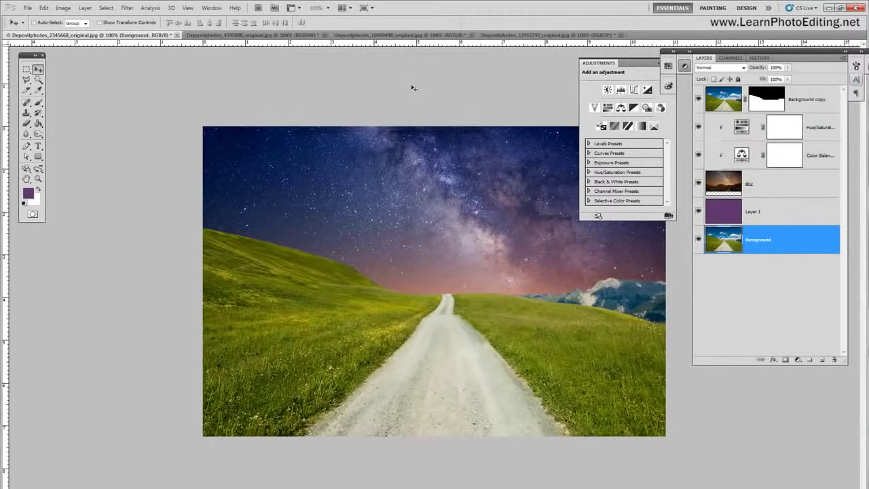
Rename the purple Layer 1 as "background".
{"action": "double_click", "coordinate": [754, 212]}
{"action": "type", "text": "backg"}
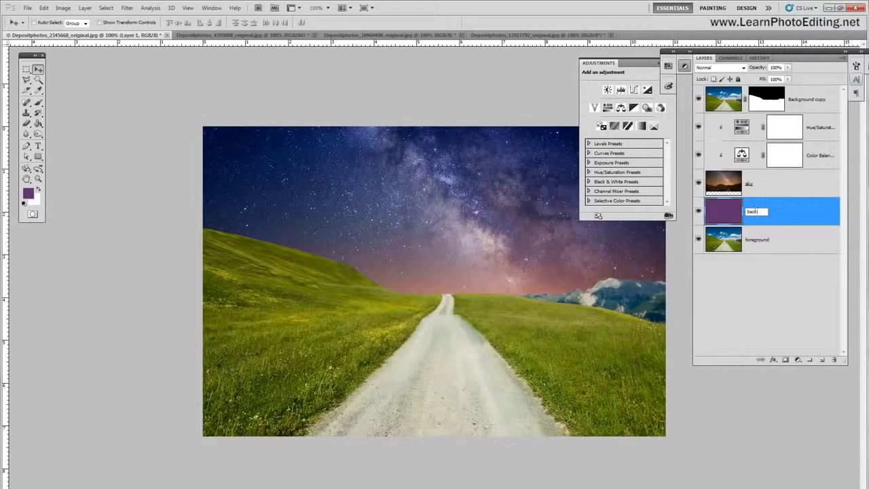
{"action": "type", "text": "round"}
{"action": "key", "text": "Return"}
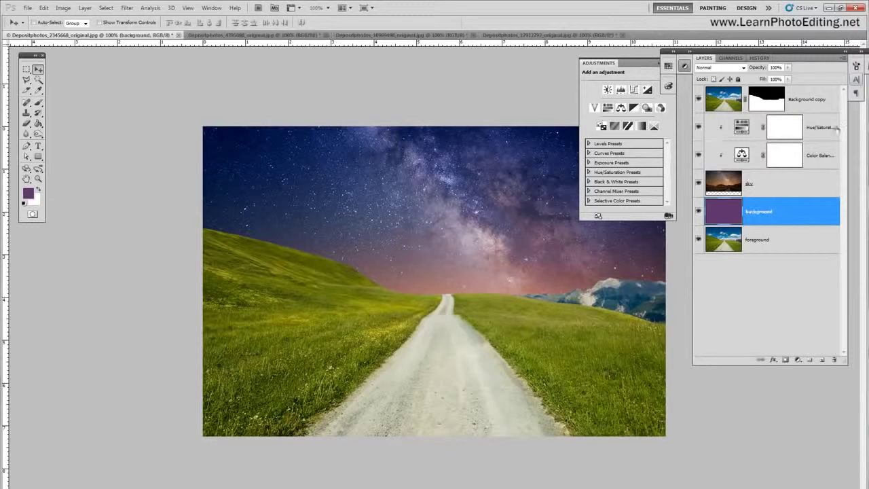
In the sky's Hue/Saturation adjustment, set the Reds to hue -40 and saturation -50, and compare the sky with and without it.
{"action": "left_click", "coordinate": [819, 128]}
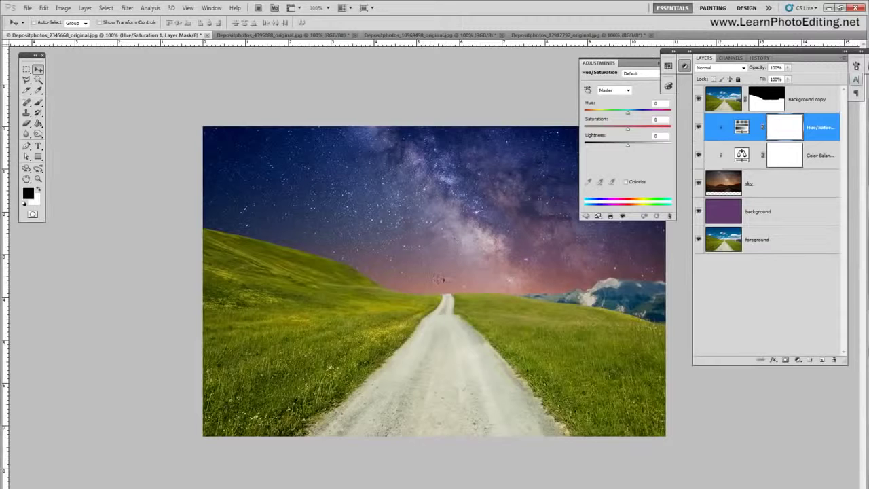
{"action": "left_click", "coordinate": [629, 90]}
{"action": "left_click", "coordinate": [620, 107]}
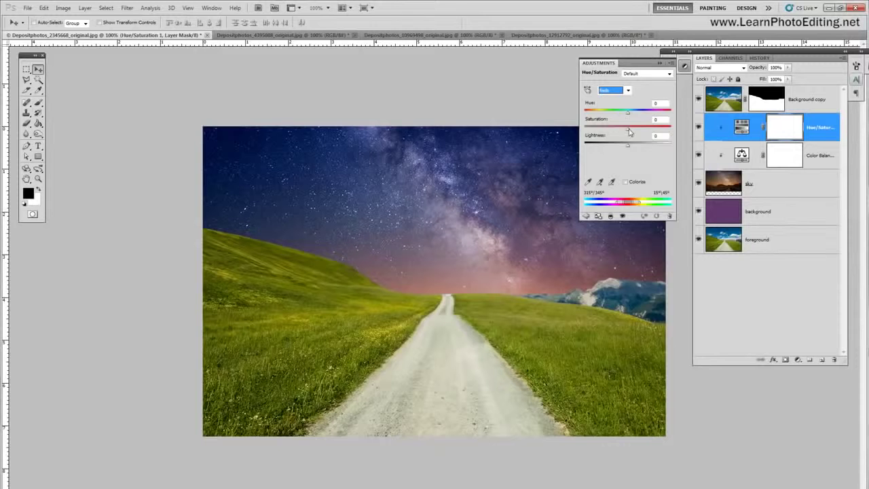
{"action": "left_click_drag", "start_coordinate": [628, 111], "coordinate": [611, 118]}
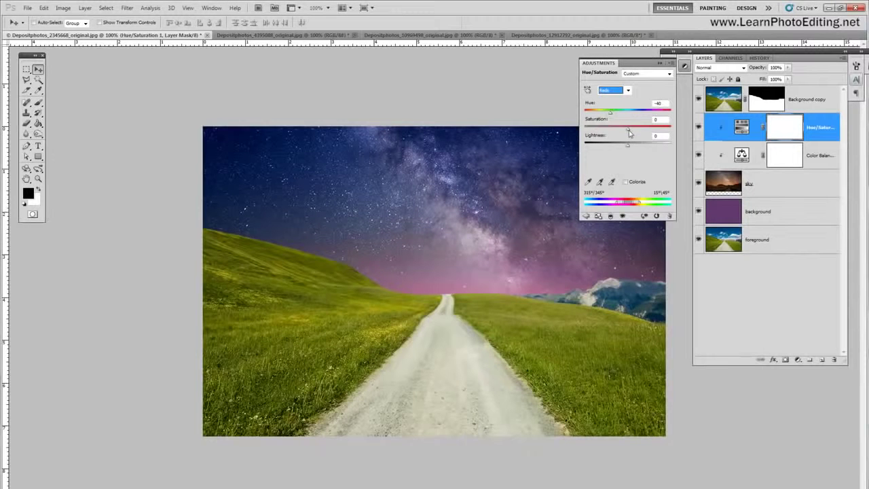
{"action": "left_click_drag", "start_coordinate": [628, 132], "coordinate": [611, 134]}
{"action": "left_click", "coordinate": [605, 129]}
{"action": "left_click", "coordinate": [698, 128]}
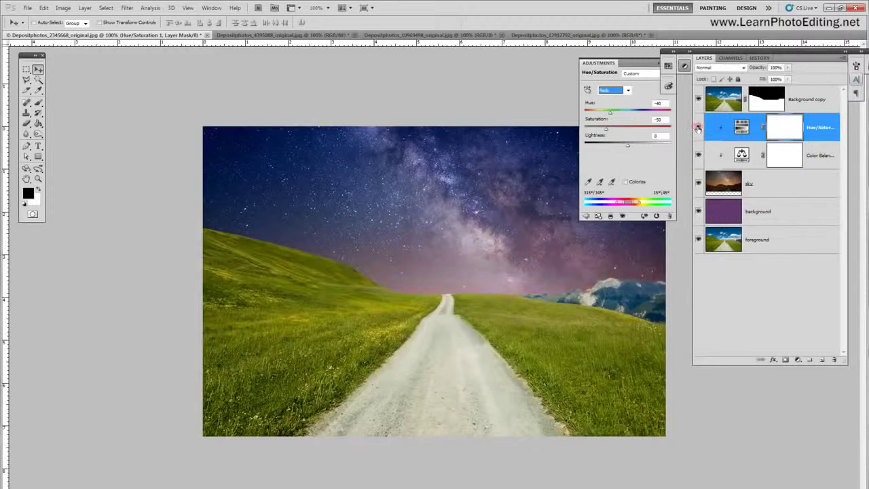
{"action": "left_click_drag", "start_coordinate": [708, 56], "coordinate": [720, 66]}
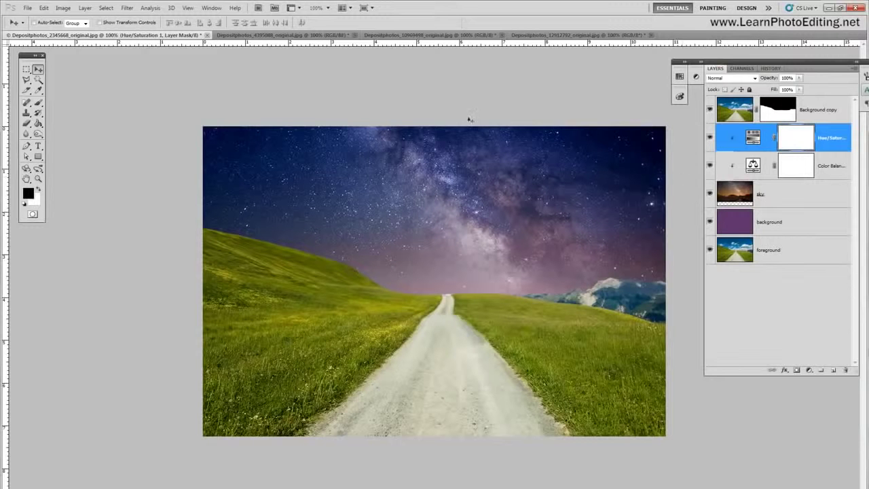
In the moon image, select the black surround with the Magic Wand, invert the selection and copy the moon.
{"action": "left_click", "coordinate": [464, 35]}
{"action": "left_click", "coordinate": [328, 35]}
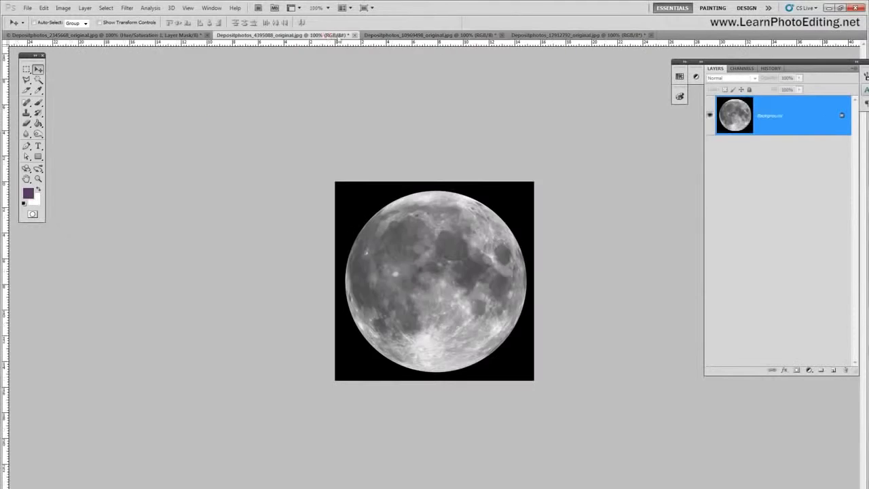
{"action": "left_click", "coordinate": [38, 79]}
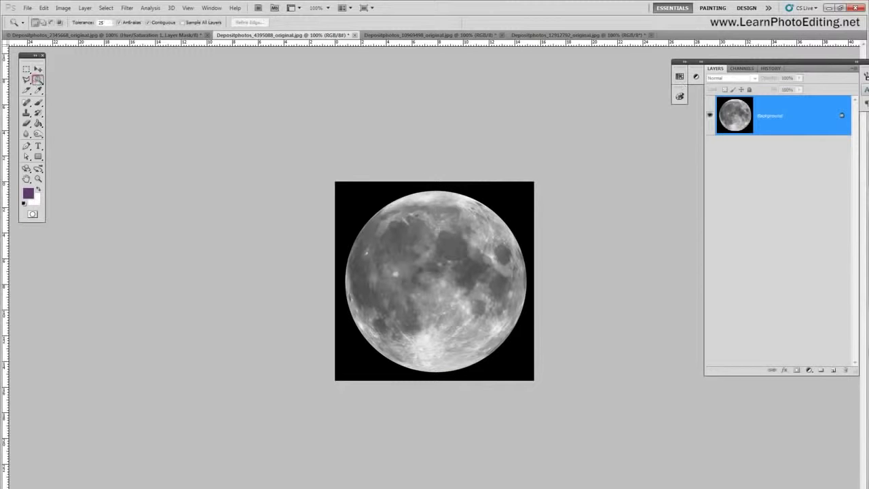
{"action": "left_click", "coordinate": [359, 192]}
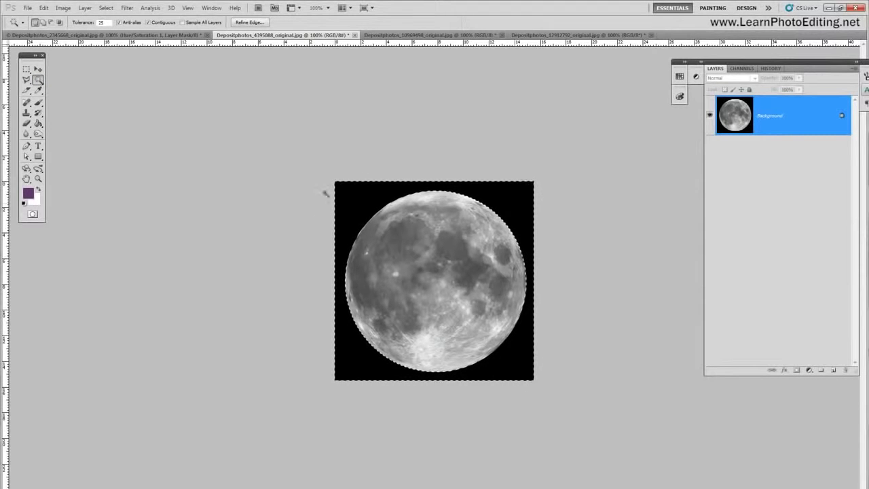
{"action": "left_click", "coordinate": [106, 7]}
{"action": "left_click", "coordinate": [113, 42]}
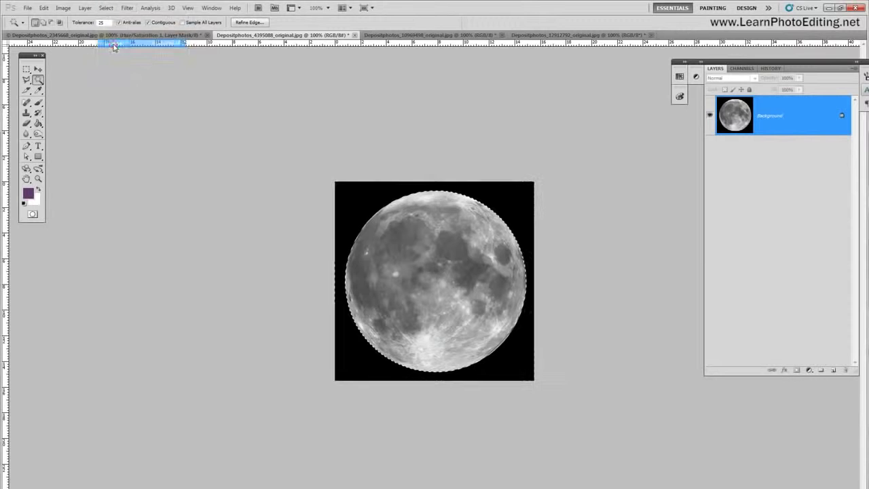
{"action": "left_click", "coordinate": [44, 7]}
{"action": "left_click", "coordinate": [53, 64]}
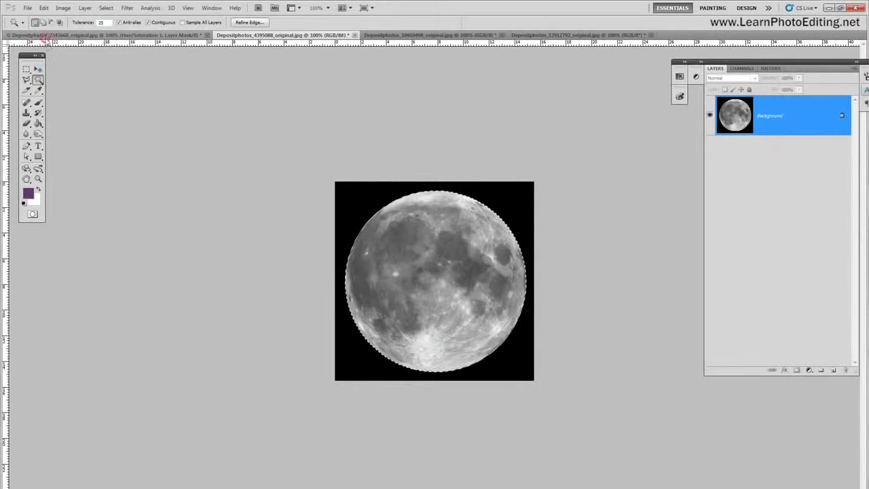
Return to the road landscape image and rename the masked Background copy layer as "foreground".
{"action": "left_click", "coordinate": [41, 34]}
{"action": "left_click", "coordinate": [42, 8]}
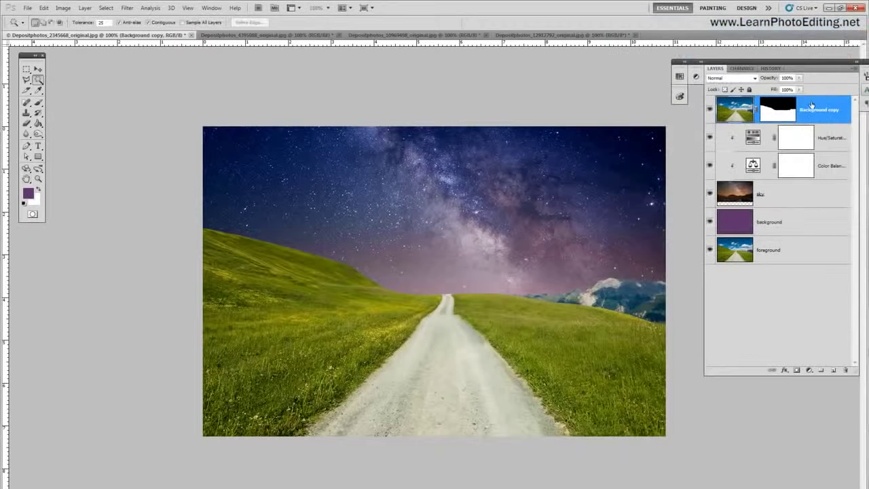
{"action": "double_click", "coordinate": [811, 108]}
{"action": "key", "text": "BackSpace"}
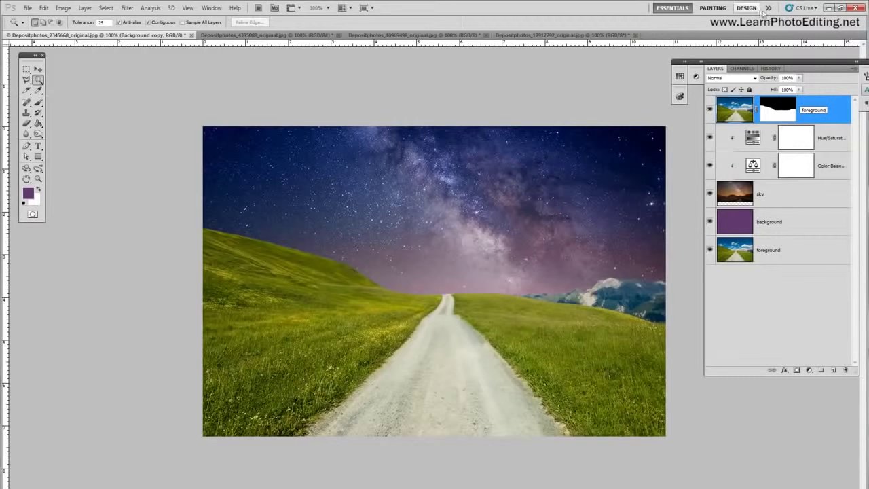
{"action": "key", "text": "Return"}
{"action": "left_click", "coordinate": [767, 258]}
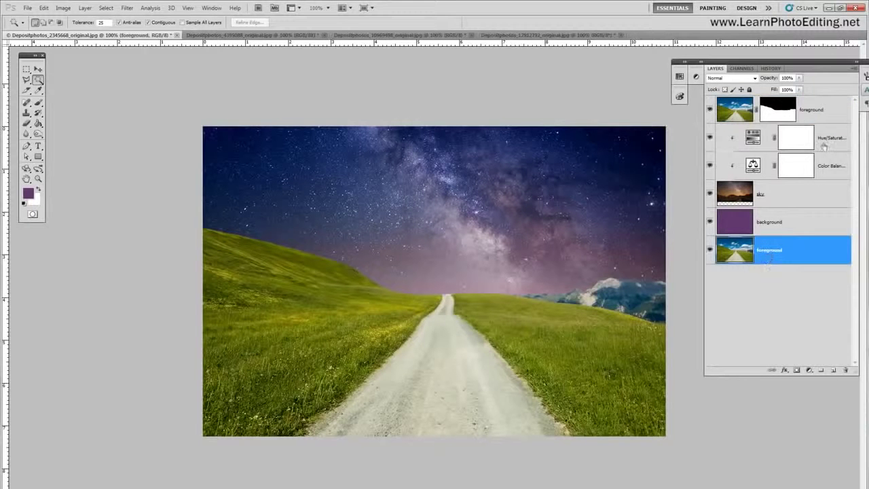
{"action": "left_click", "coordinate": [818, 109]}
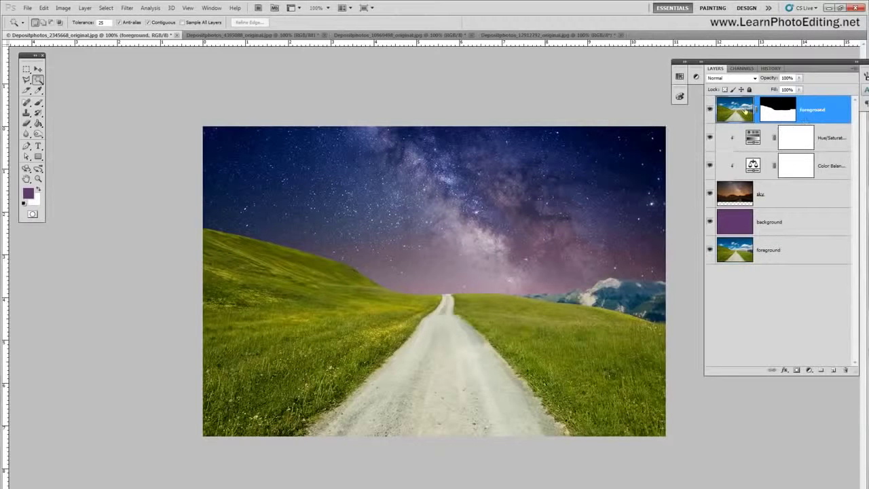
Paste the moon directly above the Hue/Saturation layer and move it up so most of it rises over the end of the road.
{"action": "left_click", "coordinate": [833, 138]}
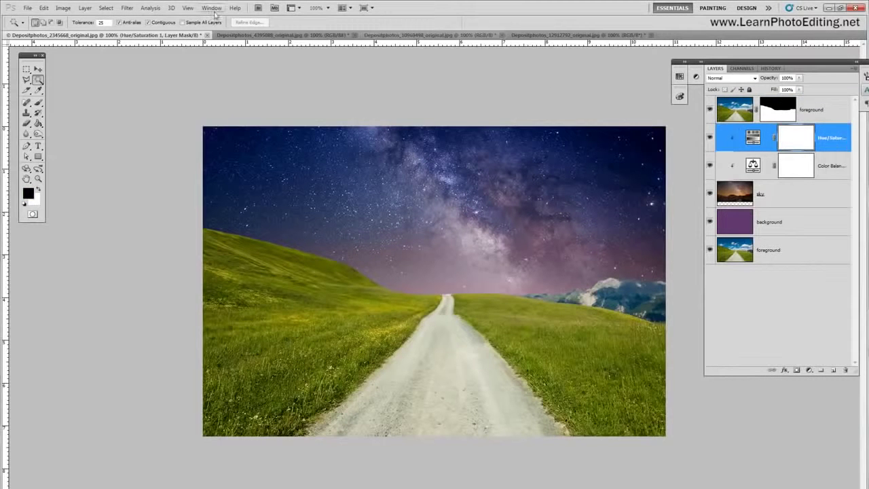
{"action": "left_click", "coordinate": [43, 7]}
{"action": "left_click", "coordinate": [68, 86]}
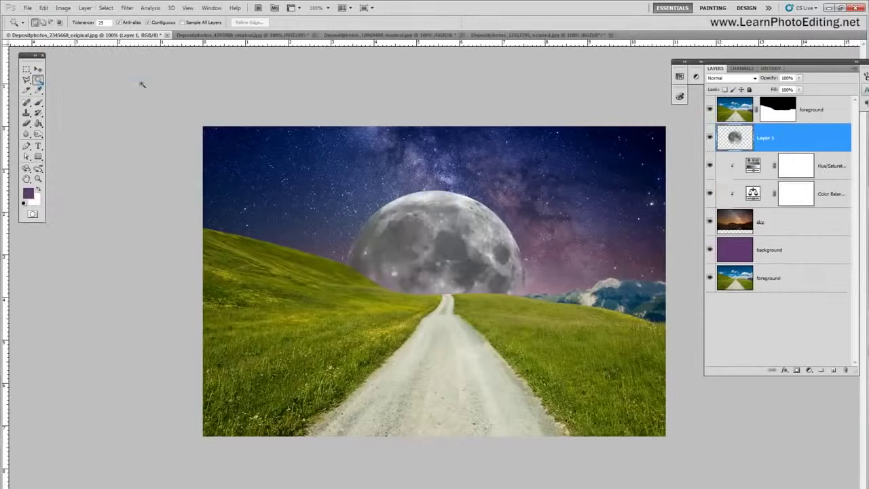
{"action": "left_click", "coordinate": [38, 69]}
{"action": "left_click_drag", "start_coordinate": [547, 219], "coordinate": [537, 201]}
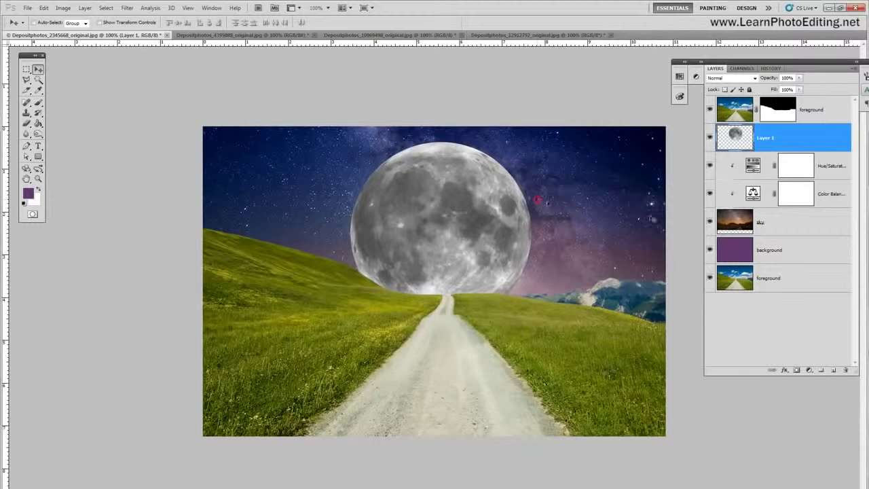
Set the moon layer's blend mode to Screen and lower the moon slightly so it sinks further behind the horizon.
{"action": "left_click", "coordinate": [733, 78]}
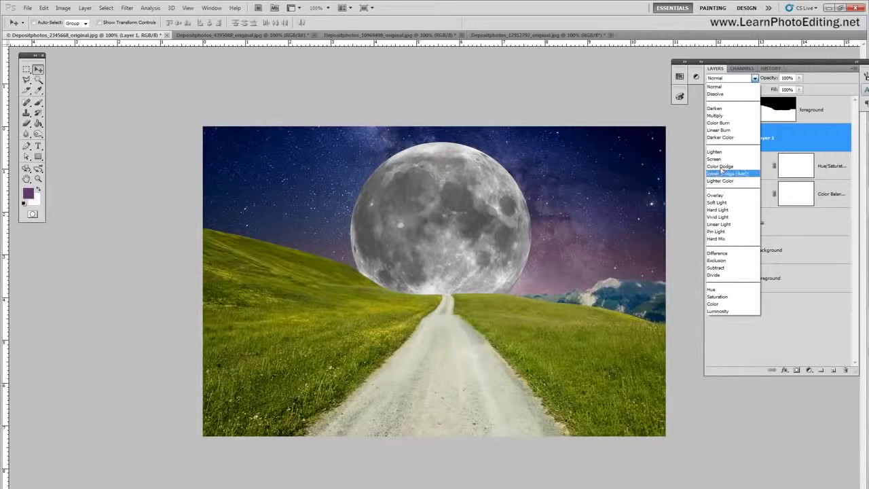
{"action": "left_click", "coordinate": [720, 159]}
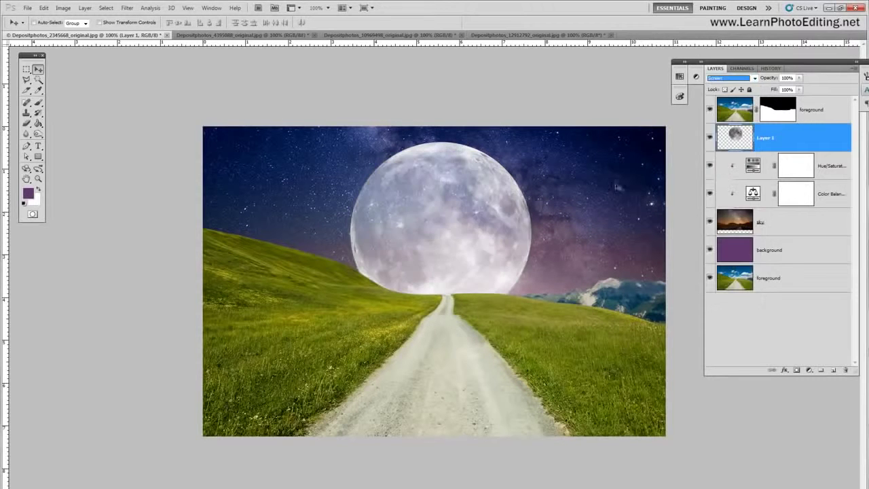
{"action": "left_click_drag", "start_coordinate": [562, 161], "coordinate": [561, 183]}
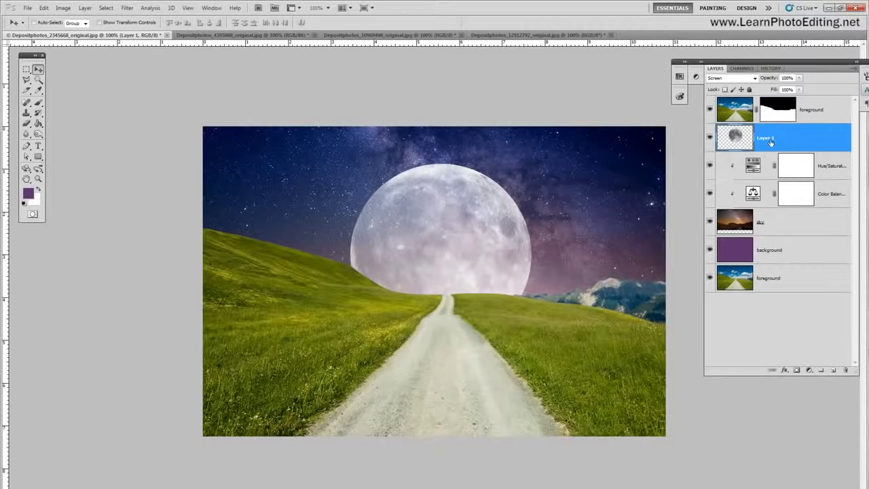
Duplicate the moon layer and set the copy's blend mode to Soft Light.
{"action": "left_click", "coordinate": [86, 10]}
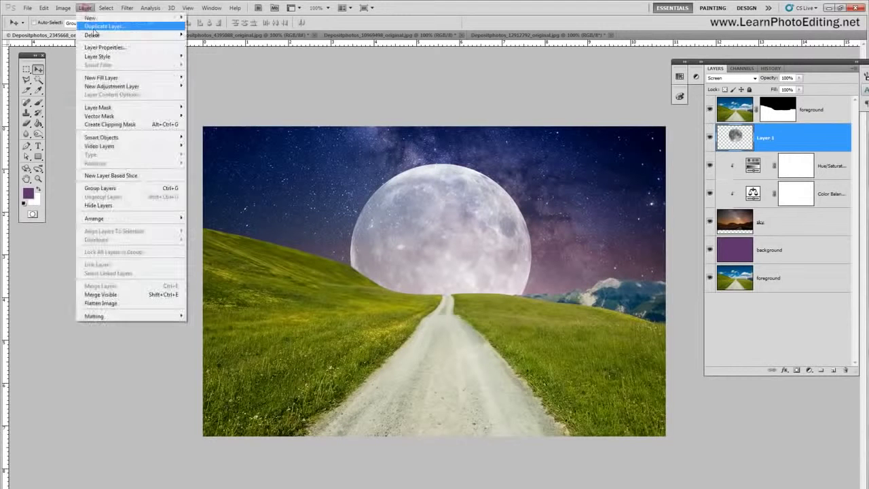
{"action": "left_click", "coordinate": [90, 22]}
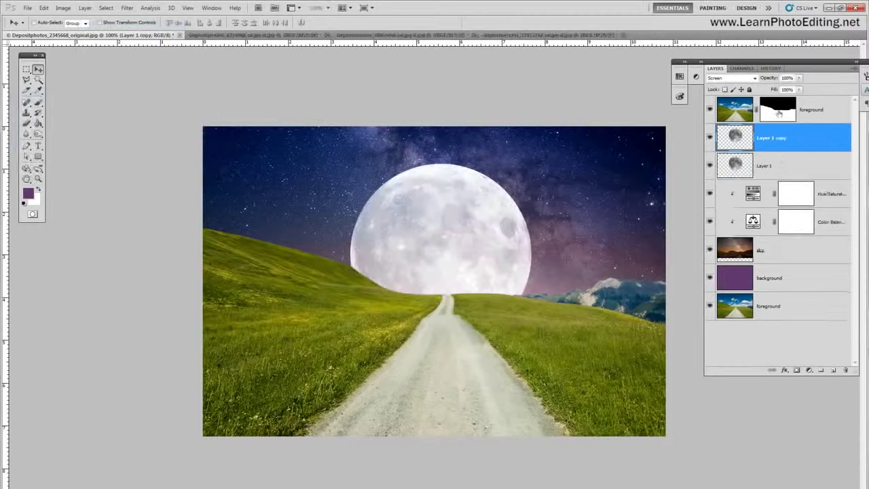
{"action": "left_click", "coordinate": [751, 79]}
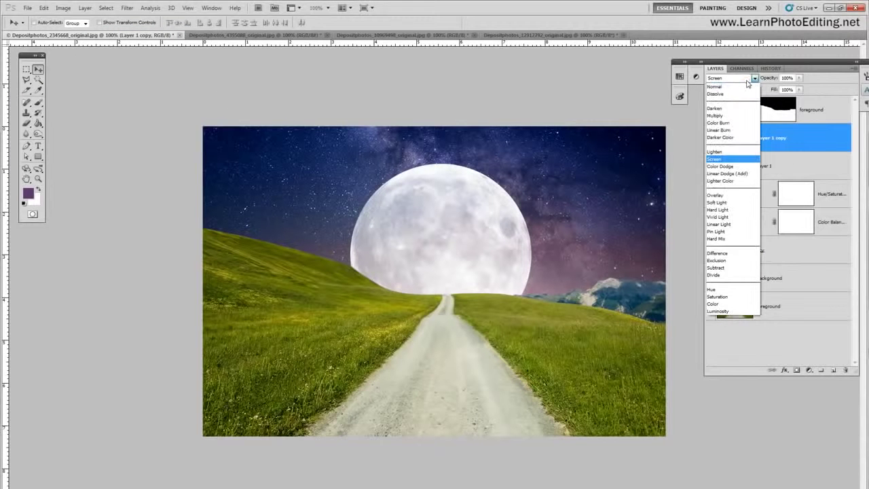
{"action": "left_click", "coordinate": [723, 204]}
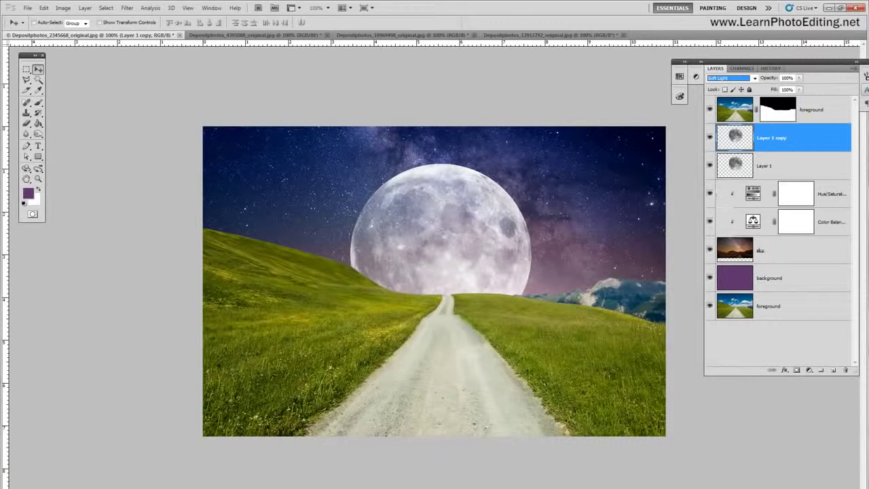
Load the moon's outline as a selection from the moon copy layer and hide both moon layers.
{"action": "left_click", "coordinate": [737, 135], "text": "ctrl"}
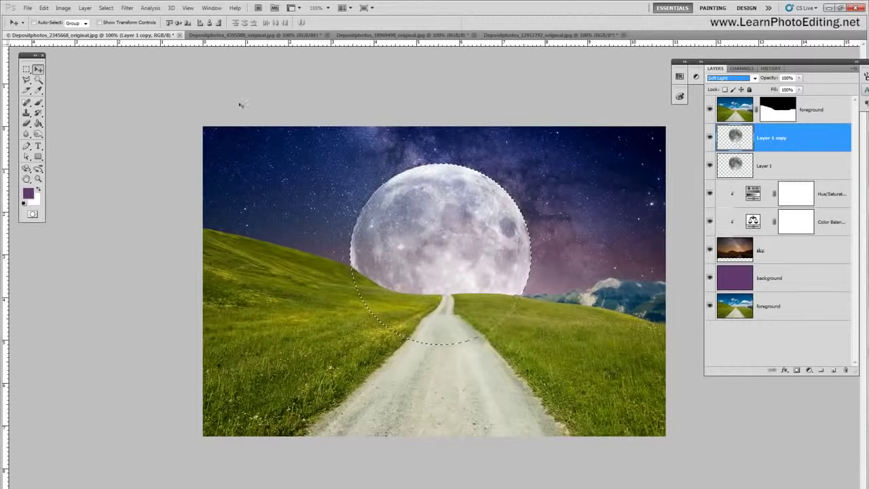
{"action": "left_click", "coordinate": [710, 137]}
{"action": "left_click", "coordinate": [710, 166]}
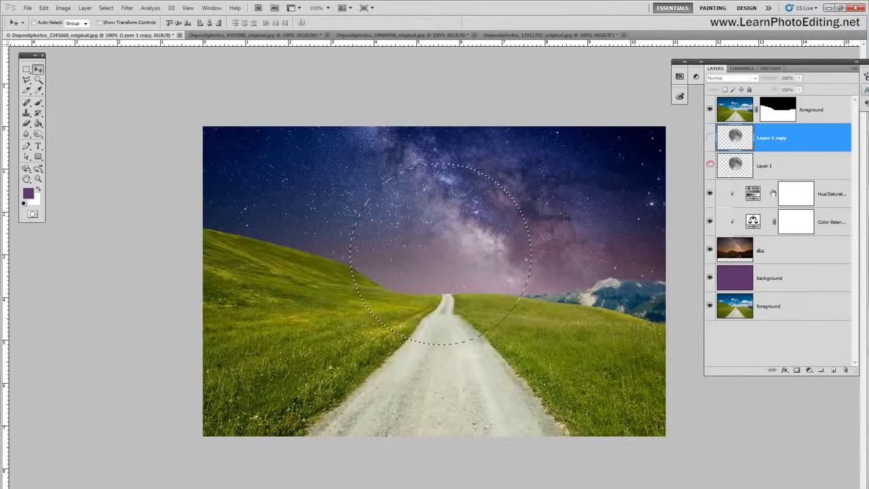
Create a new layer directly above the Hue/Saturation layer and fill the moon-shaped selection on it with white.
{"action": "left_click", "coordinate": [822, 195]}
{"action": "left_click", "coordinate": [84, 7]}
{"action": "mouse_move", "coordinate": [95, 17]}
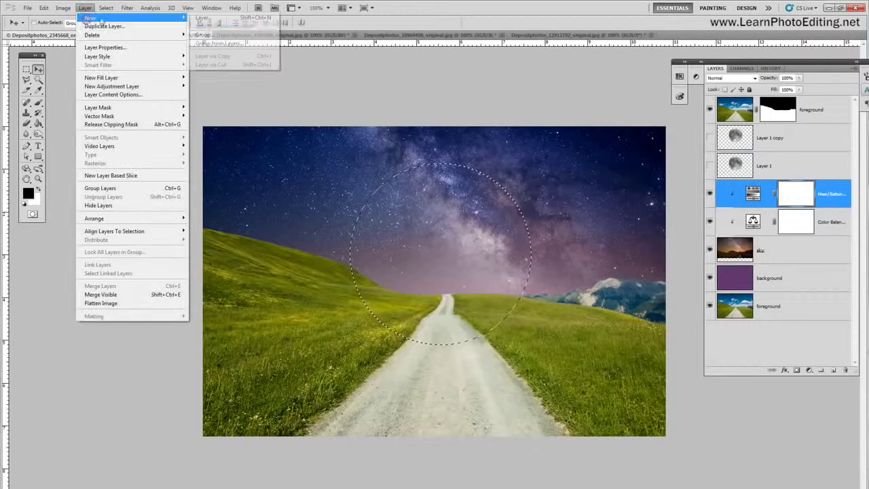
{"action": "left_click", "coordinate": [206, 18]}
{"action": "left_click", "coordinate": [472, 76]}
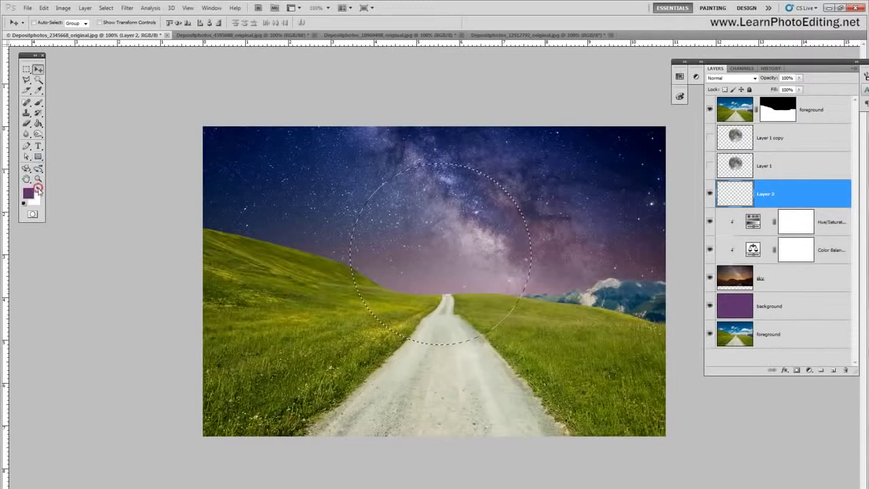
{"action": "left_click", "coordinate": [39, 188]}
{"action": "left_click", "coordinate": [38, 123]}
{"action": "left_click", "coordinate": [388, 214]}
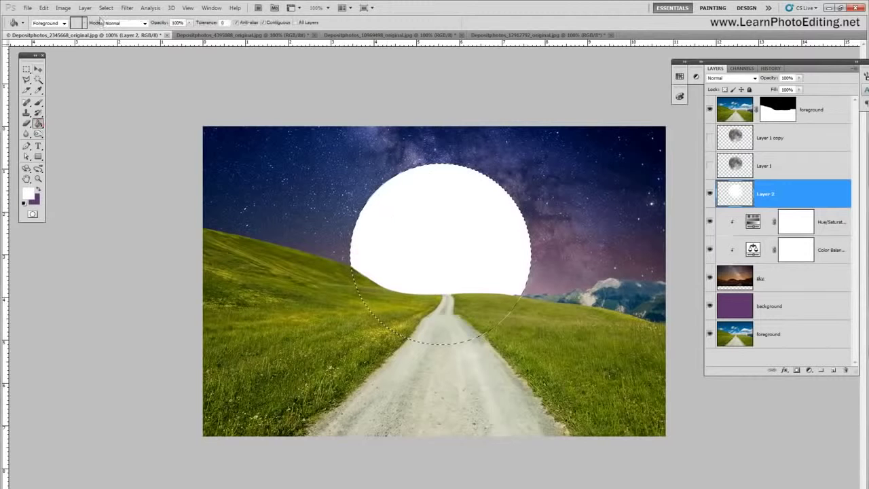
{"action": "left_click", "coordinate": [107, 8]}
{"action": "left_click", "coordinate": [115, 25]}
{"action": "left_click", "coordinate": [44, 8]}
{"action": "left_click", "coordinate": [47, 20]}
Contract the circular selection, delete the white inside it so only a thin ring is left, and deselect.
{"action": "left_click", "coordinate": [108, 8]}
{"action": "mouse_move", "coordinate": [124, 107]}
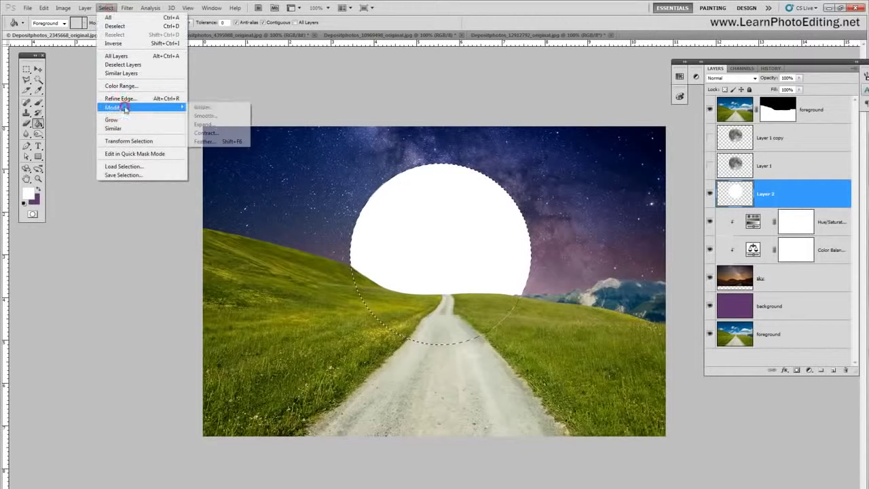
{"action": "left_click", "coordinate": [206, 133]}
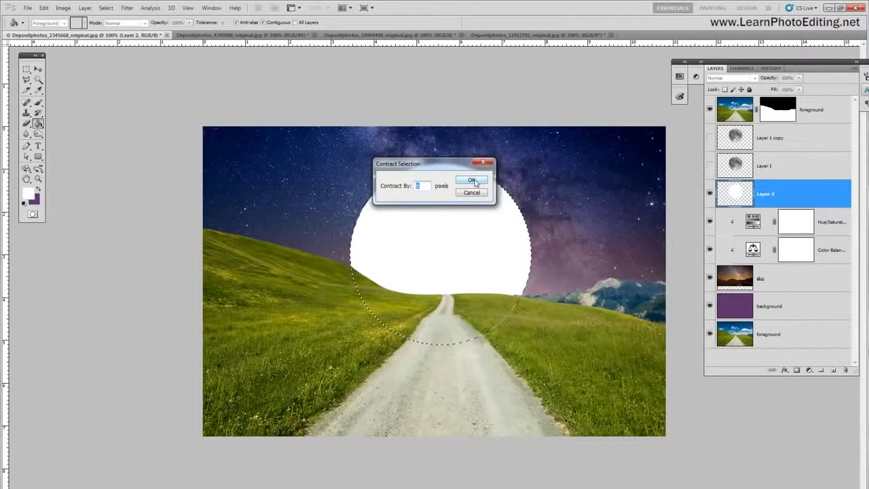
{"action": "left_click", "coordinate": [473, 181]}
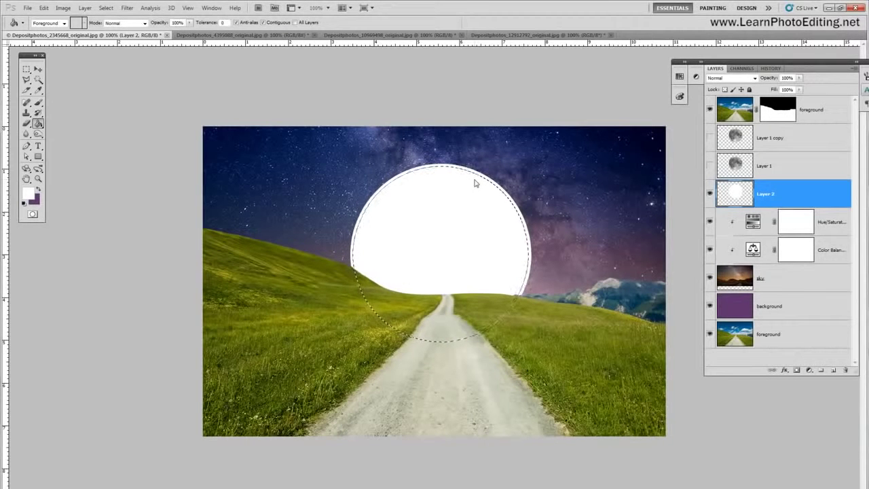
{"action": "key", "text": "Delete"}
{"action": "left_click", "coordinate": [43, 8]}
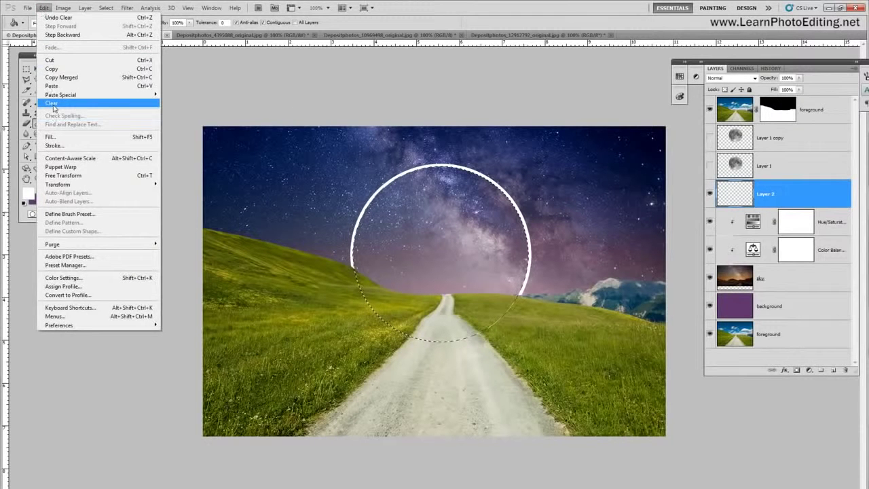
{"action": "left_click", "coordinate": [460, 4]}
{"action": "left_click", "coordinate": [106, 8]}
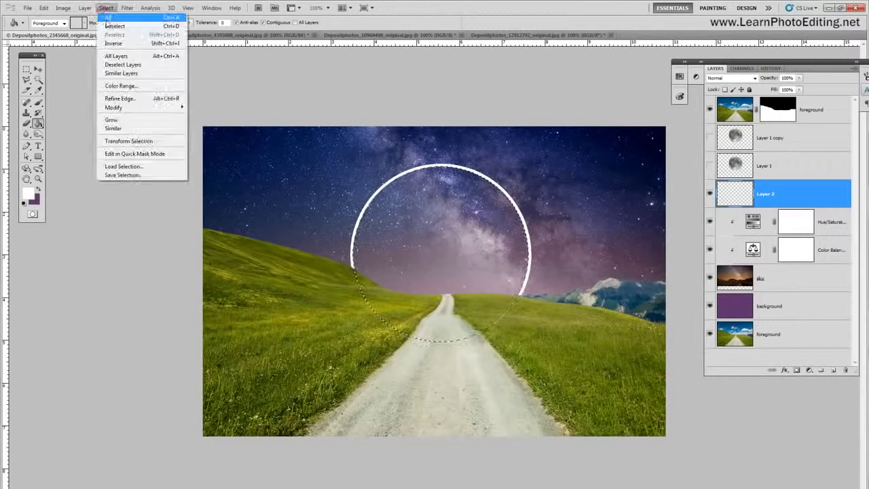
{"action": "left_click", "coordinate": [114, 25]}
Set the white ring layer's blend mode to Overlay.
{"action": "left_click", "coordinate": [127, 7]}
{"action": "mouse_move", "coordinate": [154, 91]}
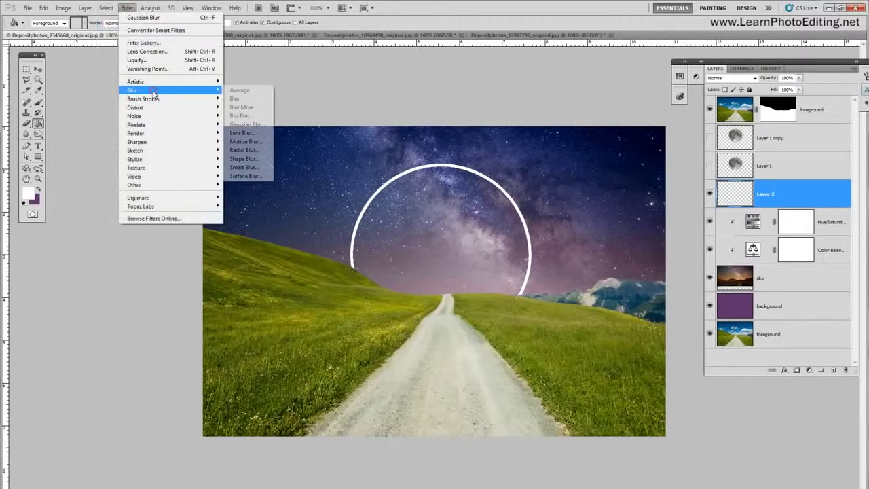
{"action": "left_click", "coordinate": [257, 4]}
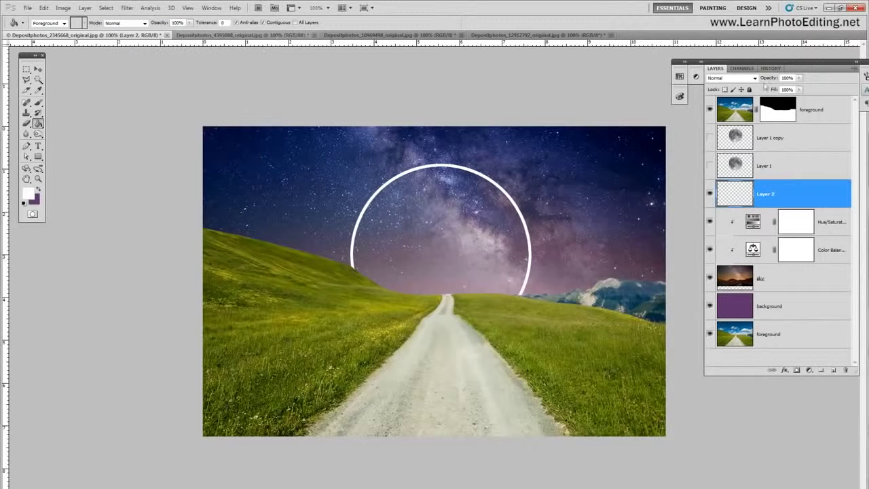
{"action": "left_click", "coordinate": [747, 78]}
{"action": "left_click", "coordinate": [733, 188]}
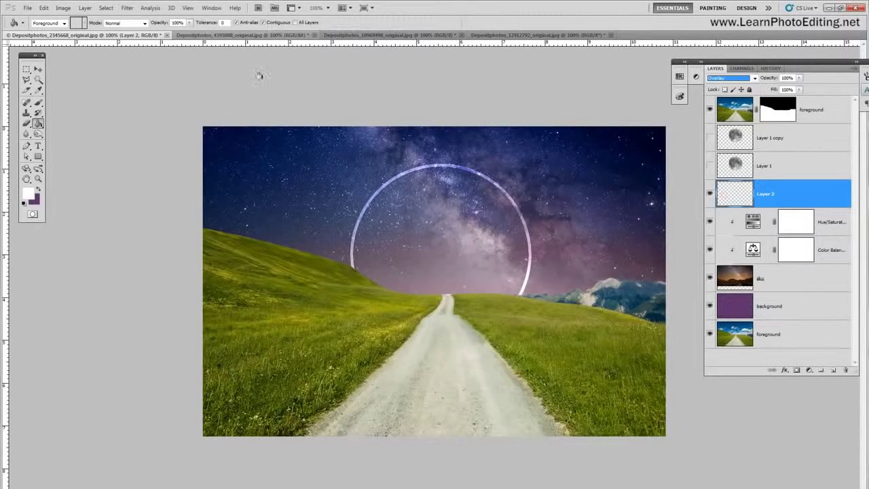
Apply a Gaussian Blur with a 5.0-pixel radius to the ring layer and show both moon layers again.
{"action": "left_click", "coordinate": [127, 8]}
{"action": "mouse_move", "coordinate": [163, 89]}
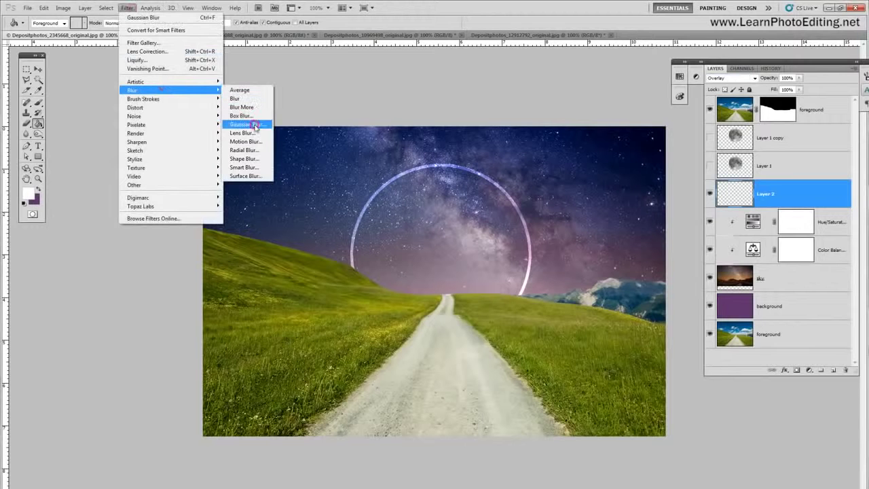
{"action": "left_click", "coordinate": [256, 127]}
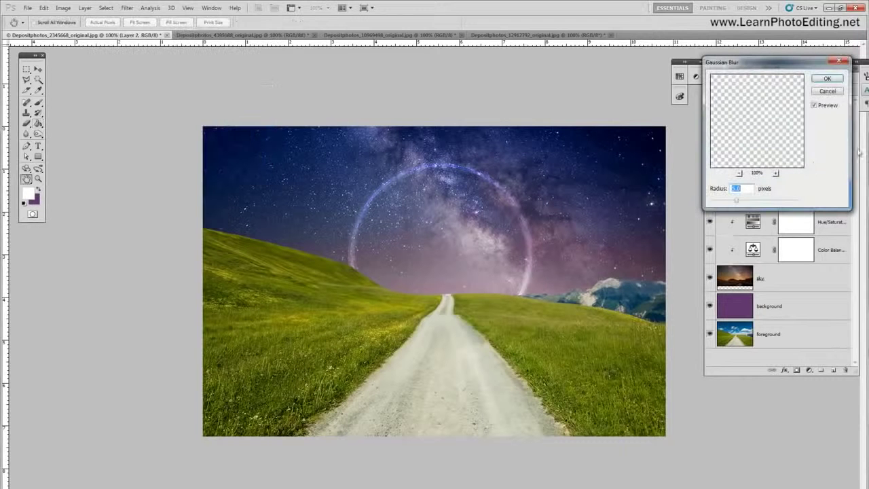
{"action": "left_click", "coordinate": [827, 79]}
{"action": "left_click", "coordinate": [709, 166]}
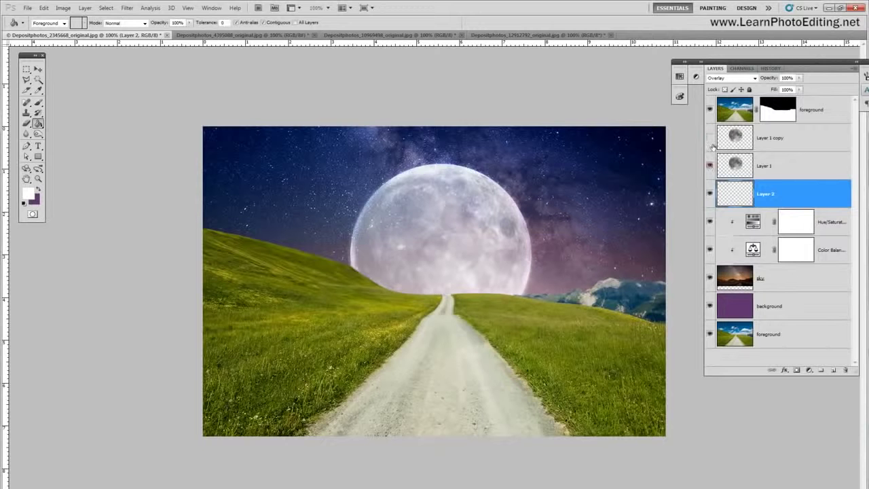
{"action": "left_click", "coordinate": [710, 138]}
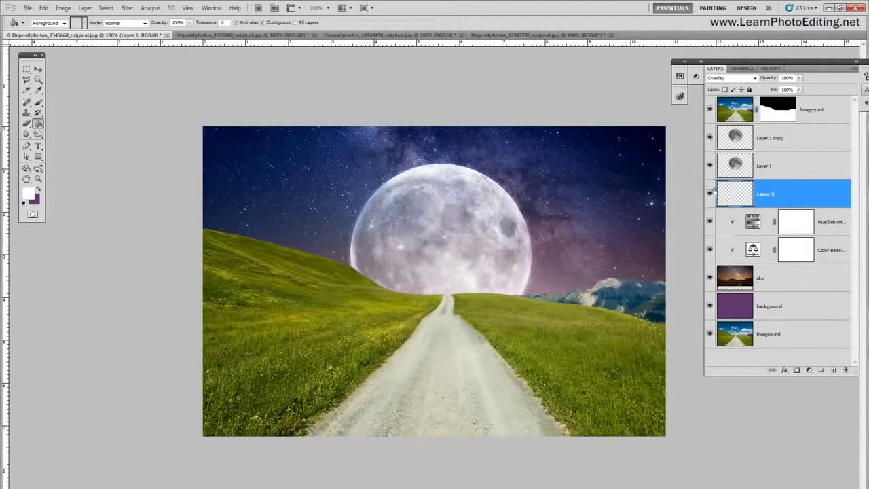
Compare the moon's edge with and without the blurred ring layer.
{"action": "left_click", "coordinate": [710, 194]}
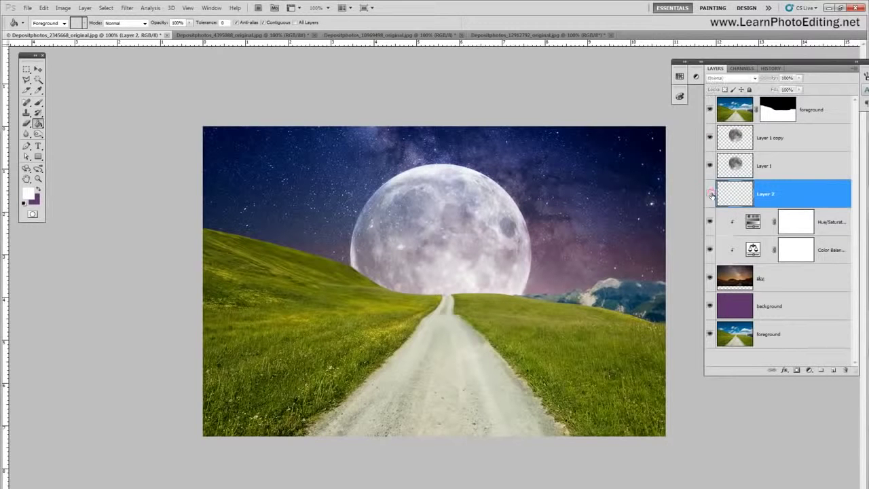
{"action": "left_click", "coordinate": [711, 194]}
{"action": "left_click", "coordinate": [710, 194]}
{"action": "left_click", "coordinate": [710, 194]}
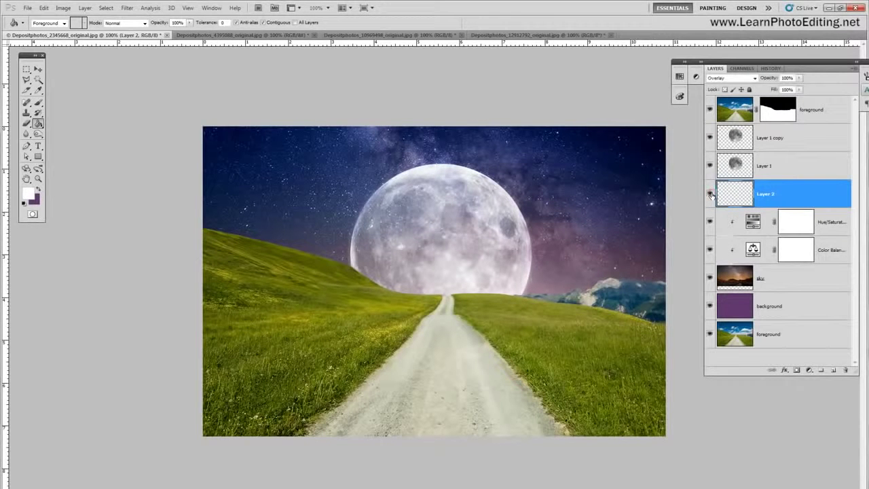
{"action": "left_click", "coordinate": [711, 194]}
{"action": "left_click", "coordinate": [710, 194]}
{"action": "left_click", "coordinate": [711, 194]}
{"action": "left_click", "coordinate": [710, 194]}
Add a Levels adjustment layer above the masked foreground layer and clip it to that layer.
{"action": "left_click", "coordinate": [785, 113]}
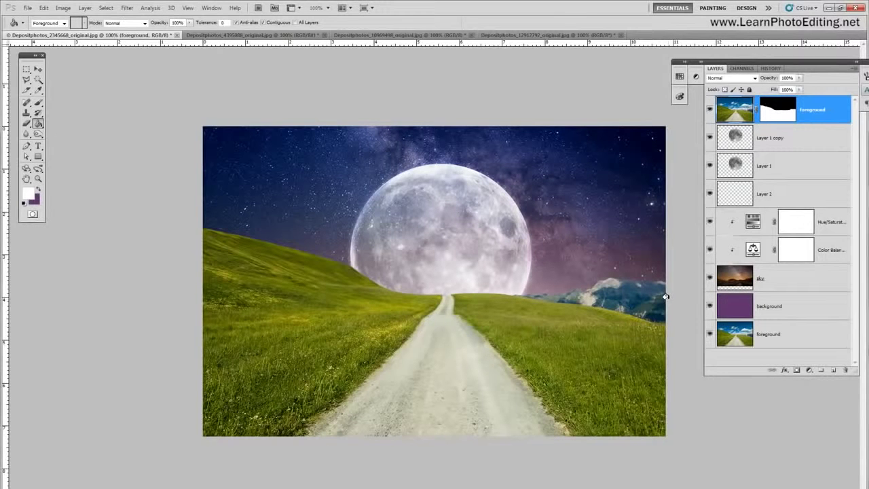
{"action": "left_click", "coordinate": [84, 8]}
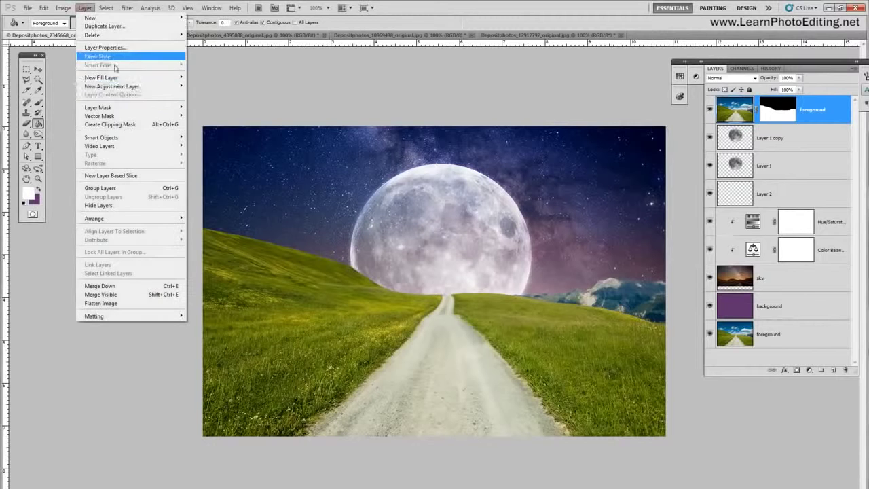
{"action": "mouse_move", "coordinate": [119, 88]}
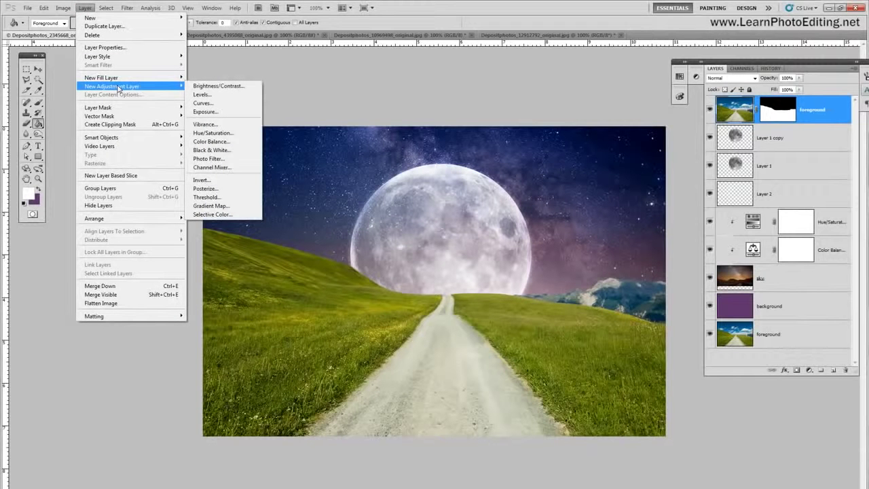
{"action": "left_click", "coordinate": [217, 97]}
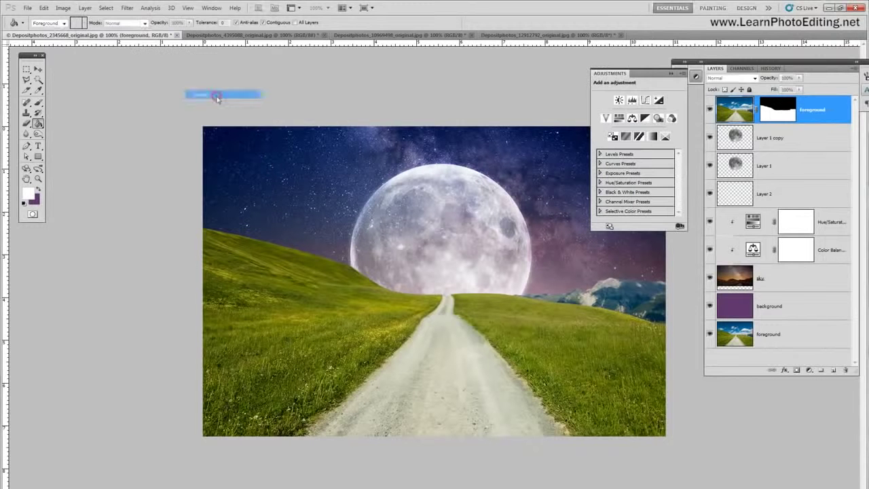
{"action": "left_click", "coordinate": [469, 79]}
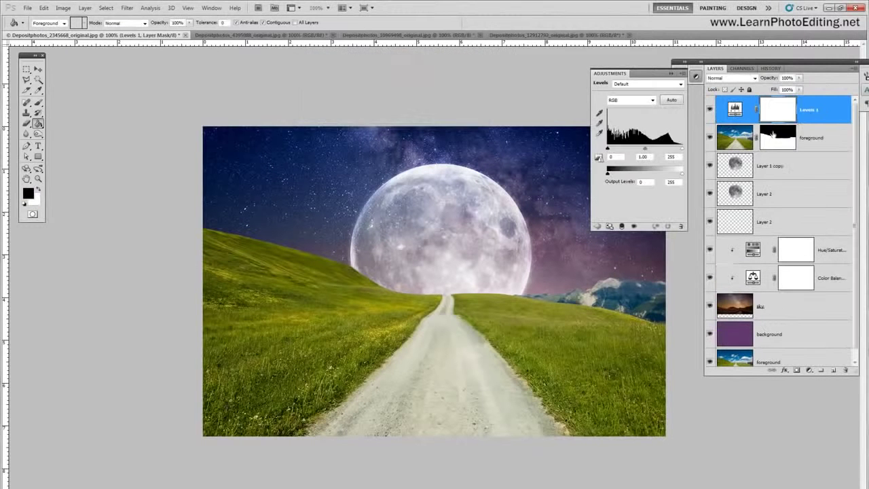
{"action": "right_click", "coordinate": [822, 110]}
{"action": "left_click", "coordinate": [801, 220]}
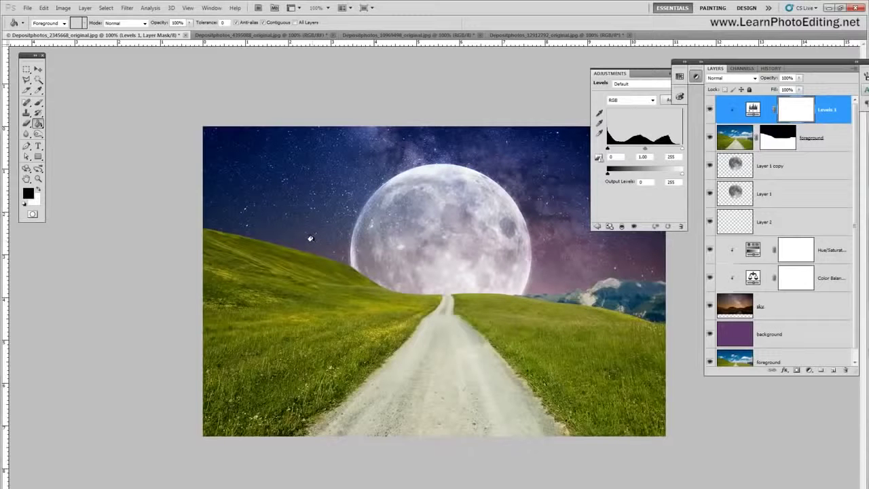
Fill the Levels layer's mask with black and brush a small white area into it over the distant mountains.
{"action": "left_click", "coordinate": [329, 213]}
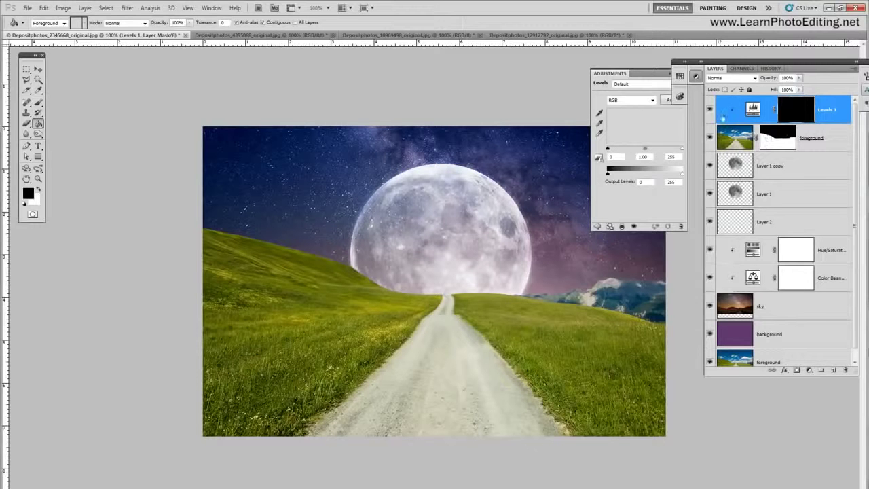
{"action": "left_click", "coordinate": [38, 102]}
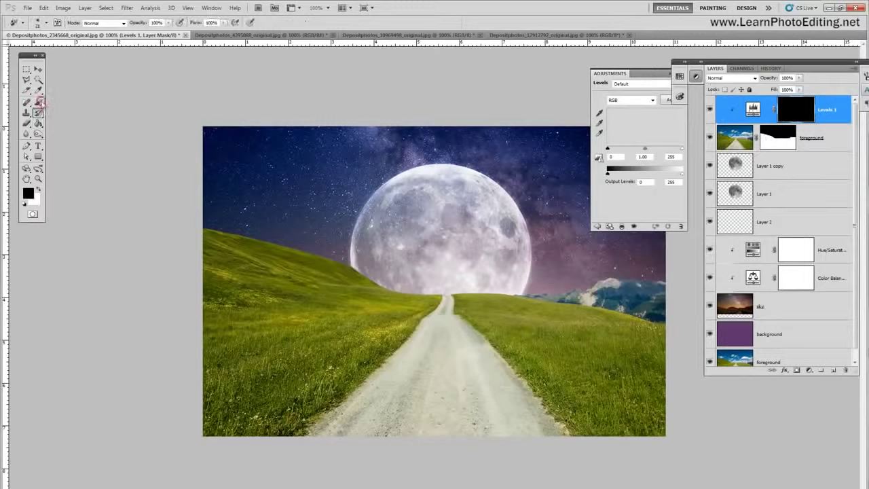
{"action": "left_click", "coordinate": [39, 188]}
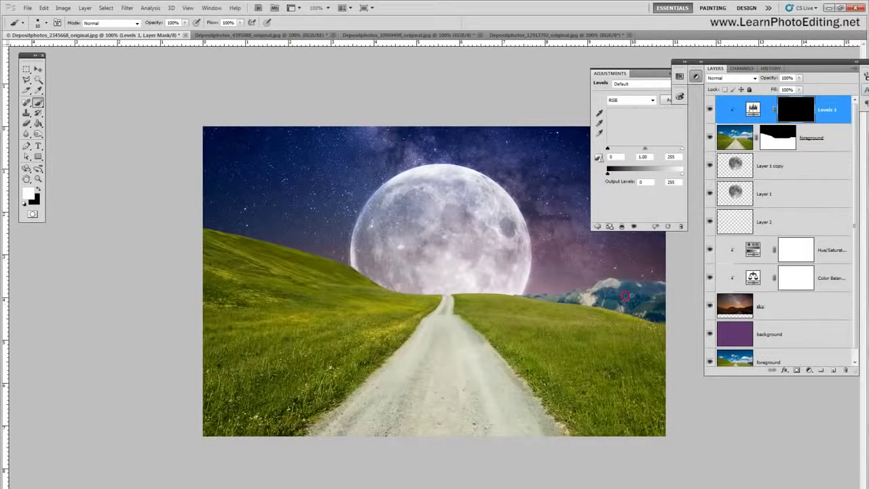
{"action": "left_click", "coordinate": [188, 8]}
{"action": "key", "text": "Escape"}
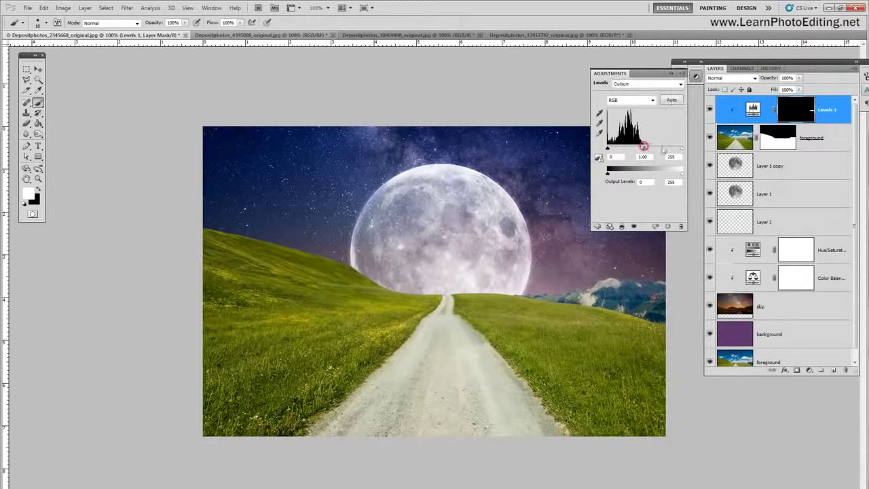
Set the Levels midtone to 0.50 and brush white into the Levels mask over the rest of the distant mountains.
{"action": "left_click_drag", "start_coordinate": [645, 149], "coordinate": [658, 150]}
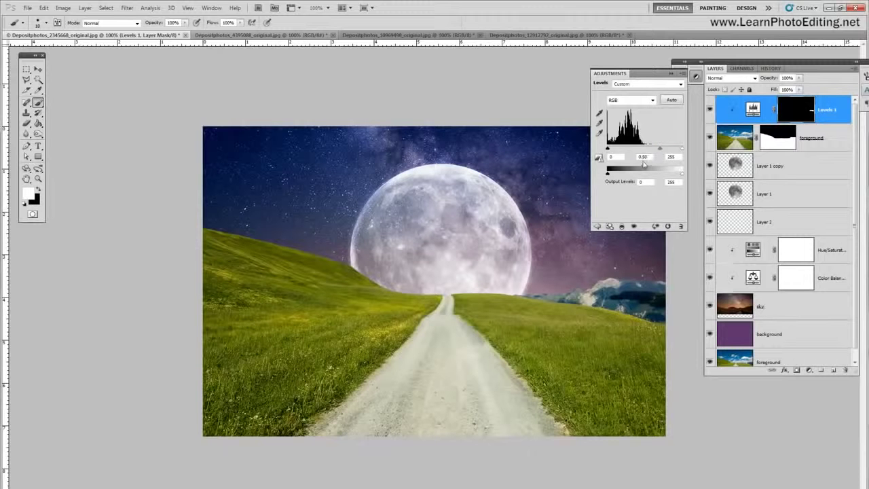
{"action": "left_click", "coordinate": [187, 8]}
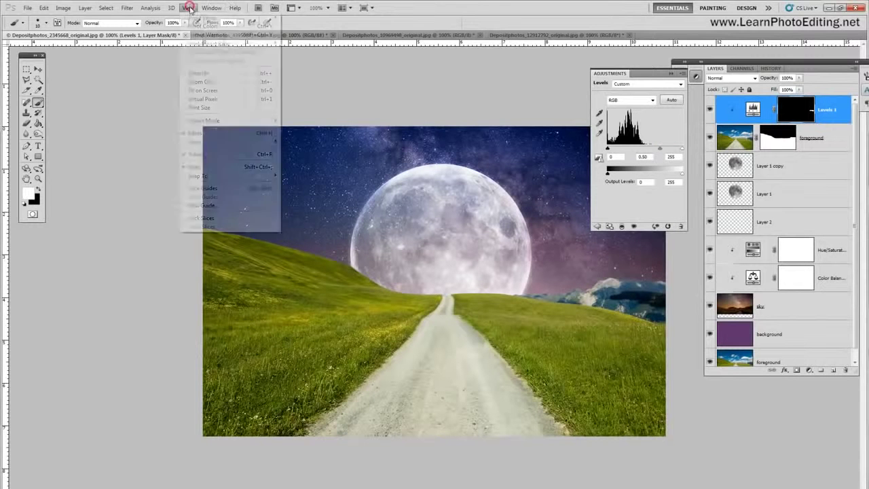
{"action": "left_click", "coordinate": [202, 74]}
{"action": "scroll", "coordinate": [435, 265], "scroll_direction": "right", "scroll_amount": 10}
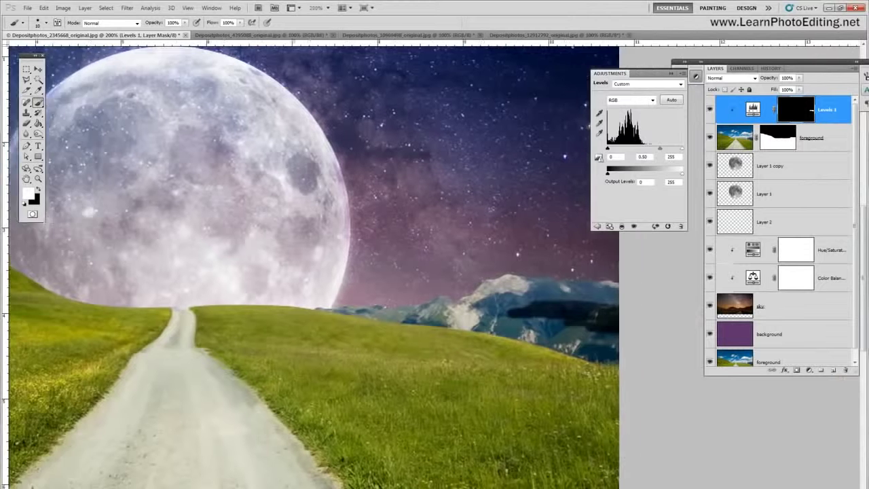
{"action": "mouse_move", "coordinate": [493, 301]}
{"action": "left_mouse_down"}
{"action": "mouse_move", "coordinate": [536, 301]}
{"action": "mouse_move", "coordinate": [469, 296]}
{"action": "mouse_move", "coordinate": [484, 306]}
{"action": "left_mouse_up"}
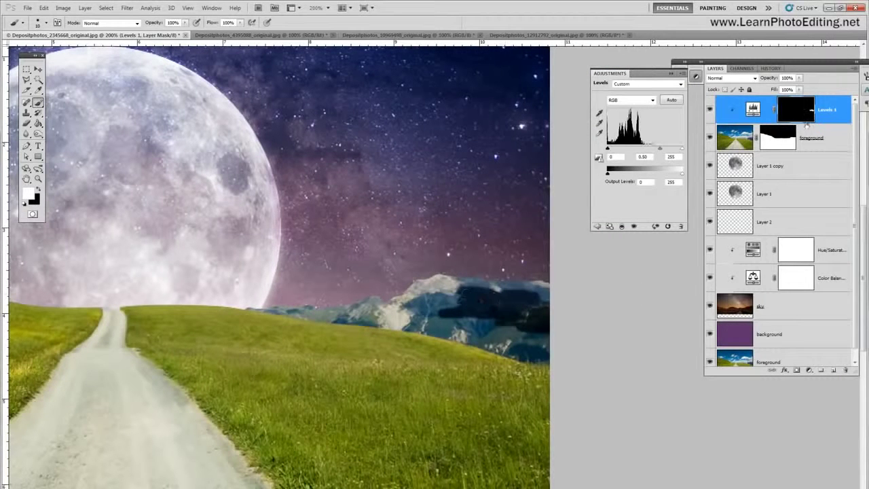
{"action": "mouse_move", "coordinate": [436, 316]}
{"action": "left_mouse_down"}
{"action": "mouse_move", "coordinate": [475, 298]}
{"action": "mouse_move", "coordinate": [438, 296]}
{"action": "mouse_move", "coordinate": [455, 288]}
{"action": "mouse_move", "coordinate": [541, 286]}
{"action": "mouse_move", "coordinate": [547, 301]}
{"action": "mouse_move", "coordinate": [516, 331]}
{"action": "mouse_move", "coordinate": [527, 347]}
{"action": "mouse_move", "coordinate": [471, 310]}
{"action": "mouse_move", "coordinate": [463, 282]}
{"action": "mouse_move", "coordinate": [450, 279]}
{"action": "left_mouse_up"}
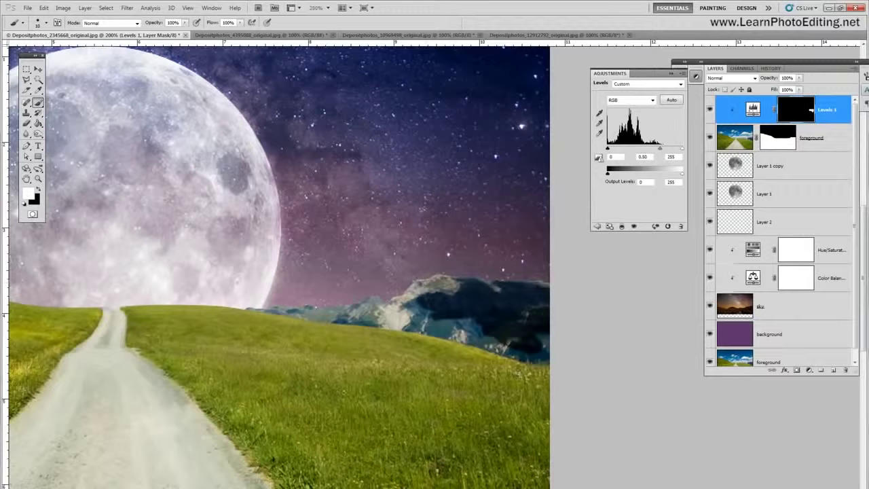
{"action": "right_click", "coordinate": [418, 282], "text": "alt"}
{"action": "mouse_move", "coordinate": [459, 298]}
{"action": "left_mouse_down"}
{"action": "mouse_move", "coordinate": [480, 300]}
{"action": "mouse_move", "coordinate": [464, 277]}
{"action": "mouse_move", "coordinate": [518, 285]}
{"action": "mouse_move", "coordinate": [461, 271]}
{"action": "mouse_move", "coordinate": [416, 298]}
{"action": "mouse_move", "coordinate": [405, 194]}
{"action": "mouse_move", "coordinate": [269, 301]}
{"action": "mouse_move", "coordinate": [247, 304]}
{"action": "mouse_move", "coordinate": [546, 343]}
{"action": "left_mouse_up"}
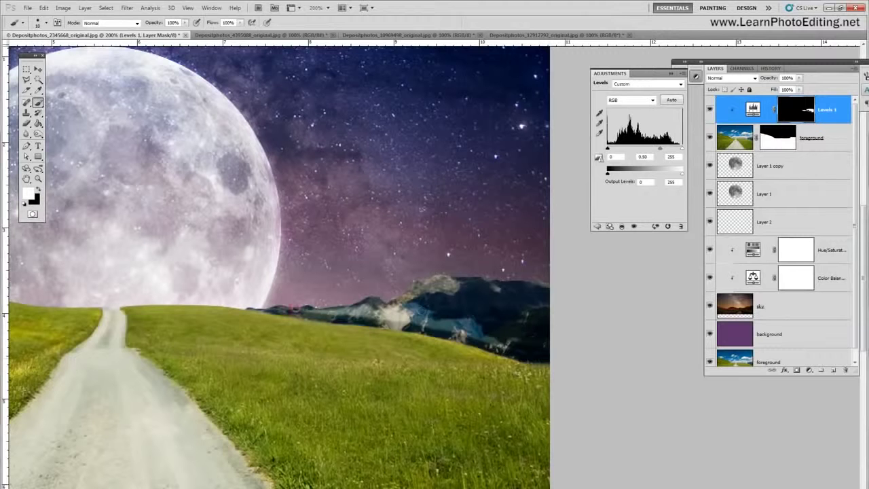
{"action": "mouse_move", "coordinate": [297, 308]}
{"action": "left_mouse_down"}
{"action": "mouse_move", "coordinate": [426, 318]}
{"action": "mouse_move", "coordinate": [417, 310]}
{"action": "mouse_move", "coordinate": [475, 306]}
{"action": "mouse_move", "coordinate": [487, 293]}
{"action": "mouse_move", "coordinate": [448, 331]}
{"action": "mouse_move", "coordinate": [506, 343]}
{"action": "mouse_move", "coordinate": [489, 344]}
{"action": "mouse_move", "coordinate": [469, 327]}
{"action": "left_mouse_up"}
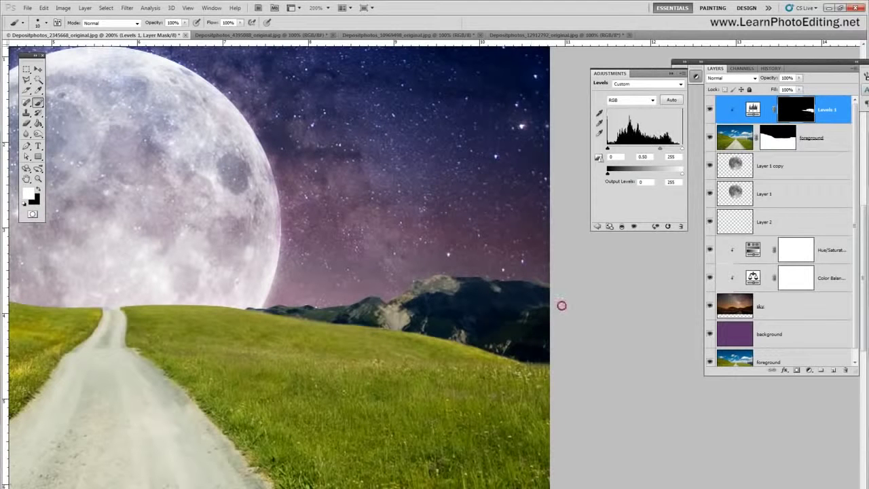
{"action": "left_click", "coordinate": [188, 8]}
{"action": "left_click", "coordinate": [207, 99]}
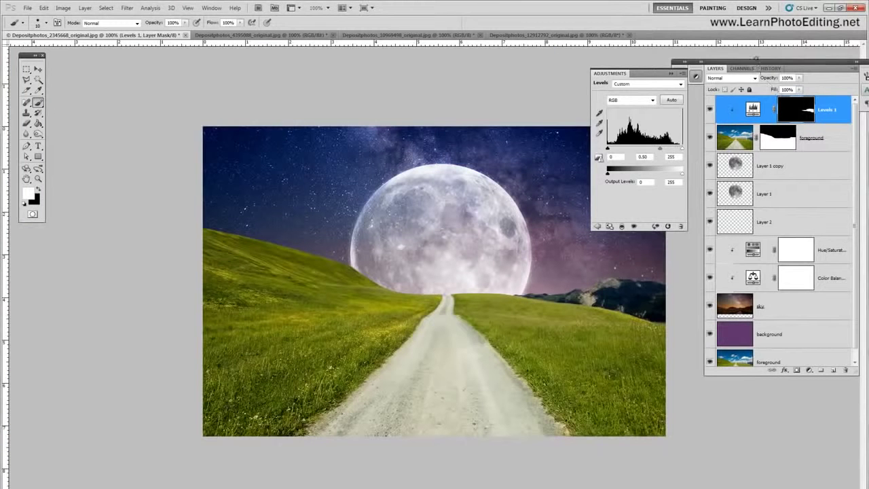
Set the Levels layer's midtone to 0.76 and white input level to 244, and compare the mountains with and without it.
{"action": "left_click_drag", "start_coordinate": [757, 70], "coordinate": [722, 81]}
{"action": "left_click", "coordinate": [684, 86]}
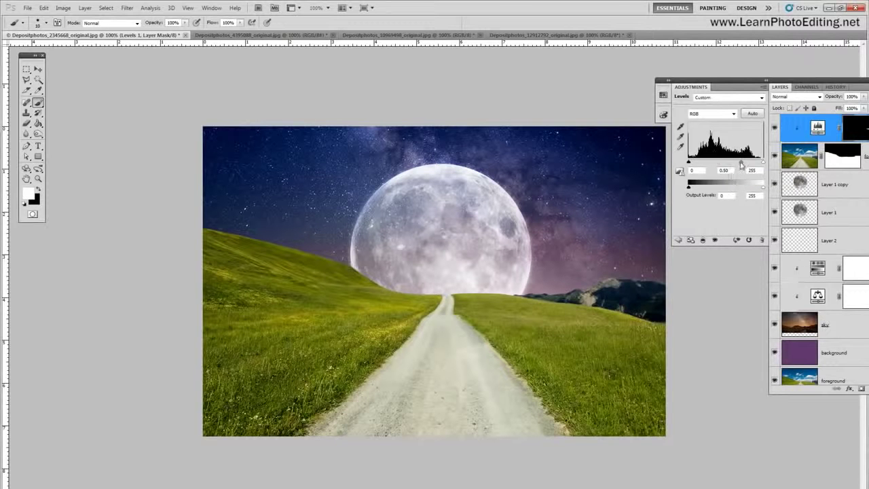
{"action": "mouse_move", "coordinate": [740, 165]}
{"action": "left_mouse_down"}
{"action": "mouse_move", "coordinate": [724, 165]}
{"action": "mouse_move", "coordinate": [732, 165]}
{"action": "left_mouse_up"}
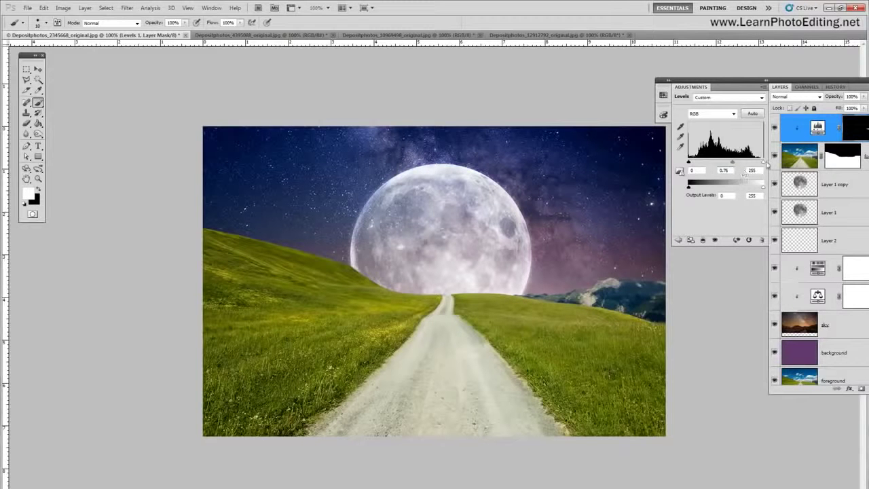
{"action": "mouse_move", "coordinate": [761, 161]}
{"action": "left_mouse_down"}
{"action": "mouse_move", "coordinate": [753, 164]}
{"action": "mouse_move", "coordinate": [762, 165]}
{"action": "left_mouse_up"}
{"action": "left_click", "coordinate": [759, 161]}
{"action": "left_click", "coordinate": [732, 164]}
{"action": "left_click_drag", "start_coordinate": [689, 161], "coordinate": [688, 163]}
{"action": "left_click", "coordinate": [775, 128]}
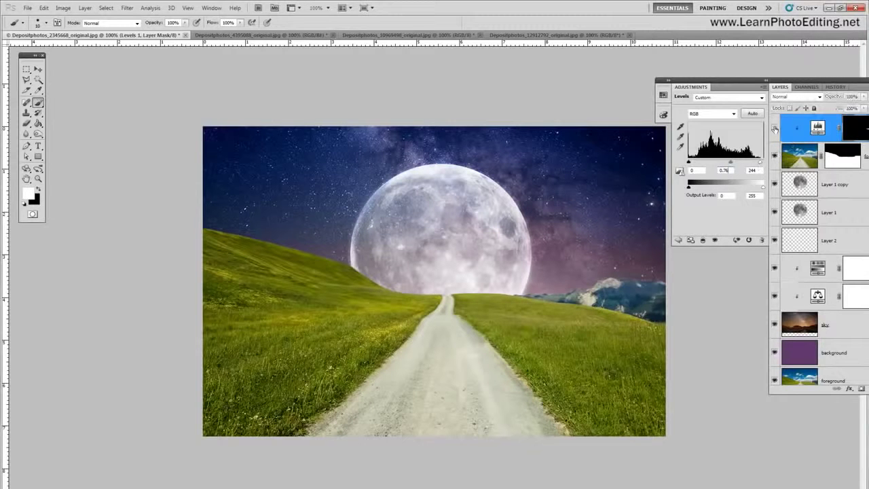
{"action": "left_click", "coordinate": [775, 128]}
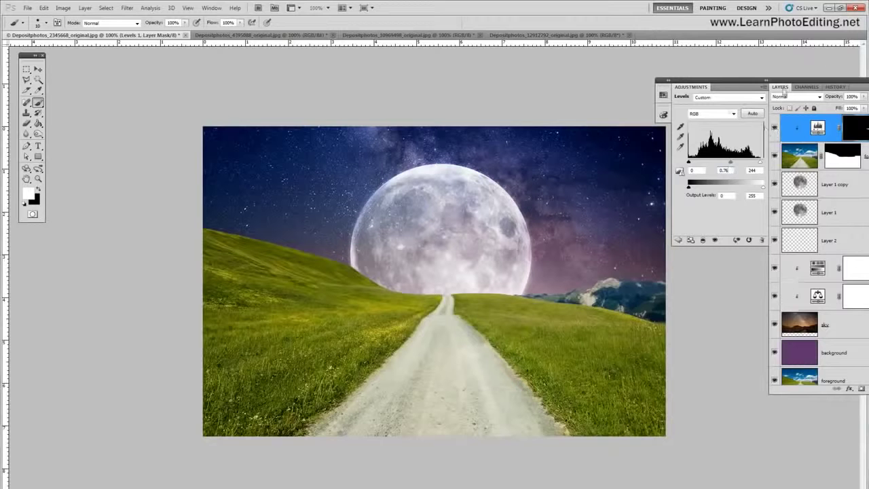
Add a Hue/Saturation adjustment layer above the Levels layer and clip it to the foreground.
{"action": "left_click_drag", "start_coordinate": [805, 81], "coordinate": [784, 62]}
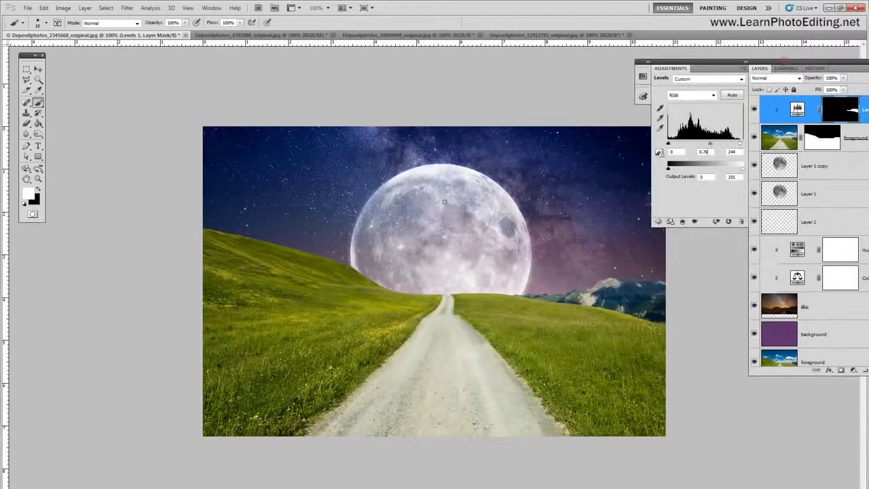
{"action": "left_click", "coordinate": [85, 7]}
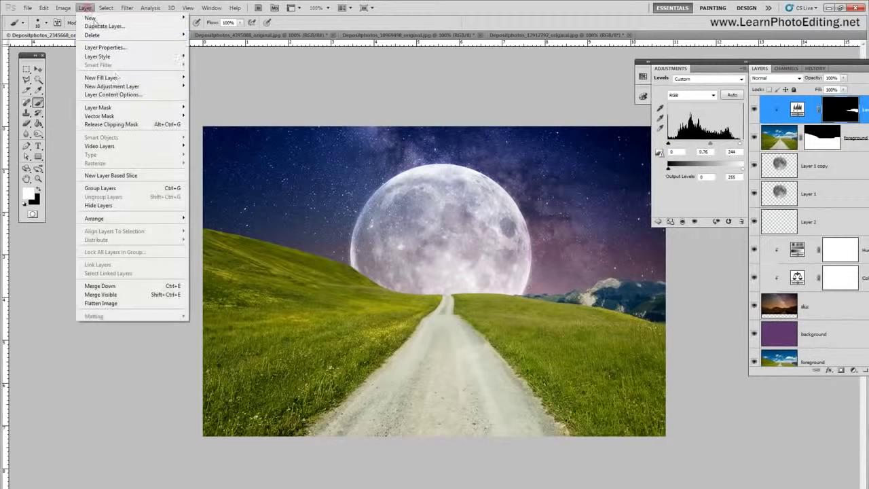
{"action": "mouse_move", "coordinate": [119, 86]}
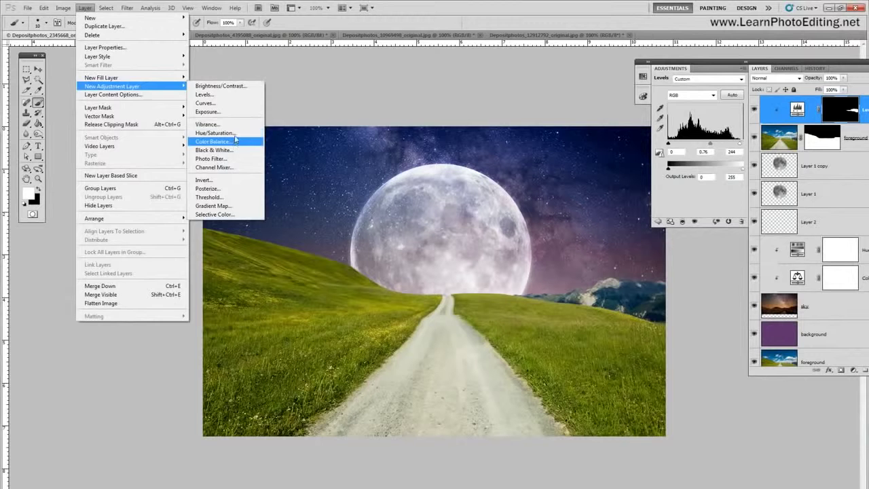
{"action": "left_click", "coordinate": [214, 132]}
{"action": "left_click", "coordinate": [462, 79]}
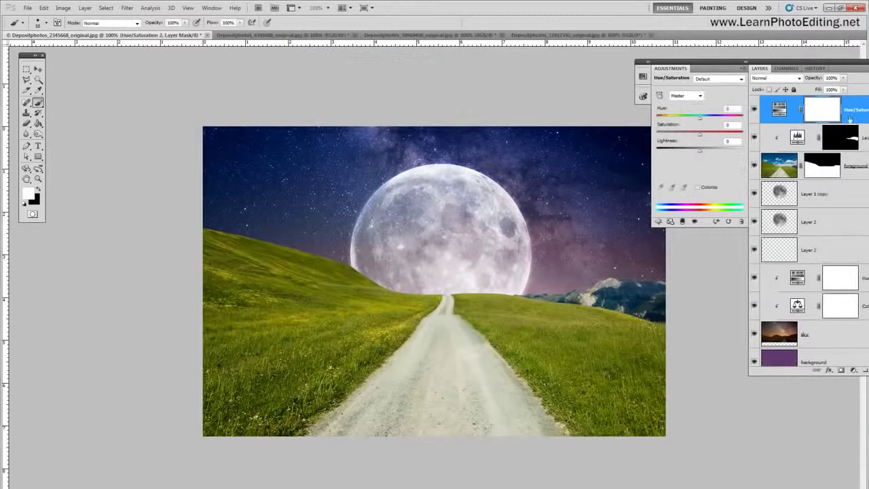
{"action": "right_click", "coordinate": [850, 110]}
{"action": "left_click", "coordinate": [806, 221]}
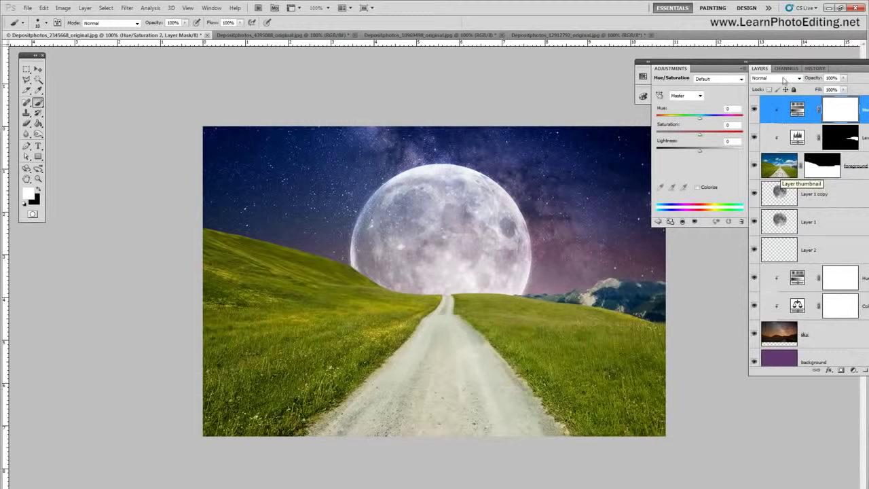
Set the Saturation of the clipped Hue/Saturation layer to -40.
{"action": "left_click_drag", "start_coordinate": [796, 68], "coordinate": [743, 56]}
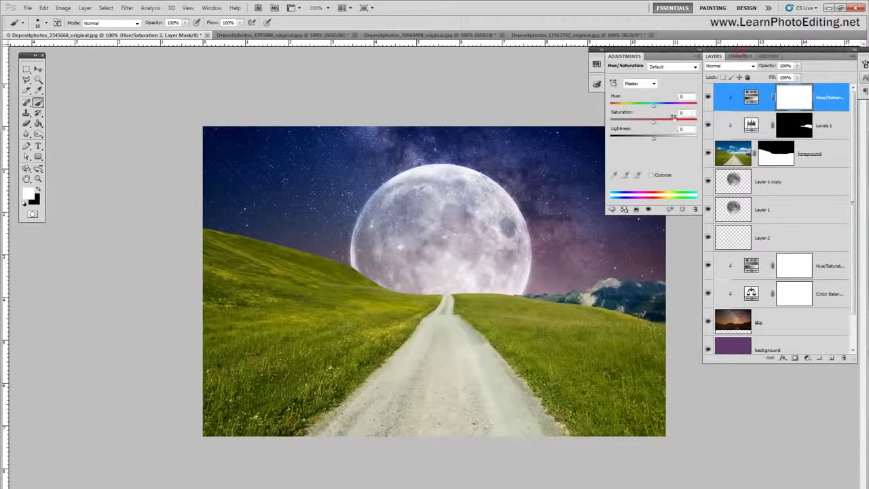
{"action": "left_click", "coordinate": [684, 112]}
{"action": "type", "text": "-40"}
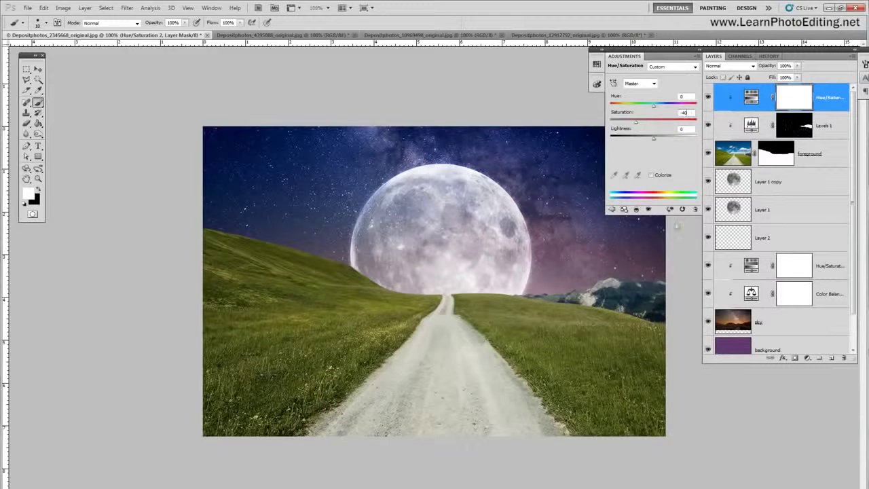
Load the Levels 1 mask as a selection around the mountains and reselect the top Hue/Saturation layer.
{"action": "left_click", "coordinate": [800, 128]}
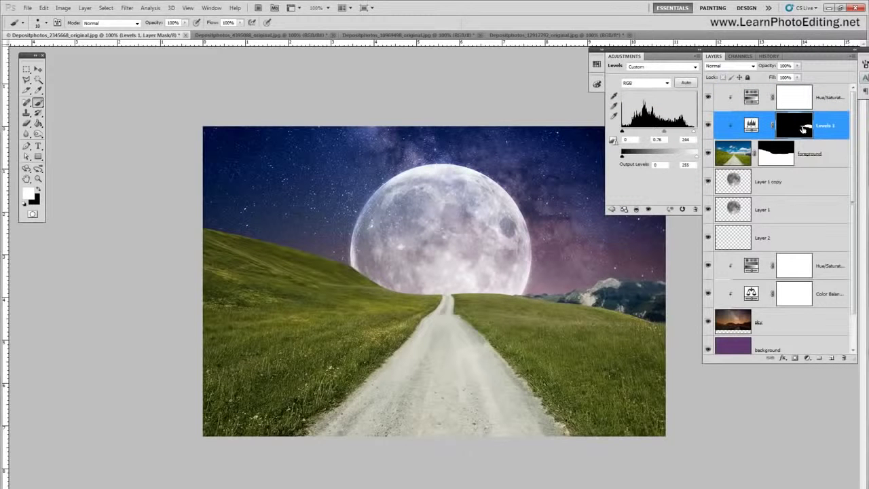
{"action": "left_click", "coordinate": [797, 127], "text": "ctrl"}
{"action": "left_click", "coordinate": [828, 98]}
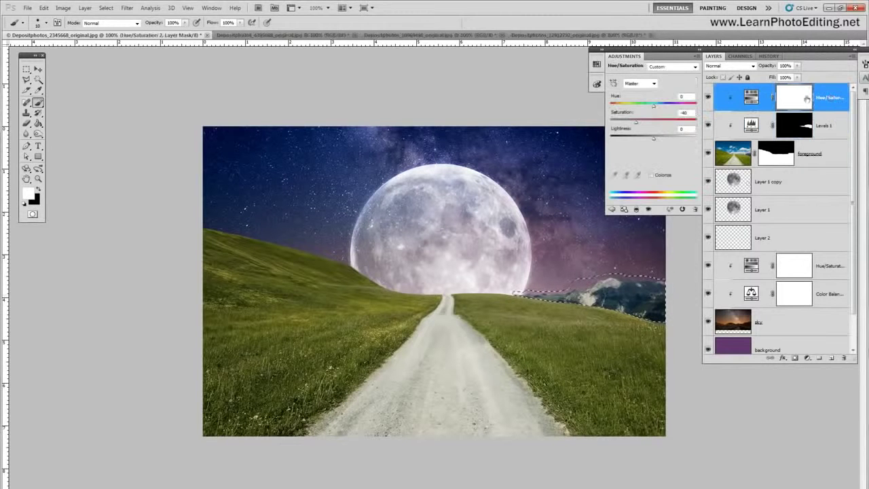
Add another Hue/Saturation adjustment layer masked by the mountain selection and clip it to the foreground.
{"action": "left_click", "coordinate": [84, 8]}
{"action": "mouse_move", "coordinate": [112, 86]}
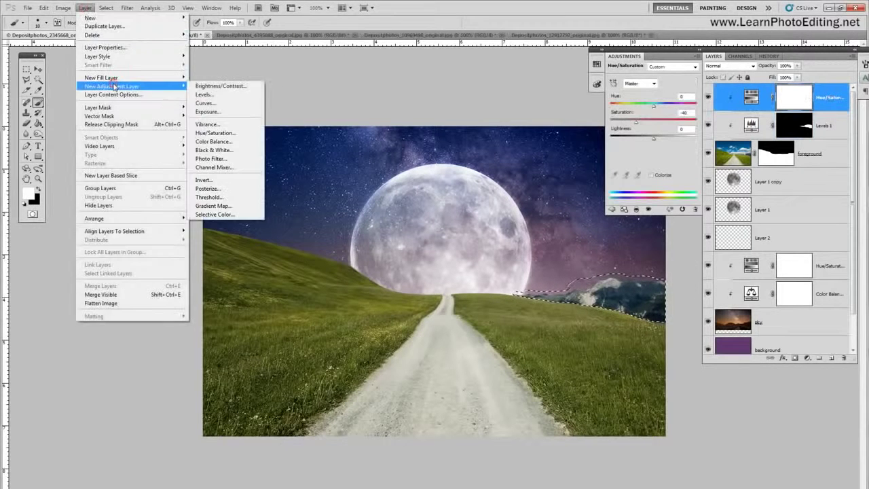
{"action": "left_click", "coordinate": [217, 132]}
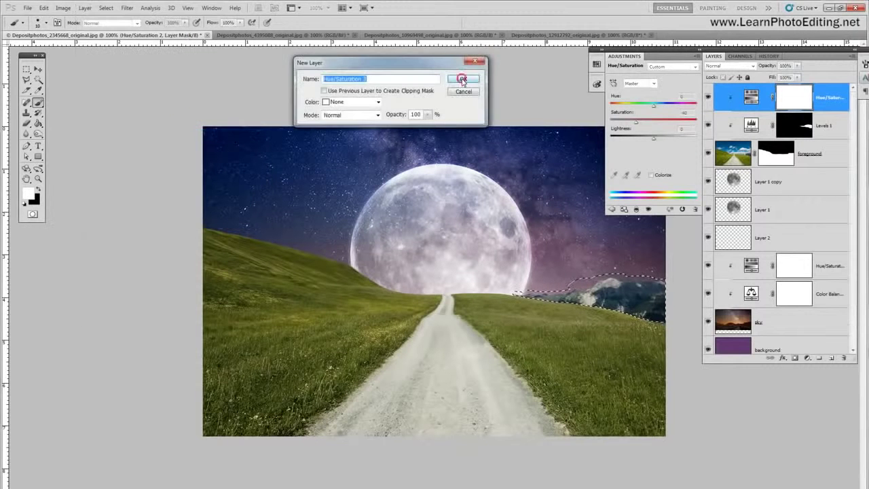
{"action": "left_click", "coordinate": [464, 79]}
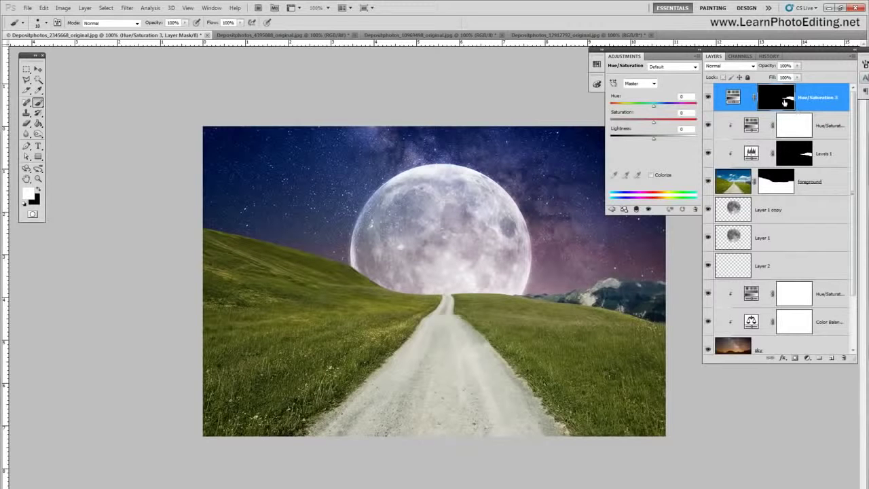
{"action": "right_click", "coordinate": [830, 102]}
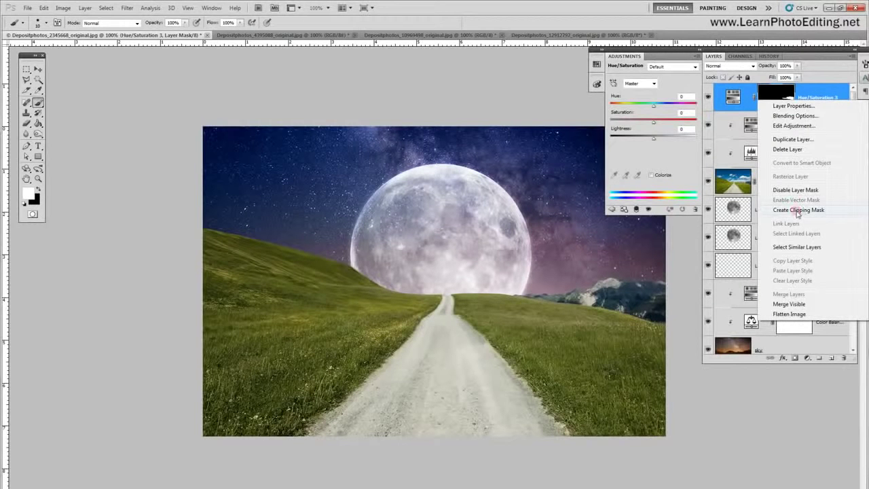
{"action": "left_click", "coordinate": [798, 211]}
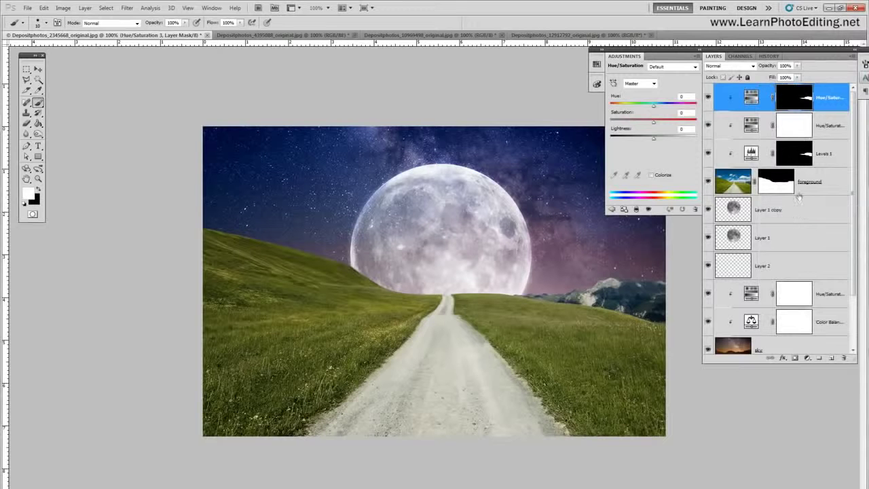
Set the Lightness of the mountain Hue/Saturation layer to -15 and compare the result with the layer hidden.
{"action": "left_click", "coordinate": [687, 129]}
{"action": "type", "text": "-15"}
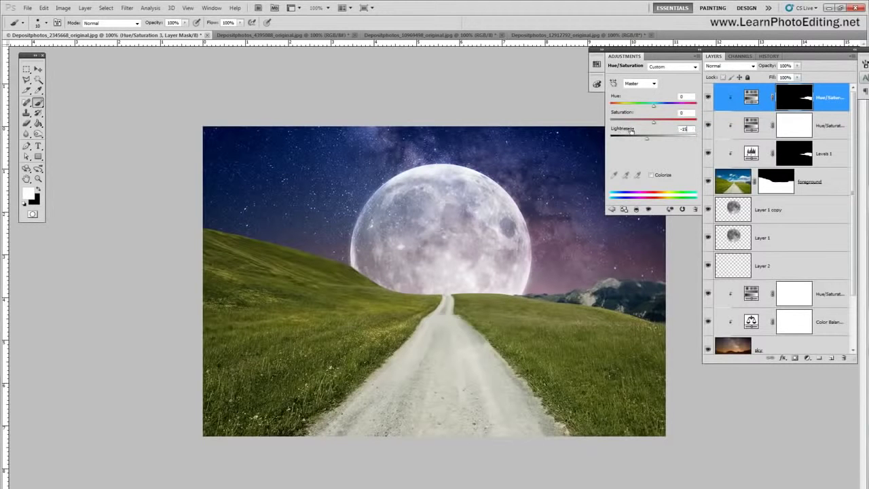
{"action": "left_click", "coordinate": [708, 99]}
{"action": "left_click", "coordinate": [708, 99]}
Add an unclipped Hue/Saturation adjustment layer at the top of the stack and set its Lightness to -25.
{"action": "left_click", "coordinate": [84, 7]}
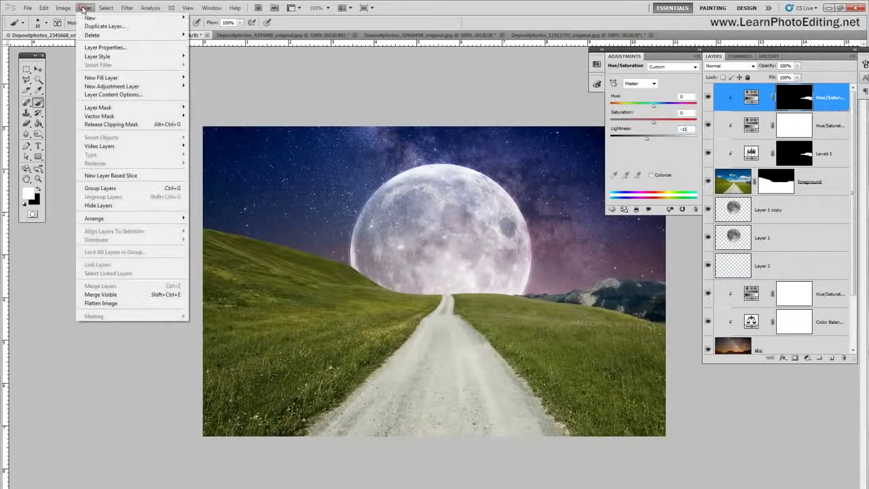
{"action": "mouse_move", "coordinate": [118, 88]}
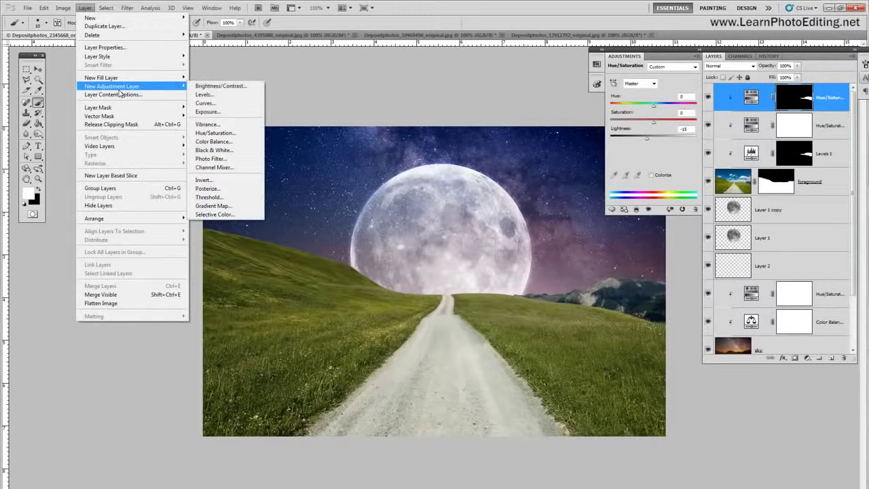
{"action": "left_click", "coordinate": [235, 134]}
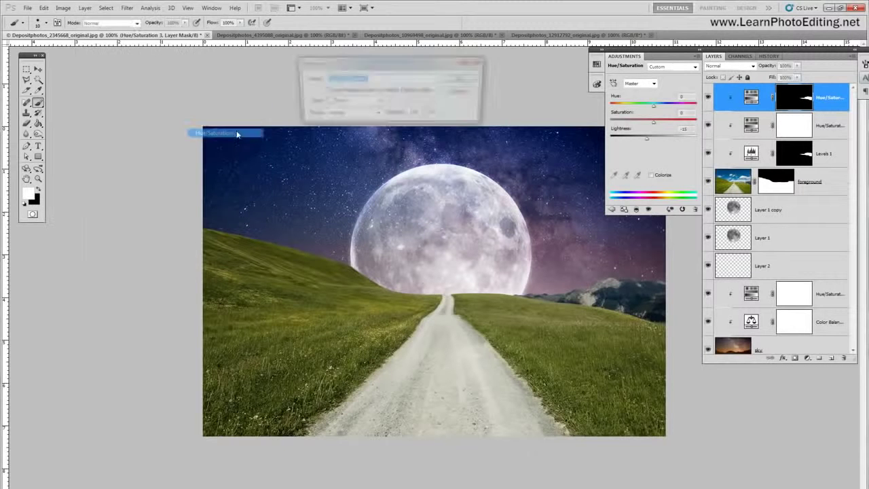
{"action": "left_click", "coordinate": [456, 79]}
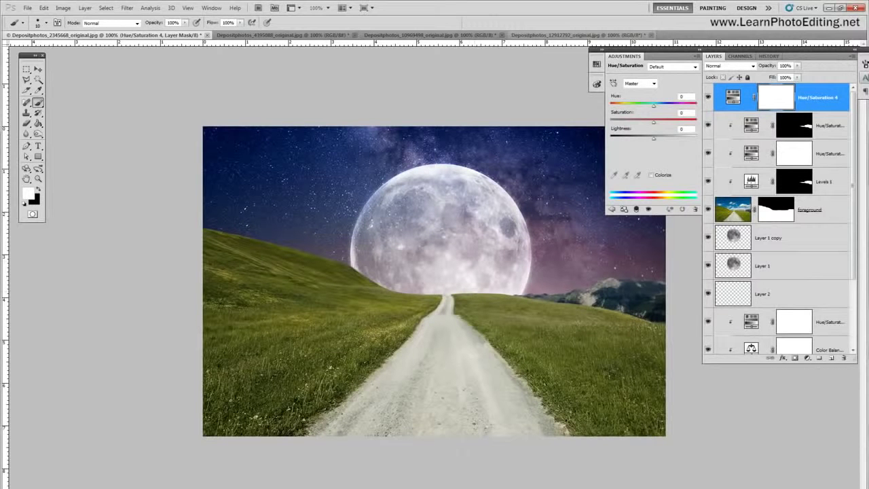
{"action": "left_click", "coordinate": [683, 128]}
{"action": "type", "text": "-25"}
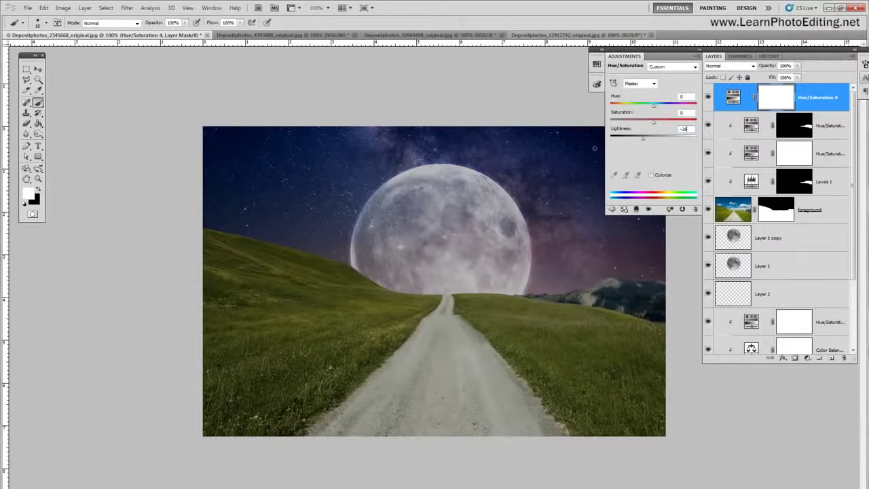
Compare the whole scene with and without the top darkening Hue/Saturation layer.
{"action": "left_click", "coordinate": [708, 97]}
{"action": "left_click", "coordinate": [708, 97]}
{"action": "left_click", "coordinate": [708, 97]}
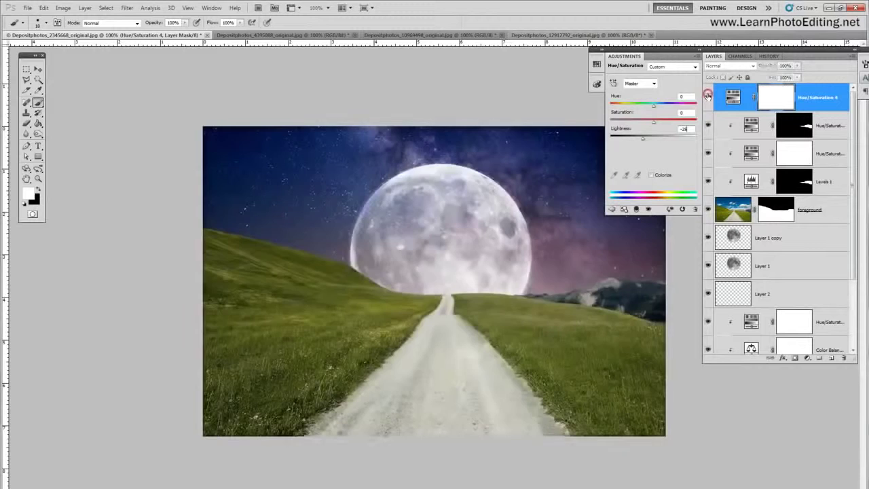
{"action": "left_click", "coordinate": [708, 96]}
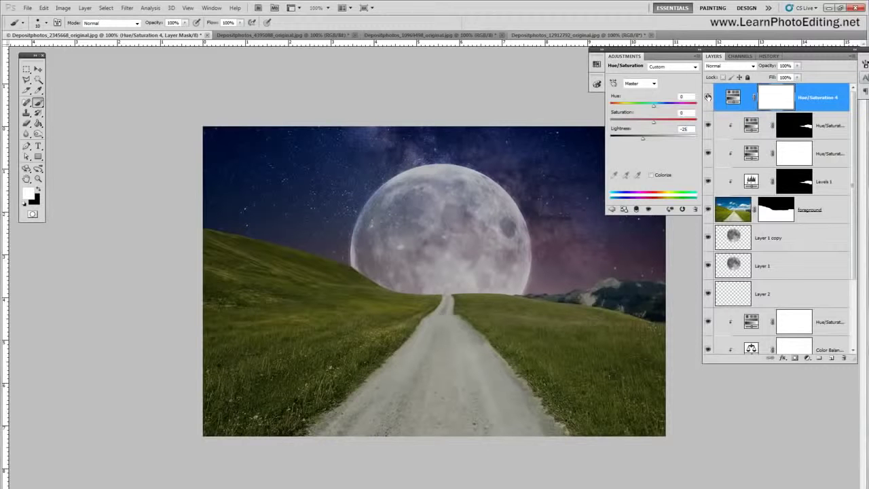
{"action": "left_click", "coordinate": [708, 96]}
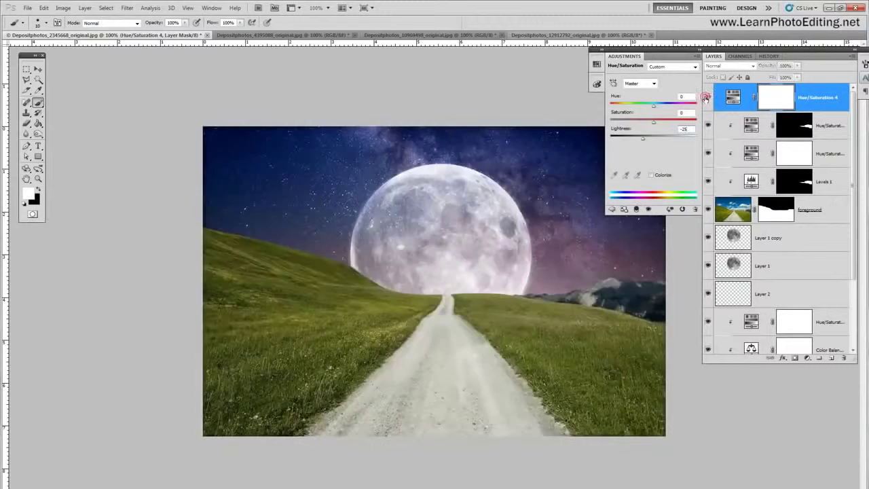
Show the top Hue/Saturation adjustment layer again and duplicate it under the default copy name.
{"action": "left_click", "coordinate": [708, 97]}
{"action": "left_click", "coordinate": [85, 7]}
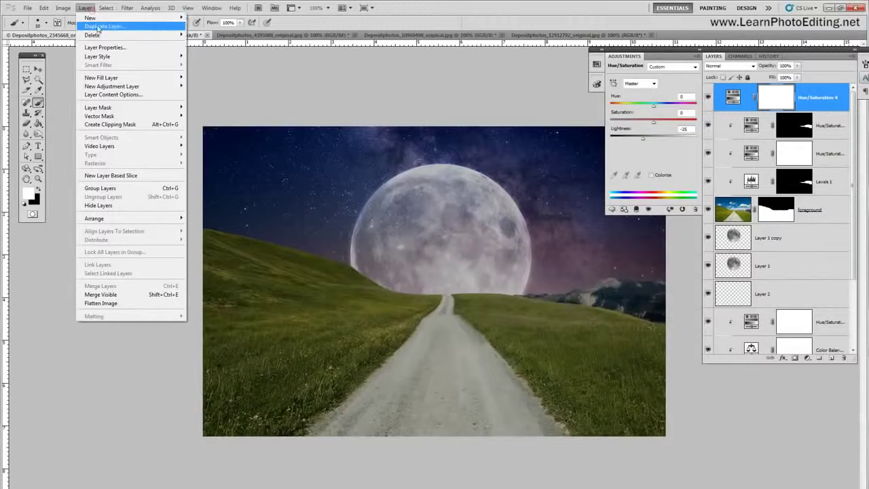
{"action": "left_click", "coordinate": [97, 26]}
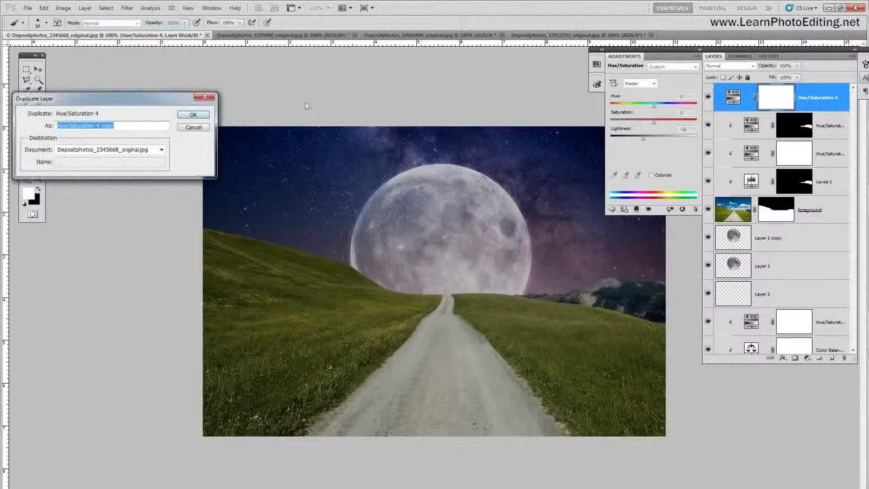
{"action": "left_click", "coordinate": [191, 115]}
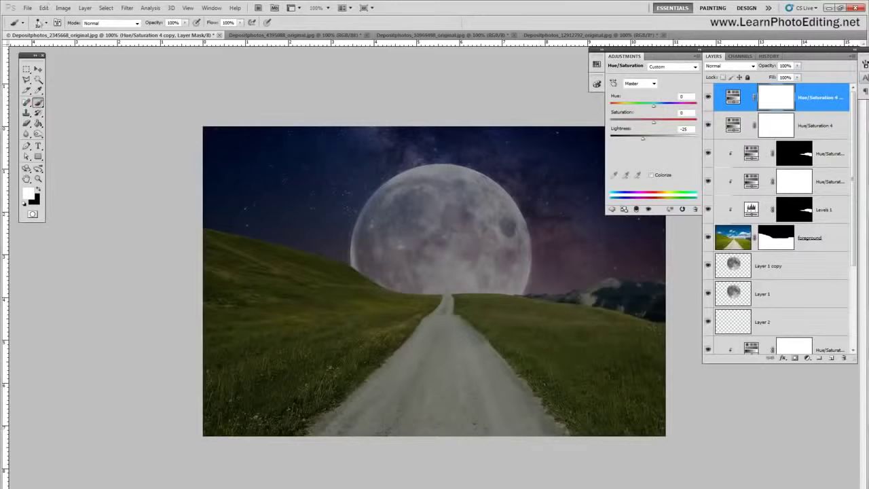
Set the brush size to 300 px and its hardness to 0%.
{"action": "left_click", "coordinate": [46, 23]}
{"action": "left_click_drag", "start_coordinate": [88, 40], "coordinate": [42, 40]}
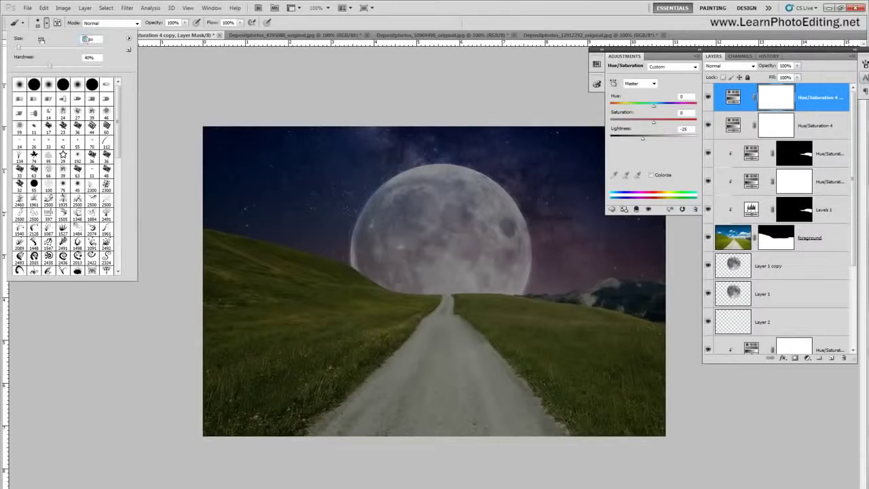
{"action": "type", "text": "400"}
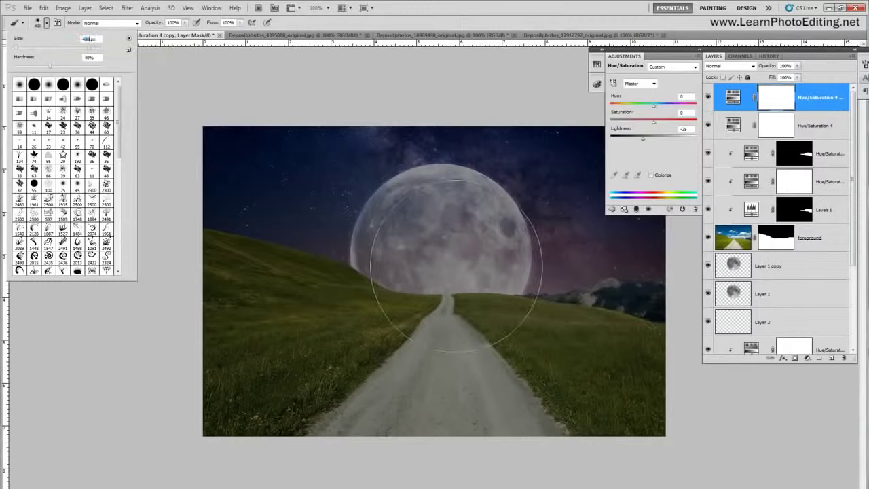
{"action": "type", "text": "300"}
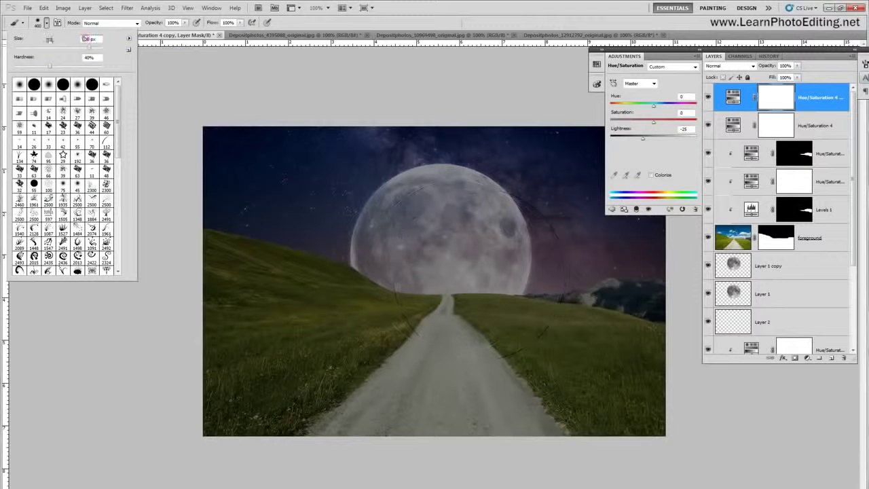
{"action": "double_click", "coordinate": [89, 58]}
{"action": "type", "text": "0"}
{"action": "left_click", "coordinate": [230, 2]}
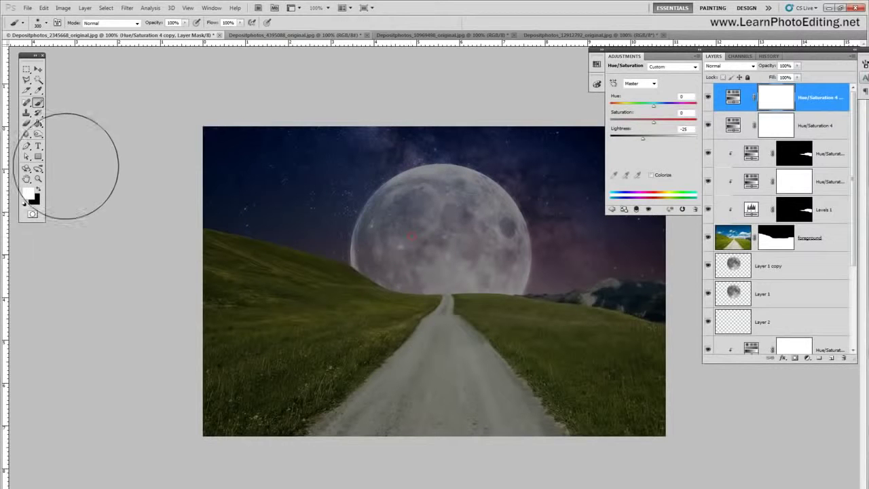
Paint black over the moon and scene centre on the duplicate layer's mask, and compare with the layer hidden.
{"action": "left_click", "coordinate": [38, 188]}
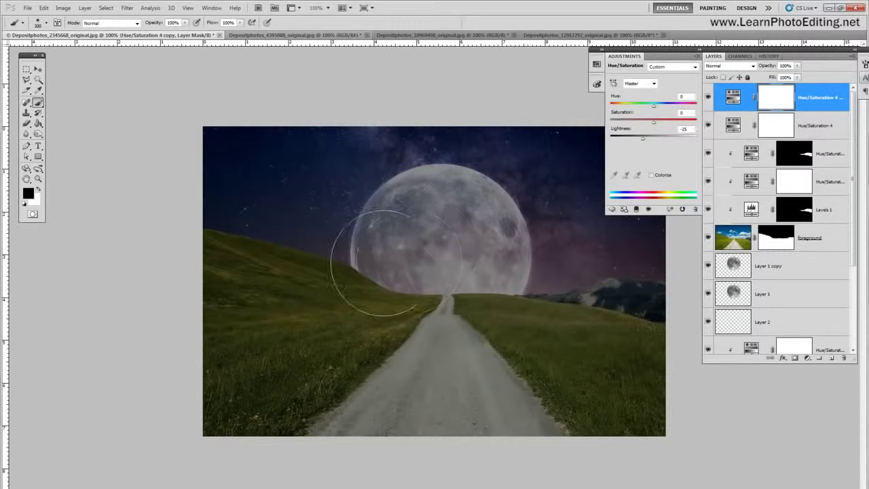
{"action": "mouse_move", "coordinate": [368, 219]}
{"action": "left_mouse_down"}
{"action": "mouse_move", "coordinate": [380, 204]}
{"action": "mouse_move", "coordinate": [475, 204]}
{"action": "mouse_move", "coordinate": [483, 195]}
{"action": "mouse_move", "coordinate": [487, 265]}
{"action": "left_mouse_up"}
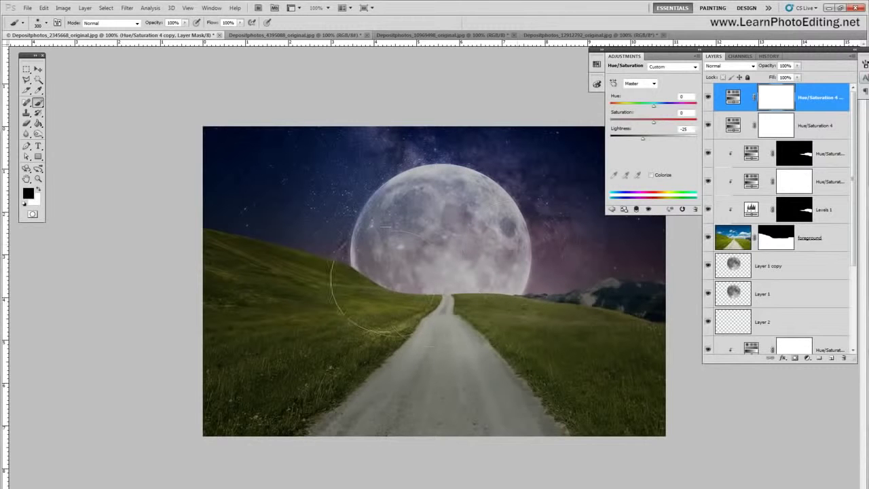
{"action": "left_click", "coordinate": [344, 251]}
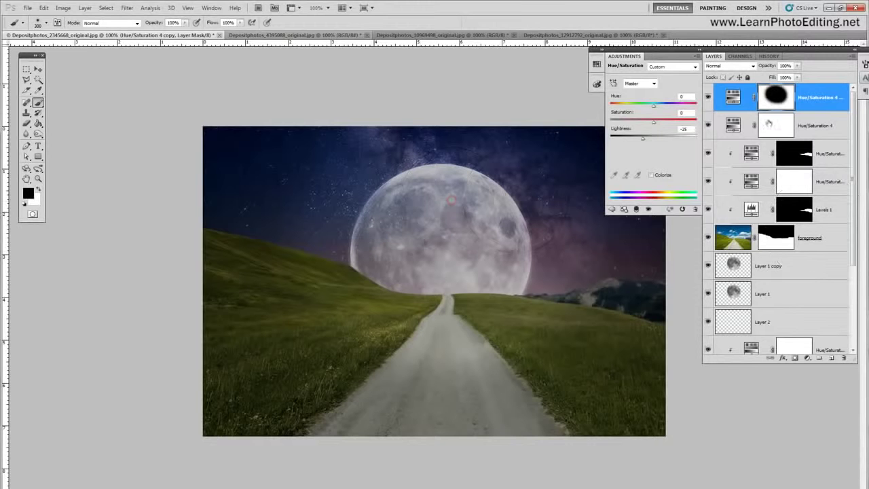
{"action": "left_click", "coordinate": [707, 97]}
{"action": "left_click", "coordinate": [706, 98]}
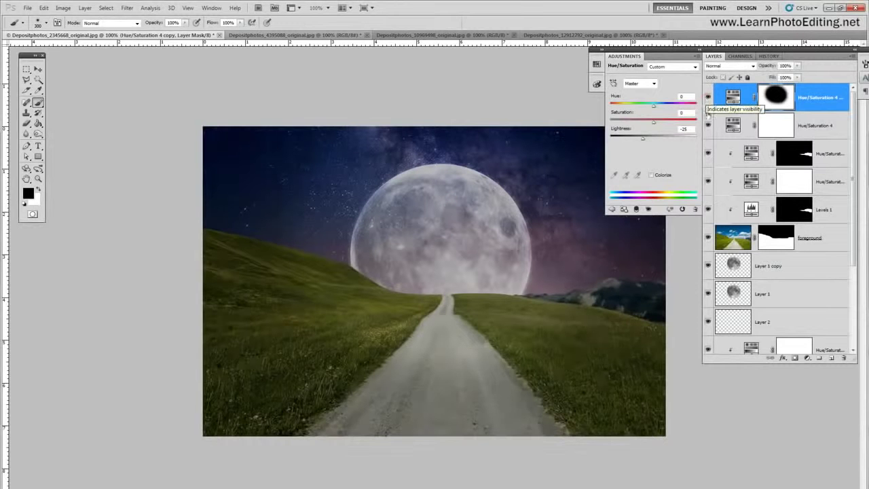
Add a Black & White adjustment layer at the top of the stack.
{"action": "left_click_drag", "start_coordinate": [646, 53], "coordinate": [704, 51]}
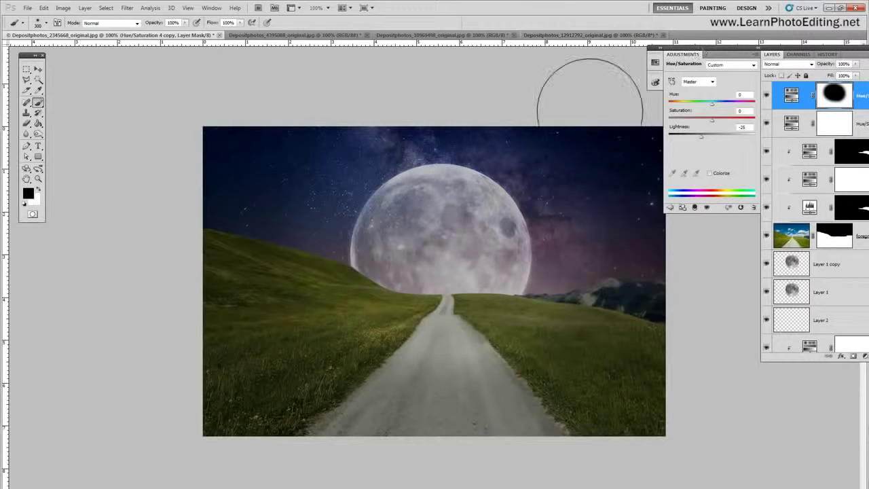
{"action": "left_click", "coordinate": [84, 7]}
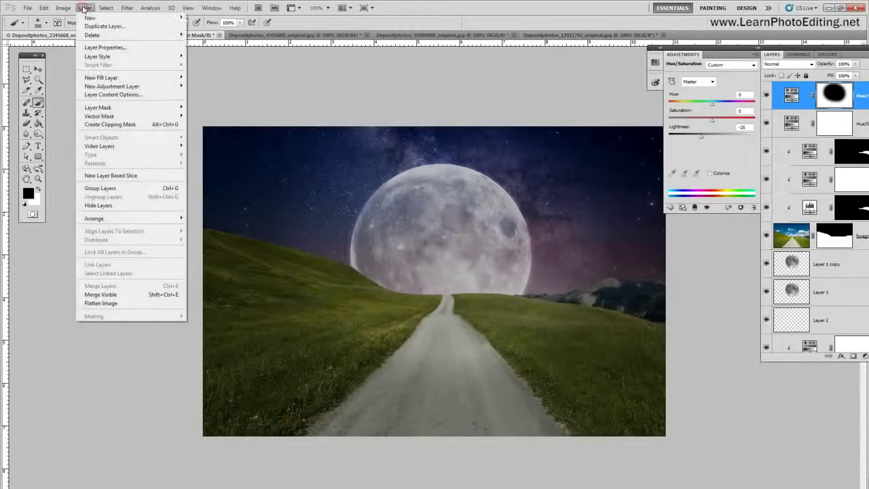
{"action": "mouse_move", "coordinate": [101, 89]}
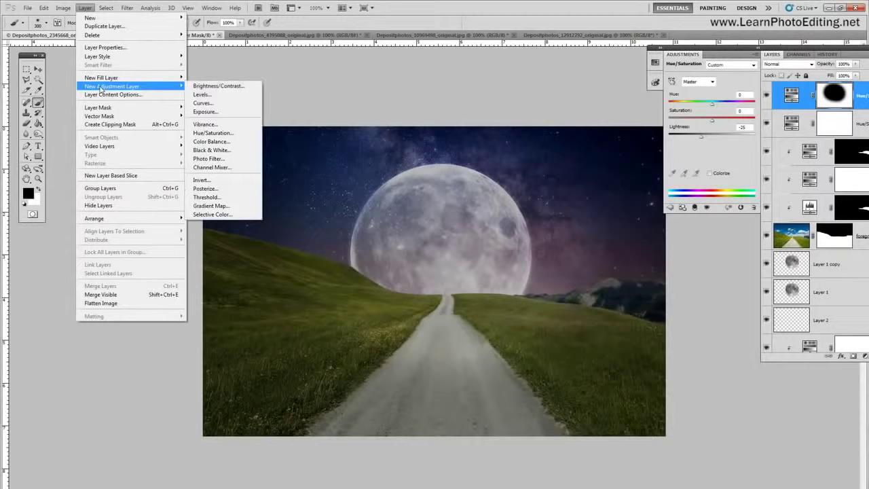
{"action": "left_click", "coordinate": [221, 150]}
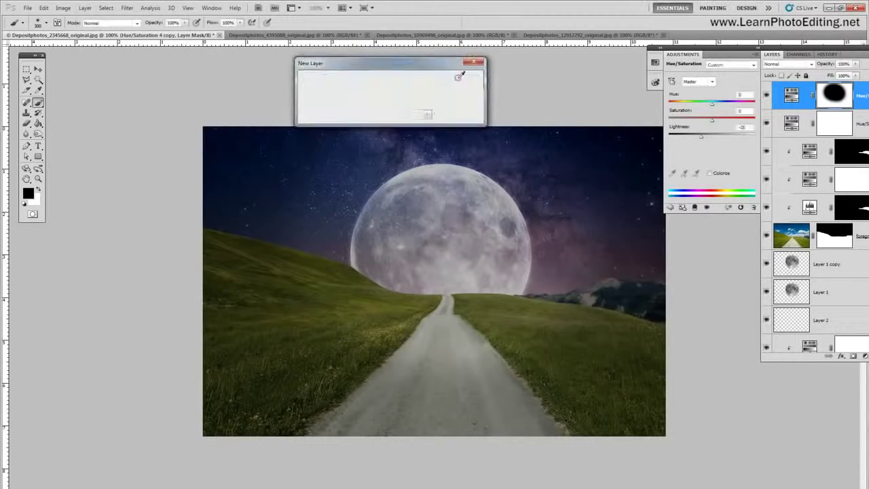
{"action": "key", "text": "Return"}
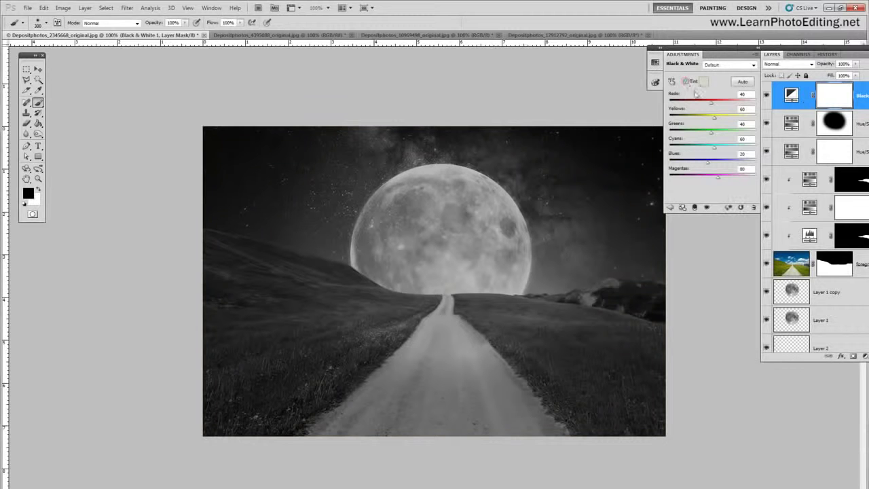
Enable Tint on the Black & White layer and set the tint color to #1a244f.
{"action": "left_click", "coordinate": [686, 81]}
{"action": "left_click", "coordinate": [704, 80]}
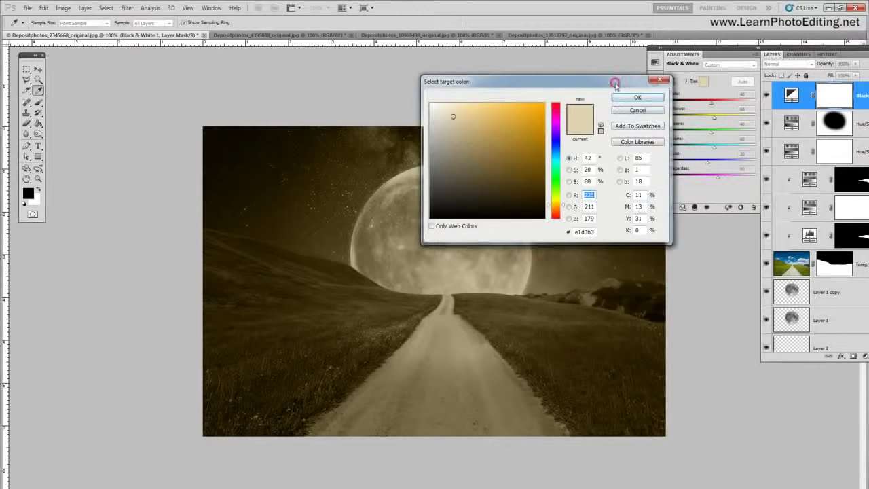
{"action": "left_click_drag", "start_coordinate": [615, 82], "coordinate": [566, 56]}
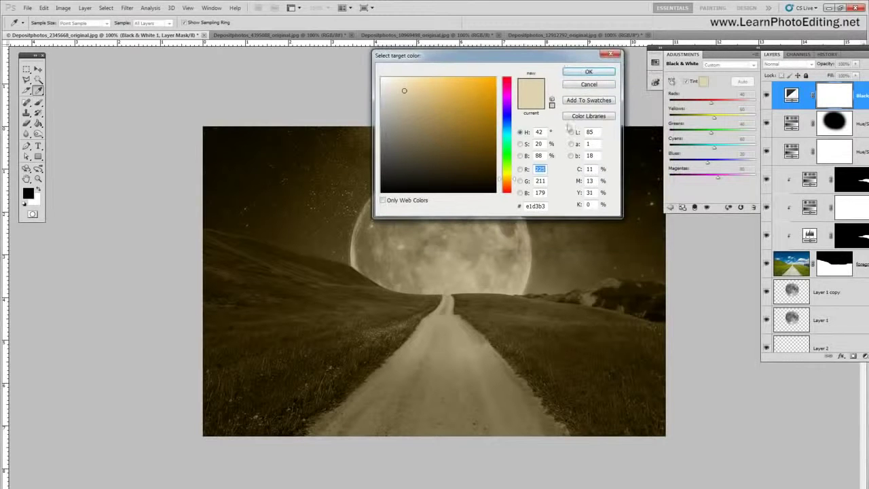
{"action": "left_click", "coordinate": [546, 206]}
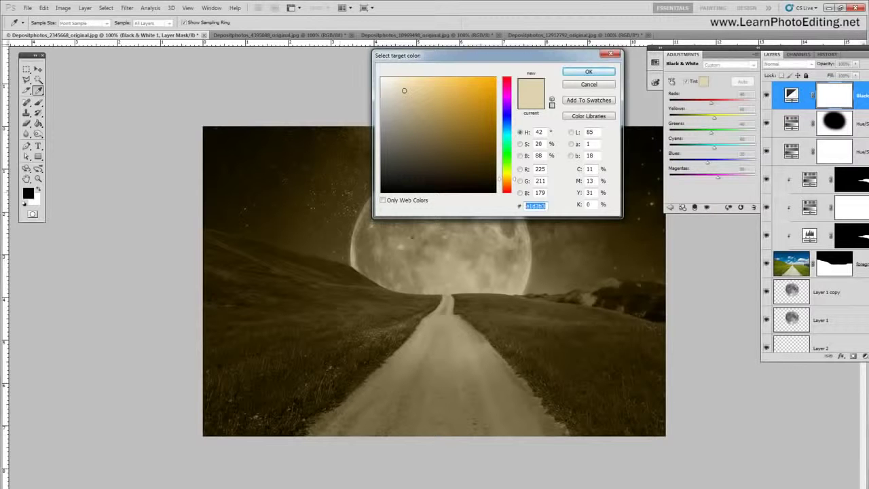
{"action": "type", "text": "1"}
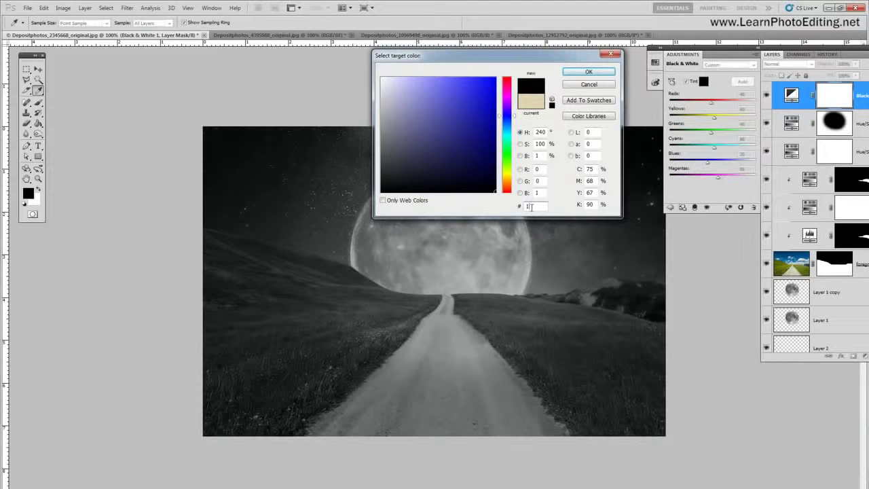
{"action": "type", "text": "a24"}
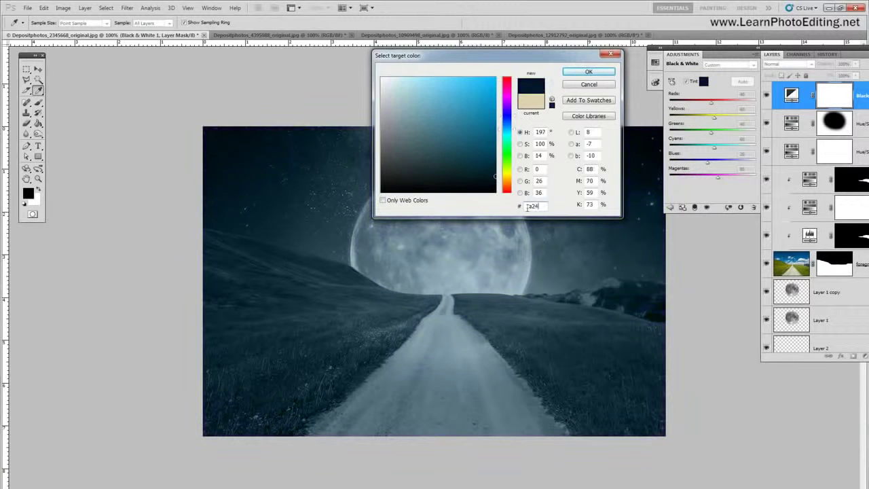
{"action": "type", "text": "4f"}
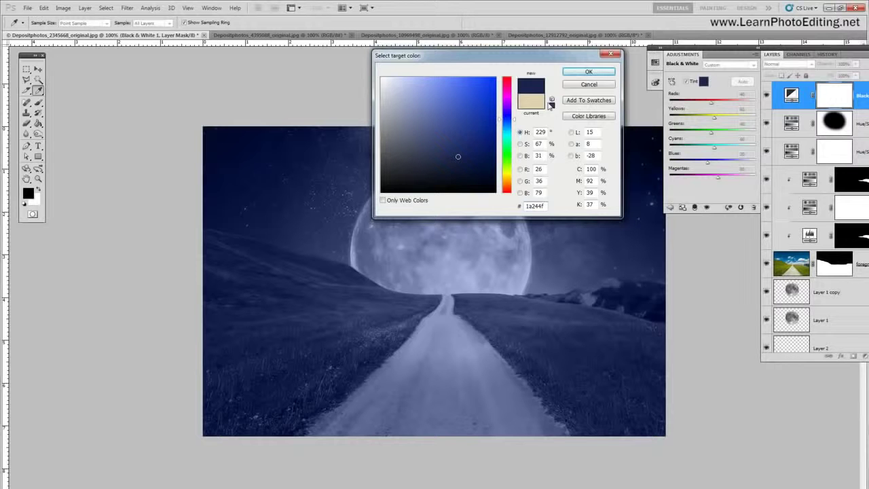
{"action": "left_click", "coordinate": [578, 72]}
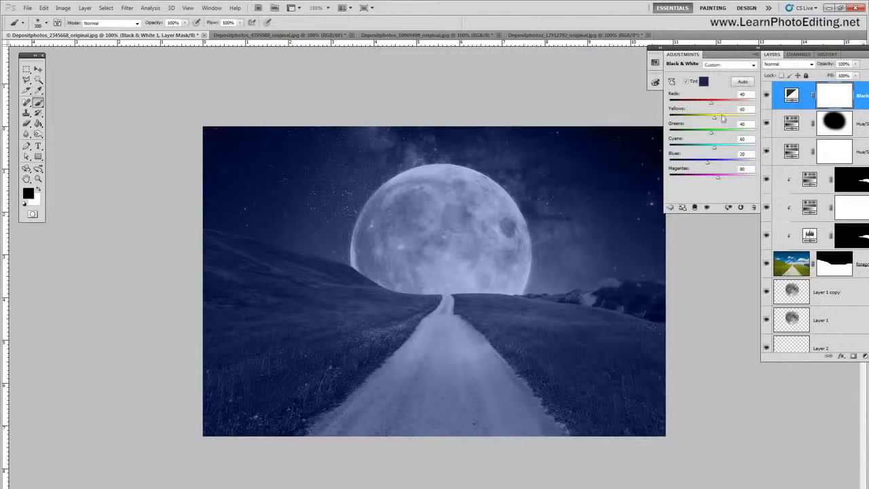
Set the Black & White layer's blend mode to Soft Light and compare the scene with the layer hidden.
{"action": "left_click", "coordinate": [798, 65]}
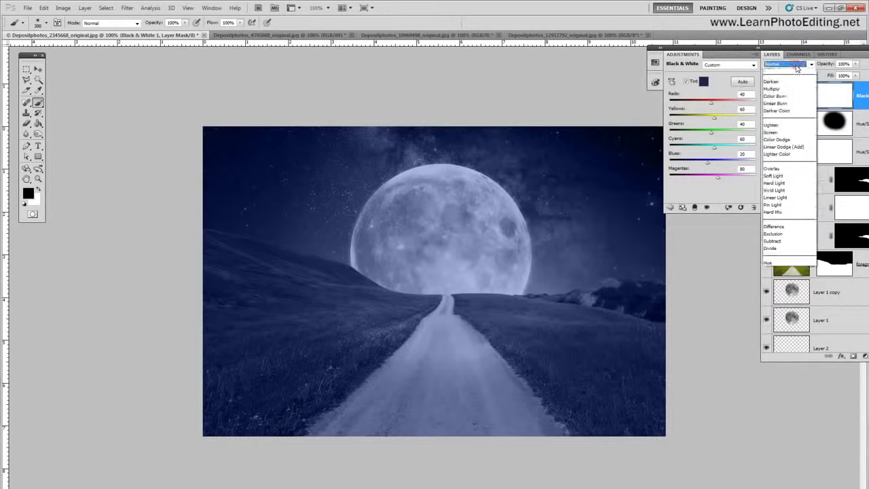
{"action": "left_click", "coordinate": [779, 188]}
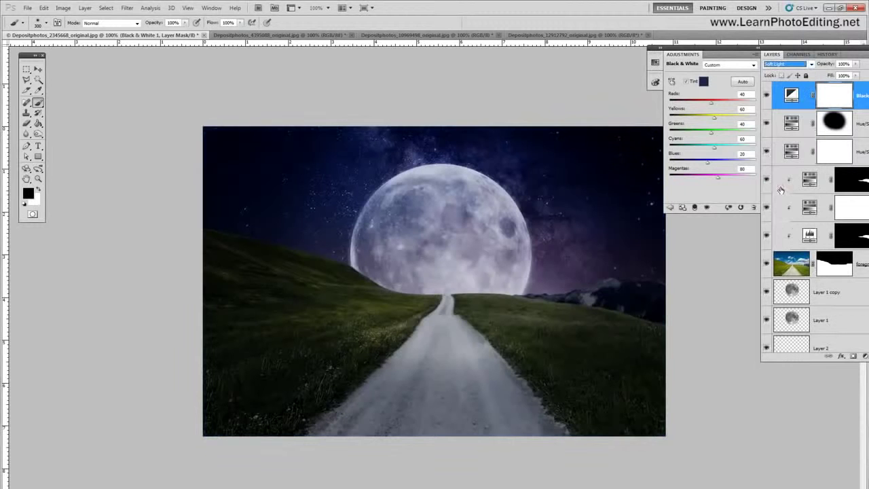
{"action": "left_click", "coordinate": [766, 96]}
{"action": "left_click", "coordinate": [766, 96]}
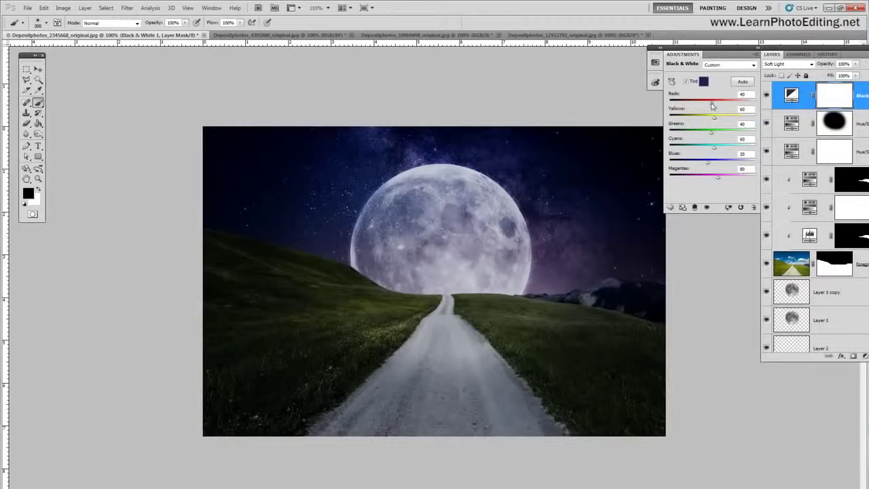
Set the Black & White layer's Reds to -184, Yellows to 23, Greens to -12, Blues to -27 and Magentas to 36.
{"action": "left_click_drag", "start_coordinate": [712, 105], "coordinate": [674, 106]}
{"action": "left_click_drag", "start_coordinate": [714, 120], "coordinate": [714, 119]}
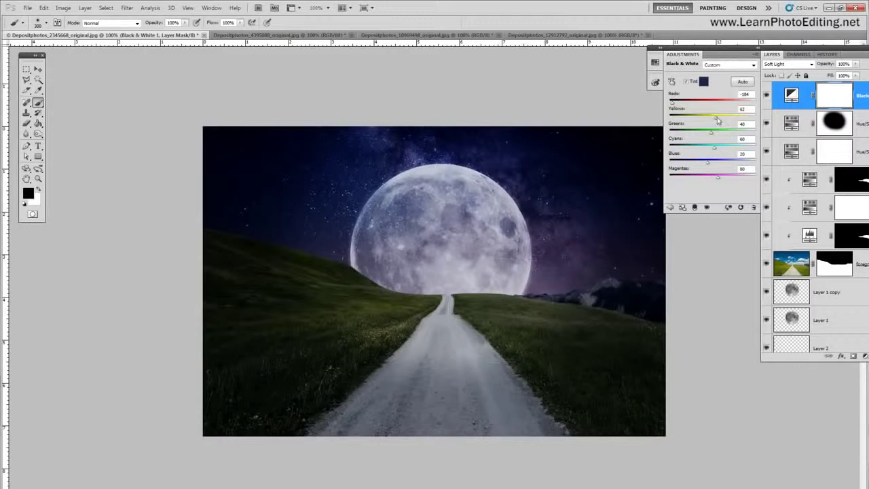
{"action": "left_click_drag", "start_coordinate": [718, 120], "coordinate": [714, 120]}
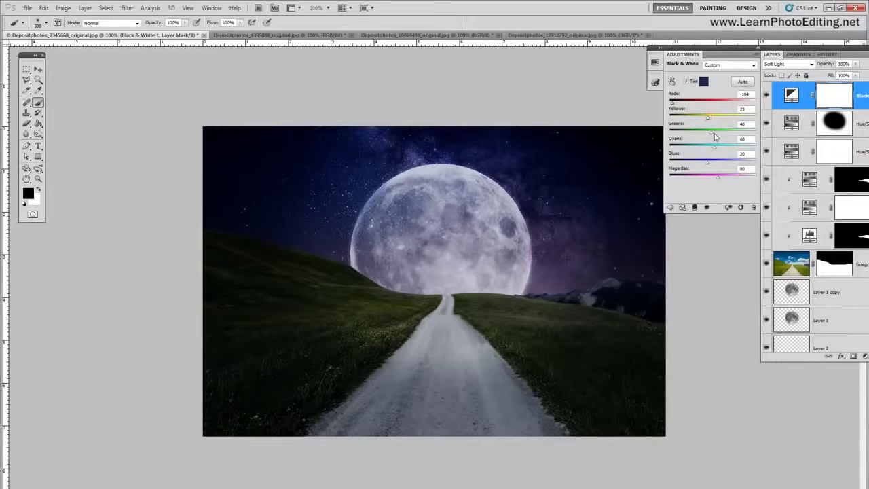
{"action": "left_click_drag", "start_coordinate": [715, 137], "coordinate": [699, 138]}
{"action": "left_click_drag", "start_coordinate": [703, 137], "coordinate": [702, 138]}
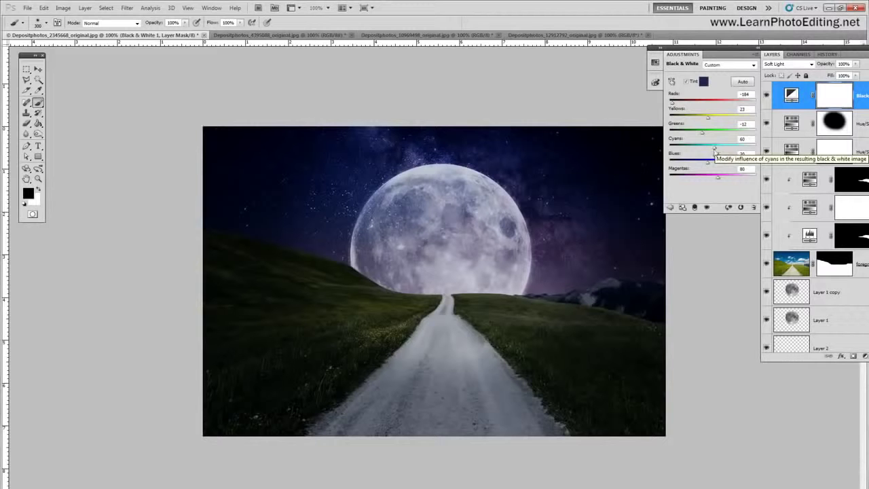
{"action": "left_click_drag", "start_coordinate": [710, 162], "coordinate": [700, 165]}
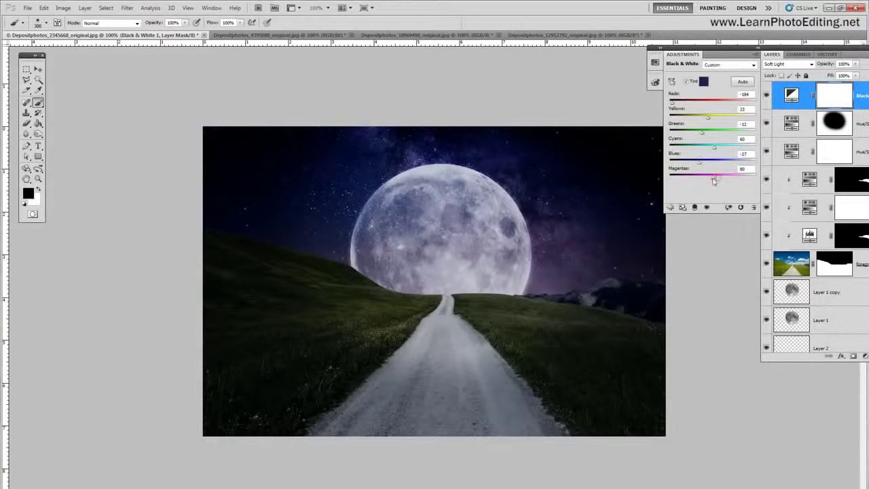
{"action": "mouse_move", "coordinate": [714, 180]}
{"action": "left_mouse_down"}
{"action": "mouse_move", "coordinate": [726, 181]}
{"action": "mouse_move", "coordinate": [712, 181]}
{"action": "left_mouse_up"}
Compare the whole scene with and without the tinted Black & White layer.
{"action": "left_click", "coordinate": [767, 96]}
{"action": "left_click", "coordinate": [768, 97]}
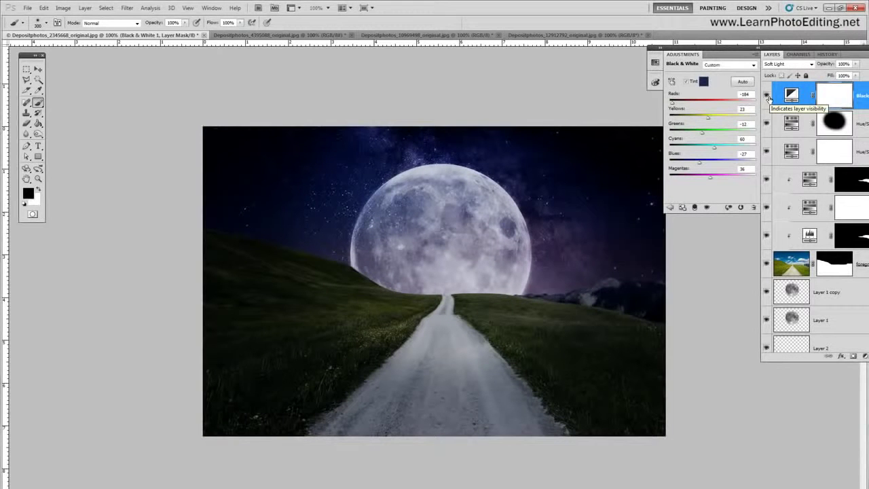
{"action": "left_click", "coordinate": [767, 97]}
{"action": "left_click", "coordinate": [767, 96]}
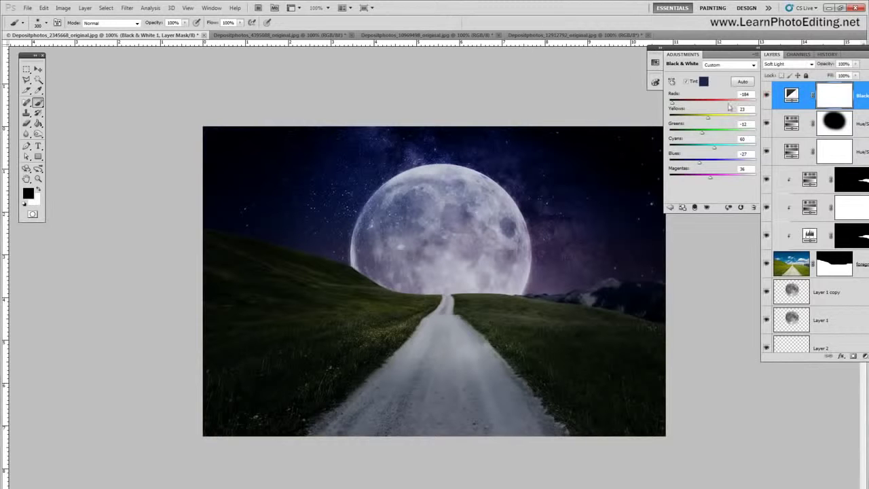
Set the sky layer's opacity to 70%.
{"action": "key", "text": "v"}
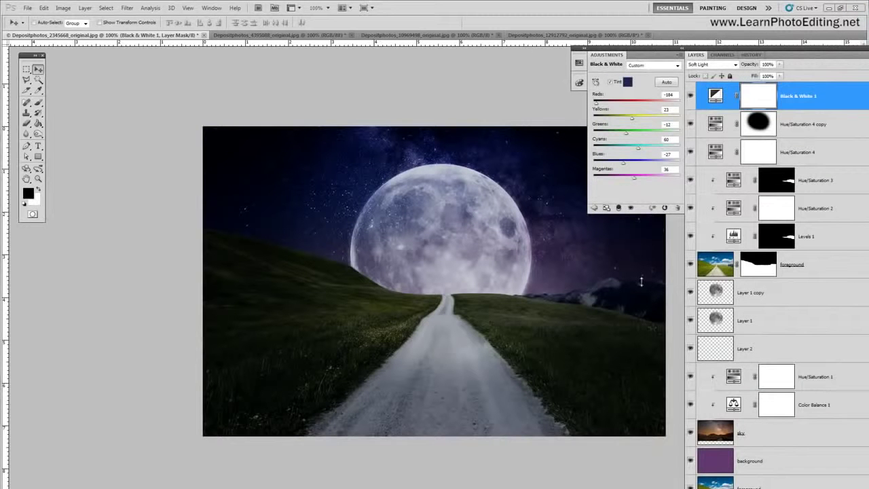
{"action": "left_click", "coordinate": [759, 435]}
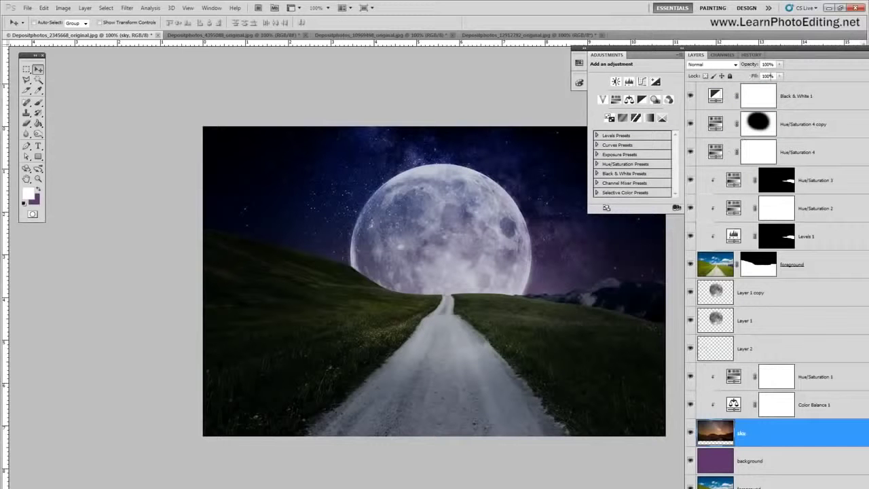
{"action": "left_click", "coordinate": [768, 64]}
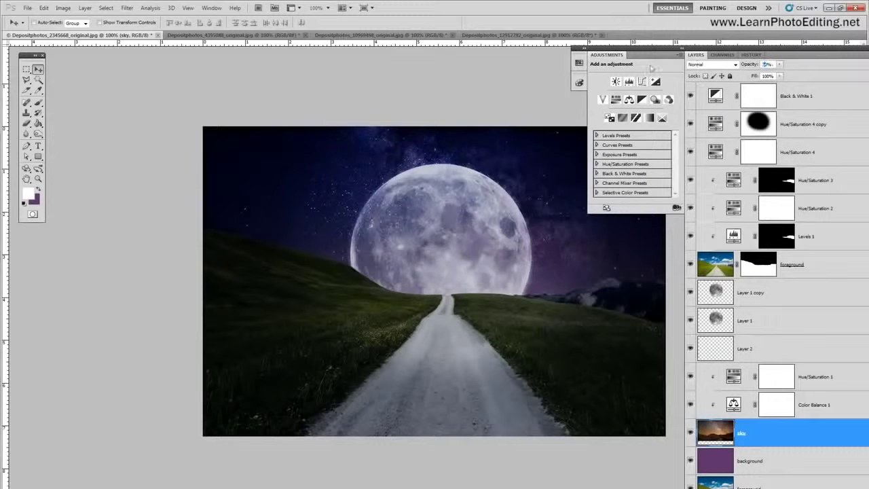
{"action": "left_click", "coordinate": [765, 64]}
{"action": "type", "text": "60"}
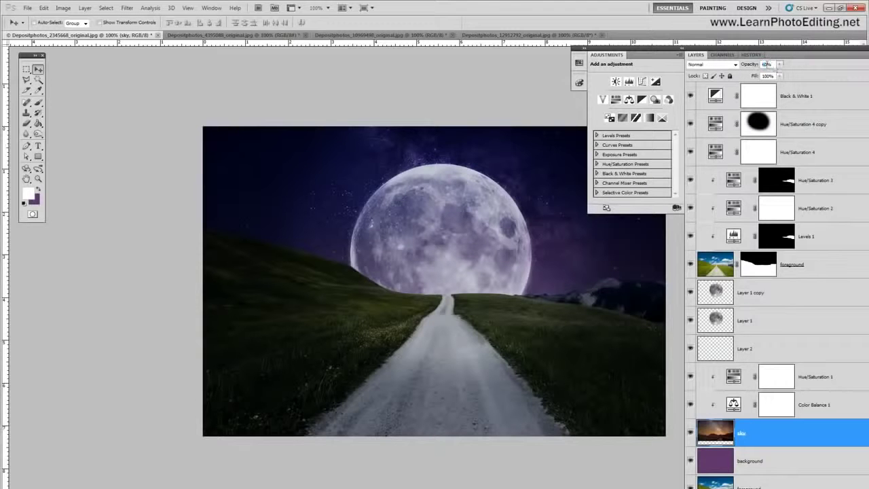
{"action": "left_click", "coordinate": [766, 64]}
{"action": "type", "text": "70"}
Load the moon outline from Layer 1 as a selection and fill it with white on a new layer directly above Layer 2.
{"action": "left_click", "coordinate": [718, 317]}
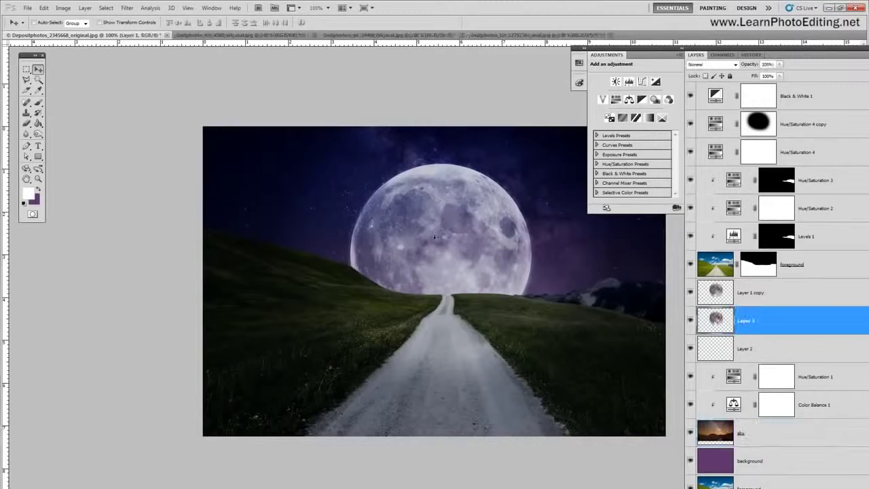
{"action": "key", "text": "alt+shift+s"}
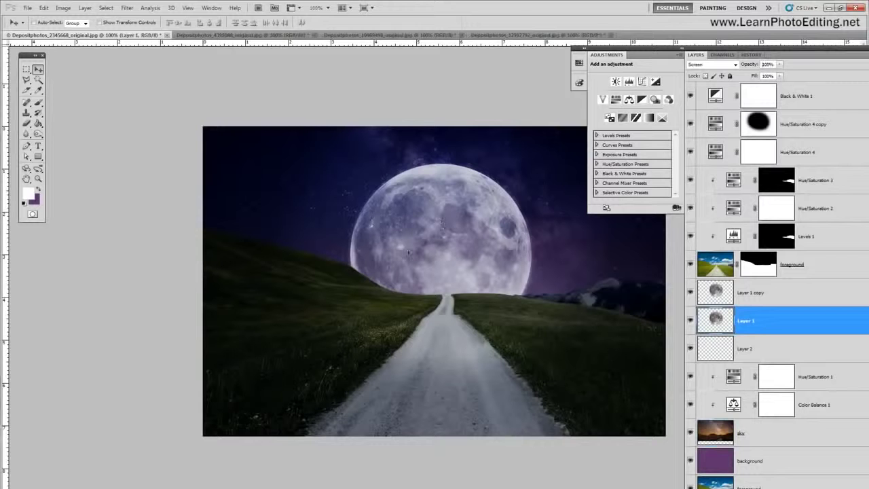
{"action": "left_click", "coordinate": [718, 321], "text": "ctrl"}
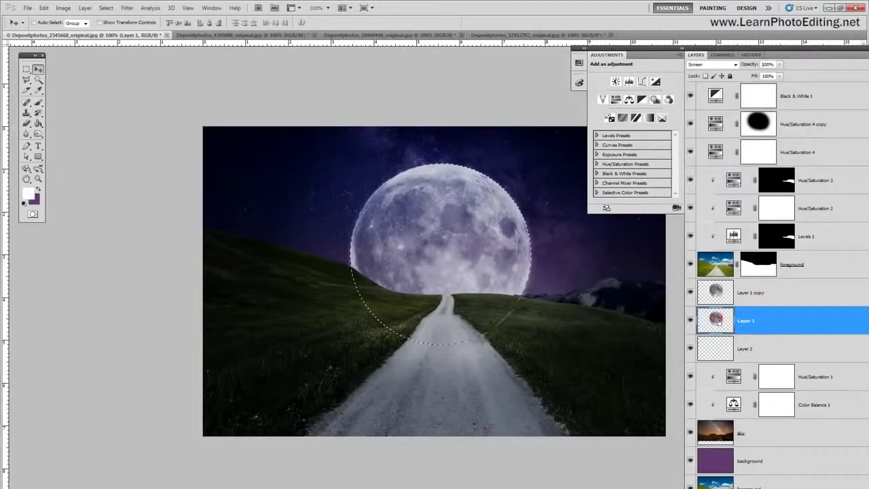
{"action": "left_click", "coordinate": [765, 349]}
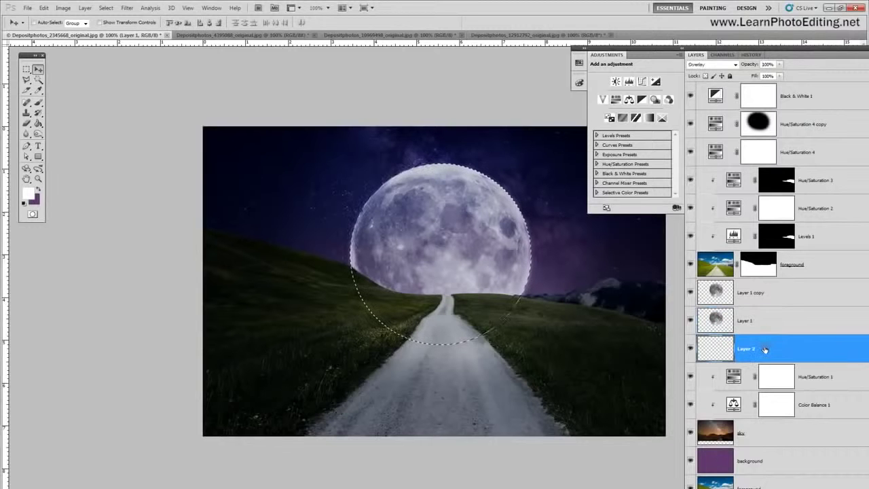
{"action": "left_click", "coordinate": [84, 7]}
{"action": "mouse_move", "coordinate": [92, 17]}
{"action": "left_click", "coordinate": [199, 17]}
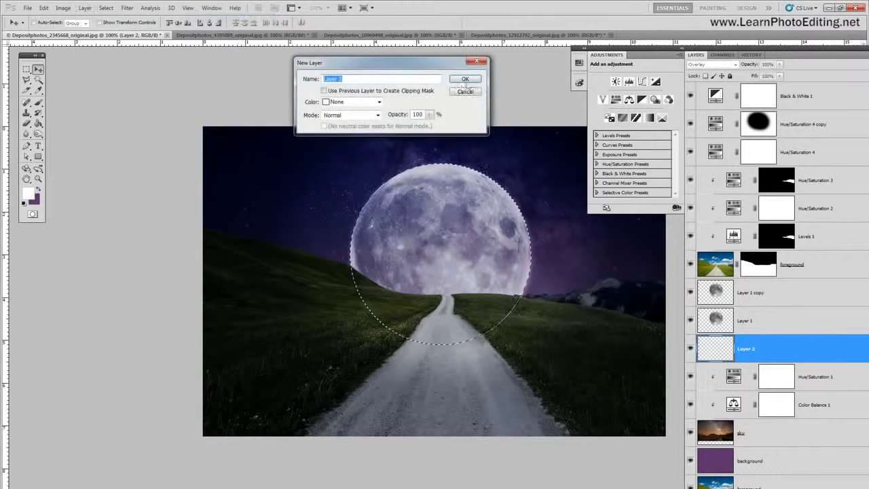
{"action": "key", "text": "Return"}
{"action": "key", "text": "g"}
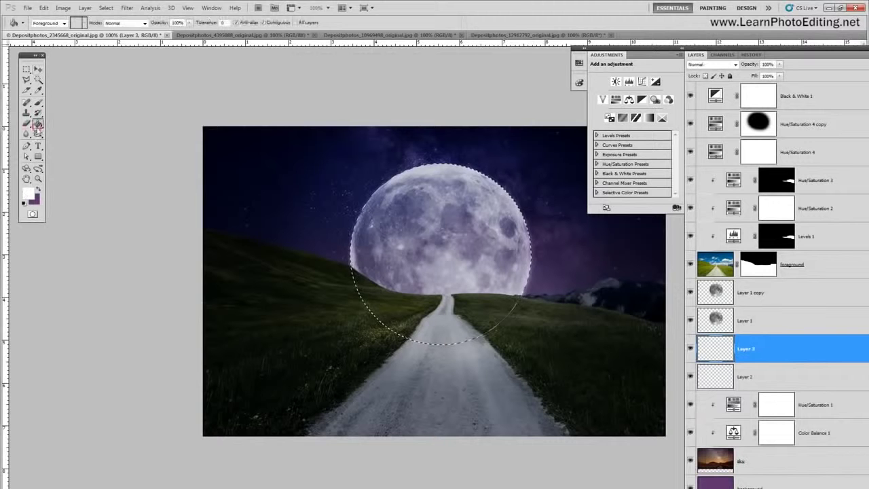
{"action": "left_click", "coordinate": [450, 246]}
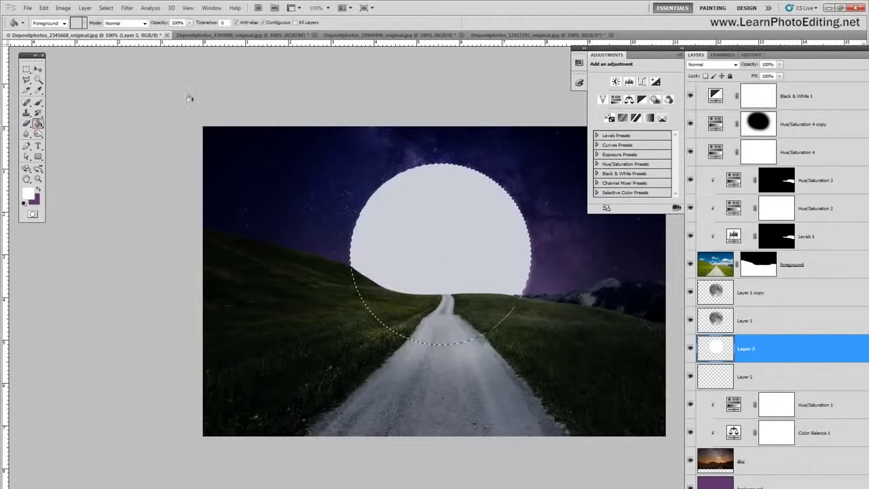
Deselect the moon outline, lower the white-filled layer's opacity to 20% and compare the moon with that layer hidden.
{"action": "left_click", "coordinate": [106, 7]}
{"action": "left_click", "coordinate": [115, 25]}
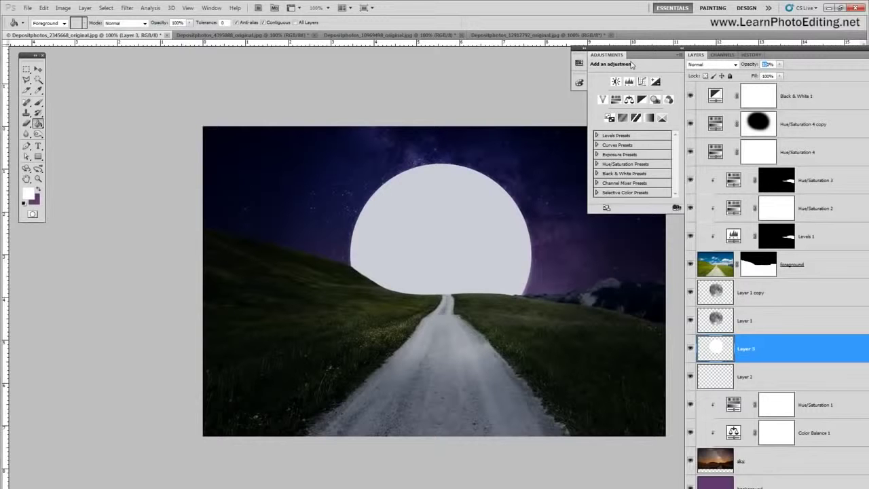
{"action": "type", "text": "25"}
{"action": "key", "text": "Return"}
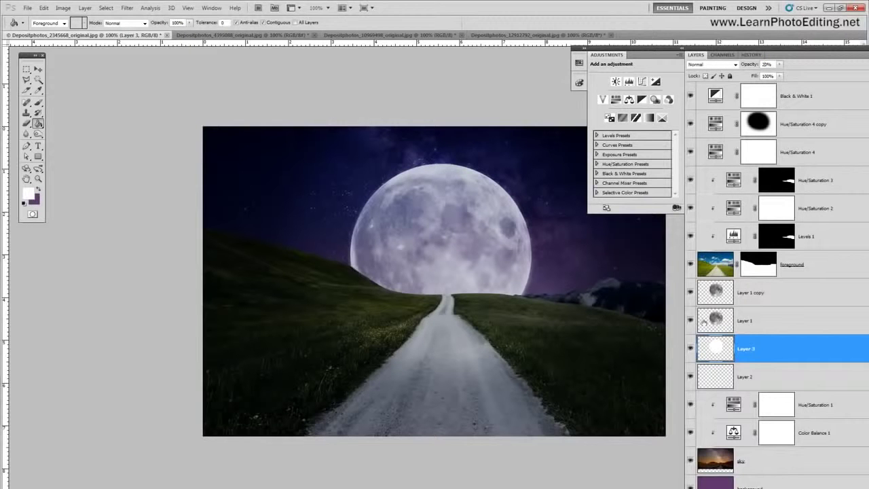
{"action": "left_click", "coordinate": [691, 349]}
{"action": "left_click", "coordinate": [692, 349]}
Compare the scene with the Black & White 1 layer hidden and duplicate that layer.
{"action": "left_click_drag", "start_coordinate": [785, 45], "coordinate": [749, 43]}
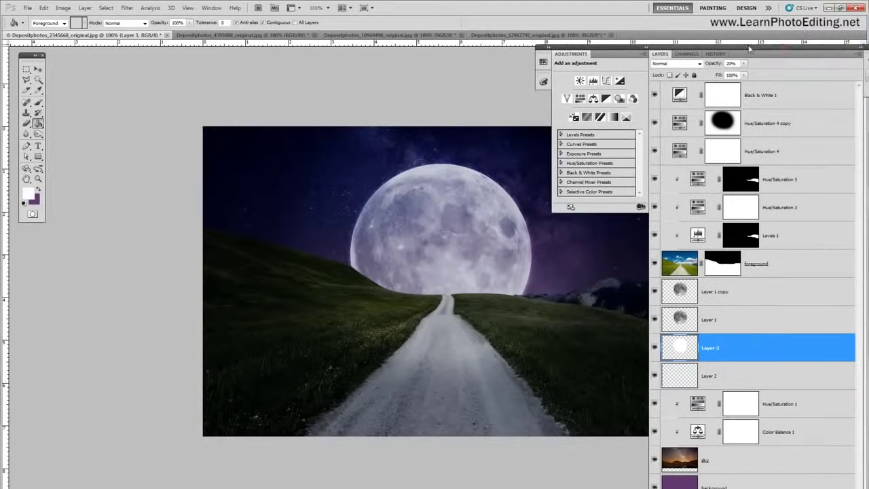
{"action": "left_click", "coordinate": [779, 93]}
{"action": "left_click_drag", "start_coordinate": [713, 49], "coordinate": [740, 67]}
{"action": "left_click", "coordinate": [683, 112]}
{"action": "left_click", "coordinate": [684, 113]}
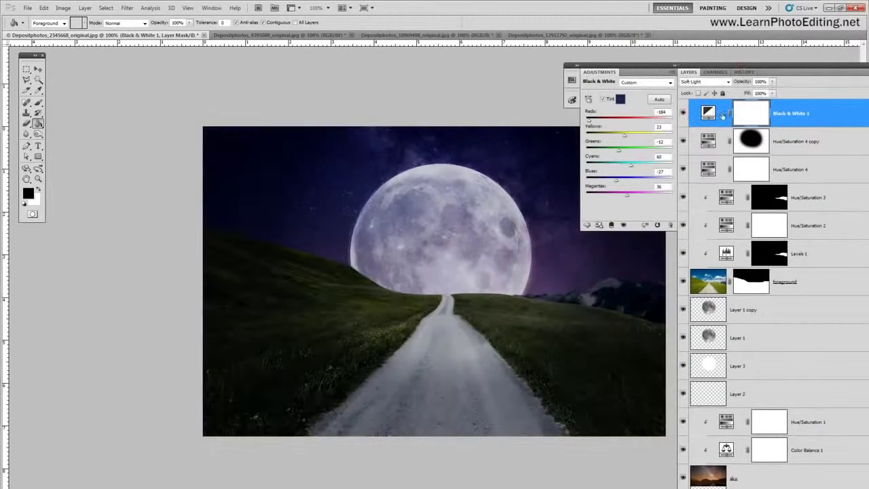
{"action": "left_click", "coordinate": [84, 8]}
{"action": "left_click", "coordinate": [90, 26]}
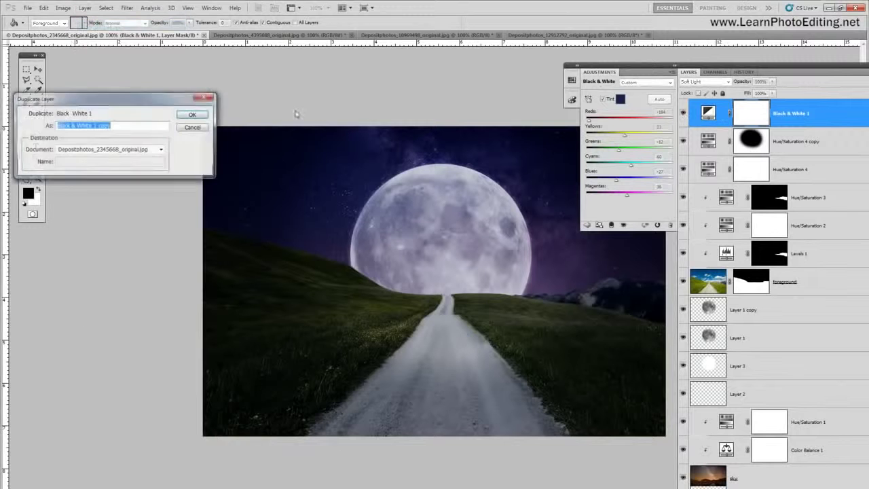
{"action": "left_click", "coordinate": [189, 113]}
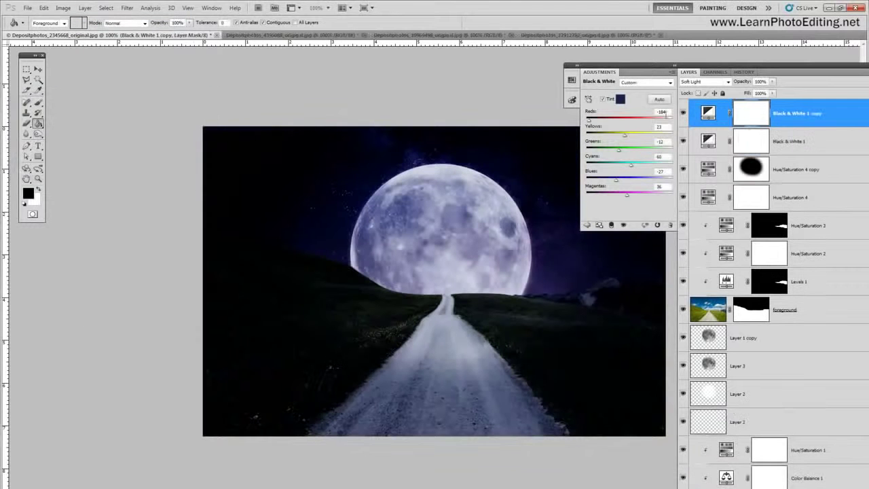
Set the duplicated Black & White layer's blend mode to Overlay and its opacity to 60%.
{"action": "left_click", "coordinate": [700, 81]}
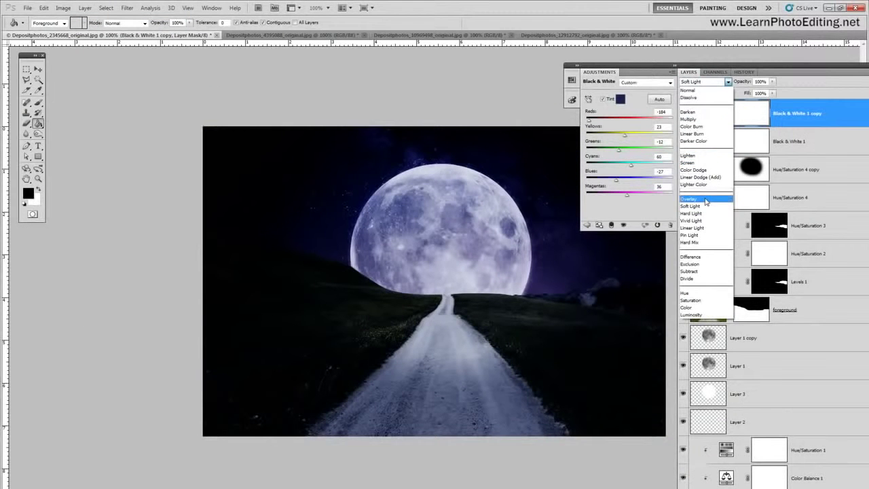
{"action": "left_click", "coordinate": [704, 197]}
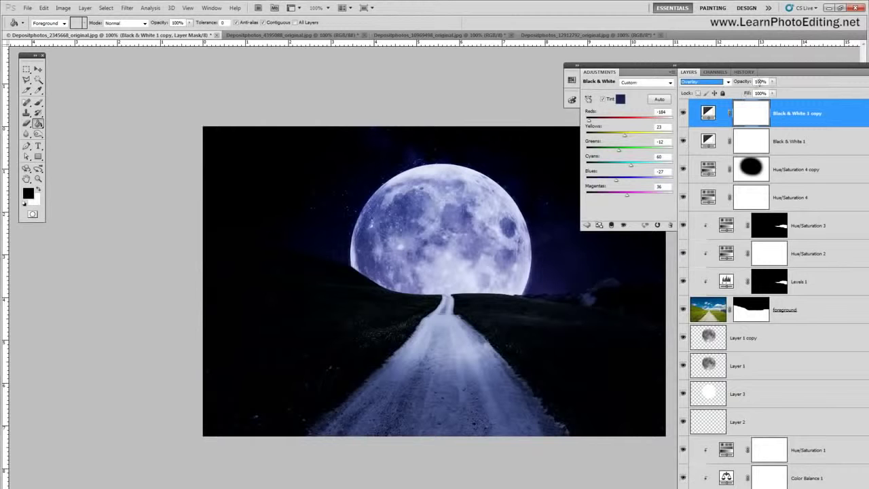
{"action": "left_click", "coordinate": [759, 83]}
{"action": "type", "text": "7"}
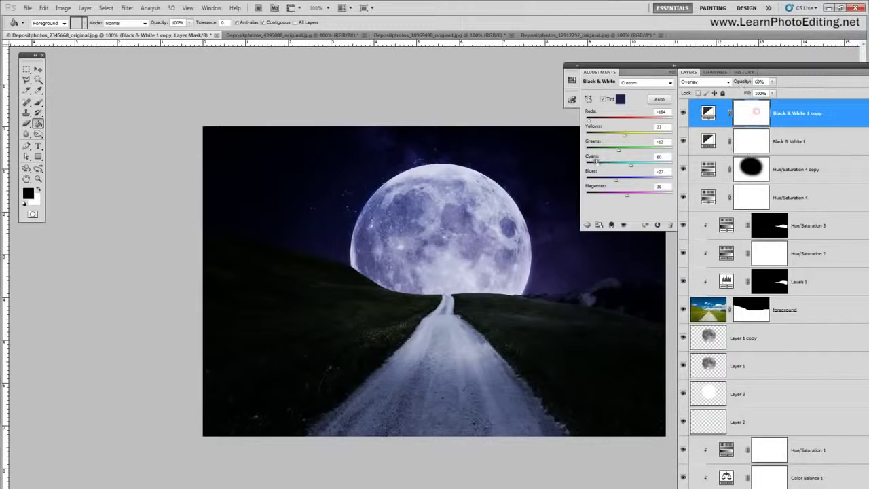
Paint over the moon and central foreground on the duplicated Black & White layer's mask with a soft 300 px black brush at 50% opacity.
{"action": "key", "text": "b"}
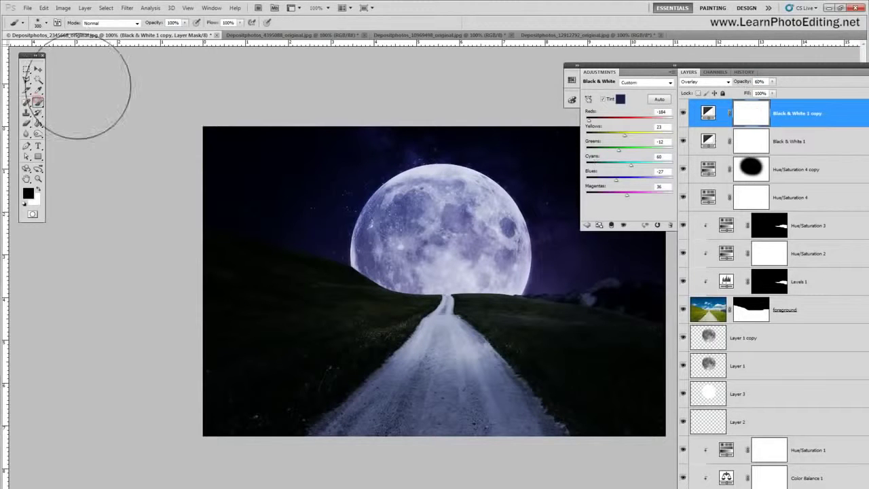
{"action": "left_click", "coordinate": [46, 25]}
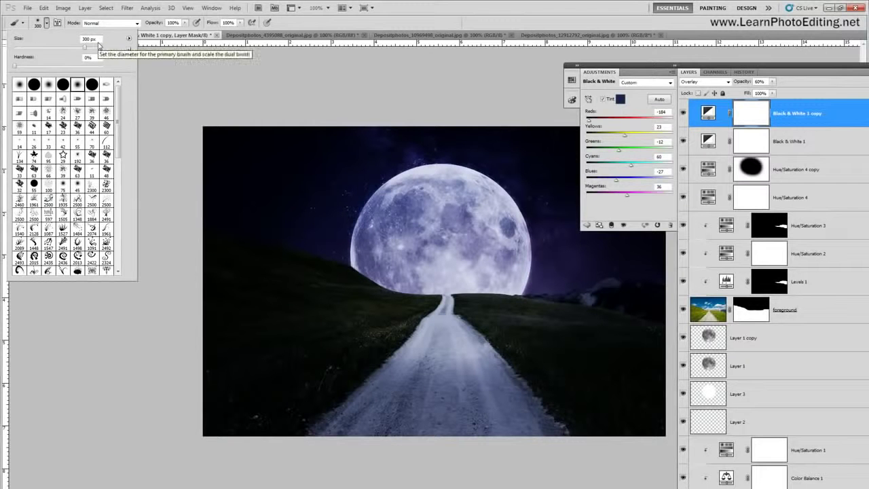
{"action": "left_click", "coordinate": [173, 22]}
{"action": "type", "text": "50"}
{"action": "key", "text": "Return"}
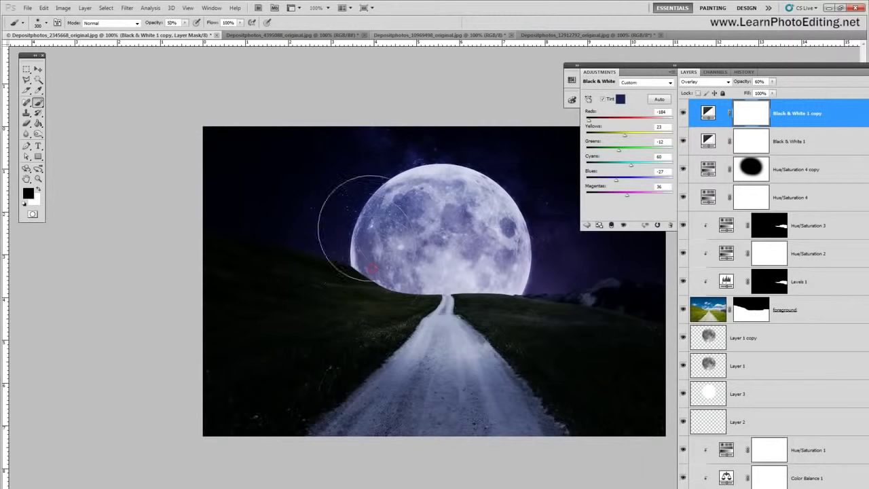
{"action": "mouse_move", "coordinate": [398, 218]}
{"action": "left_mouse_down"}
{"action": "mouse_move", "coordinate": [425, 260]}
{"action": "mouse_move", "coordinate": [479, 258]}
{"action": "mouse_move", "coordinate": [487, 224]}
{"action": "mouse_move", "coordinate": [541, 300]}
{"action": "mouse_move", "coordinate": [564, 243]}
{"action": "mouse_move", "coordinate": [532, 225]}
{"action": "mouse_move", "coordinate": [531, 213]}
{"action": "mouse_move", "coordinate": [440, 185]}
{"action": "mouse_move", "coordinate": [402, 184]}
{"action": "mouse_move", "coordinate": [312, 232]}
{"action": "mouse_move", "coordinate": [371, 314]}
{"action": "mouse_move", "coordinate": [440, 202]}
{"action": "mouse_move", "coordinate": [355, 265]}
{"action": "mouse_move", "coordinate": [376, 295]}
{"action": "mouse_move", "coordinate": [319, 353]}
{"action": "mouse_move", "coordinate": [342, 309]}
{"action": "mouse_move", "coordinate": [285, 385]}
{"action": "mouse_move", "coordinate": [289, 345]}
{"action": "mouse_move", "coordinate": [252, 379]}
{"action": "mouse_move", "coordinate": [295, 338]}
{"action": "mouse_move", "coordinate": [259, 406]}
{"action": "mouse_move", "coordinate": [338, 393]}
{"action": "mouse_move", "coordinate": [469, 428]}
{"action": "mouse_move", "coordinate": [561, 411]}
{"action": "mouse_move", "coordinate": [605, 421]}
{"action": "mouse_move", "coordinate": [553, 389]}
{"action": "mouse_move", "coordinate": [596, 427]}
{"action": "mouse_move", "coordinate": [452, 320]}
{"action": "mouse_move", "coordinate": [457, 307]}
{"action": "mouse_move", "coordinate": [506, 311]}
{"action": "mouse_move", "coordinate": [506, 290]}
{"action": "mouse_move", "coordinate": [496, 312]}
{"action": "mouse_move", "coordinate": [492, 227]}
{"action": "mouse_move", "coordinate": [411, 184]}
{"action": "mouse_move", "coordinate": [370, 197]}
{"action": "mouse_move", "coordinate": [370, 235]}
{"action": "mouse_move", "coordinate": [433, 228]}
{"action": "mouse_move", "coordinate": [510, 183]}
{"action": "mouse_move", "coordinate": [537, 216]}
{"action": "left_mouse_up"}
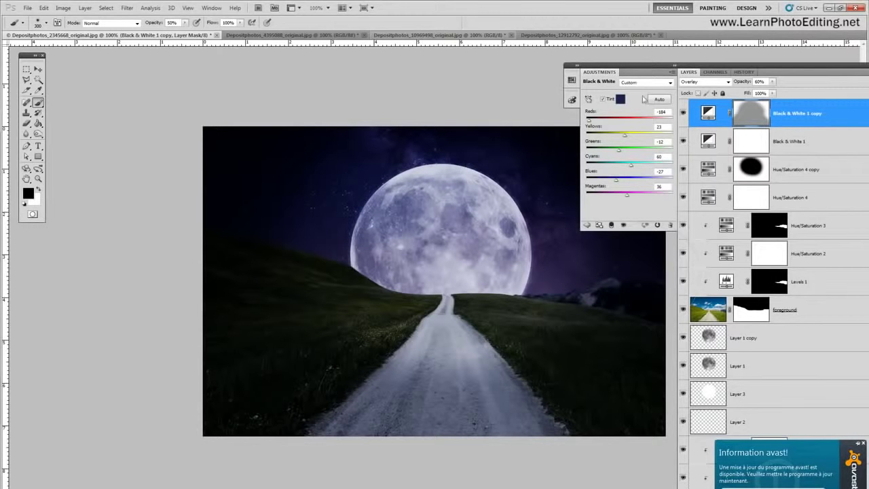
Compare the scene with and without the masked Black & White copy layer.
{"action": "left_click_drag", "start_coordinate": [630, 68], "coordinate": [685, 61]}
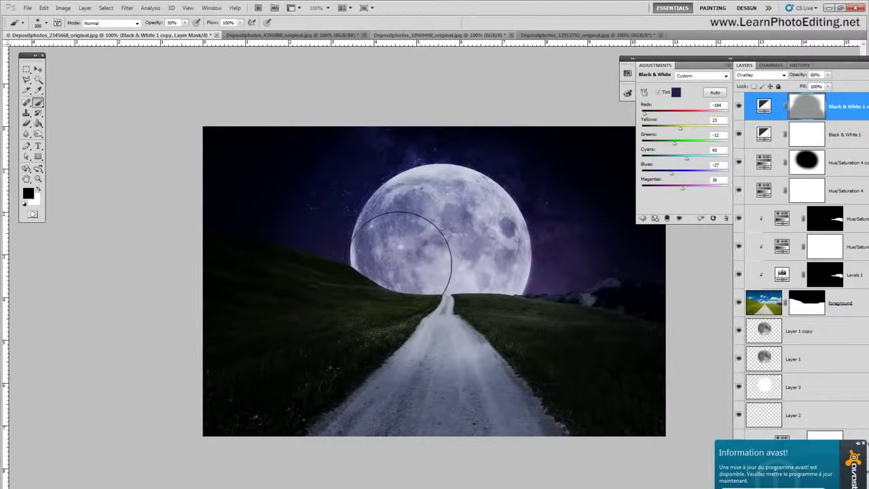
{"action": "left_click", "coordinate": [739, 106]}
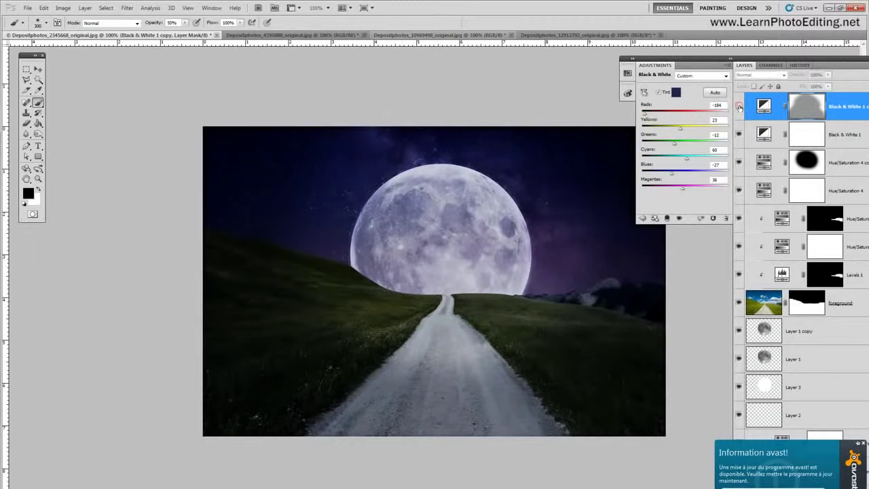
{"action": "left_click", "coordinate": [739, 106]}
{"action": "left_click", "coordinate": [738, 106]}
{"action": "left_click", "coordinate": [739, 106]}
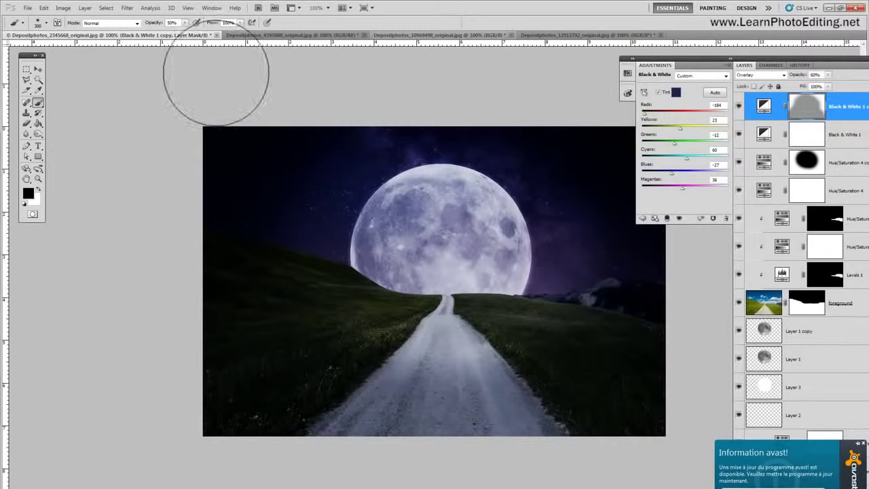
Paint the Black & White copy's mask along the horizon beneath the moon with a 50 px brush and compare the layer on and off.
{"action": "left_click", "coordinate": [46, 24]}
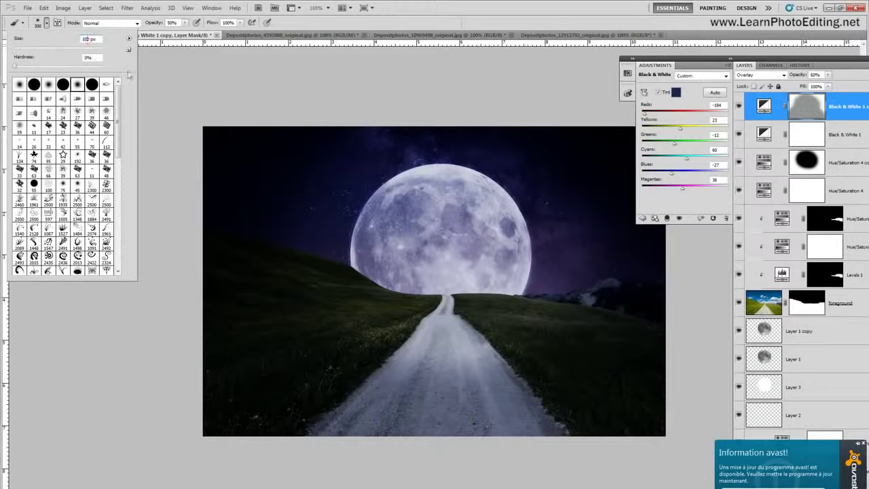
{"action": "type", "text": "50"}
{"action": "left_click", "coordinate": [448, 294]}
{"action": "mouse_move", "coordinate": [455, 289]}
{"action": "left_mouse_down"}
{"action": "mouse_move", "coordinate": [512, 291]}
{"action": "mouse_move", "coordinate": [426, 289]}
{"action": "mouse_move", "coordinate": [435, 298]}
{"action": "mouse_move", "coordinate": [416, 298]}
{"action": "mouse_move", "coordinate": [357, 273]}
{"action": "mouse_move", "coordinate": [417, 297]}
{"action": "mouse_move", "coordinate": [398, 285]}
{"action": "mouse_move", "coordinate": [499, 288]}
{"action": "mouse_move", "coordinate": [491, 290]}
{"action": "mouse_move", "coordinate": [516, 298]}
{"action": "mouse_move", "coordinate": [434, 297]}
{"action": "mouse_move", "coordinate": [470, 287]}
{"action": "mouse_move", "coordinate": [438, 291]}
{"action": "mouse_move", "coordinate": [463, 297]}
{"action": "mouse_move", "coordinate": [393, 291]}
{"action": "mouse_move", "coordinate": [406, 292]}
{"action": "mouse_move", "coordinate": [359, 272]}
{"action": "mouse_move", "coordinate": [472, 285]}
{"action": "mouse_move", "coordinate": [460, 288]}
{"action": "mouse_move", "coordinate": [523, 286]}
{"action": "left_mouse_up"}
{"action": "left_click", "coordinate": [740, 106]}
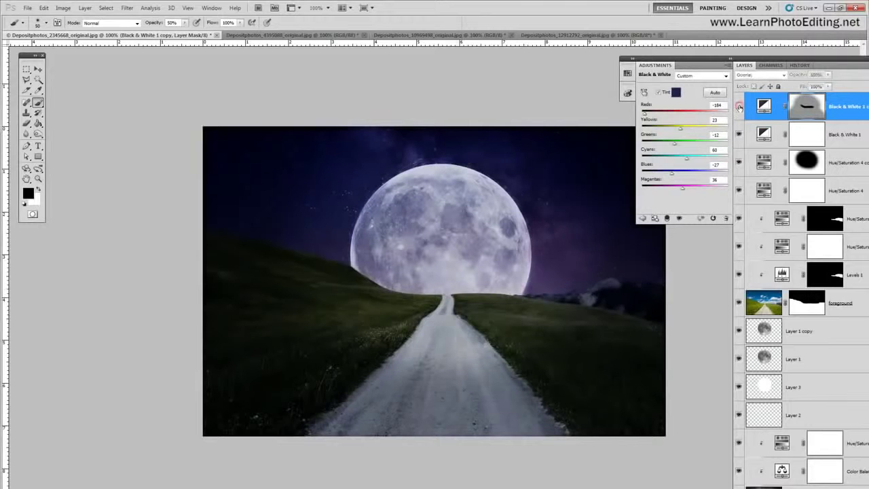
{"action": "left_click", "coordinate": [740, 107]}
{"action": "left_click", "coordinate": [739, 107]}
{"action": "left_click", "coordinate": [740, 107]}
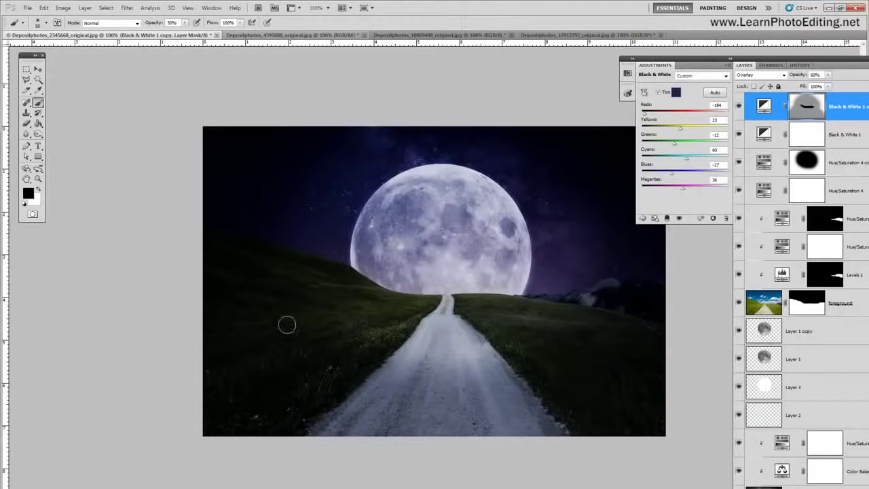
Add a new empty layer above the Black & White copy layer.
{"action": "left_click", "coordinate": [85, 7]}
{"action": "mouse_move", "coordinate": [138, 16]}
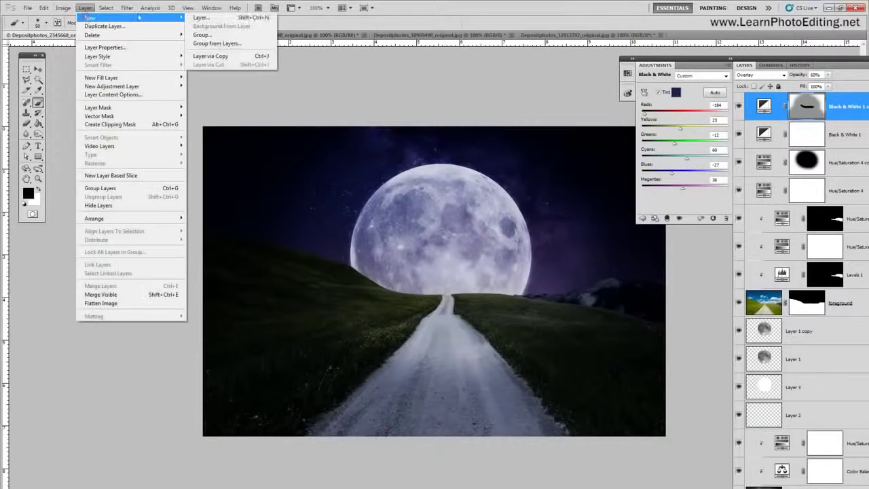
{"action": "left_click", "coordinate": [201, 19]}
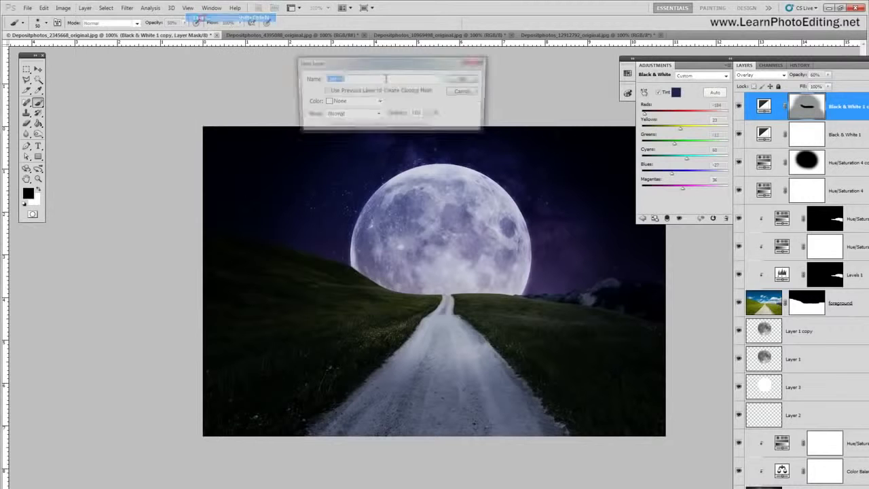
{"action": "left_click", "coordinate": [468, 75]}
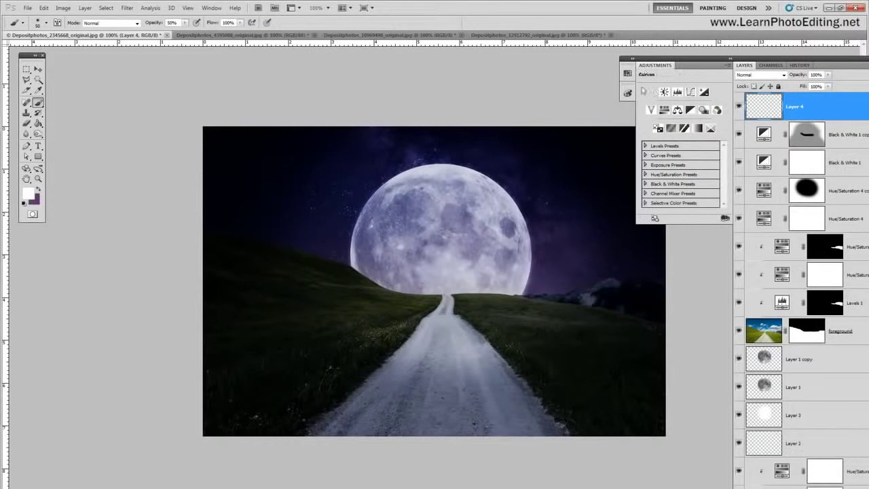
Select a thin full-width rectangular strip along the bottom edge of the image with the Rectangular Marquee tool.
{"action": "left_click", "coordinate": [26, 69]}
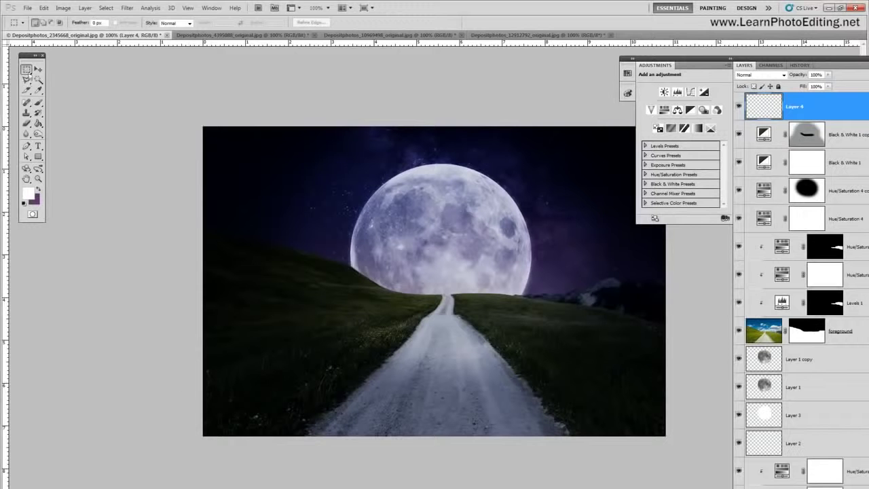
{"action": "left_click", "coordinate": [27, 70]}
{"action": "left_click", "coordinate": [28, 71]}
{"action": "left_click", "coordinate": [197, 396]}
{"action": "left_click", "coordinate": [411, 196]}
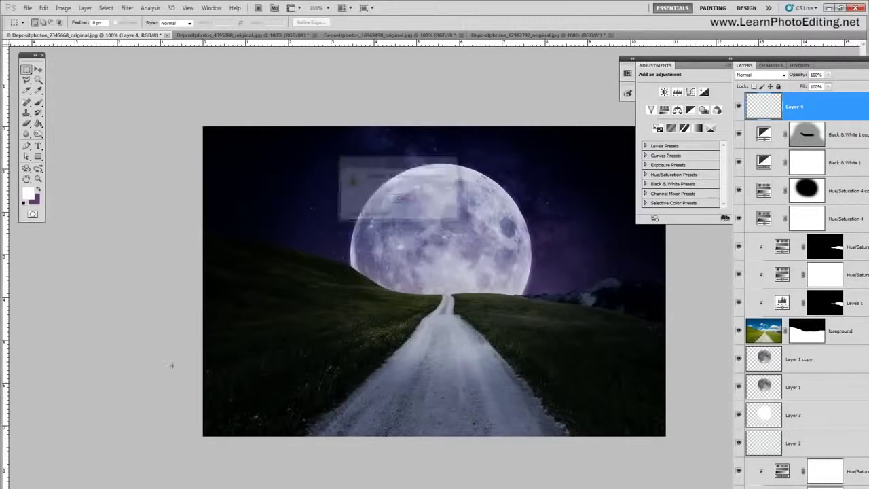
{"action": "left_click_drag", "start_coordinate": [170, 396], "coordinate": [669, 441]}
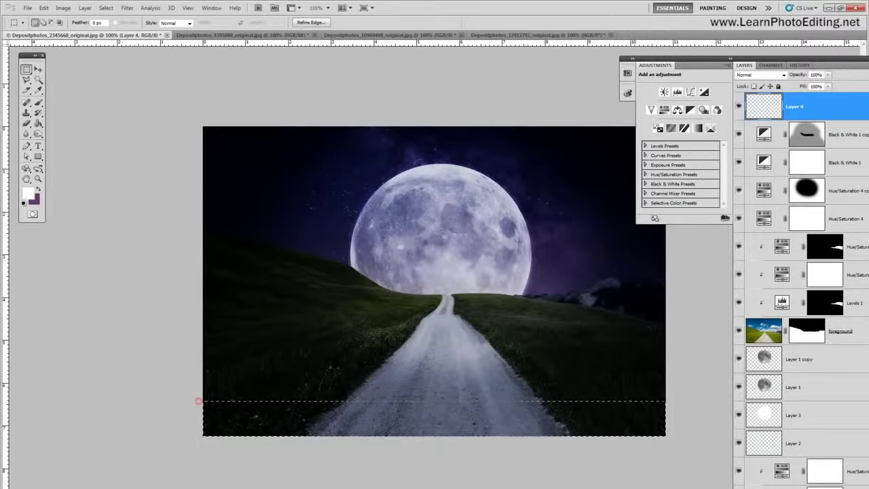
{"action": "left_click_drag", "start_coordinate": [199, 402], "coordinate": [668, 438]}
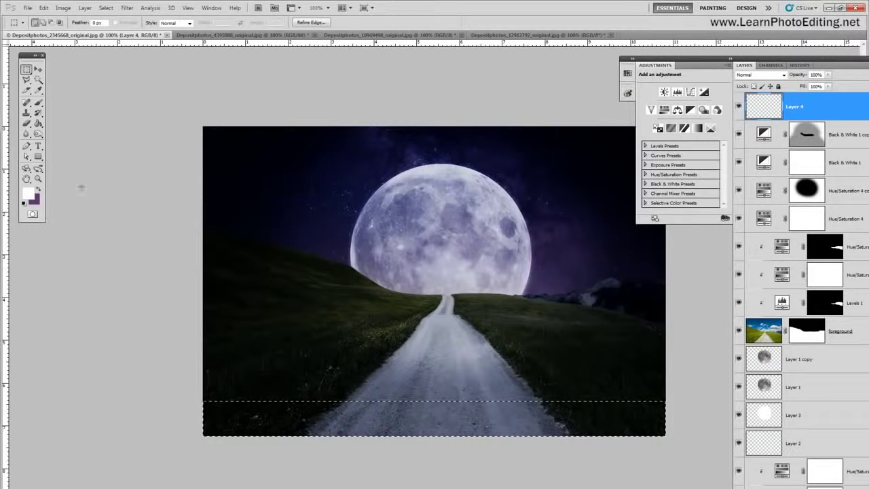
Fill the selected bottom strip with black on Layer 4 using the Paint Bucket and deselect it.
{"action": "left_click", "coordinate": [24, 203]}
{"action": "key", "text": "g"}
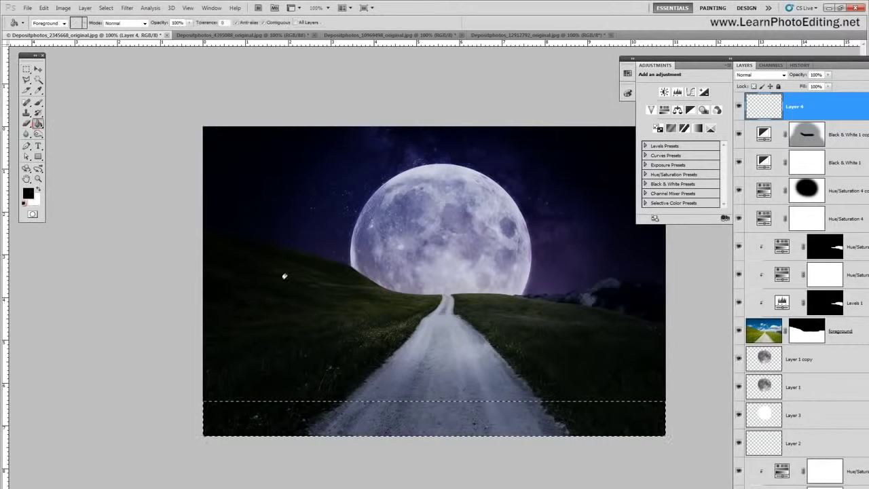
{"action": "left_click", "coordinate": [338, 414]}
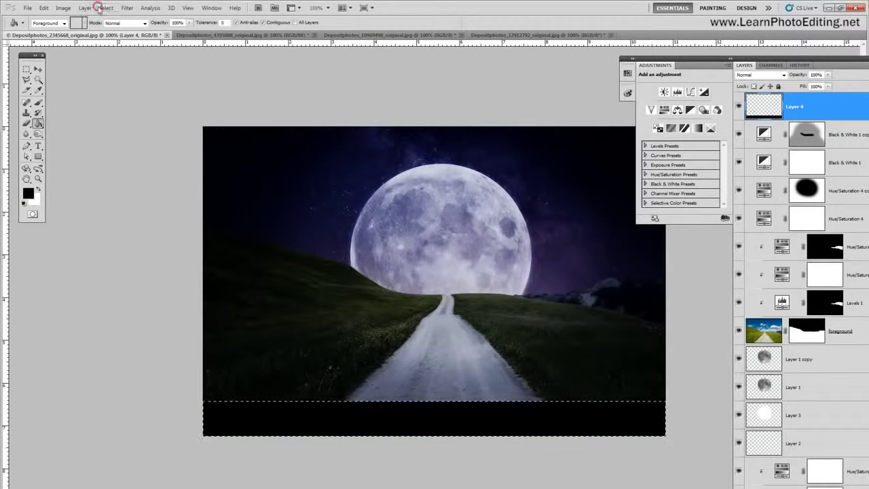
{"action": "left_click", "coordinate": [106, 8]}
{"action": "left_click", "coordinate": [115, 26]}
{"action": "left_click", "coordinate": [127, 8]}
{"action": "mouse_move", "coordinate": [160, 90]}
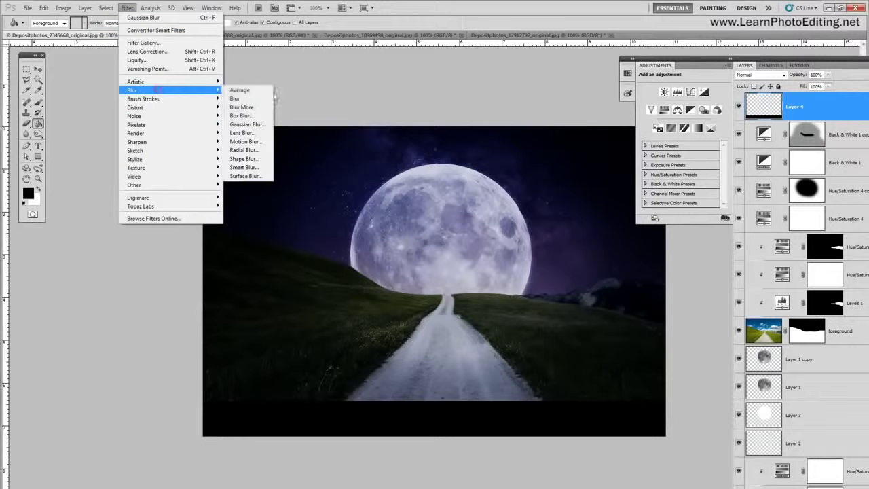
{"action": "left_click", "coordinate": [257, 126]}
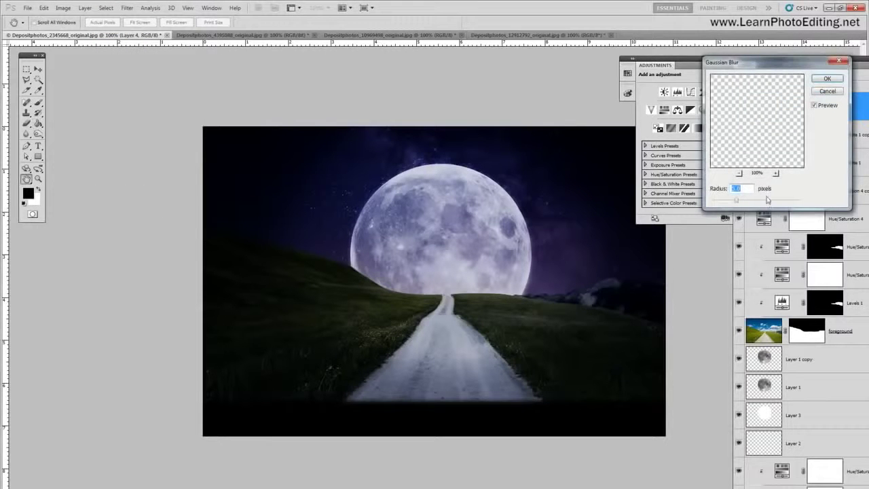
{"action": "type", "text": "70"}
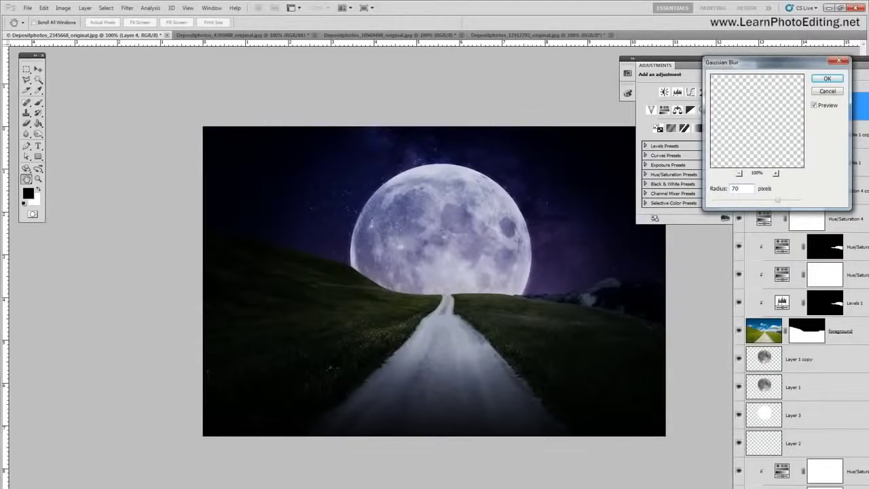
{"action": "left_click", "coordinate": [824, 91]}
Set Layer 4's blend mode to Soft Light and apply a Gaussian Blur, trying radii of 50, 30 and 40 pixels.
{"action": "left_click", "coordinate": [783, 74]}
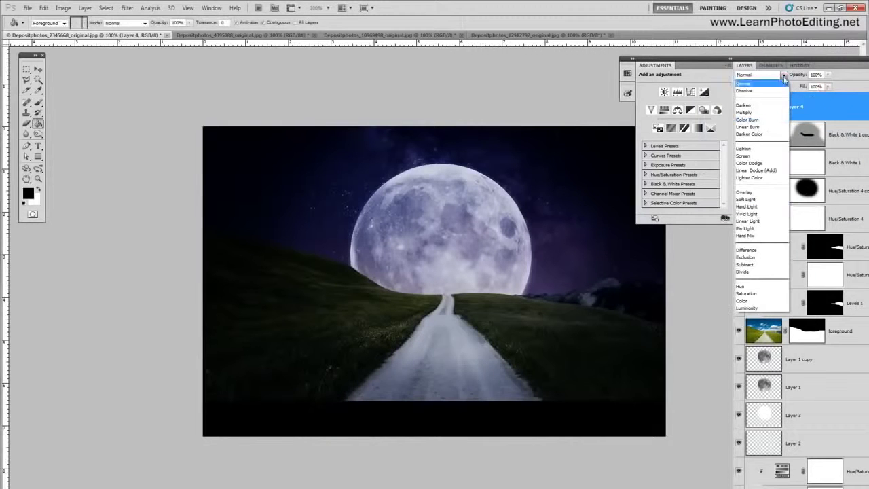
{"action": "left_click", "coordinate": [761, 198]}
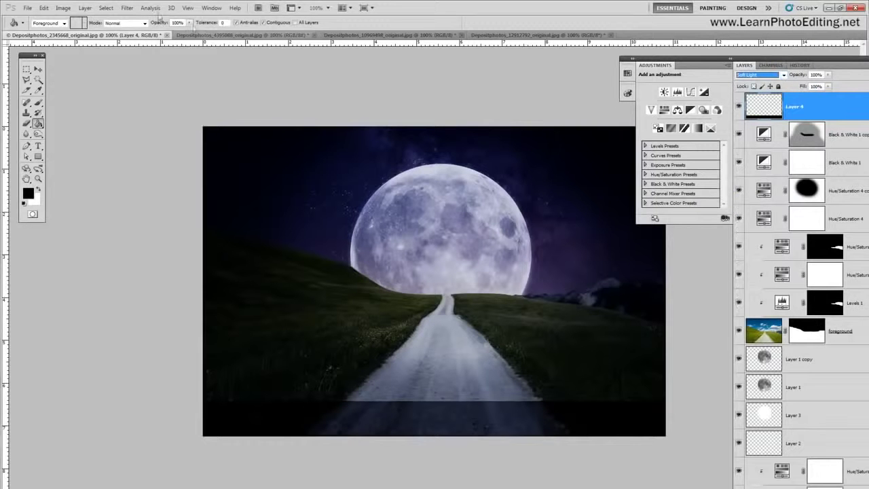
{"action": "left_click", "coordinate": [127, 7]}
{"action": "mouse_move", "coordinate": [146, 89]}
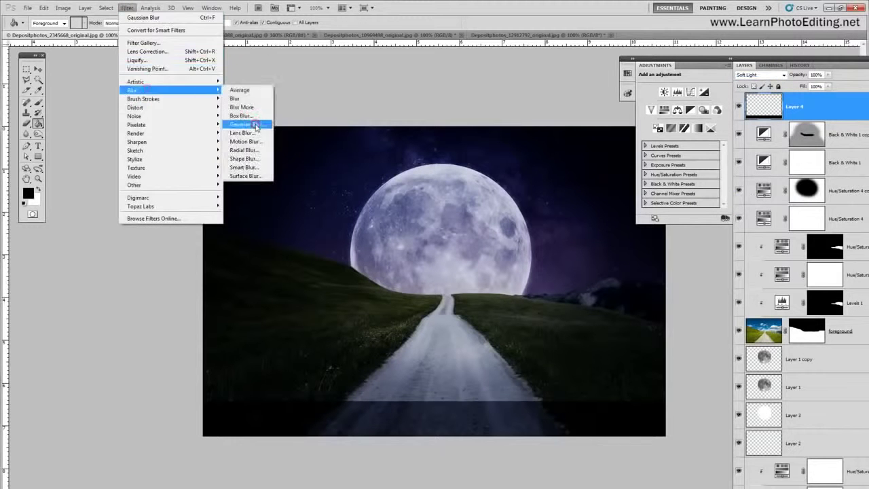
{"action": "left_click", "coordinate": [258, 124]}
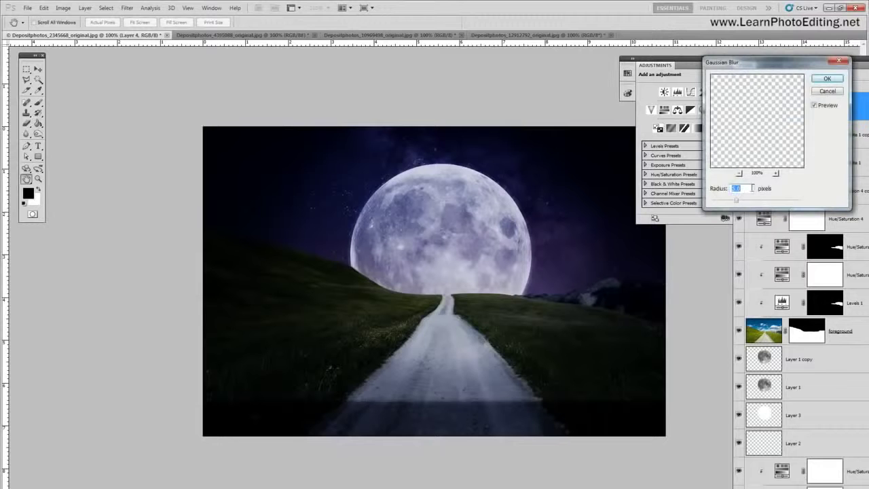
{"action": "type", "text": "50"}
{"action": "double_click", "coordinate": [743, 189]}
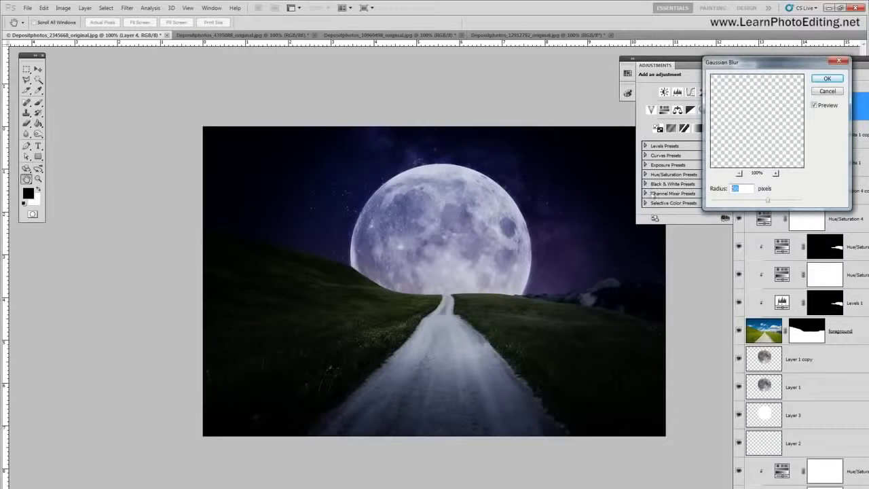
{"action": "type", "text": "30"}
{"action": "key", "text": "ctrl+z"}
{"action": "double_click", "coordinate": [740, 189]}
{"action": "type", "text": "40"}
{"action": "key", "text": "ctrl+z"}
{"action": "left_click", "coordinate": [827, 79]}
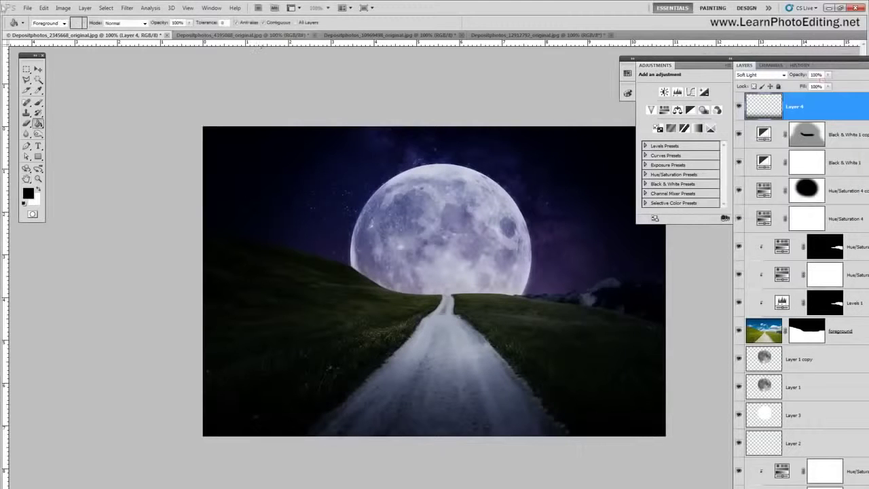
Duplicate Layer 4 with the copy at 50% opacity and compare the scene with and without the copy.
{"action": "left_click", "coordinate": [86, 8]}
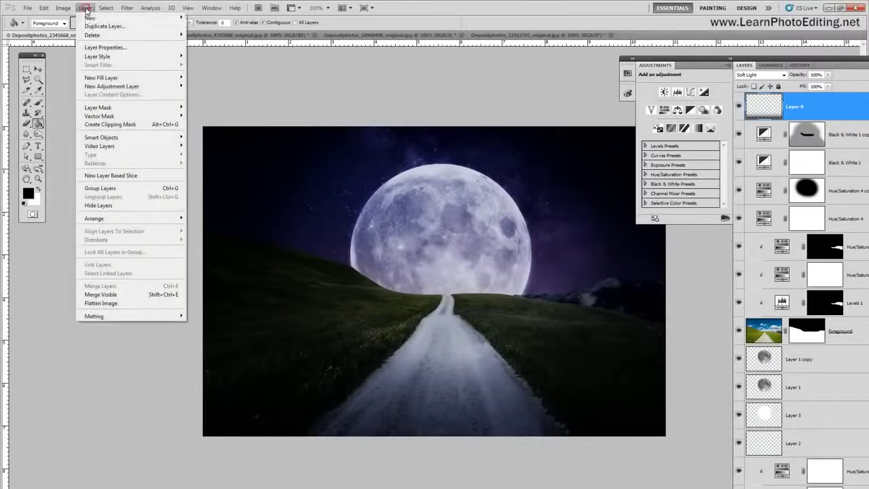
{"action": "left_click", "coordinate": [82, 27]}
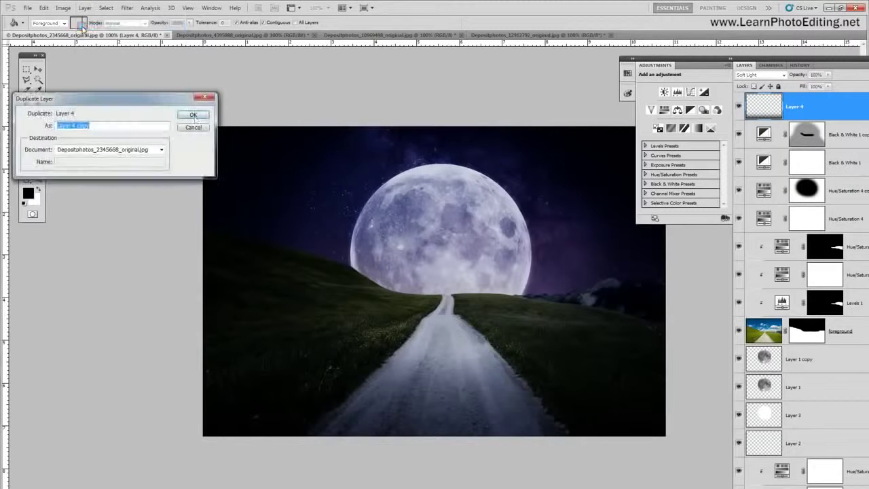
{"action": "left_click", "coordinate": [193, 115]}
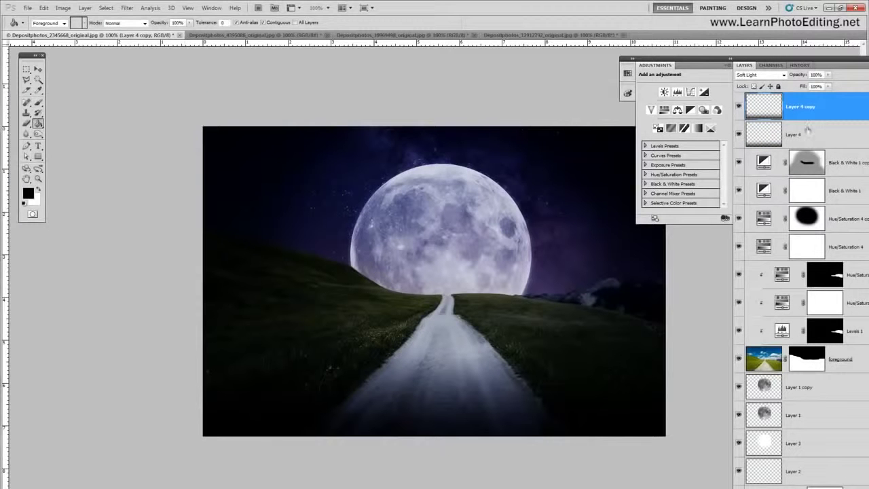
{"action": "left_click", "coordinate": [816, 74]}
{"action": "type", "text": "50"}
{"action": "key", "text": "Return"}
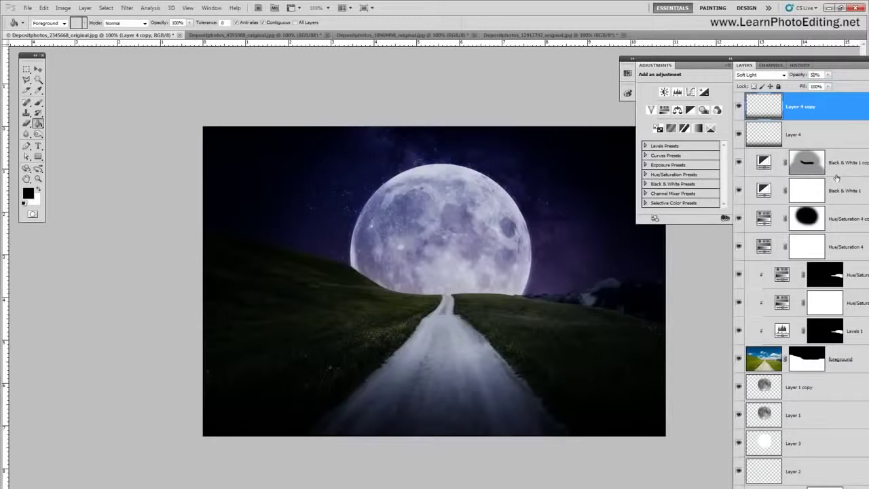
{"action": "left_click", "coordinate": [739, 109]}
{"action": "left_click", "coordinate": [740, 110]}
{"action": "left_click", "coordinate": [739, 110]}
{"action": "left_click", "coordinate": [740, 110]}
Add a new empty layer above Layer 4 copy.
{"action": "left_click", "coordinate": [85, 7]}
{"action": "mouse_move", "coordinate": [149, 17]}
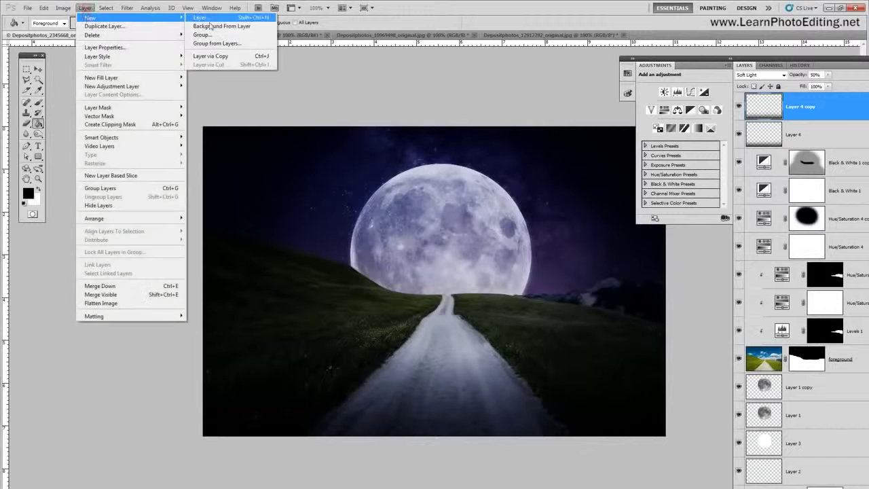
{"action": "left_click", "coordinate": [212, 20]}
{"action": "left_click", "coordinate": [468, 79]}
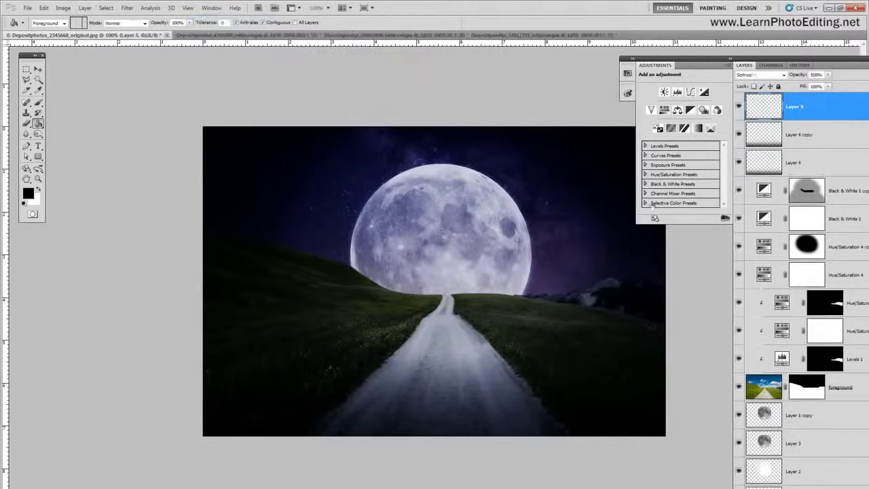
Outline the grass left of the road with the Polygonal Lasso, following the road's edge and looping outside the canvas.
{"action": "left_click", "coordinate": [26, 79]}
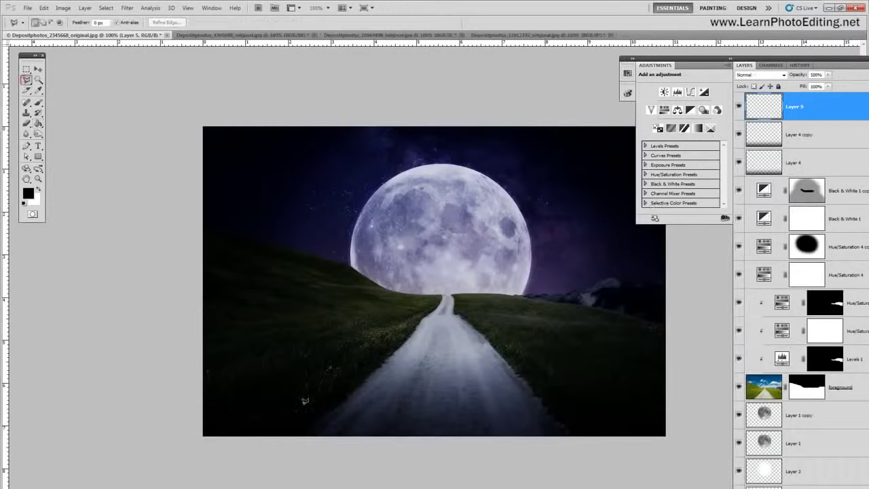
{"action": "left_click", "coordinate": [285, 448]}
{"action": "left_click", "coordinate": [374, 367]}
{"action": "left_click", "coordinate": [410, 332]}
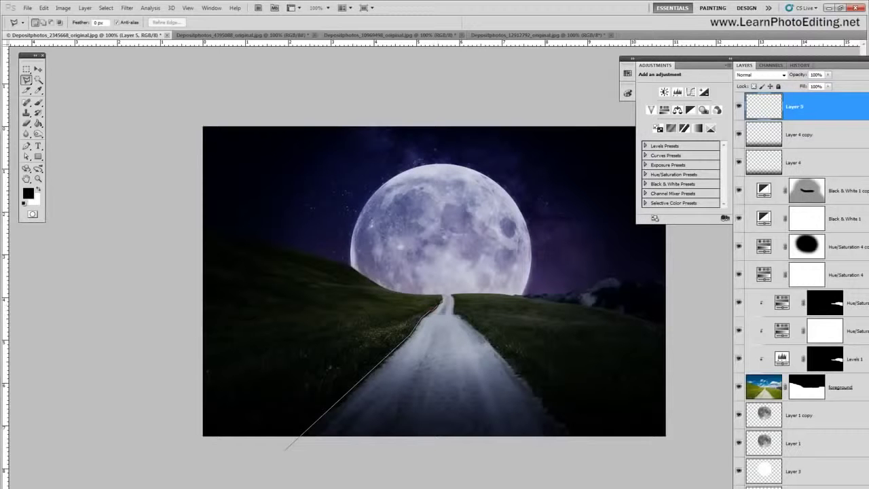
{"action": "left_click", "coordinate": [438, 304]}
{"action": "left_click", "coordinate": [331, 294]}
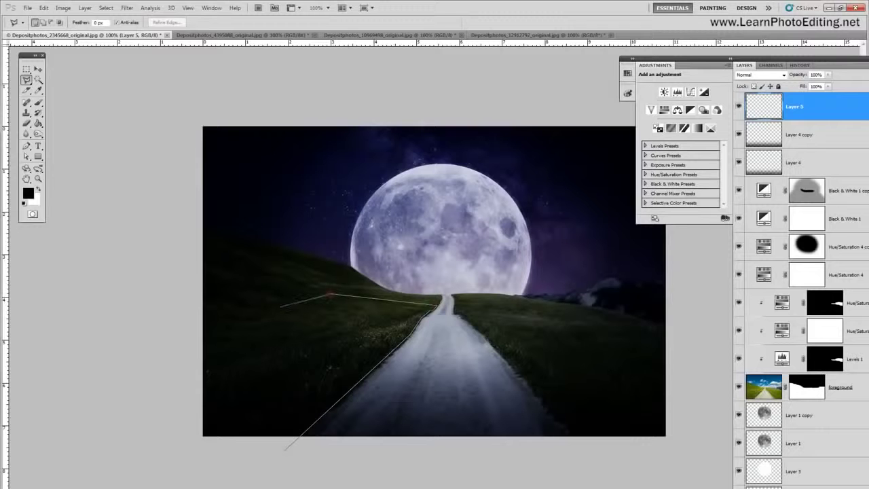
{"action": "left_click", "coordinate": [277, 296]}
{"action": "left_click", "coordinate": [203, 331]}
{"action": "left_click", "coordinate": [169, 401]}
{"action": "left_click", "coordinate": [171, 438]}
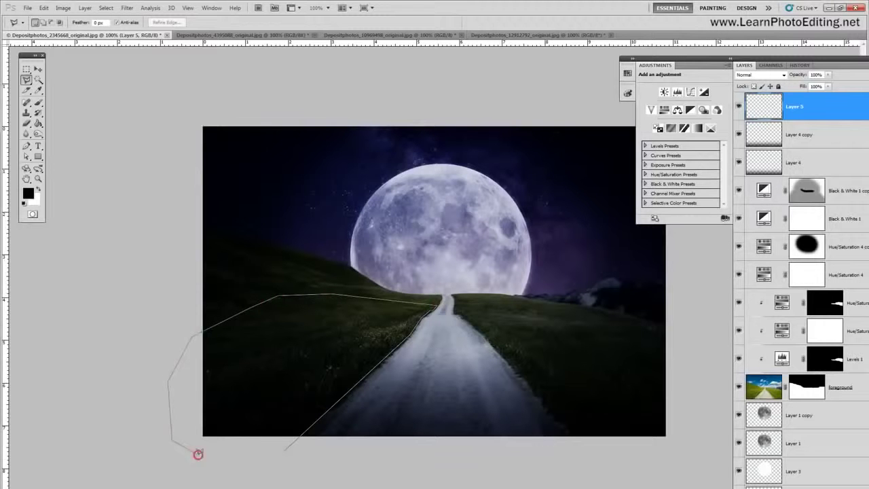
{"action": "left_click", "coordinate": [198, 453]}
{"action": "left_click", "coordinate": [255, 457]}
{"action": "left_click", "coordinate": [286, 449]}
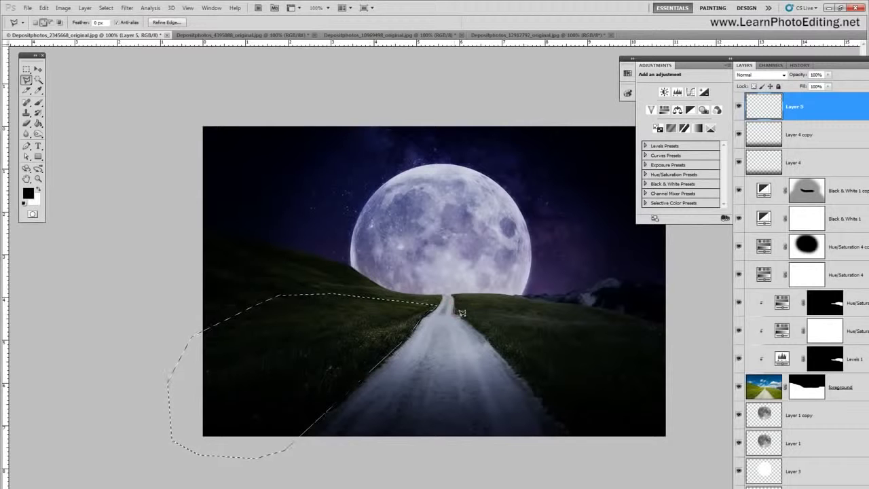
Add the grass right of the road to the selection with the Polygonal Lasso, starting at the road's far end.
{"action": "left_click", "coordinate": [461, 313]}
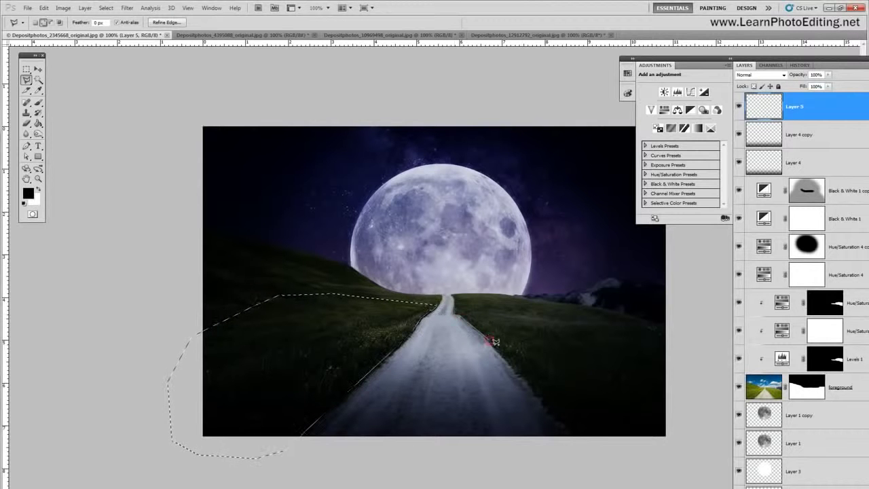
Add the grass field to the right of the road to the existing selection with the Polygonal Lasso tool.
{"action": "left_click", "coordinate": [573, 440]}
{"action": "left_click", "coordinate": [668, 444]}
{"action": "left_click", "coordinate": [698, 362]}
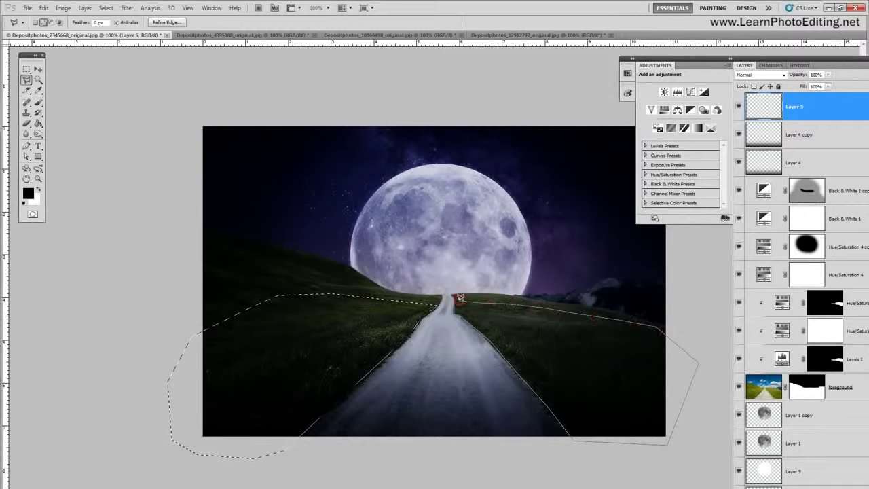
{"action": "left_click", "coordinate": [455, 303]}
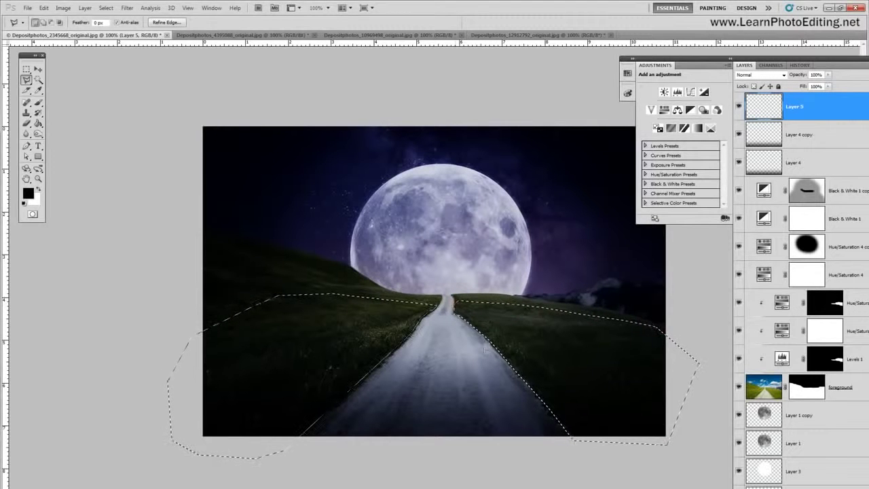
Set the foreground colour to the light blue #9ec4eb for the Paint Bucket.
{"action": "left_click", "coordinate": [38, 124]}
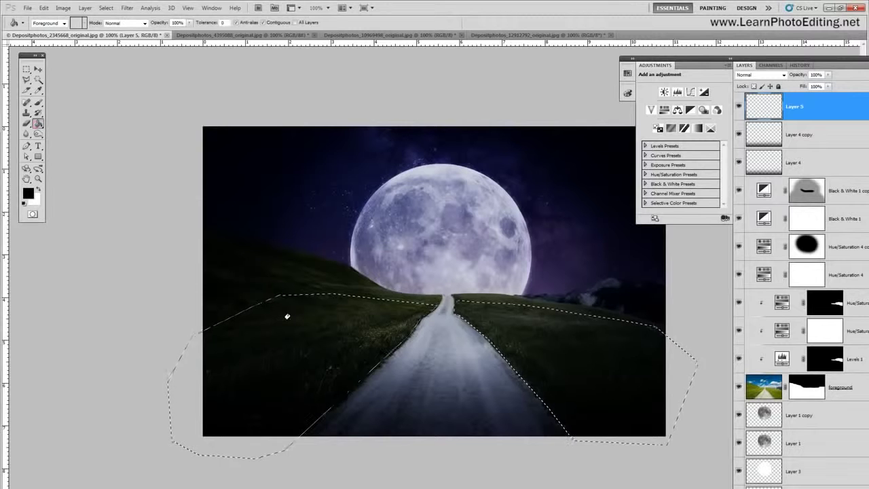
{"action": "left_click", "coordinate": [28, 193]}
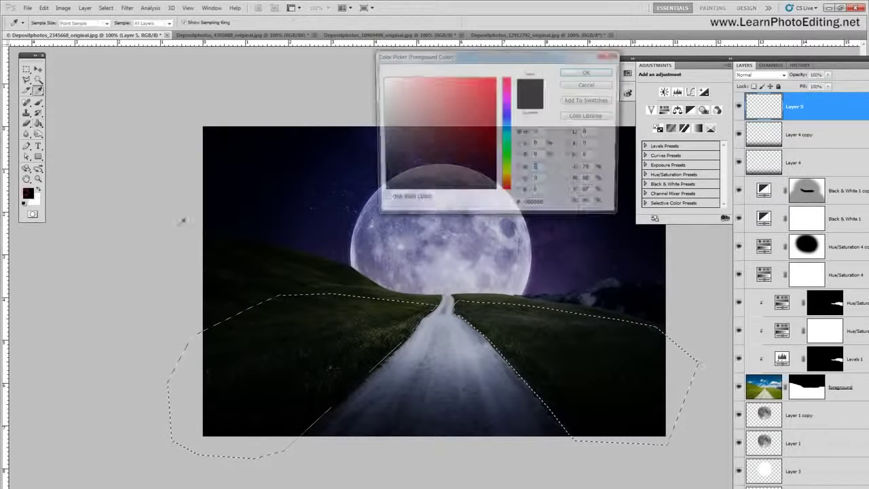
{"action": "left_click", "coordinate": [543, 206]}
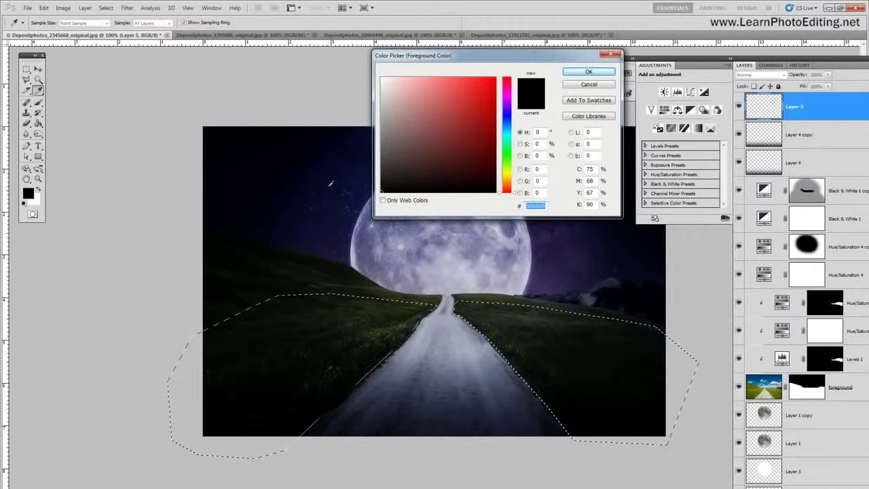
{"action": "type", "text": "9"}
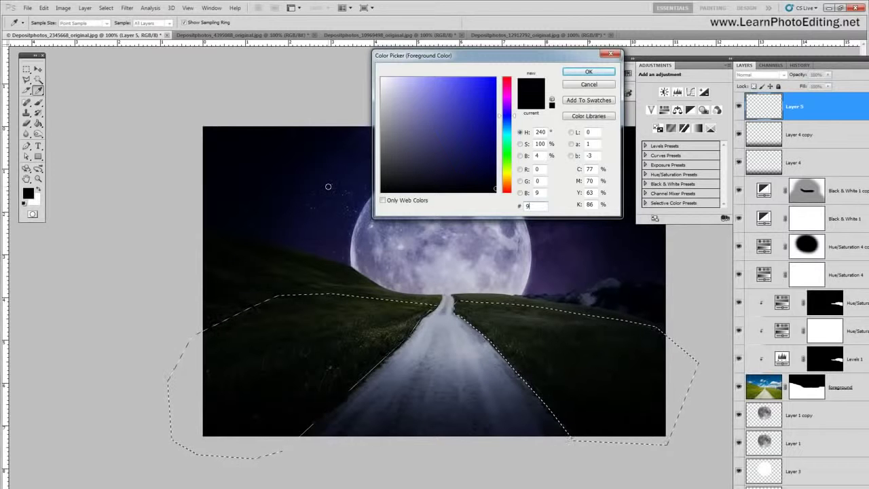
{"action": "type", "text": "ec"}
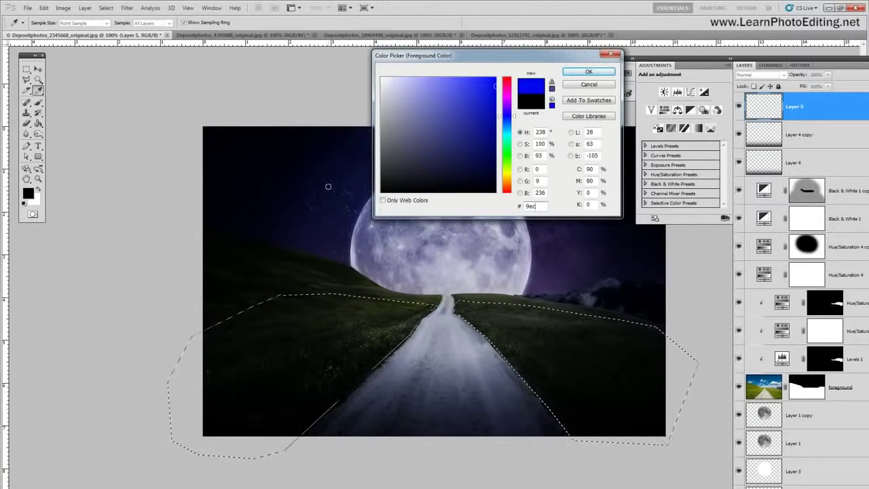
{"action": "type", "text": "4eb"}
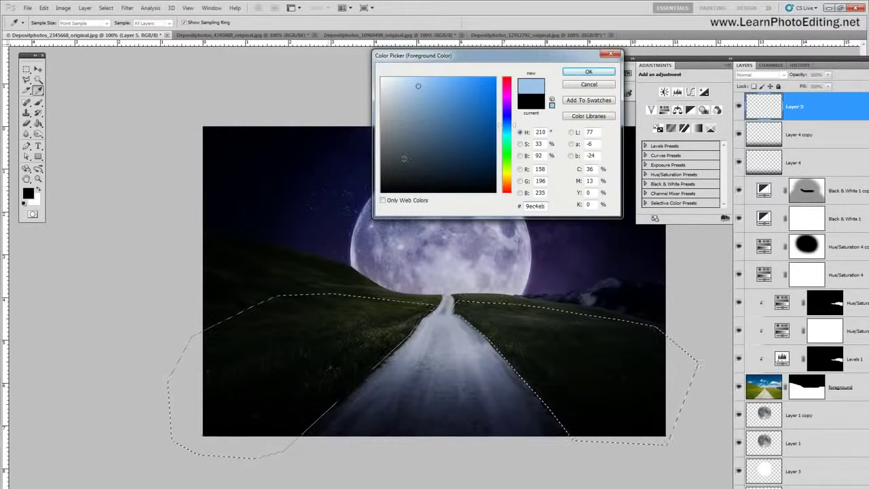
{"action": "left_click", "coordinate": [588, 71]}
Fill the selected grass areas on Layer 5 with the light blue foreground colour and deselect.
{"action": "left_click", "coordinate": [38, 123]}
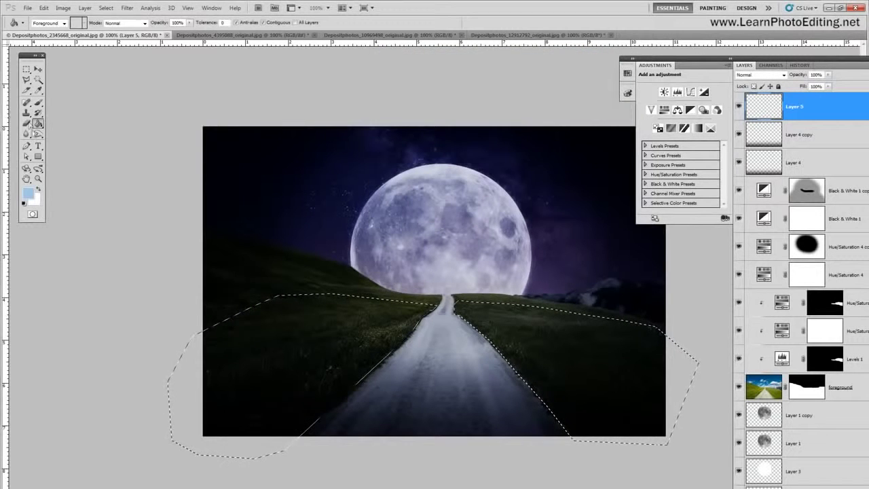
{"action": "left_click", "coordinate": [280, 321]}
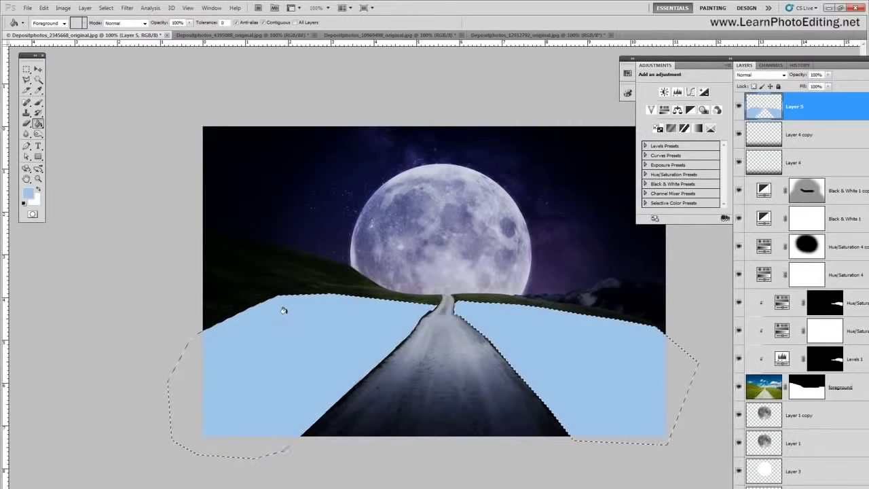
{"action": "left_click", "coordinate": [106, 7]}
{"action": "left_click", "coordinate": [108, 27]}
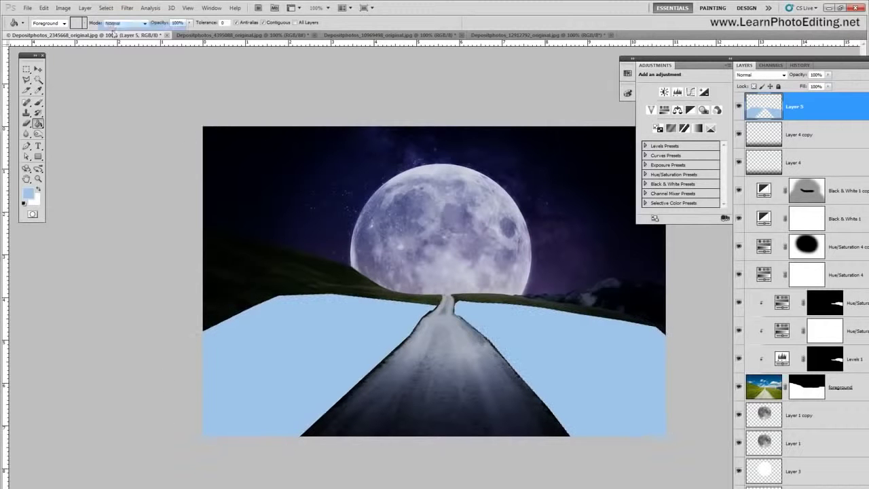
Soften the far-left upper edge of the blue fill using the Eraser with a soft 200 px brush.
{"action": "left_click", "coordinate": [38, 103]}
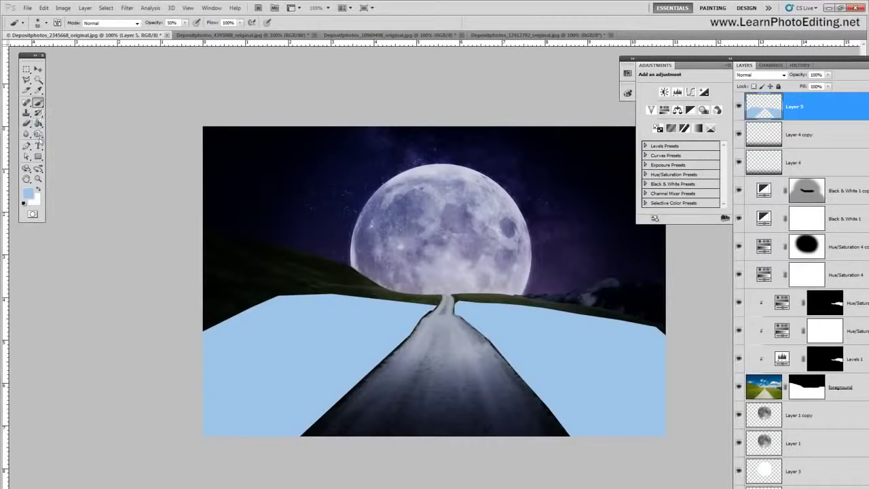
{"action": "left_click", "coordinate": [26, 123]}
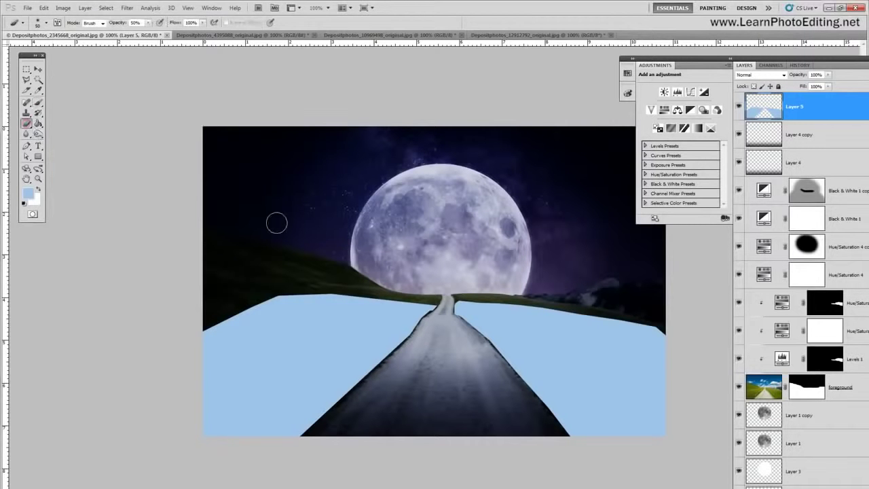
{"action": "left_click", "coordinate": [45, 23]}
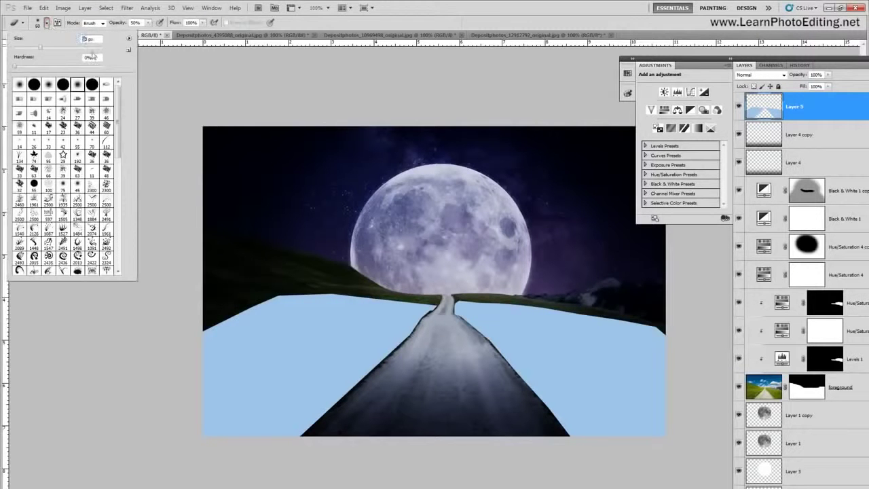
{"action": "type", "text": "2000"}
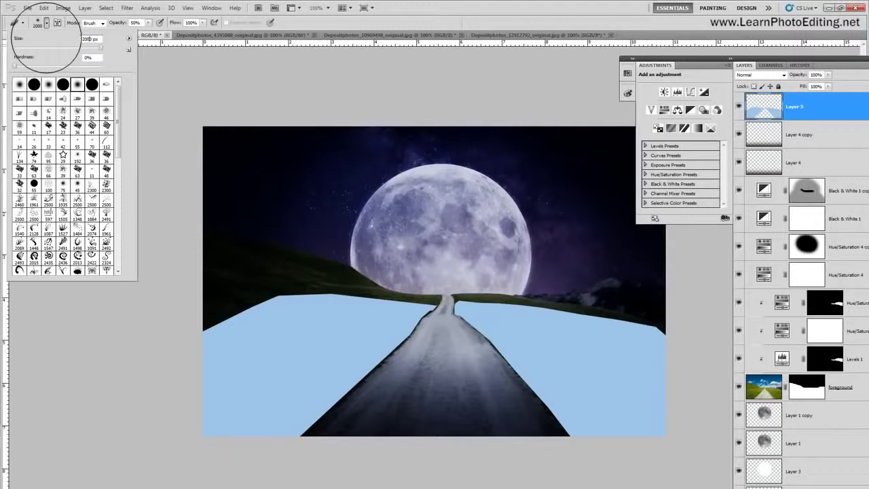
{"action": "key", "text": "BackSpace"}
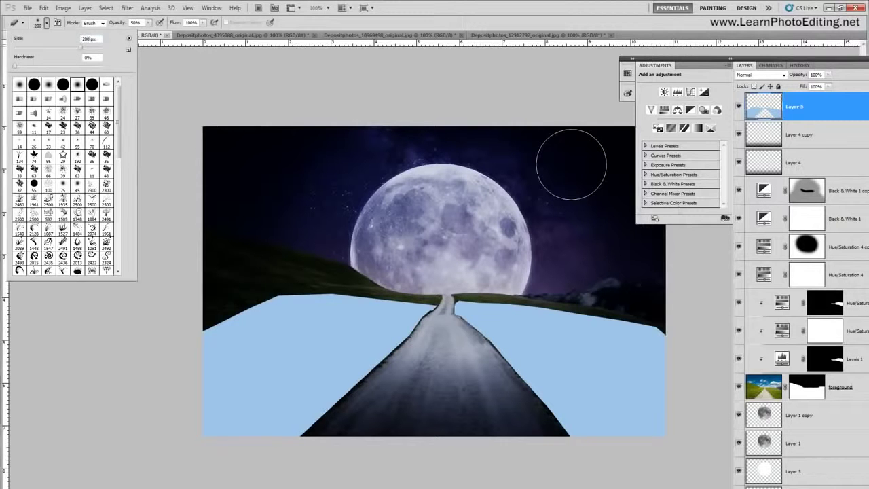
{"action": "key", "text": "Return"}
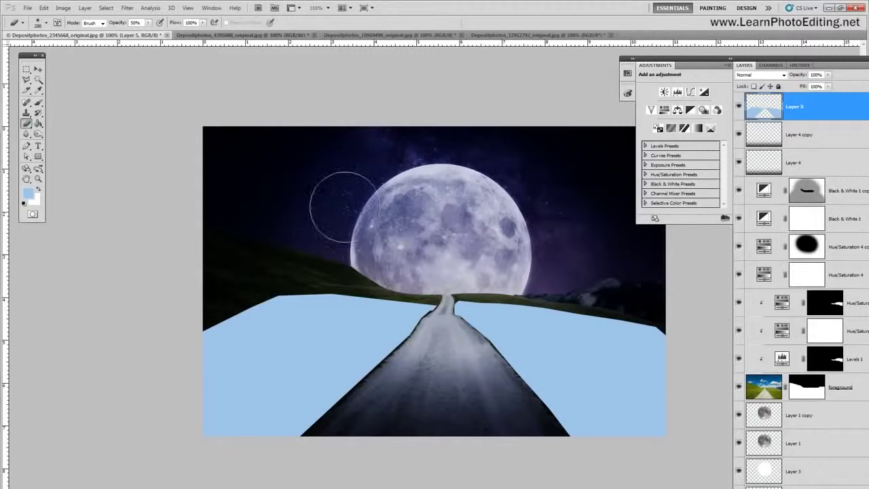
{"action": "left_click_drag", "start_coordinate": [205, 294], "coordinate": [254, 274]}
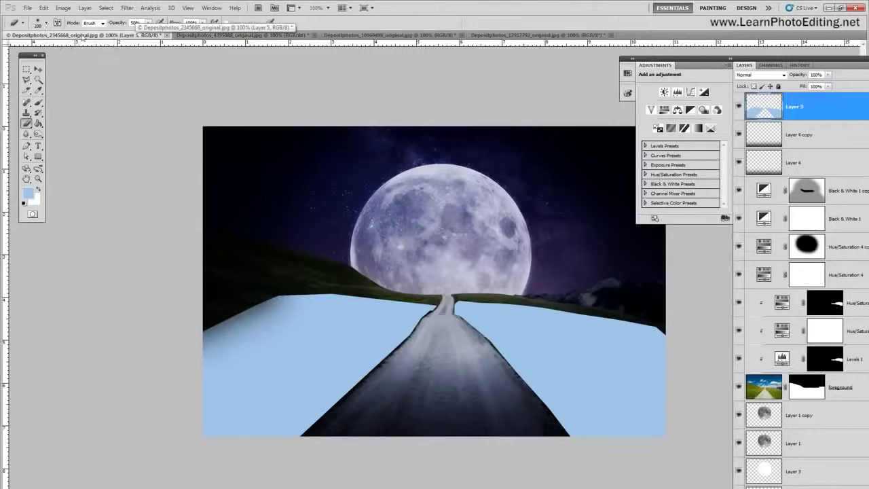
Set the Eraser size to 100 px and fade the upper edges of the blue fill on both sides of the road.
{"action": "left_click", "coordinate": [46, 22]}
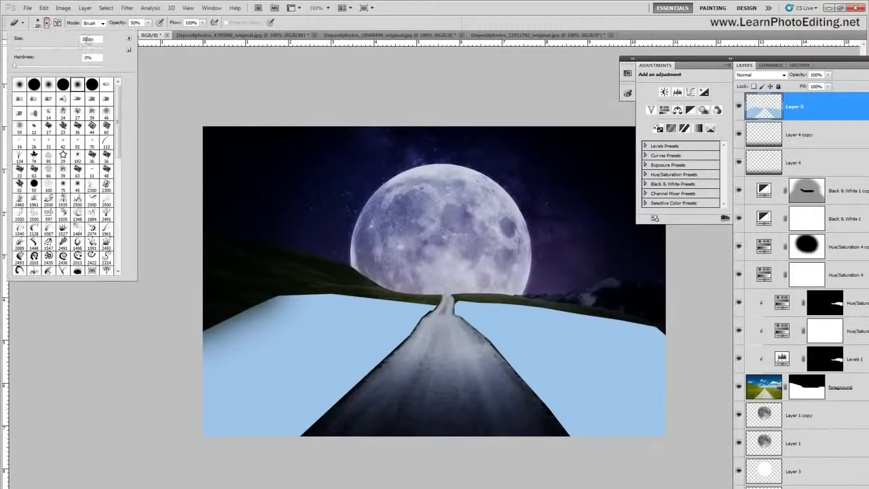
{"action": "mouse_move", "coordinate": [251, 282]}
{"action": "left_mouse_down"}
{"action": "mouse_move", "coordinate": [353, 283]}
{"action": "mouse_move", "coordinate": [326, 277]}
{"action": "mouse_move", "coordinate": [406, 287]}
{"action": "mouse_move", "coordinate": [437, 278]}
{"action": "mouse_move", "coordinate": [445, 296]}
{"action": "mouse_move", "coordinate": [451, 286]}
{"action": "mouse_move", "coordinate": [520, 282]}
{"action": "mouse_move", "coordinate": [500, 288]}
{"action": "mouse_move", "coordinate": [582, 297]}
{"action": "mouse_move", "coordinate": [684, 334]}
{"action": "mouse_move", "coordinate": [669, 333]}
{"action": "left_mouse_up"}
{"action": "mouse_move", "coordinate": [303, 282]}
{"action": "left_mouse_down"}
{"action": "mouse_move", "coordinate": [261, 288]}
{"action": "mouse_move", "coordinate": [205, 310]}
{"action": "left_mouse_up"}
{"action": "mouse_move", "coordinate": [304, 282]}
{"action": "left_mouse_down"}
{"action": "mouse_move", "coordinate": [466, 287]}
{"action": "mouse_move", "coordinate": [451, 292]}
{"action": "mouse_move", "coordinate": [510, 279]}
{"action": "left_mouse_up"}
Set Layer 5's blending mode to Multiply and toggle the layer's visibility to compare the effect.
{"action": "left_click", "coordinate": [762, 74]}
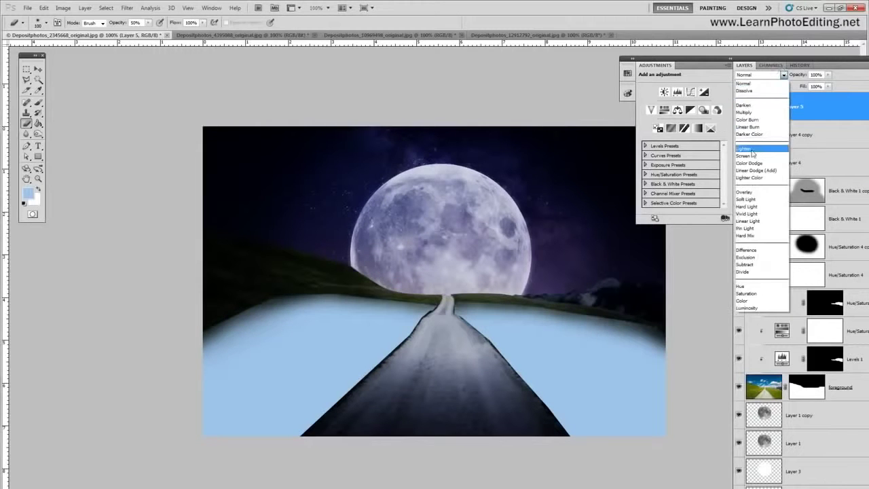
{"action": "left_click", "coordinate": [753, 112]}
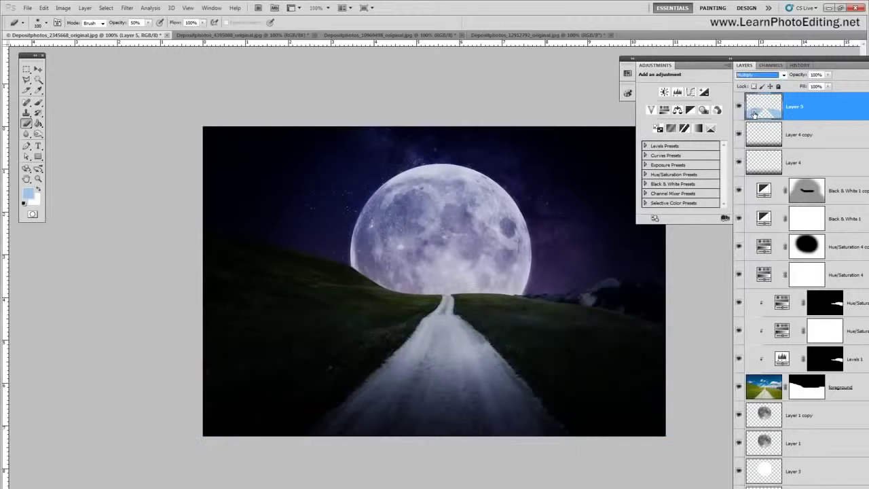
{"action": "left_click", "coordinate": [739, 107]}
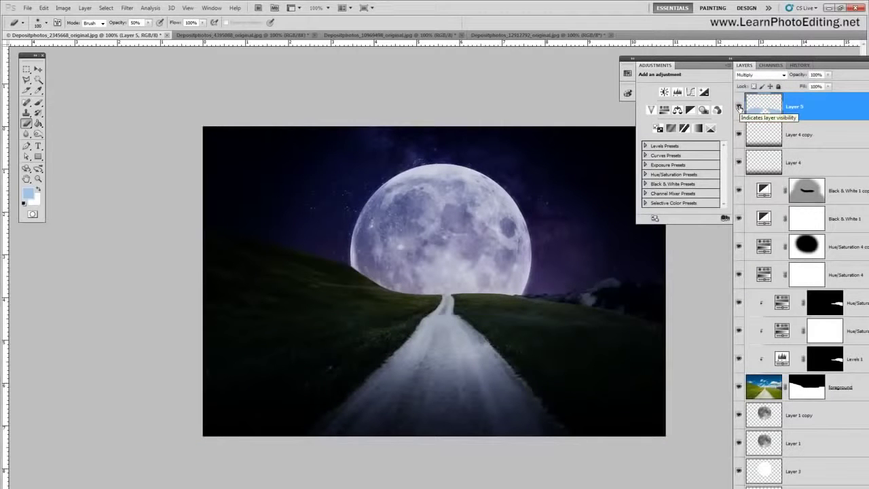
{"action": "left_click", "coordinate": [740, 107]}
{"action": "left_click", "coordinate": [738, 107]}
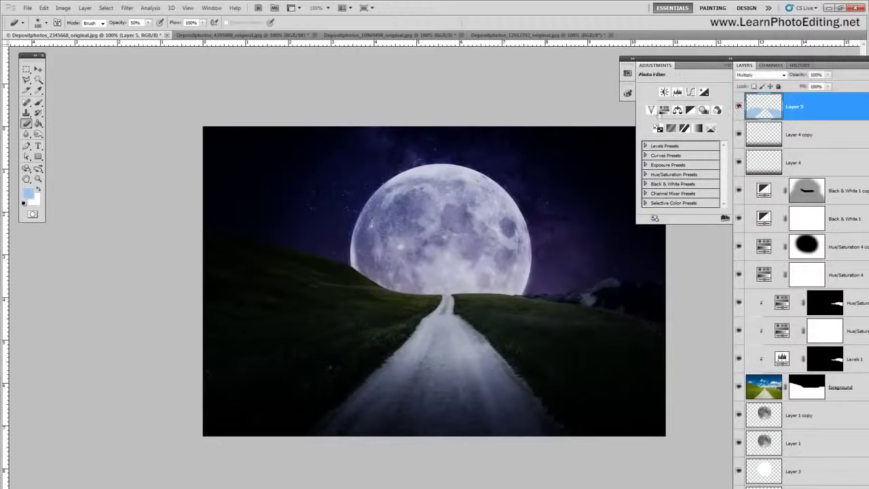
Erase the upper edges of the Layer 5 tint along both hills with a 200 px Eraser at 30% opacity.
{"action": "left_click", "coordinate": [46, 22]}
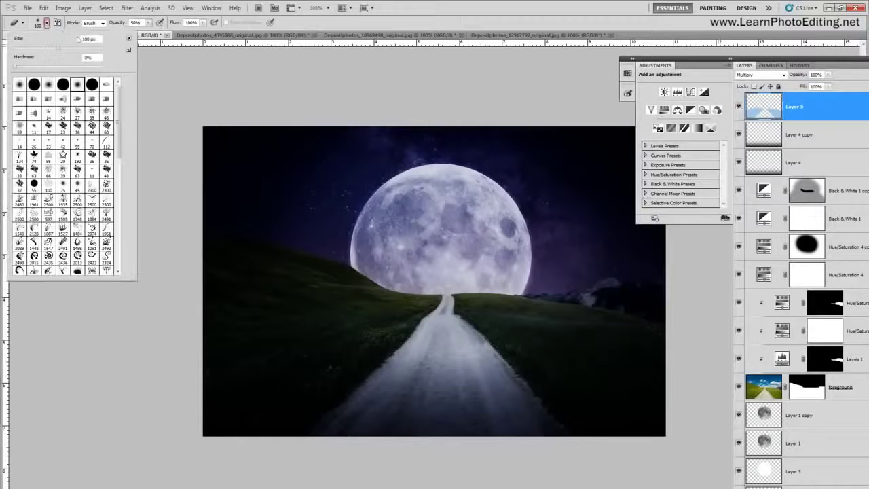
{"action": "double_click", "coordinate": [89, 39]}
{"action": "type", "text": "200"}
{"action": "key", "text": "Return"}
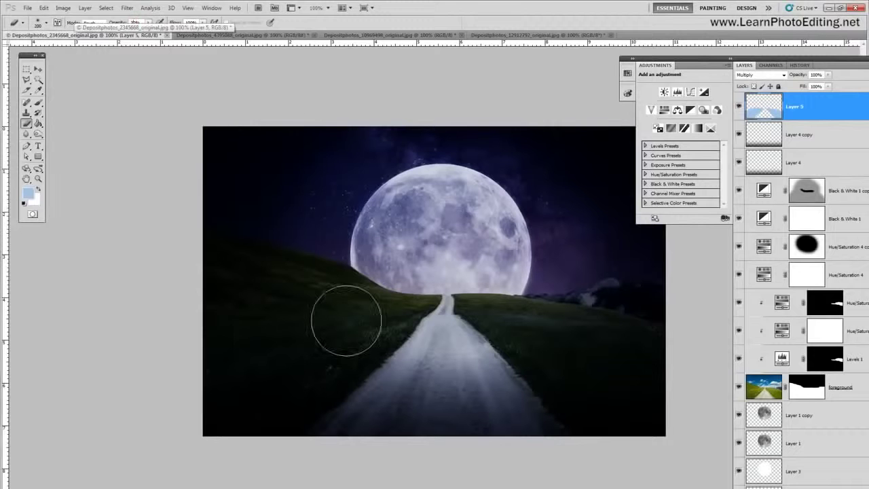
{"action": "left_click_drag", "start_coordinate": [484, 282], "coordinate": [673, 316]}
{"action": "left_click_drag", "start_coordinate": [326, 273], "coordinate": [241, 279]}
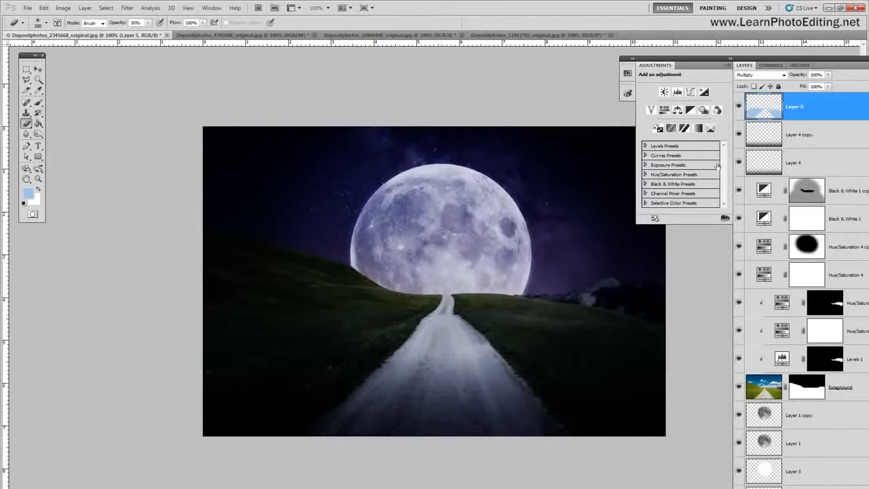
Compare the scene with and without the Layer 5 tint by repeatedly toggling the layer's visibility.
{"action": "left_click", "coordinate": [738, 107]}
{"action": "left_click", "coordinate": [738, 107]}
{"action": "left_click", "coordinate": [738, 106]}
{"action": "left_click", "coordinate": [738, 106]}
{"action": "left_click", "coordinate": [738, 107]}
{"action": "left_click", "coordinate": [739, 107]}
{"action": "left_click", "coordinate": [738, 107]}
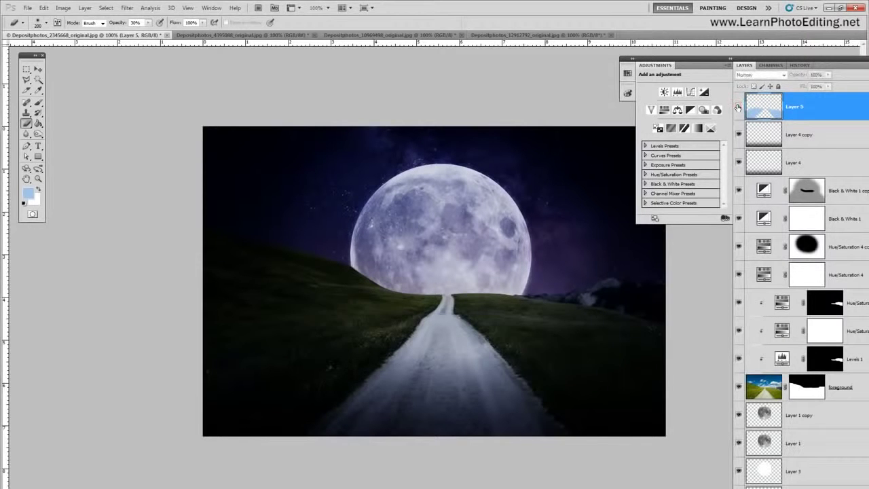
{"action": "left_click", "coordinate": [738, 107]}
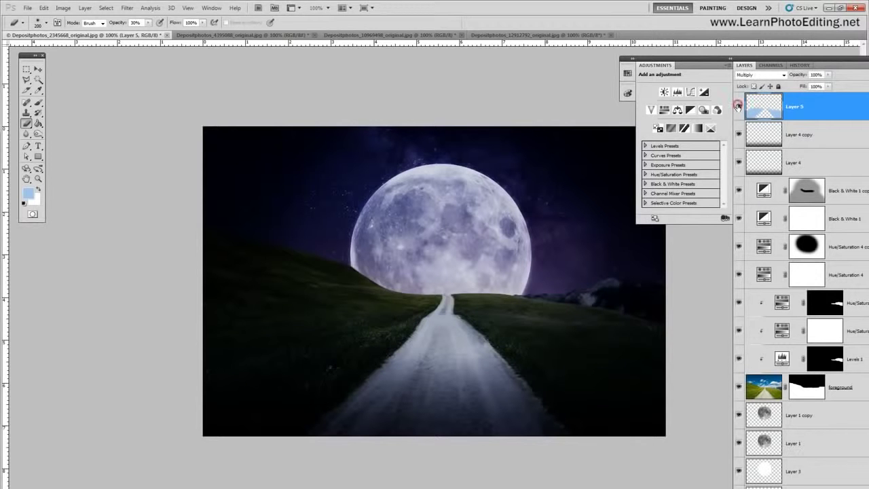
{"action": "left_click", "coordinate": [738, 107]}
{"action": "left_click", "coordinate": [738, 107]}
{"action": "left_click", "coordinate": [738, 107]}
{"action": "left_click", "coordinate": [738, 107]}
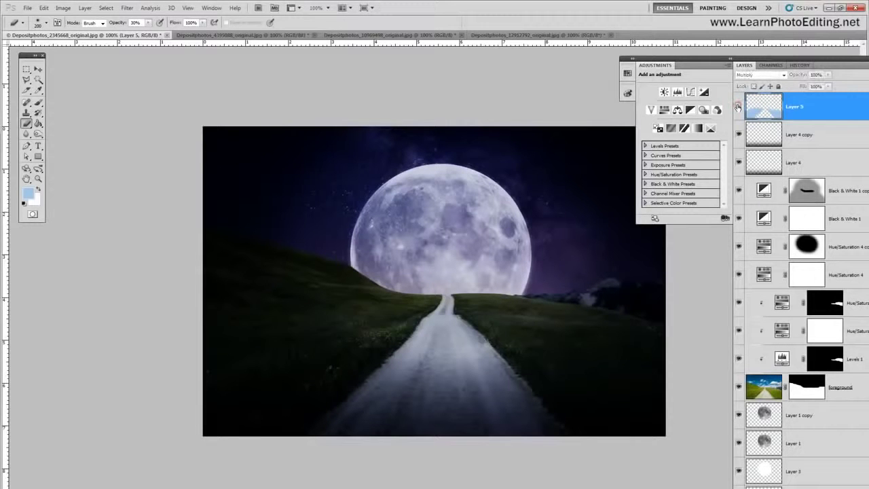
{"action": "left_click", "coordinate": [738, 106]}
{"action": "left_click", "coordinate": [738, 107]}
{"action": "left_click", "coordinate": [738, 107]}
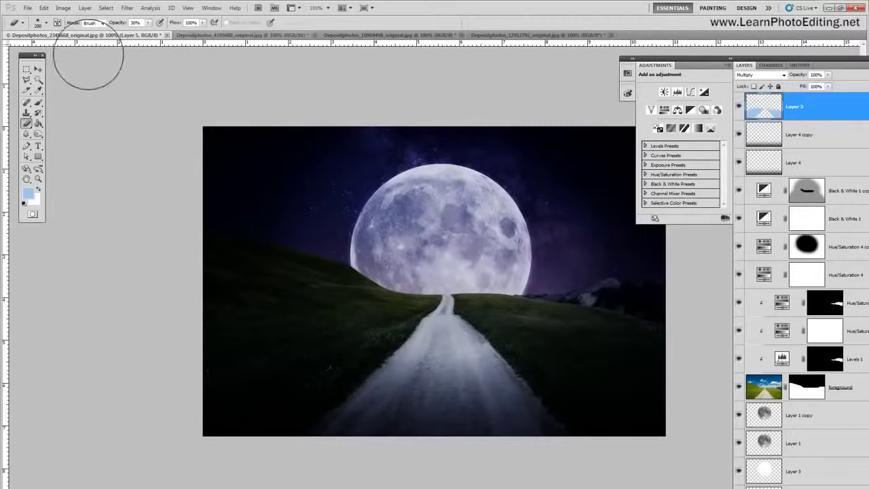
In the dog photo, select the white background and the faint shadow beneath the dog with the Magic Wand tool.
{"action": "left_click", "coordinate": [38, 68]}
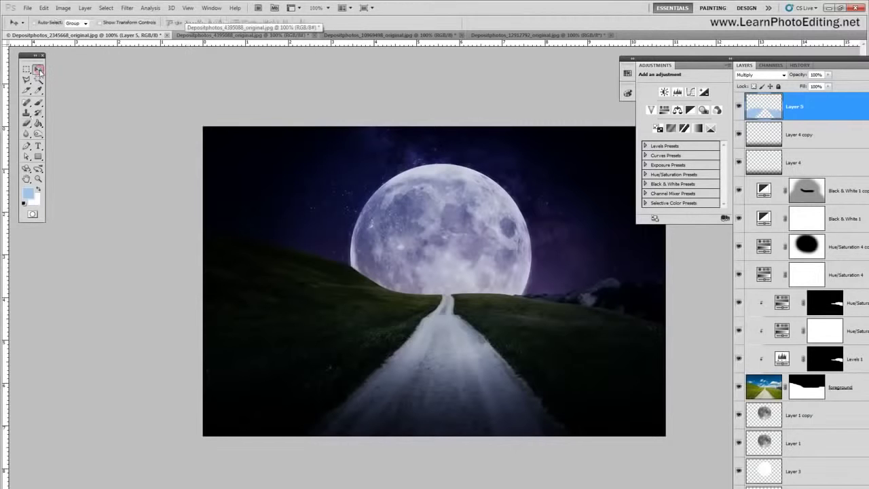
{"action": "left_click", "coordinate": [388, 35]}
{"action": "left_click", "coordinate": [39, 79]}
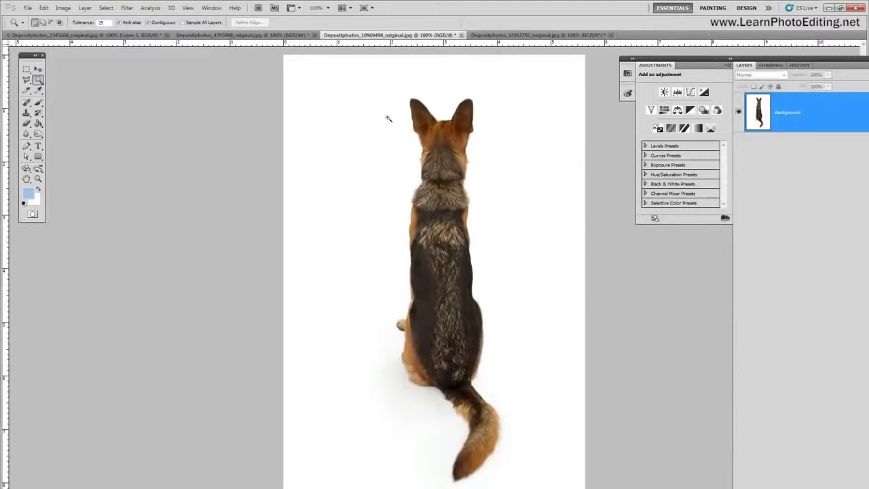
{"action": "left_click", "coordinate": [543, 131]}
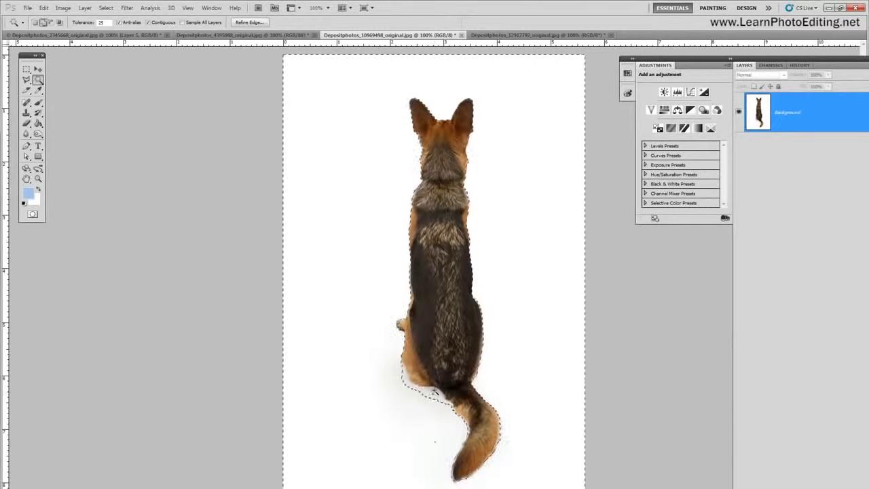
{"action": "left_click", "coordinate": [426, 410], "text": "alt"}
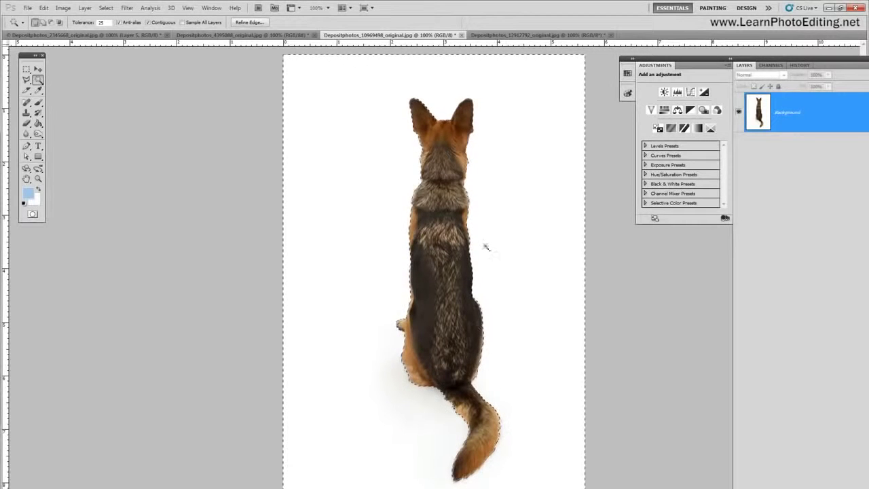
Invert the selection so the dog is selected, and add a new blank layer above the Background.
{"action": "left_click", "coordinate": [106, 7]}
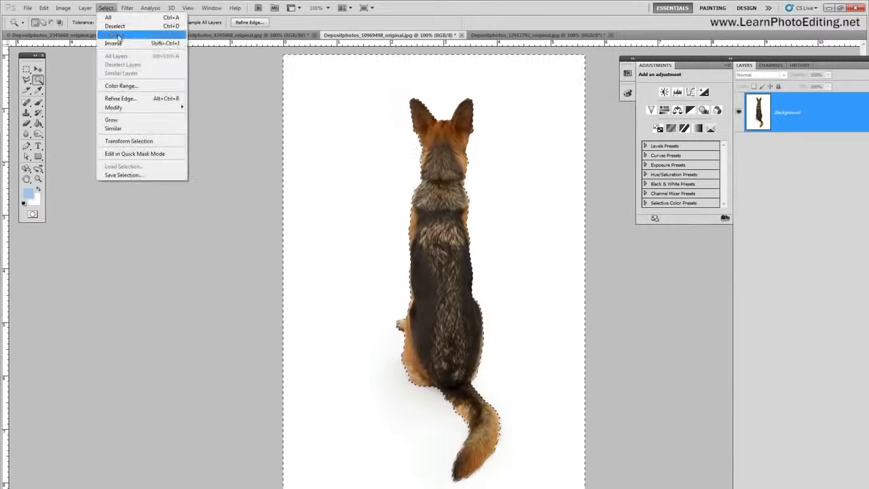
{"action": "left_click", "coordinate": [114, 44]}
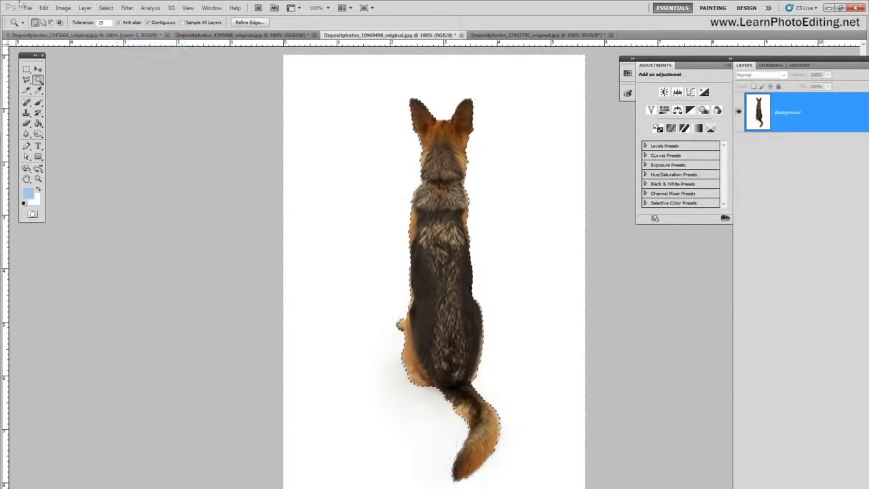
{"action": "left_click", "coordinate": [85, 8]}
{"action": "mouse_move", "coordinate": [188, 8]}
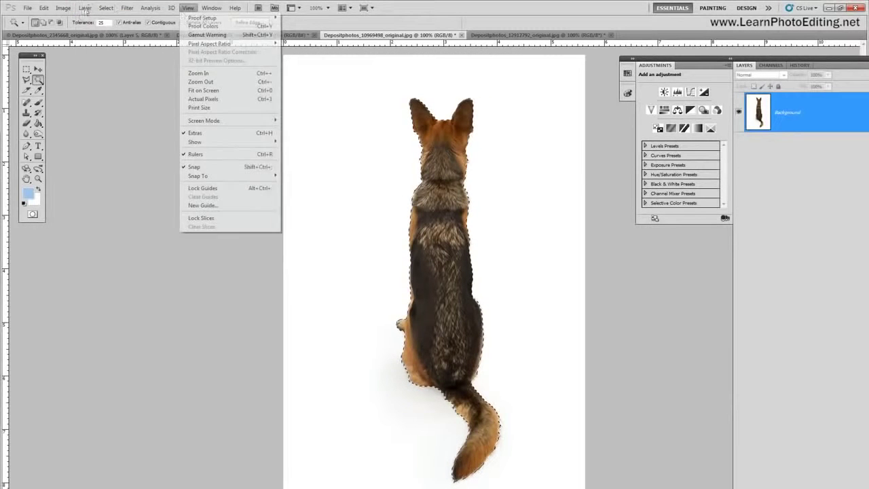
{"action": "mouse_move", "coordinate": [84, 7]}
{"action": "mouse_move", "coordinate": [162, 18]}
{"action": "left_click", "coordinate": [204, 18]}
{"action": "left_click", "coordinate": [454, 81]}
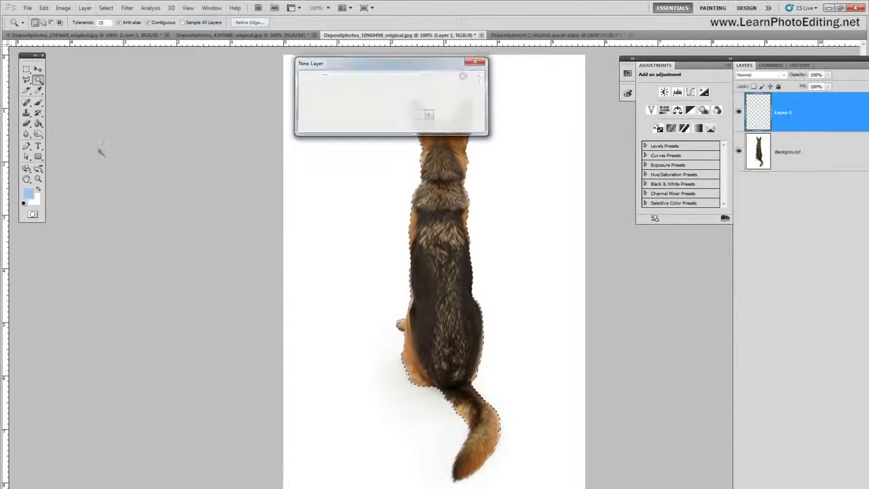
Reset the colors to default and fill the dog selection with black on Layer 1 using the Paint Bucket.
{"action": "left_click", "coordinate": [24, 203]}
{"action": "left_click", "coordinate": [38, 123]}
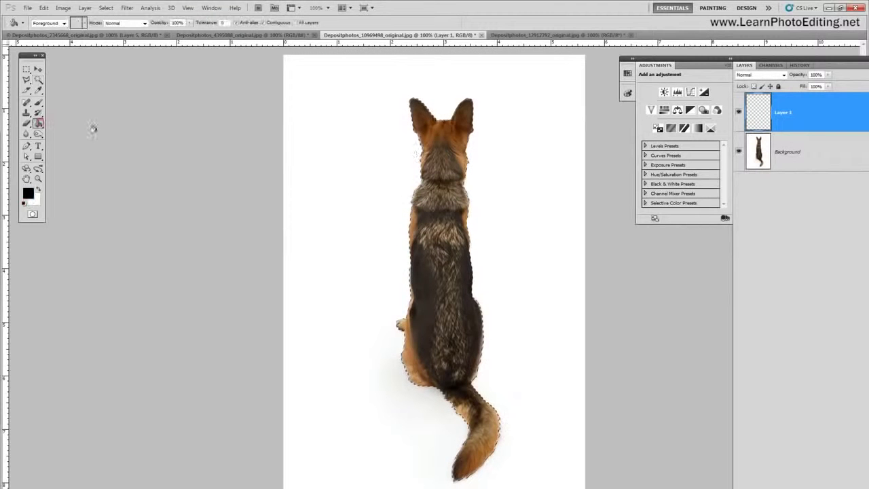
{"action": "left_click", "coordinate": [421, 145]}
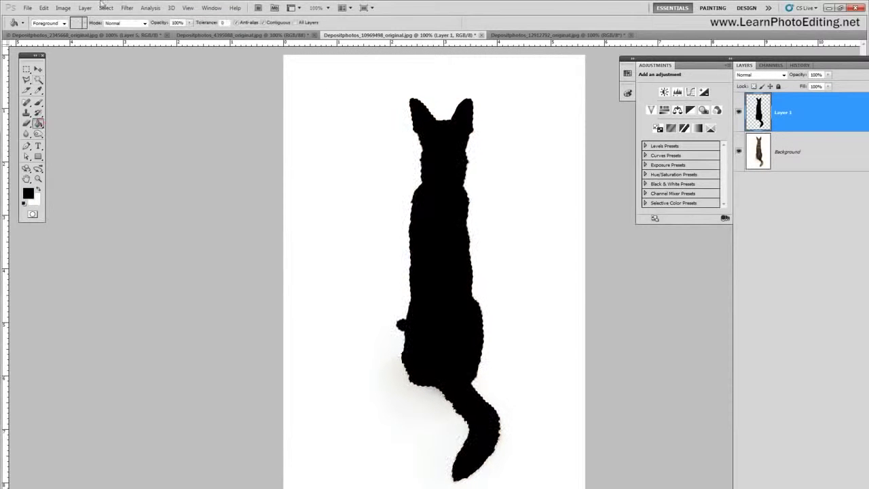
Copy the black dog silhouette and paste it into the moonlit road composite.
{"action": "left_click", "coordinate": [43, 7]}
{"action": "left_click", "coordinate": [64, 68]}
{"action": "left_click", "coordinate": [68, 34]}
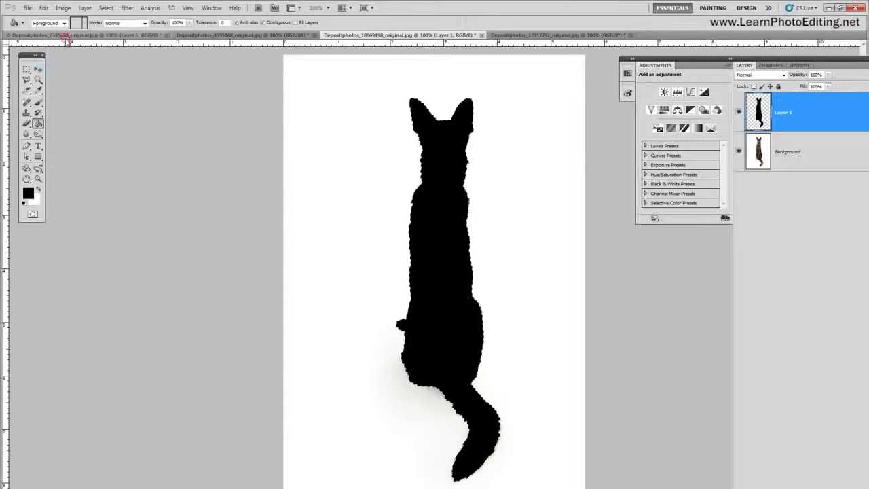
{"action": "left_click", "coordinate": [43, 8]}
{"action": "left_click", "coordinate": [62, 84]}
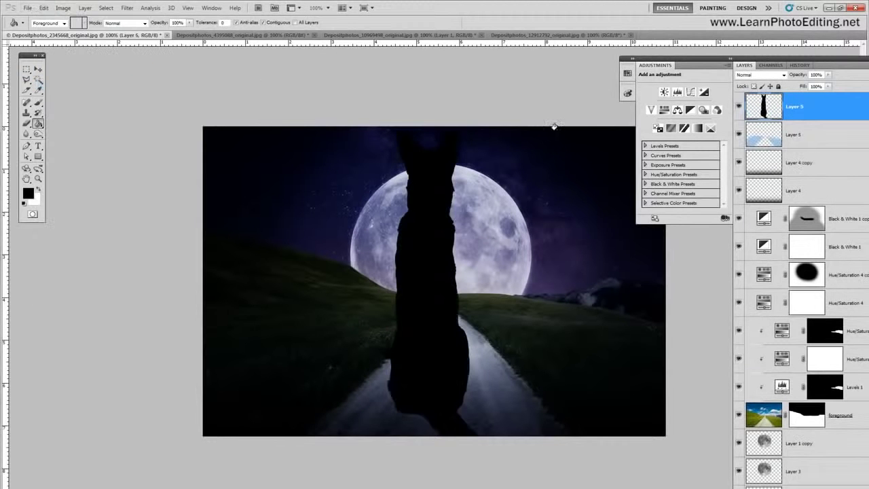
Scale the pasted dog silhouette to about 17% and place it in the middle of the road below the moon.
{"action": "left_click", "coordinate": [44, 8]}
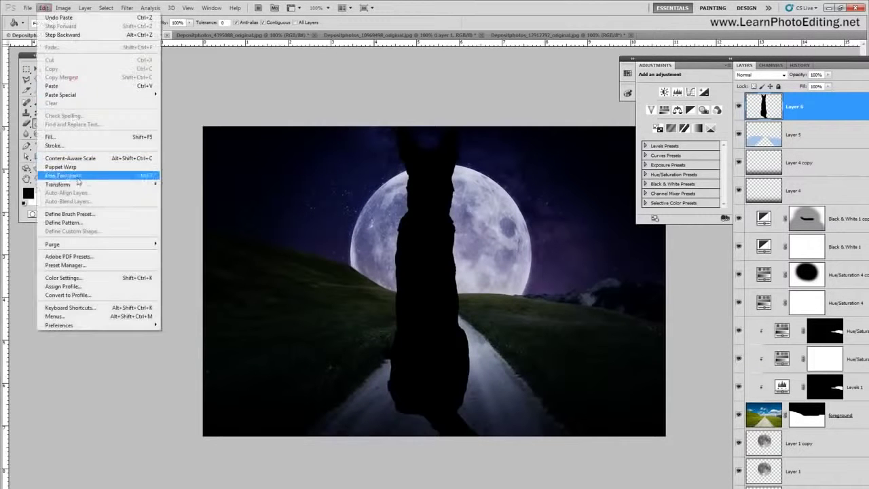
{"action": "mouse_move", "coordinate": [78, 184]}
{"action": "left_click", "coordinate": [180, 196]}
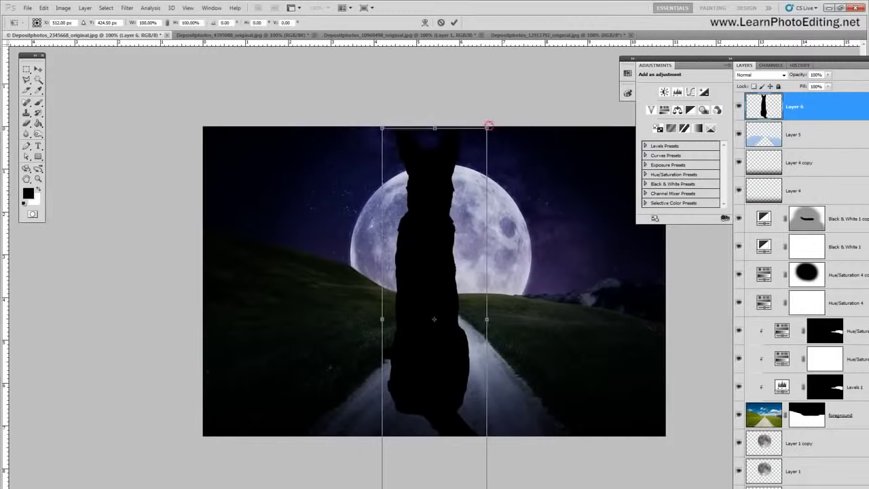
{"action": "left_click_drag", "start_coordinate": [488, 127], "coordinate": [434, 324]}
{"action": "left_click_drag", "start_coordinate": [410, 377], "coordinate": [447, 261]}
{"action": "left_click_drag", "start_coordinate": [474, 196], "coordinate": [455, 333]}
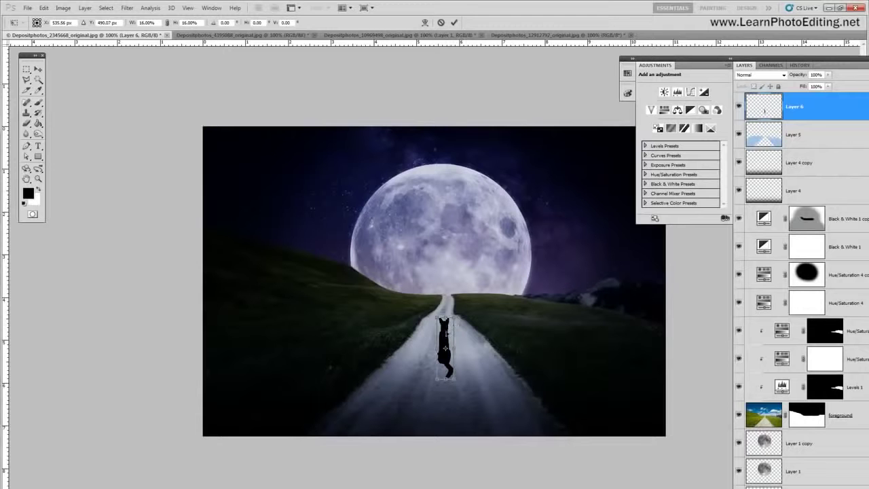
{"action": "left_click_drag", "start_coordinate": [443, 333], "coordinate": [457, 315]}
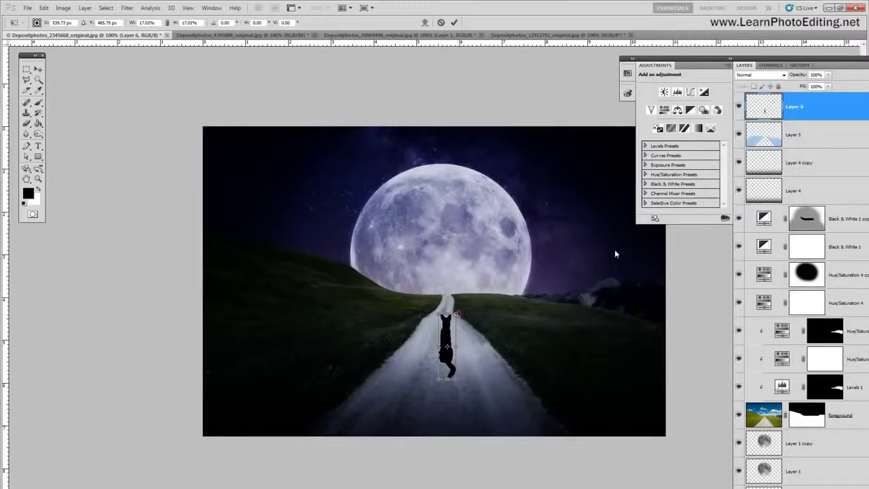
{"action": "left_click", "coordinate": [38, 69]}
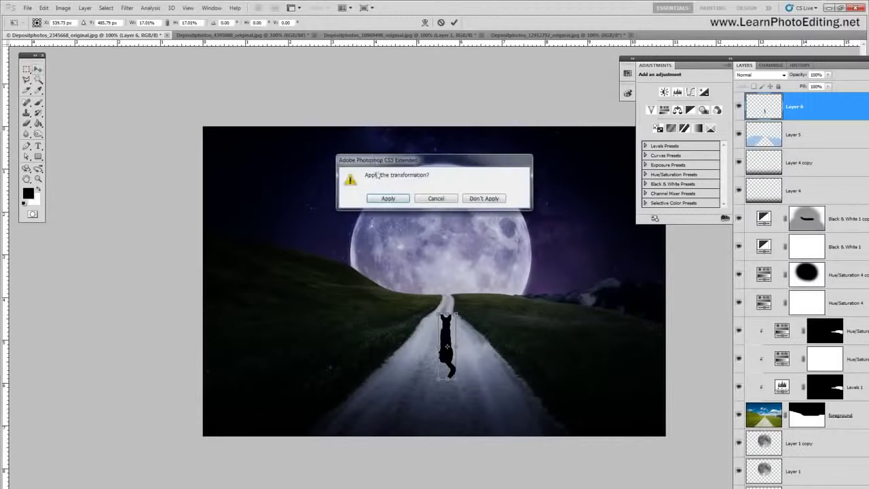
{"action": "left_click", "coordinate": [387, 197]}
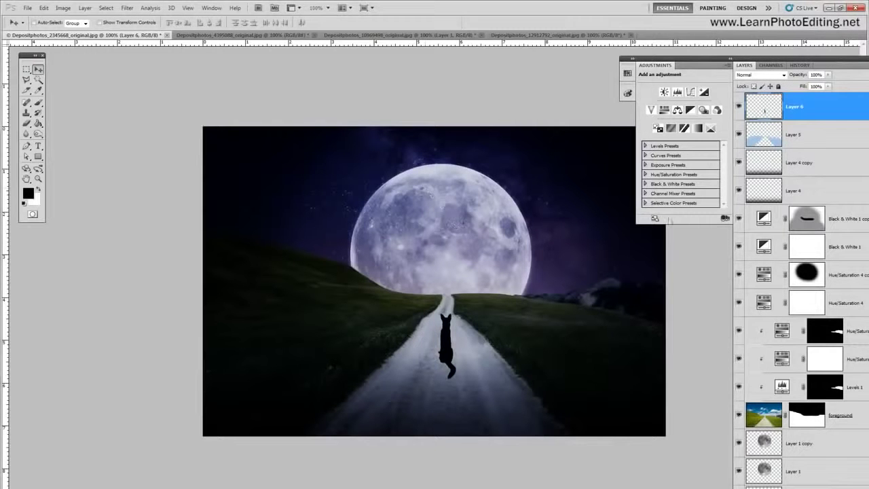
Rename the silhouette layer as dog.
{"action": "double_click", "coordinate": [795, 109]}
{"action": "type", "text": "c"}
{"action": "key", "text": "Return"}
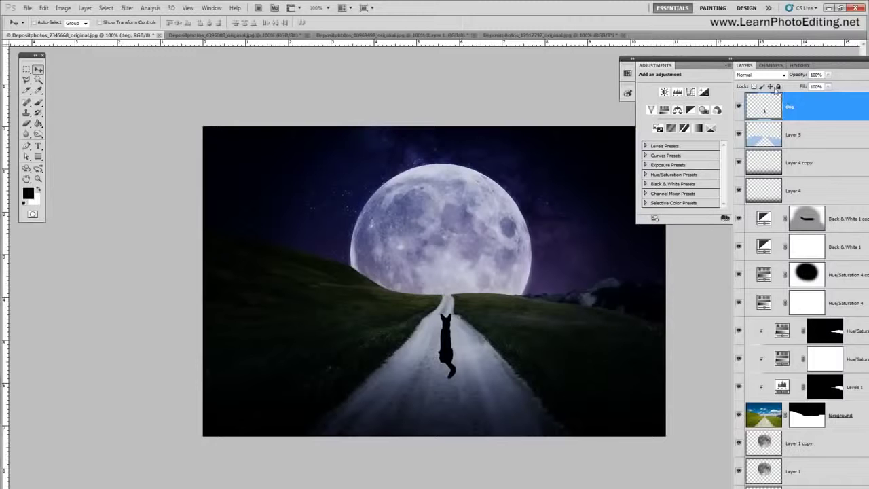
Add a new blank layer directly above Layer 5, beneath the dog layer.
{"action": "left_click", "coordinate": [802, 134]}
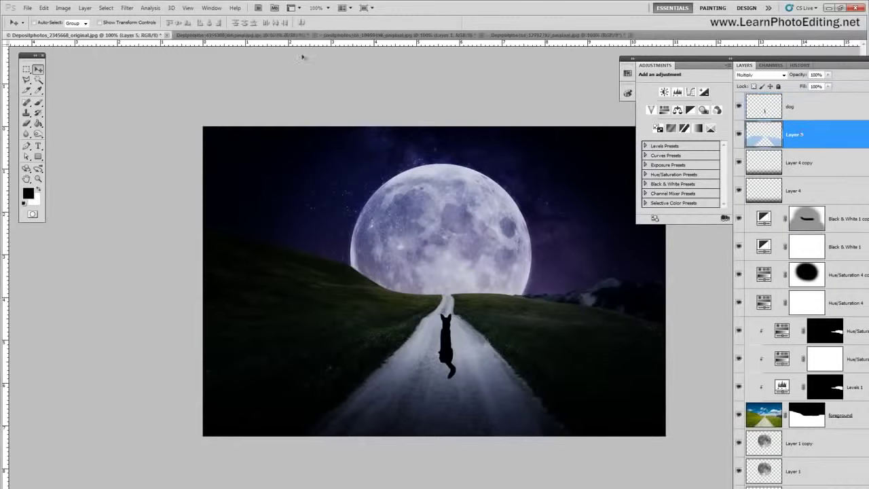
{"action": "left_click", "coordinate": [85, 7]}
{"action": "mouse_move", "coordinate": [87, 17]}
{"action": "left_click", "coordinate": [210, 25]}
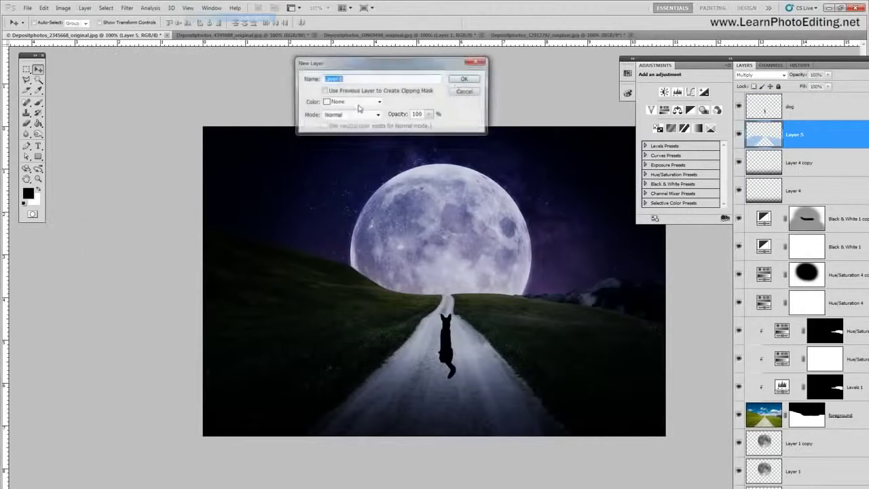
{"action": "left_click", "coordinate": [463, 83]}
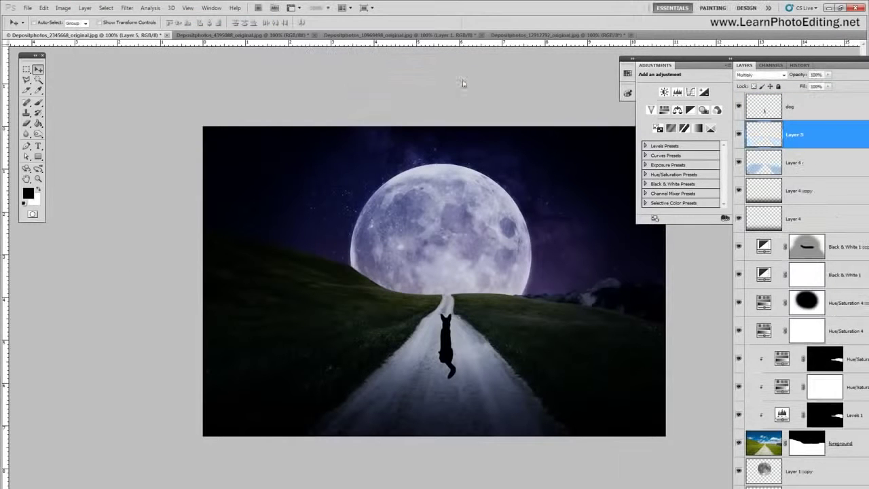
Brush a soft black shadow at the dog's base on Layer 6 with a 70 px brush at 40% opacity.
{"action": "left_click", "coordinate": [38, 104]}
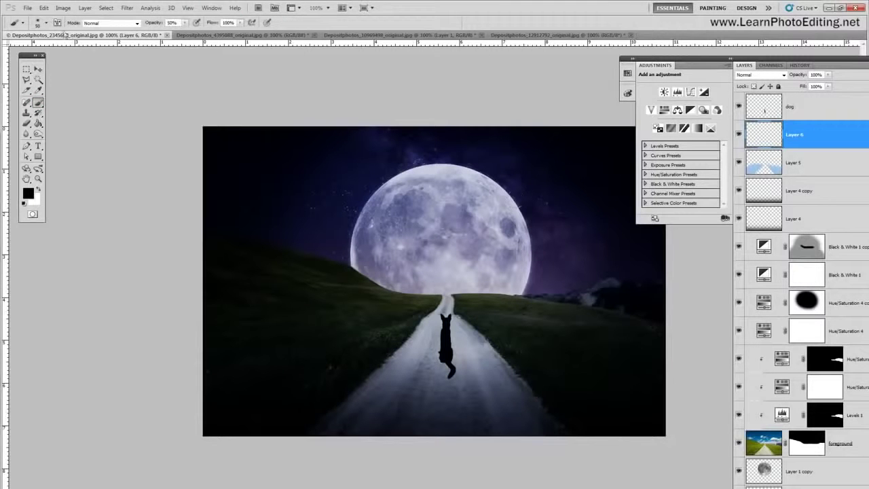
{"action": "left_click", "coordinate": [46, 23]}
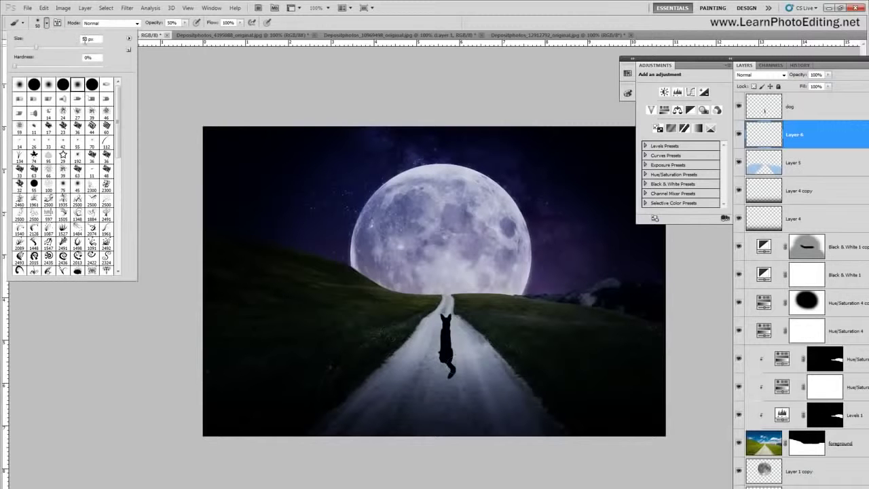
{"action": "left_click_drag", "start_coordinate": [85, 40], "coordinate": [73, 40]}
{"action": "type", "text": "7"}
{"action": "left_click", "coordinate": [171, 25]}
{"action": "type", "text": "40"}
{"action": "key", "text": "Return"}
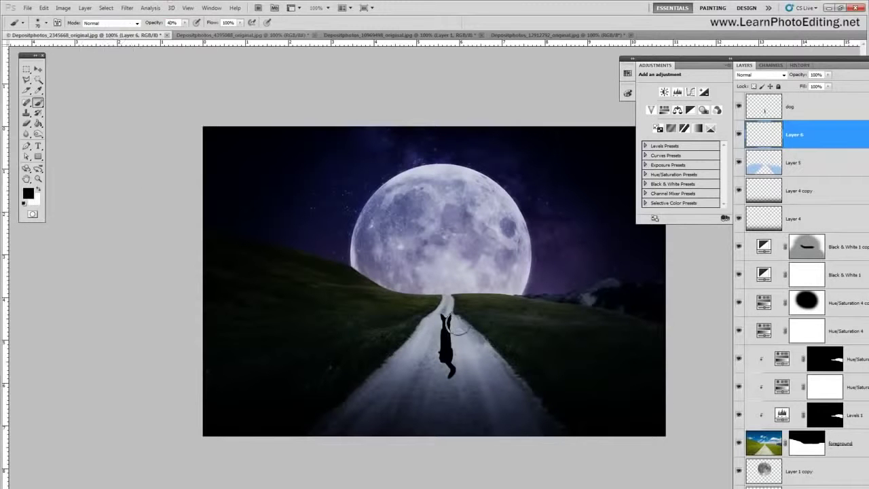
{"action": "left_click_drag", "start_coordinate": [445, 356], "coordinate": [446, 360]}
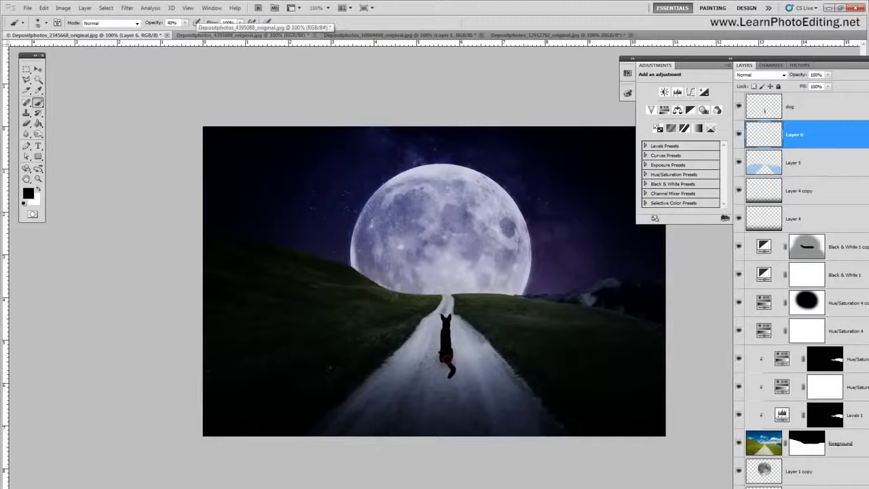
Set the brush size to 30 px and its opacity to 40% for shading close around the dog's base.
{"action": "left_click", "coordinate": [46, 23]}
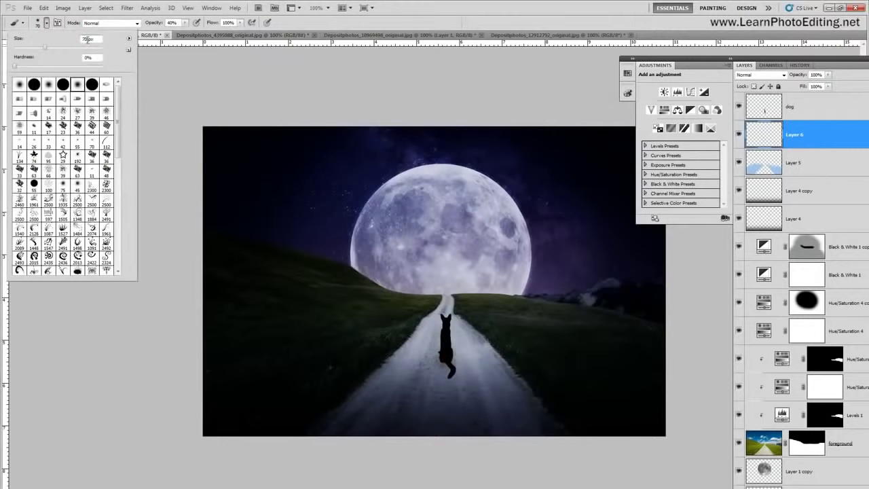
{"action": "double_click", "coordinate": [87, 39]}
{"action": "type", "text": "30"}
{"action": "left_click", "coordinate": [169, 22]}
{"action": "type", "text": "5"}
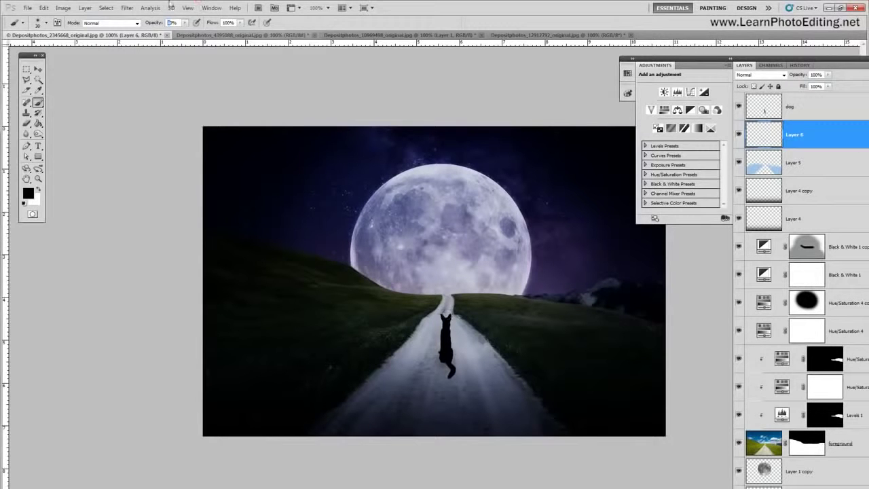
{"action": "left_click", "coordinate": [188, 7]}
{"action": "left_click", "coordinate": [203, 73]}
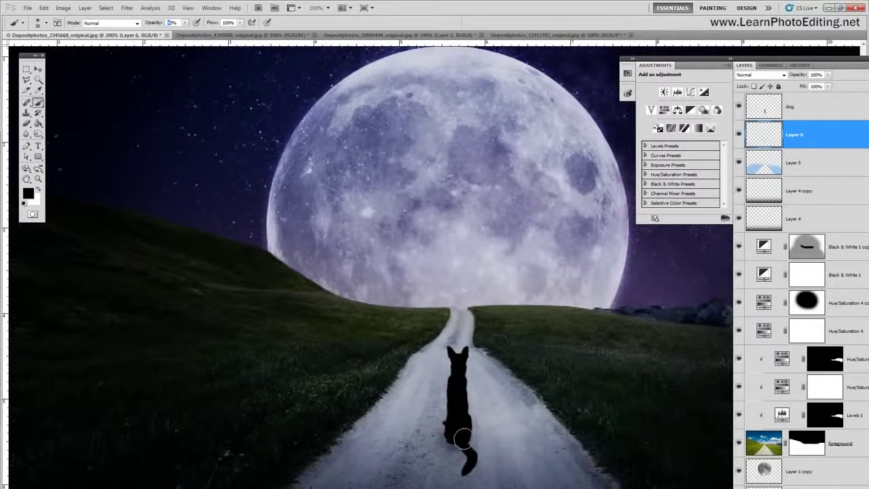
{"action": "key", "text": "4"}
Compare the scene at actual size with and without the Layer 6 shadow by toggling the layer's visibility.
{"action": "left_click", "coordinate": [188, 8]}
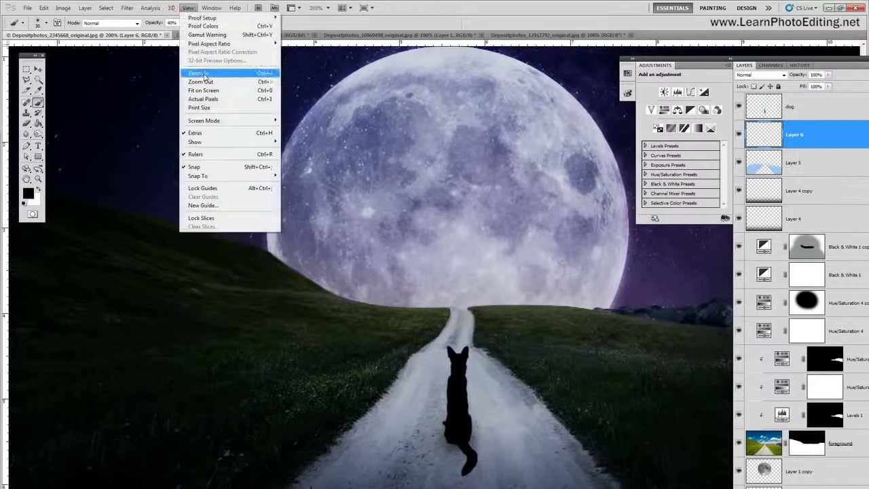
{"action": "left_click", "coordinate": [197, 96]}
{"action": "left_click", "coordinate": [739, 135]}
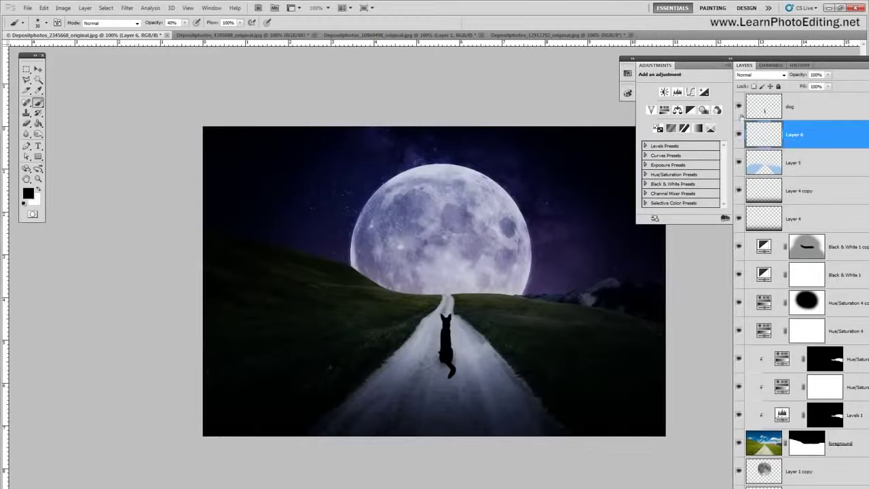
{"action": "left_click", "coordinate": [738, 135]}
{"action": "left_click", "coordinate": [738, 136]}
Duplicate the dog layer.
{"action": "left_click", "coordinate": [804, 115]}
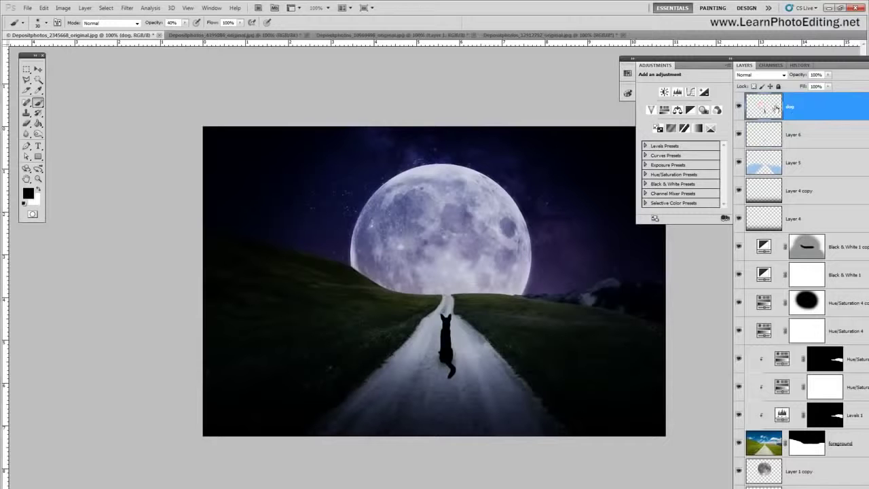
{"action": "left_click", "coordinate": [775, 107], "text": "ctrl"}
{"action": "left_click", "coordinate": [102, 8]}
{"action": "left_click", "coordinate": [99, 24]}
{"action": "left_click", "coordinate": [85, 8]}
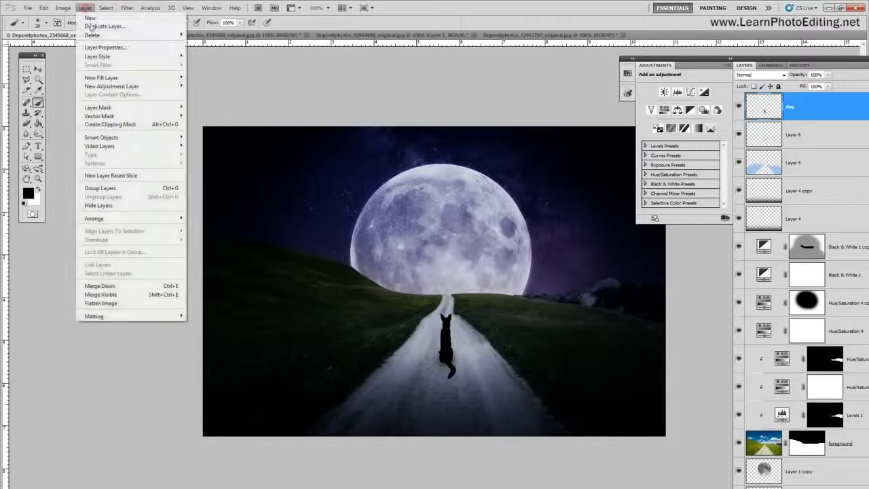
{"action": "left_click", "coordinate": [91, 25]}
{"action": "left_click", "coordinate": [191, 114]}
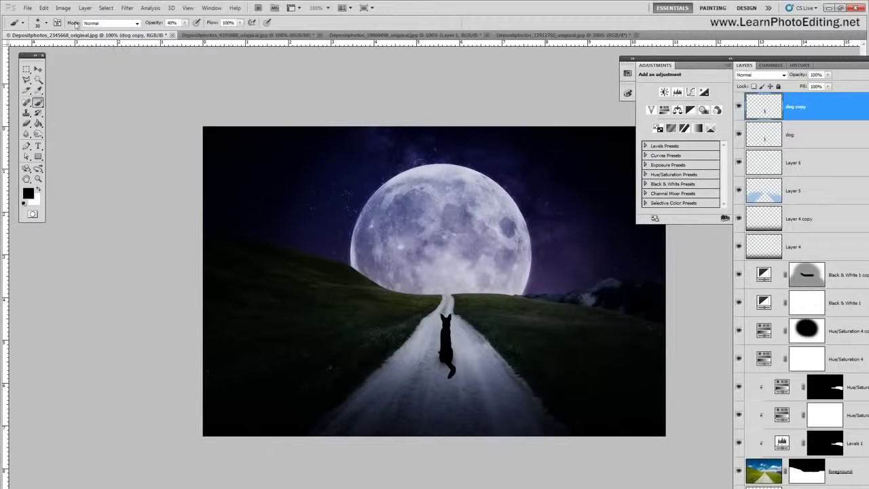
Flip the duplicated dog vertically and move it down the road beneath the original as its cast shadow.
{"action": "left_click", "coordinate": [43, 8]}
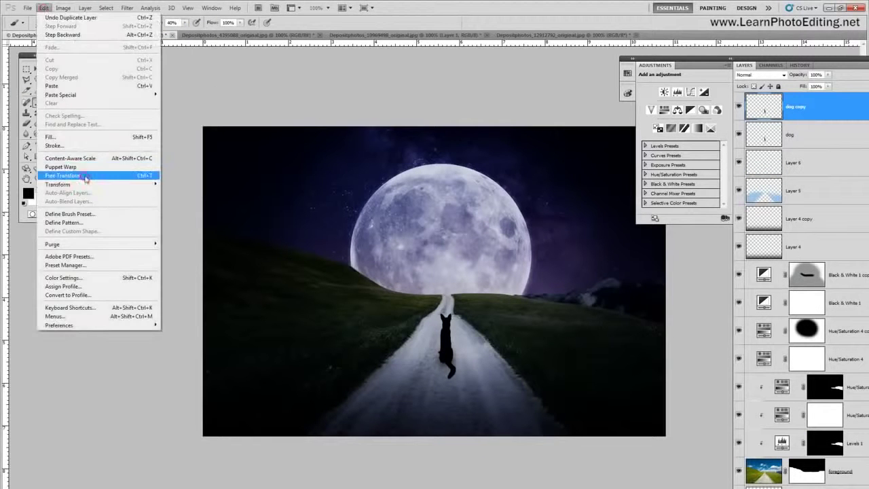
{"action": "mouse_move", "coordinate": [82, 184]}
{"action": "left_click", "coordinate": [191, 291]}
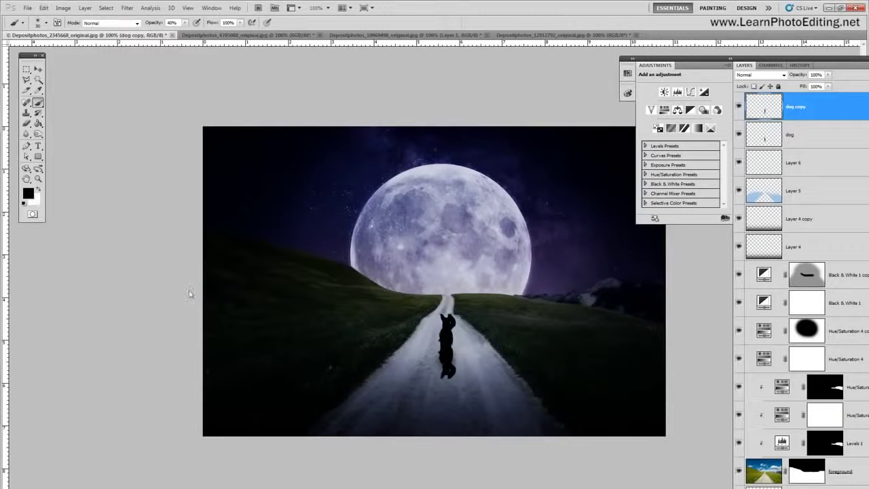
{"action": "left_click", "coordinate": [38, 69]}
{"action": "left_click_drag", "start_coordinate": [416, 218], "coordinate": [411, 250]}
Apply a slight perspective transform to the flipped dog copy, pulling its lower end outward.
{"action": "left_click", "coordinate": [44, 7]}
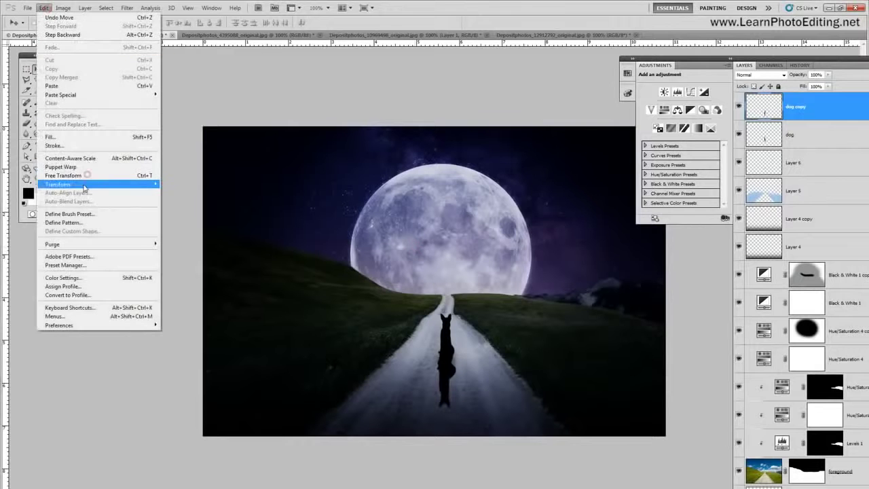
{"action": "mouse_move", "coordinate": [84, 186]}
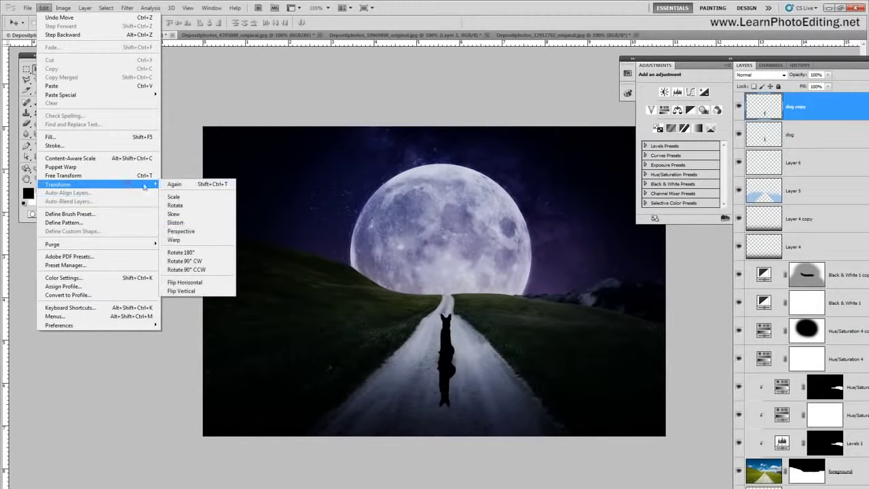
{"action": "left_click", "coordinate": [181, 232]}
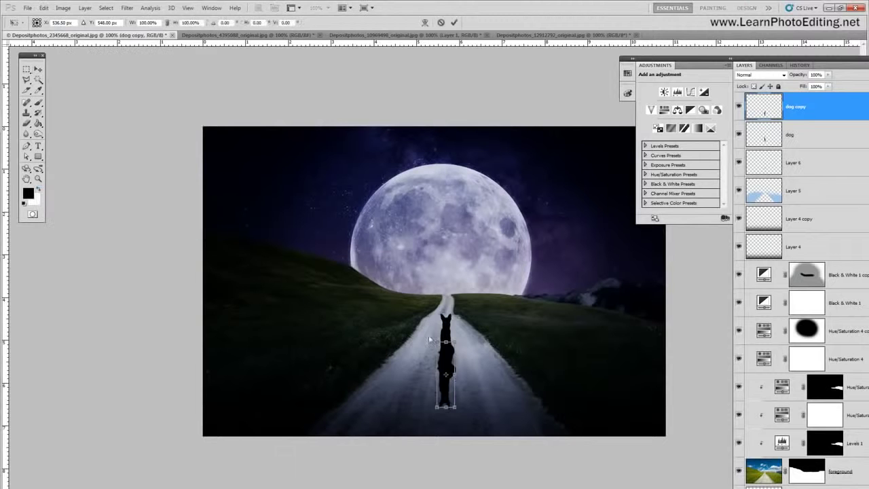
{"action": "left_click_drag", "start_coordinate": [436, 408], "coordinate": [453, 399]}
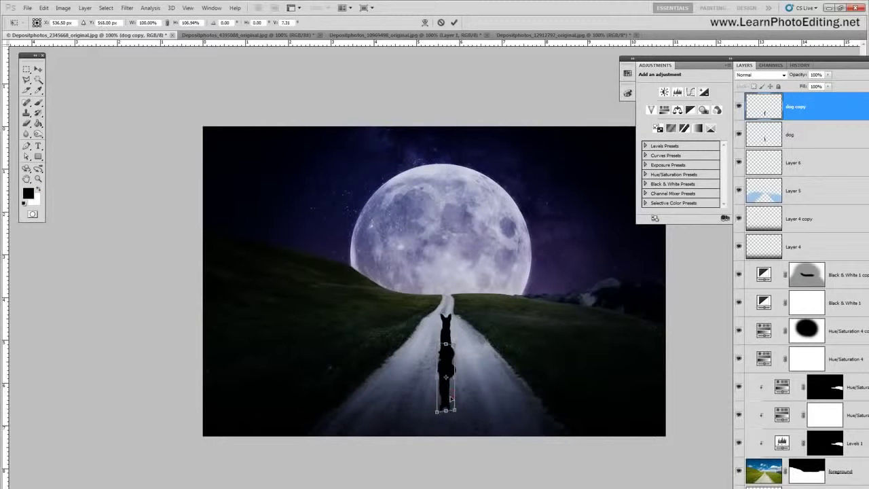
Rotate the flipped dog copy about 17° clockwise and shift it to line up beneath the dog.
{"action": "left_click", "coordinate": [44, 7]}
{"action": "mouse_move", "coordinate": [136, 184]}
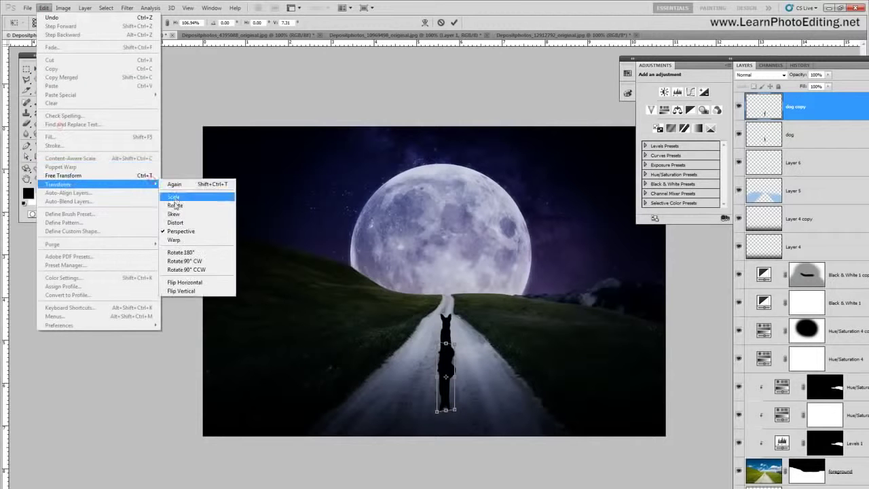
{"action": "left_click", "coordinate": [174, 203]}
{"action": "mouse_move", "coordinate": [438, 364]}
{"action": "left_mouse_down"}
{"action": "mouse_move", "coordinate": [447, 362]}
{"action": "mouse_move", "coordinate": [416, 369]}
{"action": "mouse_move", "coordinate": [444, 363]}
{"action": "left_mouse_up"}
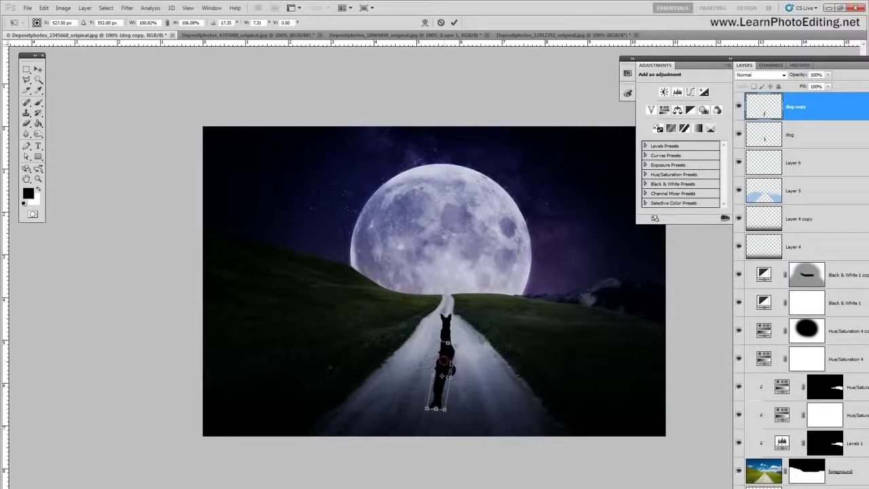
Distort the dog copy so the shadow stretches diagonally down the road from the dog's base, and apply the transformation.
{"action": "left_click", "coordinate": [43, 7]}
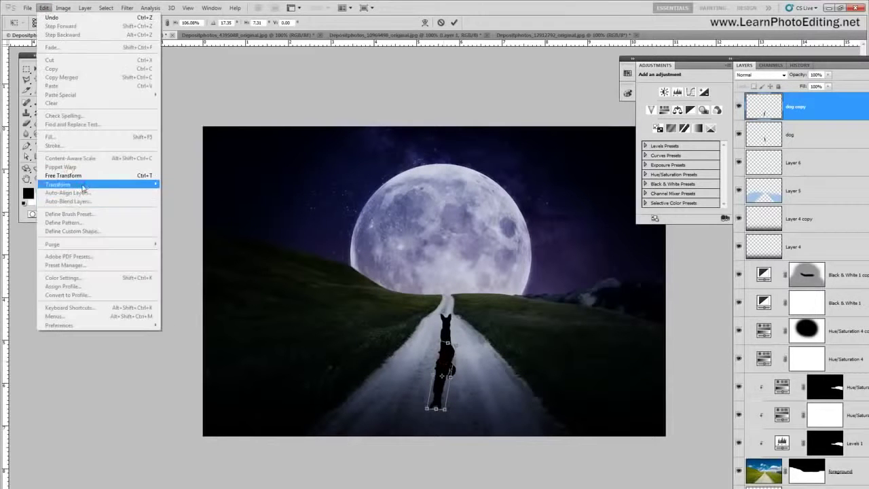
{"action": "mouse_move", "coordinate": [83, 188]}
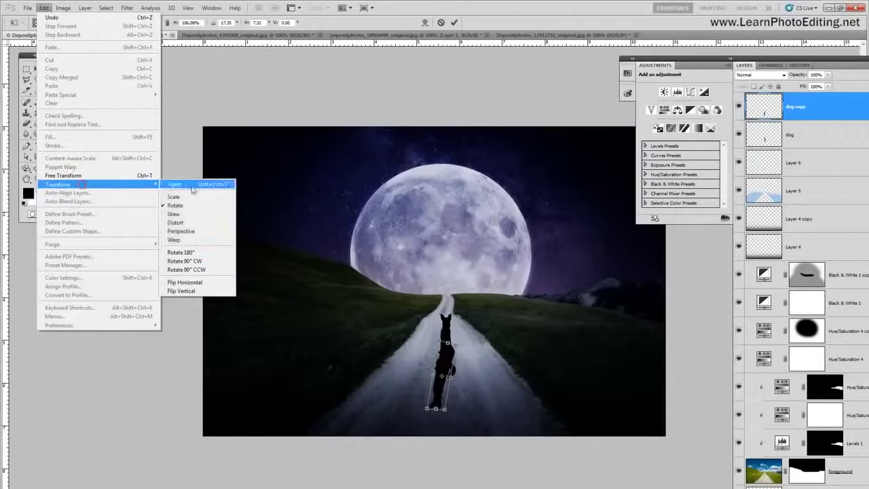
{"action": "left_click", "coordinate": [176, 223]}
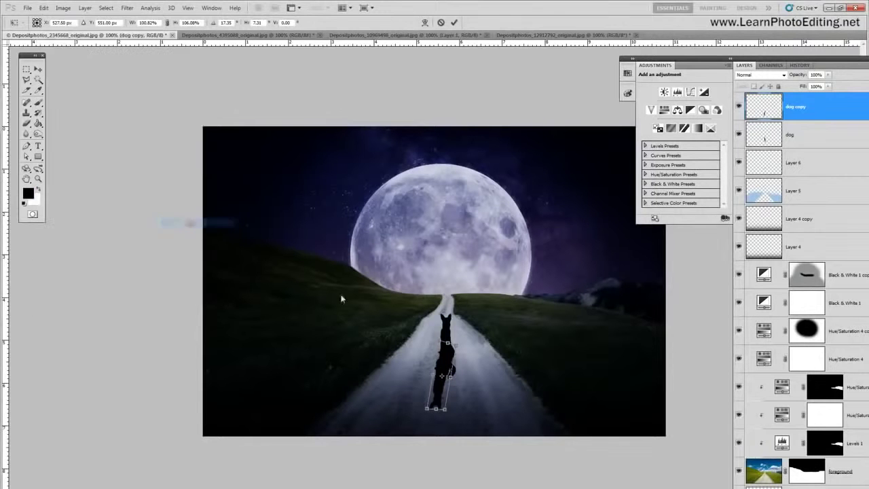
{"action": "left_click_drag", "start_coordinate": [428, 408], "coordinate": [421, 426]}
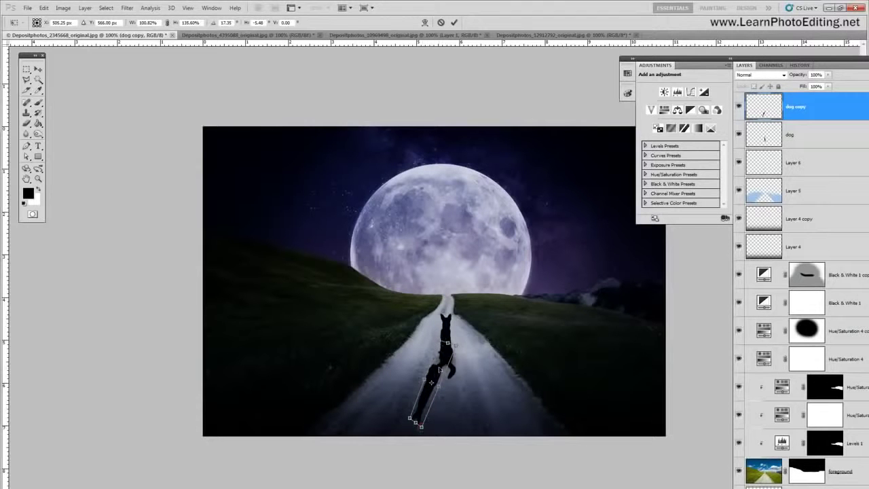
{"action": "left_click_drag", "start_coordinate": [440, 368], "coordinate": [443, 365]}
{"action": "left_click_drag", "start_coordinate": [446, 362], "coordinate": [448, 361]}
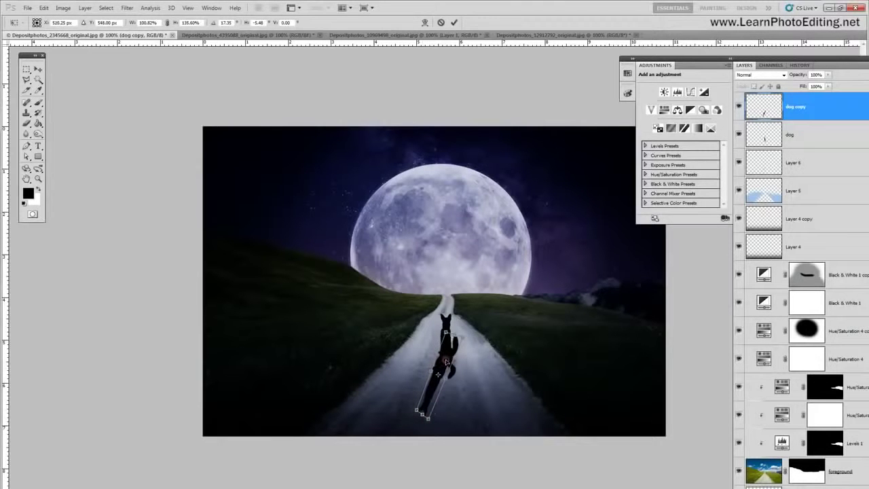
{"action": "left_click_drag", "start_coordinate": [417, 411], "coordinate": [434, 389]}
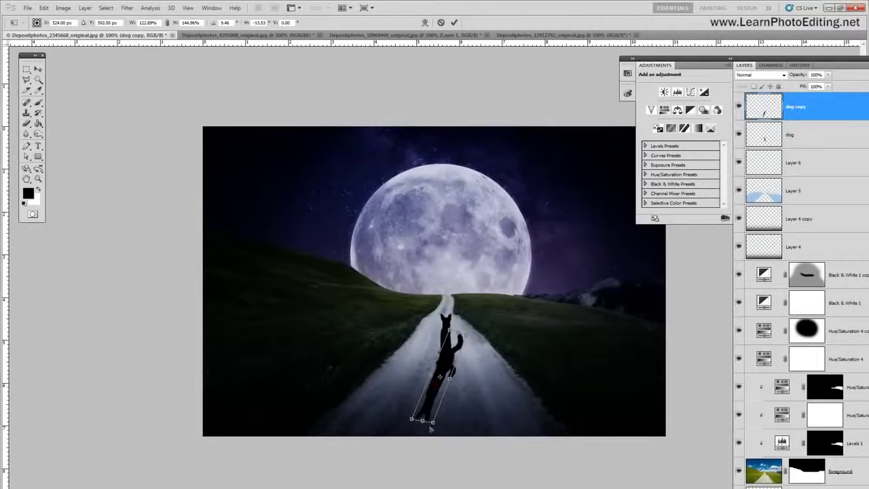
{"action": "left_click_drag", "start_coordinate": [429, 409], "coordinate": [428, 412]}
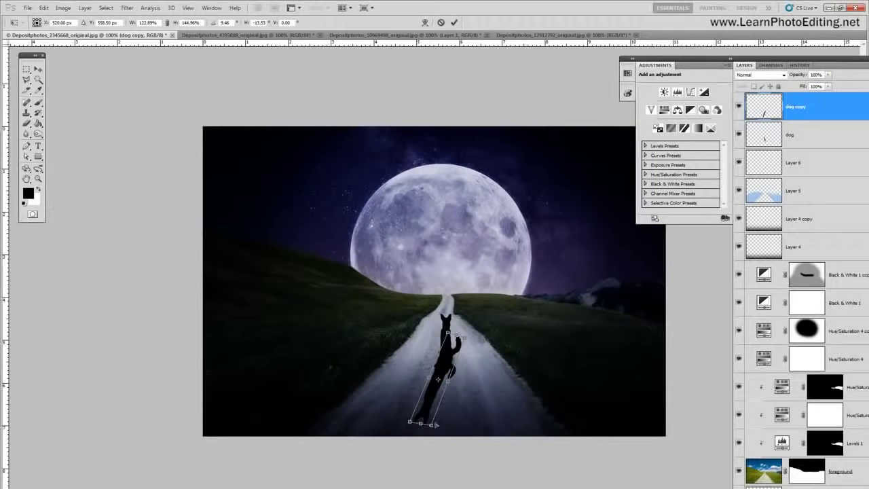
{"action": "left_click_drag", "start_coordinate": [432, 425], "coordinate": [411, 422]}
{"action": "left_click", "coordinate": [38, 68]}
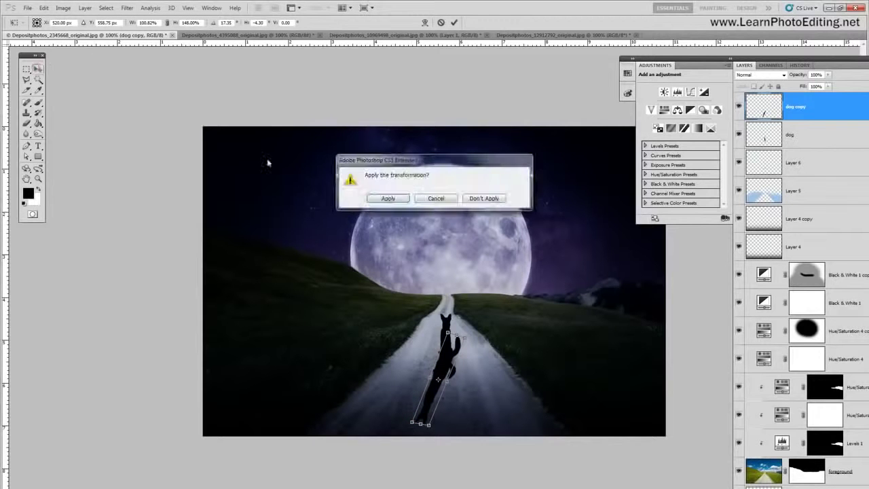
{"action": "left_click", "coordinate": [391, 199]}
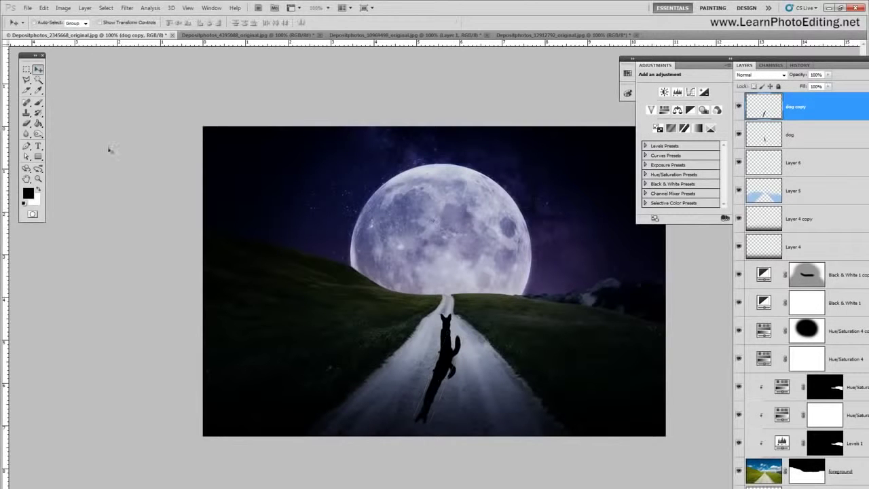
{"action": "left_click", "coordinate": [44, 8]}
{"action": "mouse_move", "coordinate": [122, 184]}
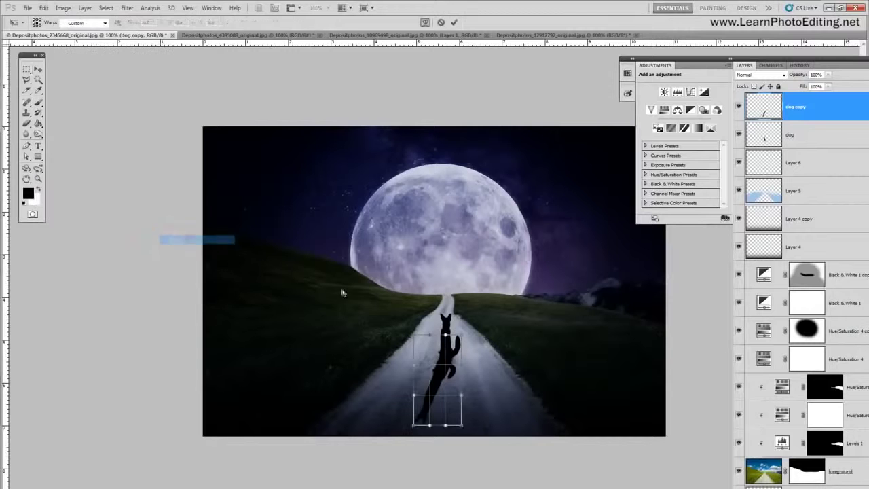
{"action": "left_click", "coordinate": [187, 239]}
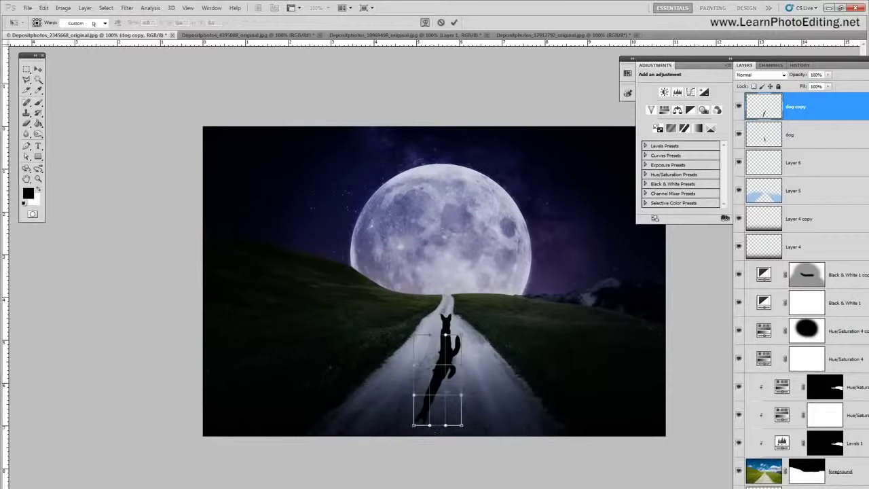
{"action": "left_click", "coordinate": [44, 8]}
{"action": "left_click", "coordinate": [44, 7]}
{"action": "left_click", "coordinate": [37, 70]}
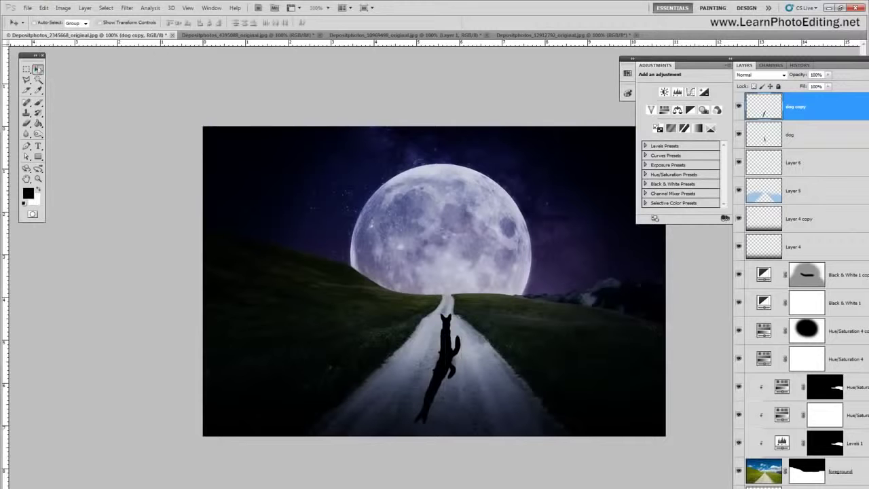
Select the shadow's ear end with the Polygonal Lasso, warp it farther down the road, apply the warp and deselect.
{"action": "left_click", "coordinate": [26, 79]}
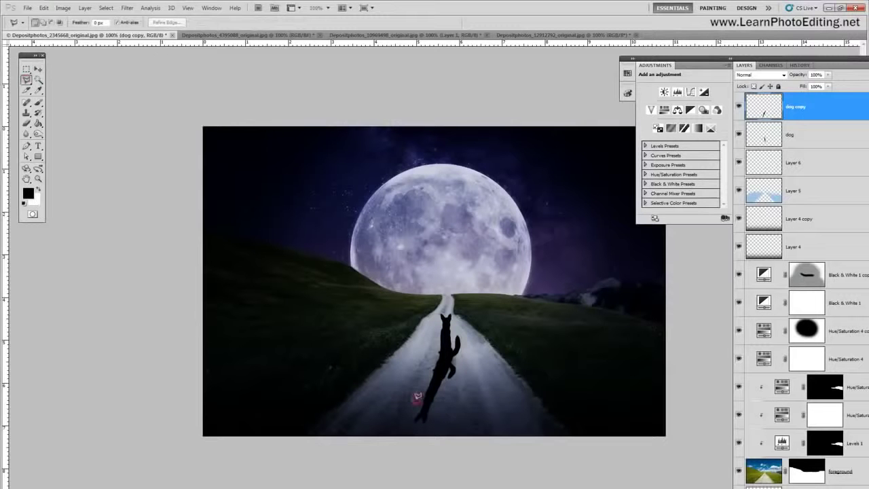
{"action": "left_click", "coordinate": [440, 407]}
{"action": "left_click", "coordinate": [430, 424]}
{"action": "left_click", "coordinate": [403, 425]}
{"action": "left_click", "coordinate": [400, 406]}
{"action": "left_click", "coordinate": [417, 401]}
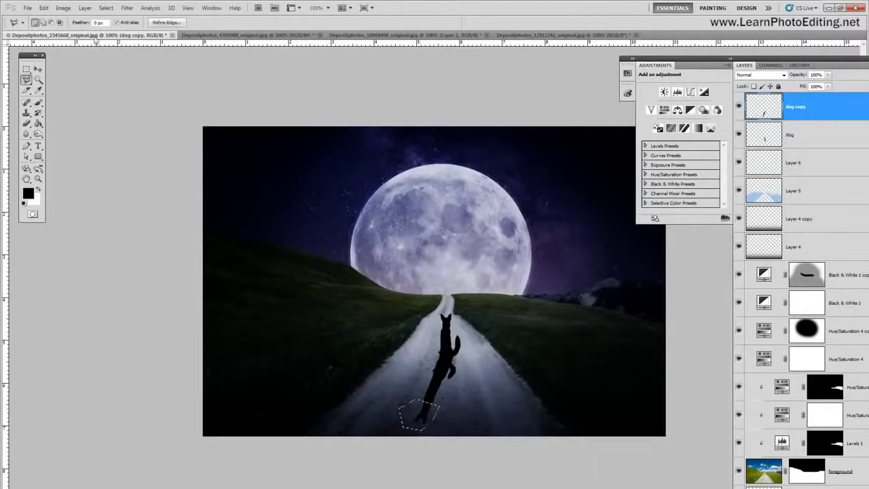
{"action": "left_click", "coordinate": [45, 8]}
{"action": "mouse_move", "coordinate": [70, 185]}
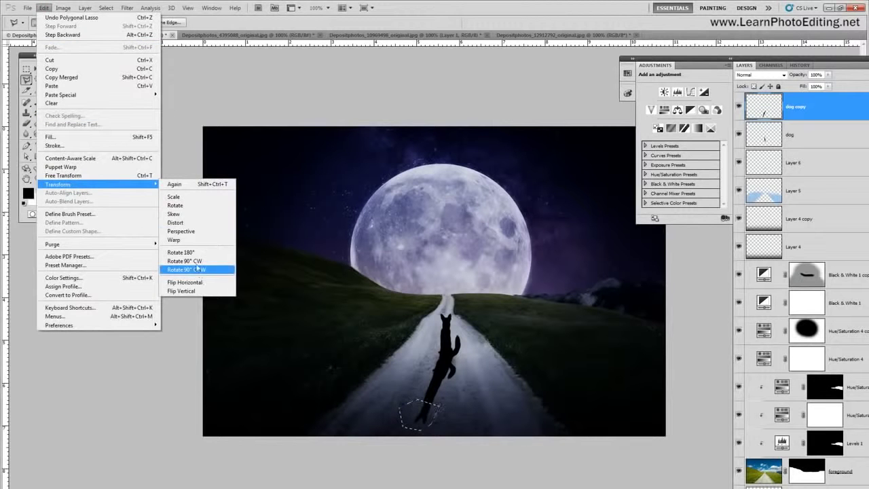
{"action": "left_click", "coordinate": [190, 240]}
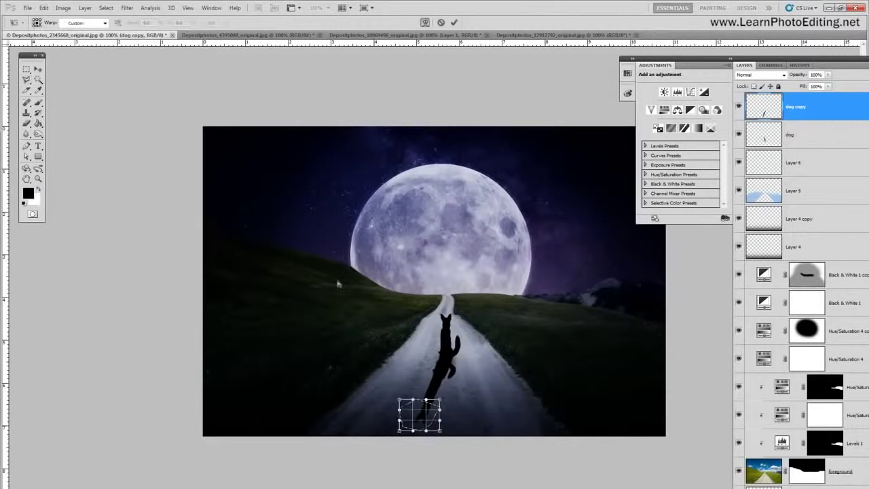
{"action": "left_click_drag", "start_coordinate": [400, 432], "coordinate": [445, 446]}
{"action": "left_click_drag", "start_coordinate": [391, 436], "coordinate": [372, 447]}
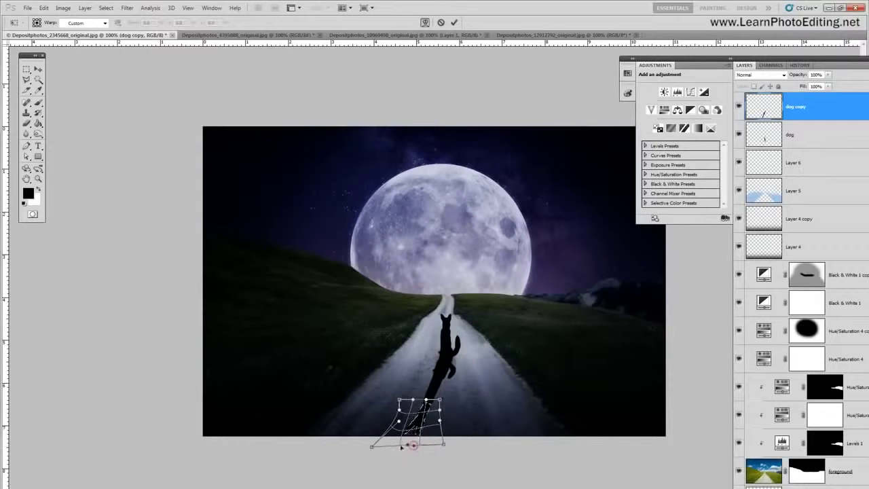
{"action": "left_click_drag", "start_coordinate": [372, 447], "coordinate": [436, 448]}
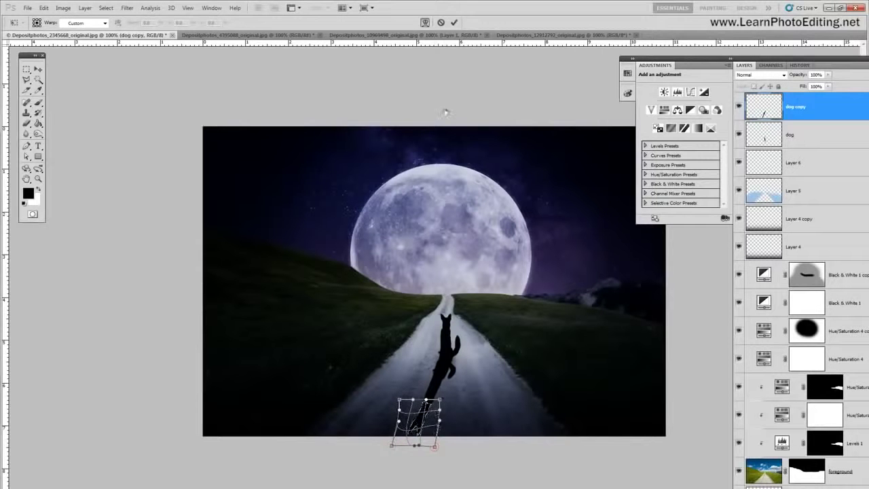
{"action": "left_click", "coordinate": [37, 70]}
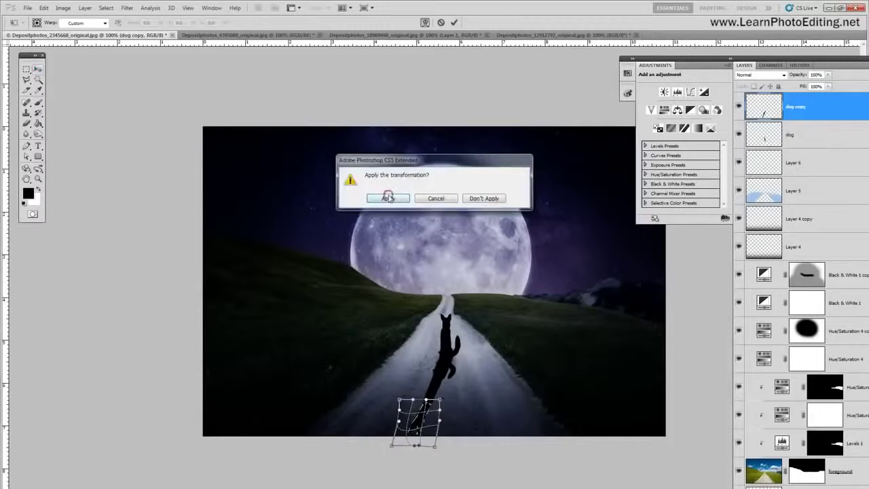
{"action": "left_click", "coordinate": [388, 197]}
{"action": "left_click", "coordinate": [107, 8]}
{"action": "left_click", "coordinate": [113, 26]}
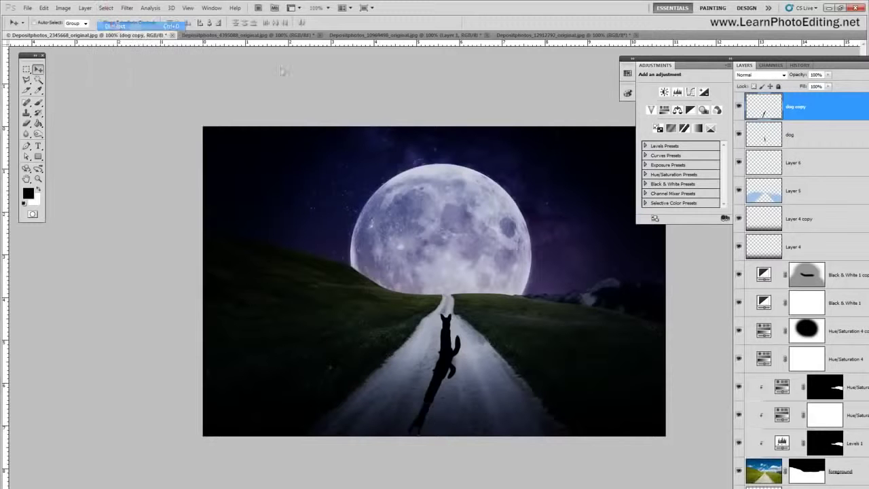
{"action": "left_click", "coordinate": [738, 107]}
{"action": "left_click", "coordinate": [739, 106]}
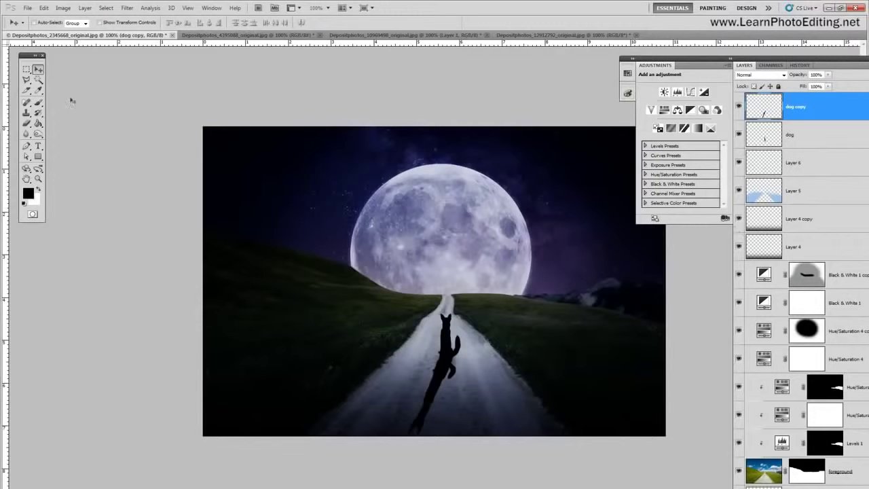
Cut the shadow's head end onto its own layer and move it back into line with the rest of the shadow.
{"action": "left_click", "coordinate": [27, 80]}
{"action": "mouse_move", "coordinate": [411, 391]}
{"action": "left_mouse_down"}
{"action": "mouse_move", "coordinate": [458, 434]}
{"action": "mouse_move", "coordinate": [453, 445]}
{"action": "mouse_move", "coordinate": [392, 451]}
{"action": "mouse_move", "coordinate": [402, 398]}
{"action": "mouse_move", "coordinate": [442, 402]}
{"action": "mouse_move", "coordinate": [443, 436]}
{"action": "mouse_move", "coordinate": [419, 453]}
{"action": "mouse_move", "coordinate": [390, 404]}
{"action": "left_mouse_up"}
{"action": "left_click", "coordinate": [43, 8]}
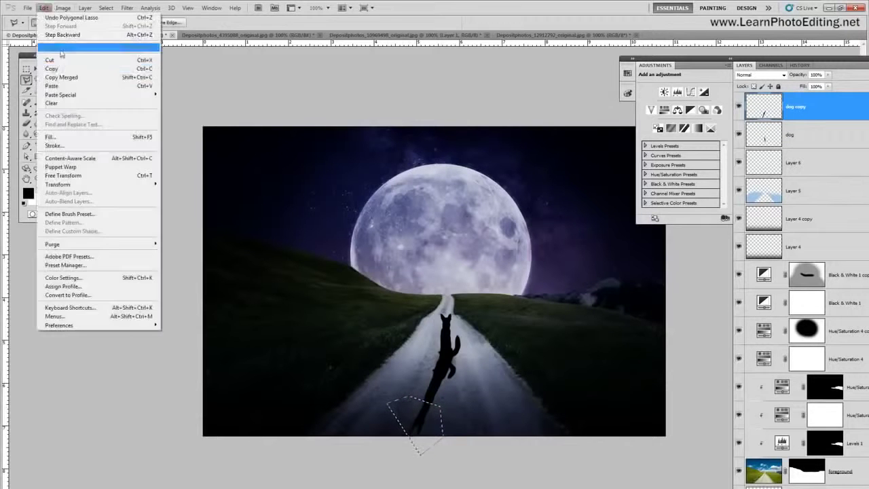
{"action": "left_click", "coordinate": [76, 61]}
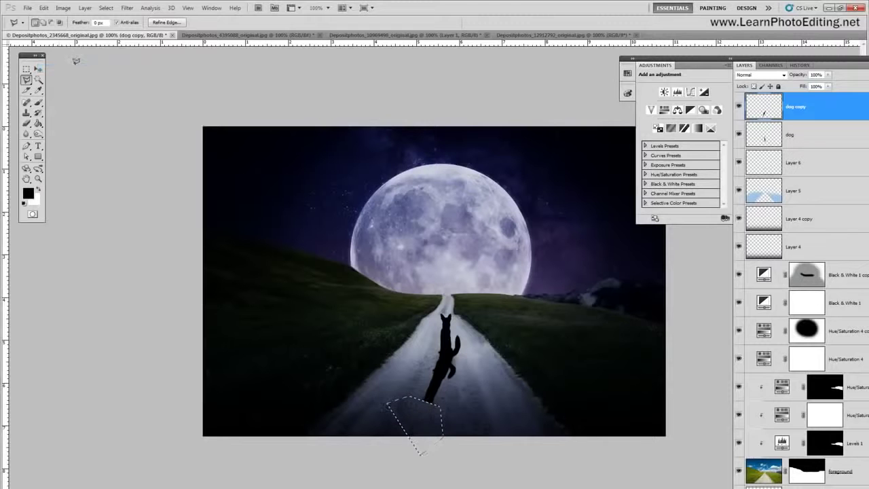
{"action": "left_click", "coordinate": [44, 8]}
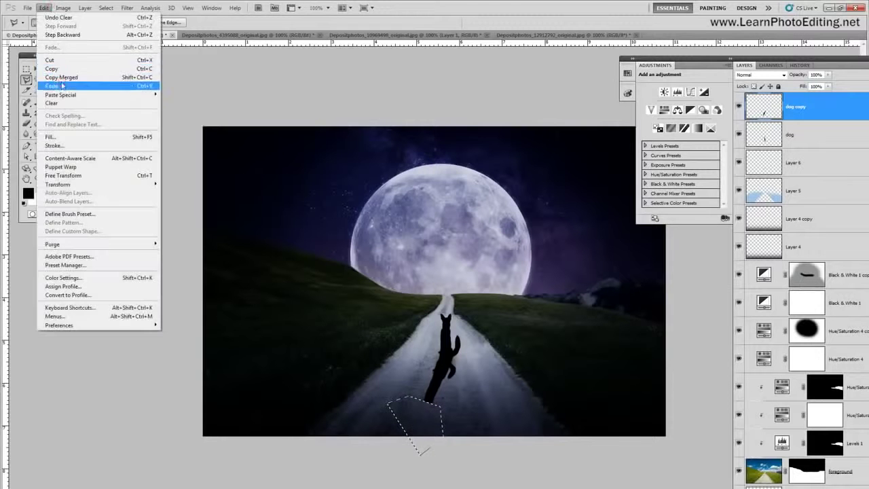
{"action": "left_click", "coordinate": [59, 85]}
{"action": "left_click", "coordinate": [38, 69]}
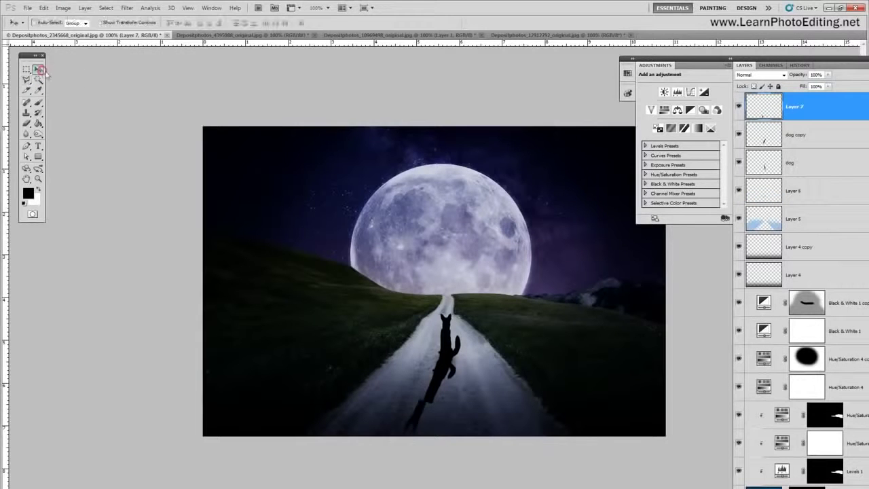
{"action": "left_click_drag", "start_coordinate": [370, 219], "coordinate": [386, 233]}
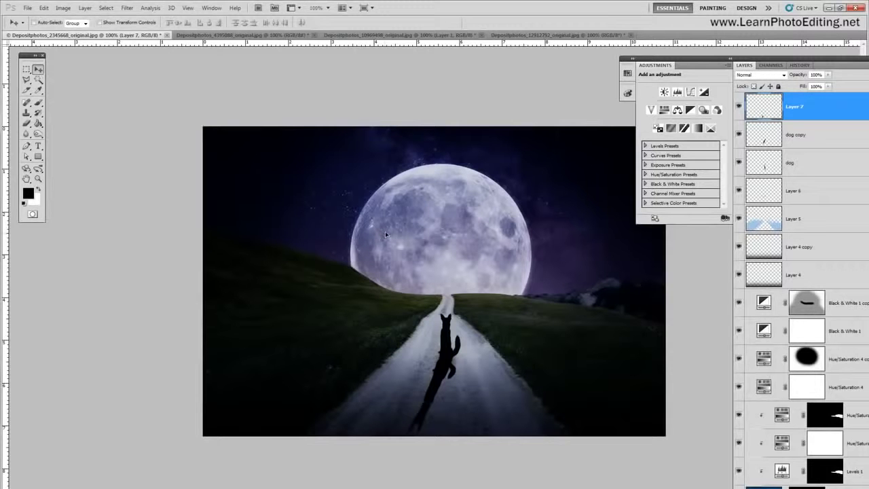
{"action": "left_click_drag", "start_coordinate": [385, 231], "coordinate": [385, 232]}
Merge the separated head-end layer with the dog copy layer into a single shadow layer.
{"action": "left_click", "coordinate": [739, 136]}
{"action": "left_click", "coordinate": [738, 135]}
{"action": "left_click", "coordinate": [785, 133]}
{"action": "left_click", "coordinate": [799, 109], "text": "shift"}
{"action": "left_click", "coordinate": [84, 7]}
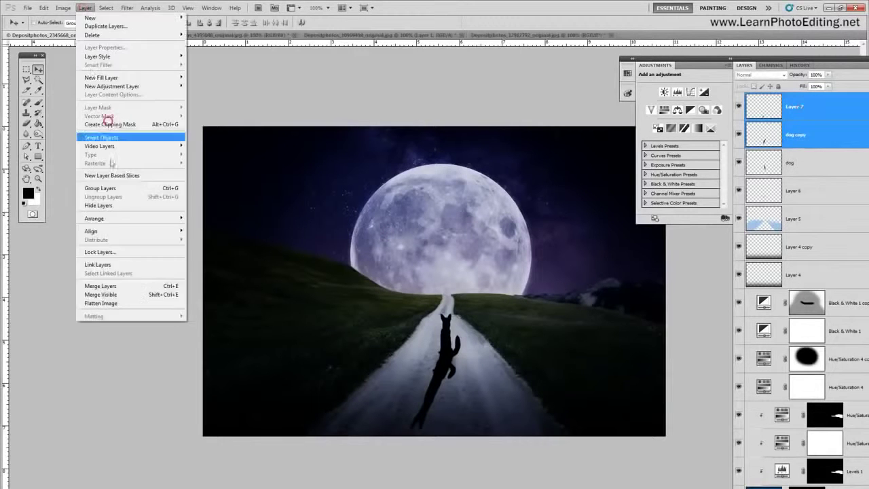
{"action": "left_click", "coordinate": [100, 286]}
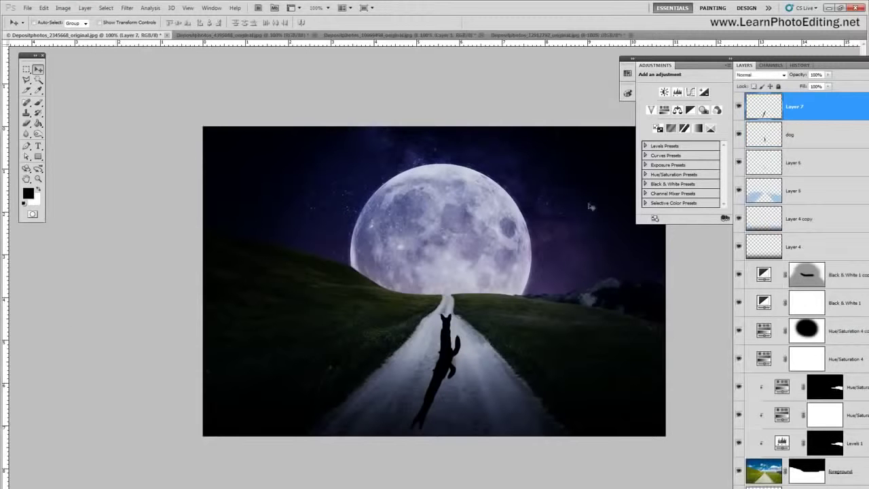
Set the merged shadow layer's opacity to 50%.
{"action": "left_click", "coordinate": [739, 107]}
{"action": "left_click", "coordinate": [738, 106]}
{"action": "key", "text": "5"}
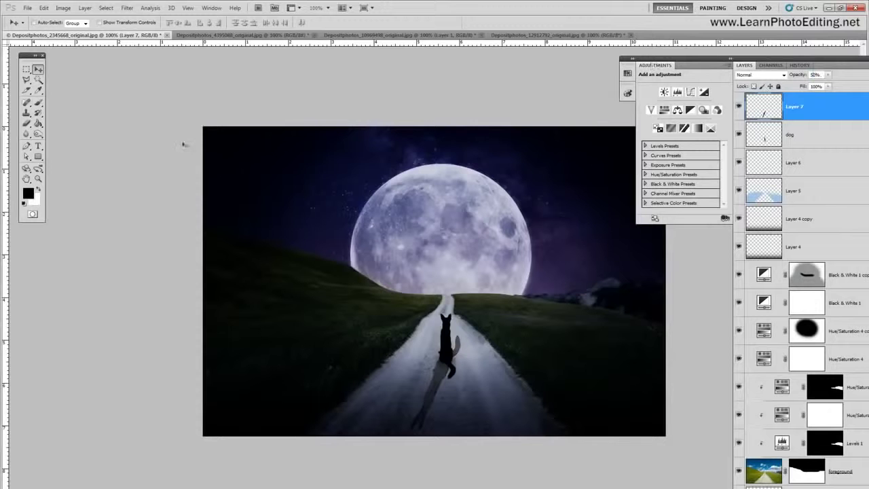
Lasso the stray tail shadow beside the dog with the Polygonal Lasso, delete it, deselect and compare the shadow layer on and off.
{"action": "left_click", "coordinate": [26, 79]}
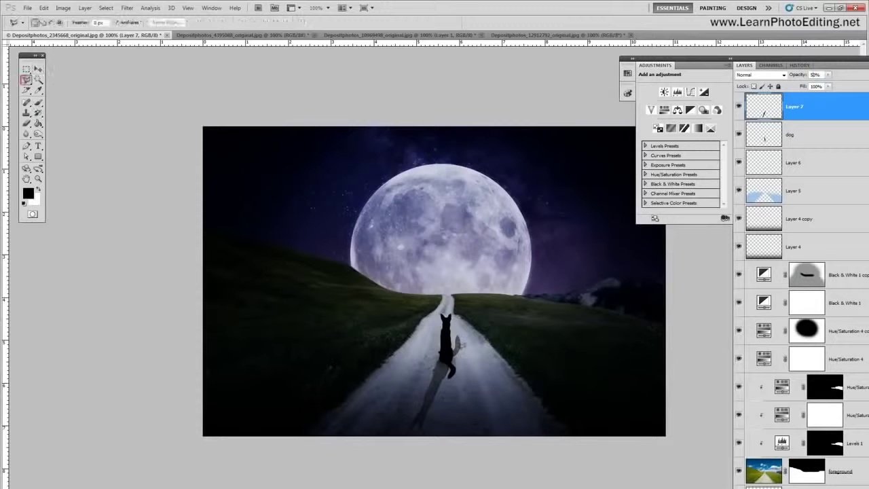
{"action": "mouse_move", "coordinate": [447, 342]}
{"action": "left_mouse_down"}
{"action": "mouse_move", "coordinate": [467, 369]}
{"action": "mouse_move", "coordinate": [483, 328]}
{"action": "mouse_move", "coordinate": [463, 370]}
{"action": "mouse_move", "coordinate": [456, 317]}
{"action": "left_mouse_up"}
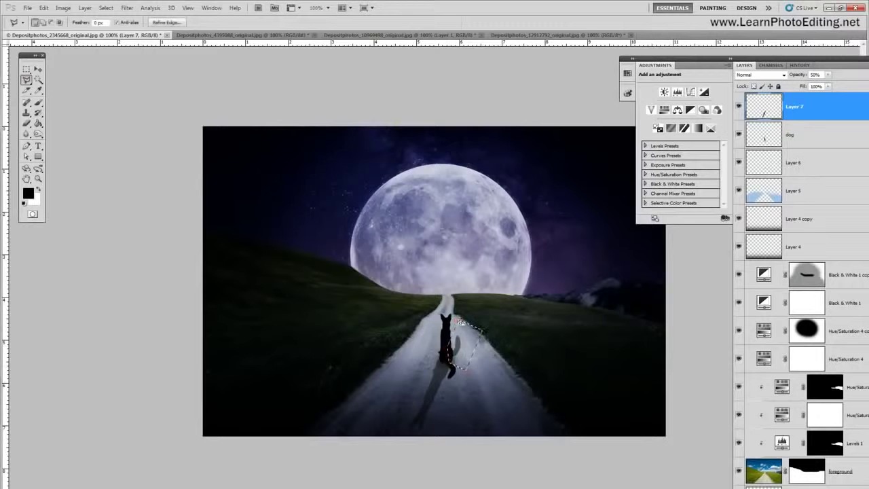
{"action": "left_click", "coordinate": [106, 8]}
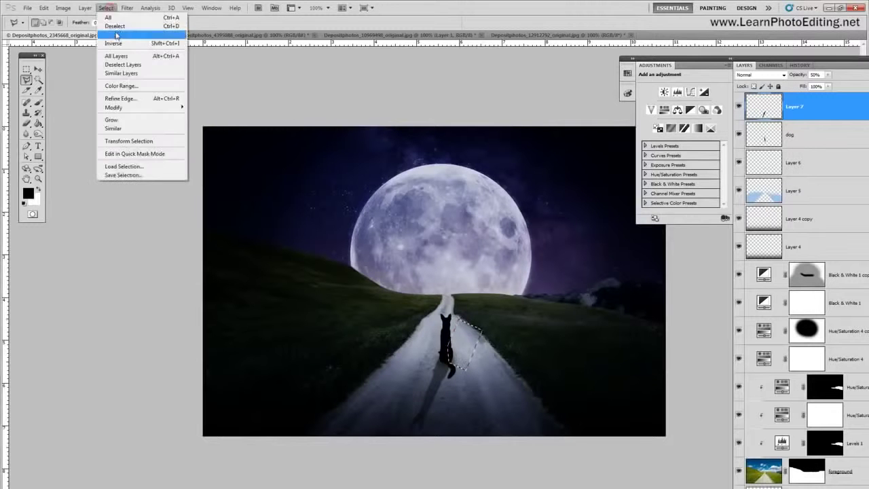
{"action": "left_click", "coordinate": [113, 31]}
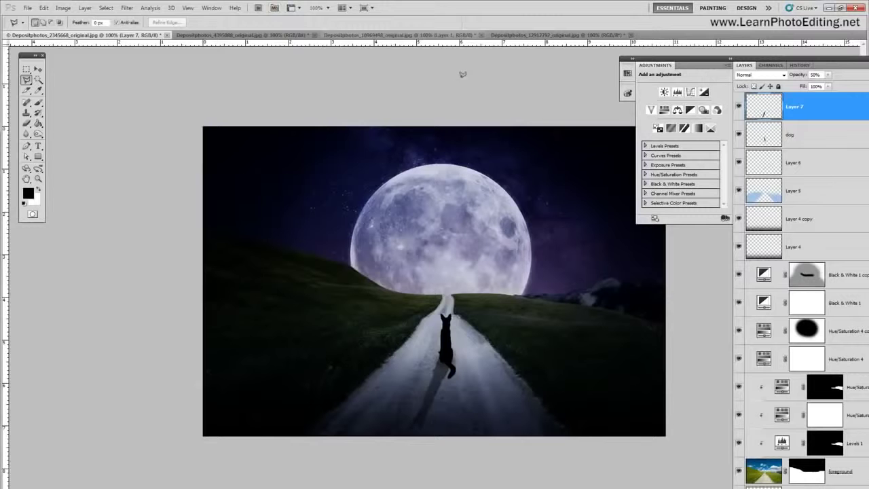
{"action": "left_click", "coordinate": [739, 107]}
{"action": "left_click", "coordinate": [739, 107]}
{"action": "left_click", "coordinate": [739, 107]}
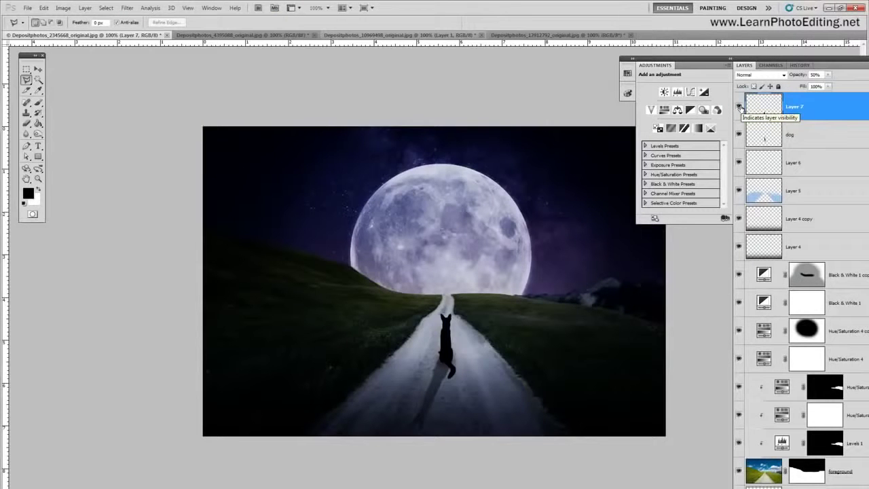
{"action": "left_click", "coordinate": [739, 107]}
{"action": "left_click", "coordinate": [739, 108]}
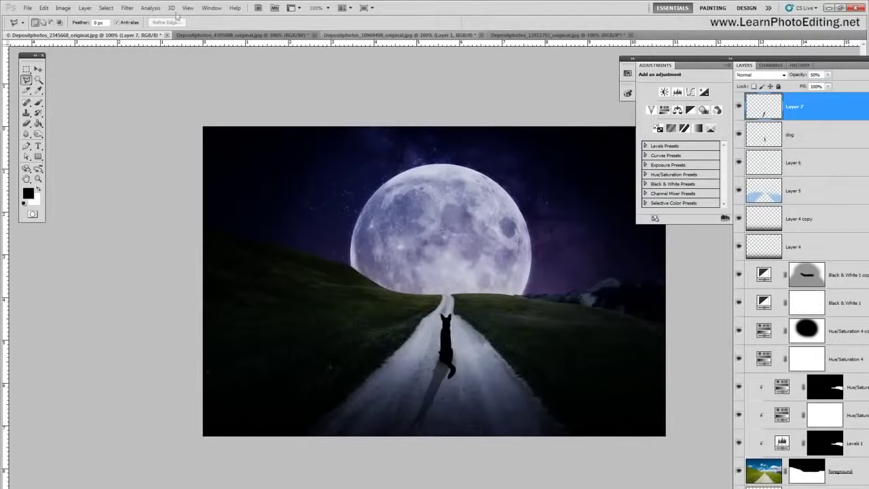
Duplicate the shadow layer under its default name and set the copy's opacity to 60%.
{"action": "left_click", "coordinate": [85, 8]}
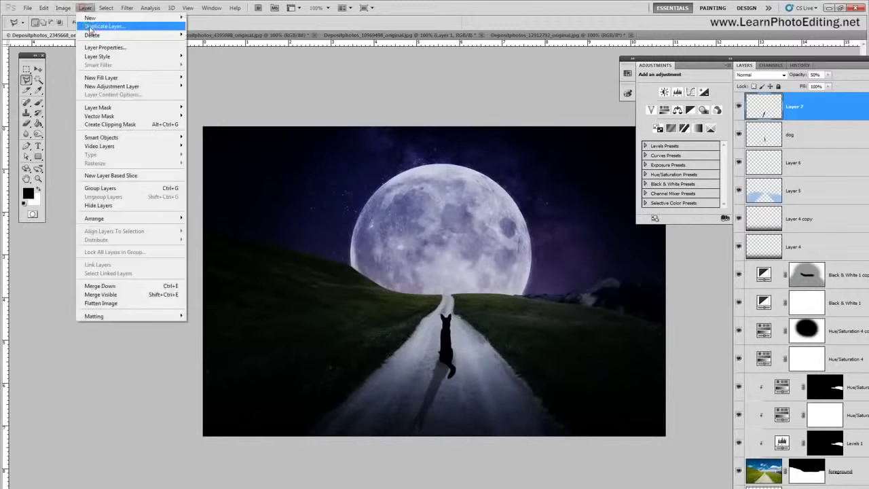
{"action": "left_click", "coordinate": [91, 27]}
{"action": "type", "text": "moon"}
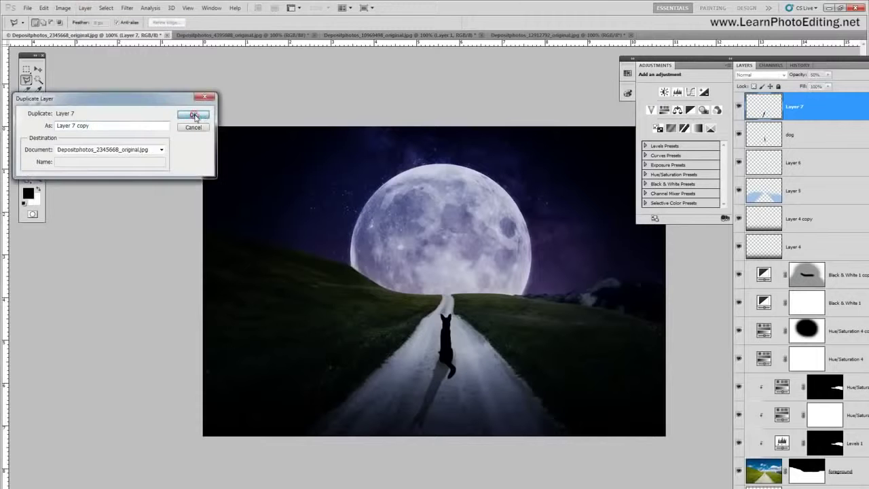
{"action": "left_click", "coordinate": [195, 114]}
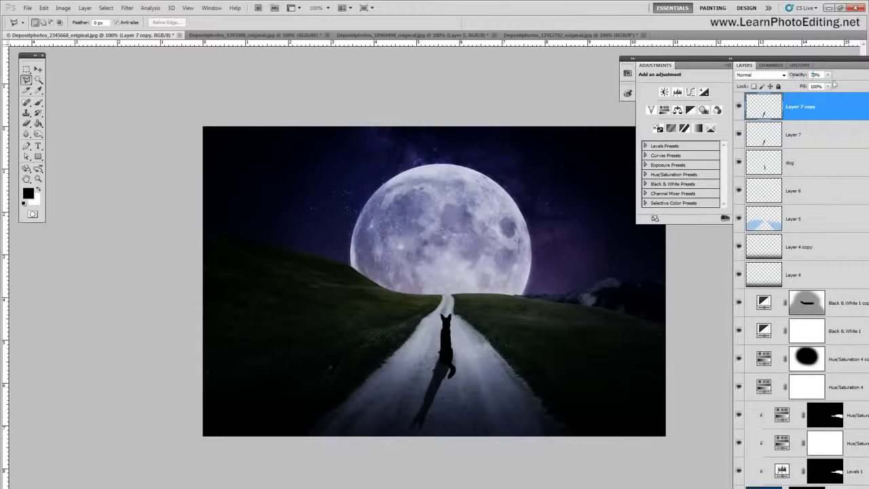
{"action": "left_click", "coordinate": [813, 75]}
Move and shorten the Layers panel so its bottom controls are reachable, and add a layer mask to the shadow copy.
{"action": "left_click", "coordinate": [790, 60]}
{"action": "left_click_drag", "start_coordinate": [790, 60], "coordinate": [717, 8]}
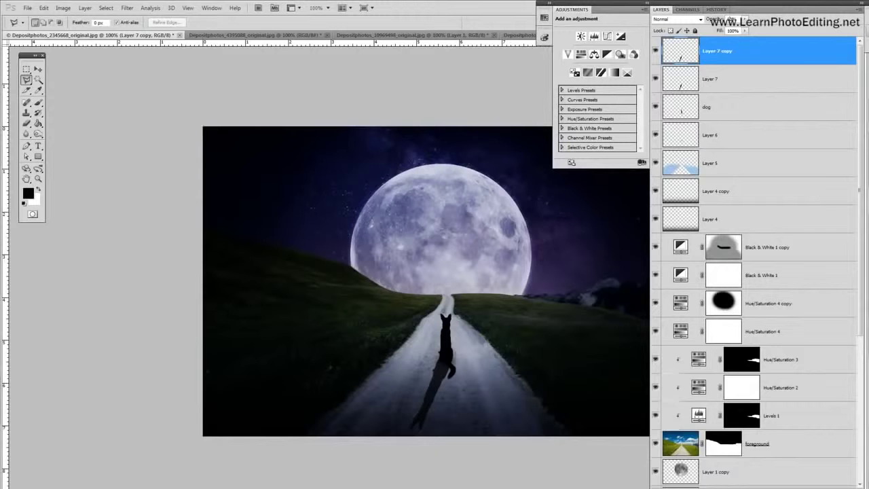
{"action": "left_click_drag", "start_coordinate": [780, 486], "coordinate": [780, 347]}
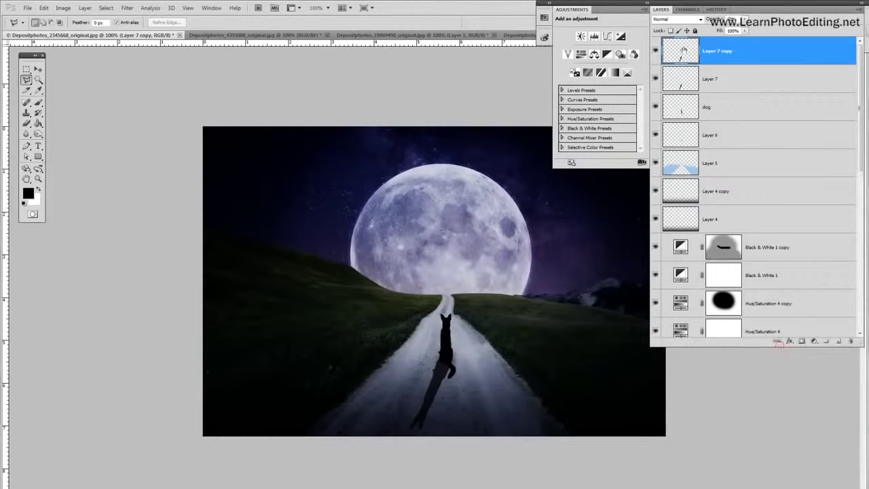
{"action": "left_click_drag", "start_coordinate": [688, 7], "coordinate": [713, 16]}
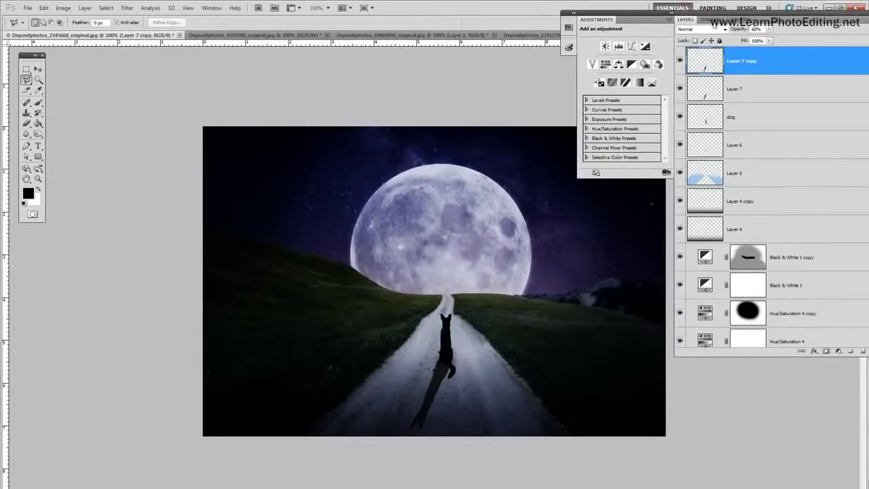
{"action": "left_click", "coordinate": [825, 352]}
Fade the far end of the shadow copy by painting black on its mask with a soft 300 px brush at 40% opacity.
{"action": "left_click", "coordinate": [38, 104]}
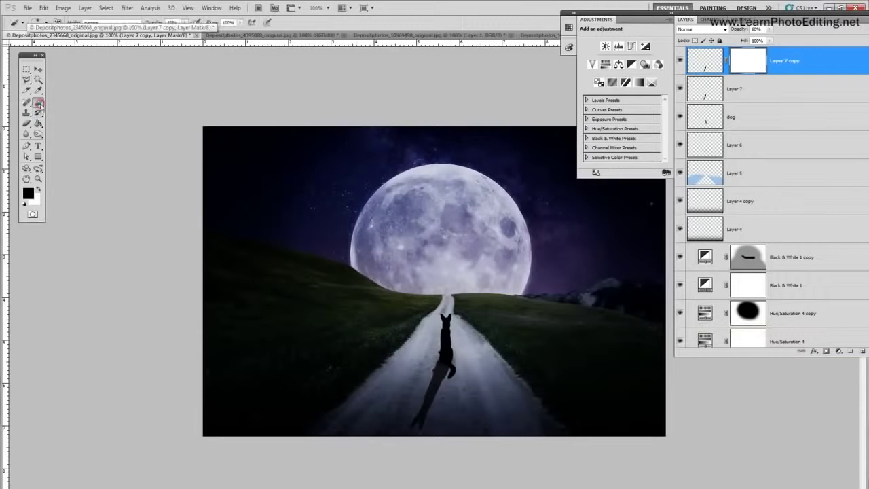
{"action": "left_click", "coordinate": [46, 23]}
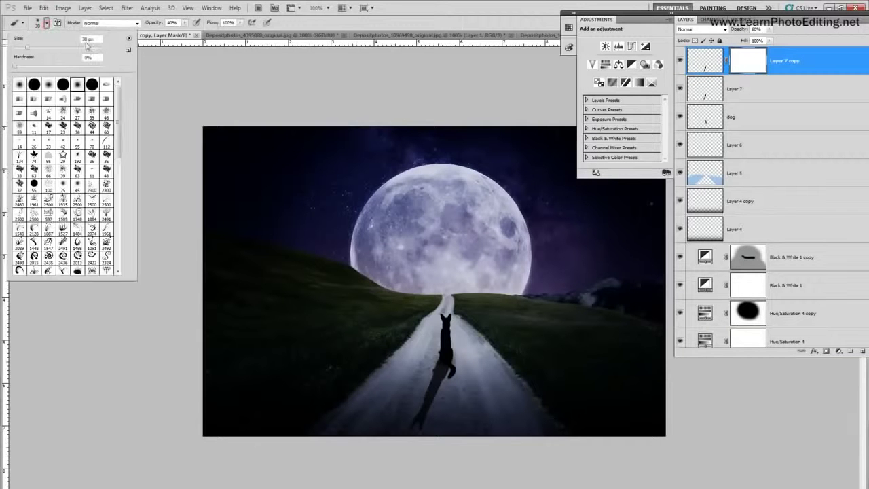
{"action": "left_click", "coordinate": [87, 45]}
{"action": "type", "text": "00"}
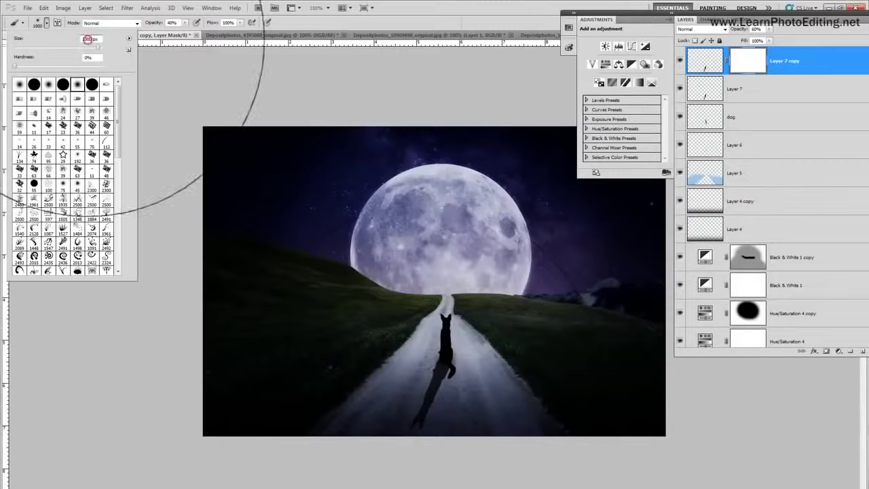
{"action": "left_click_drag", "start_coordinate": [87, 39], "coordinate": [80, 38]}
{"action": "type", "text": "2"}
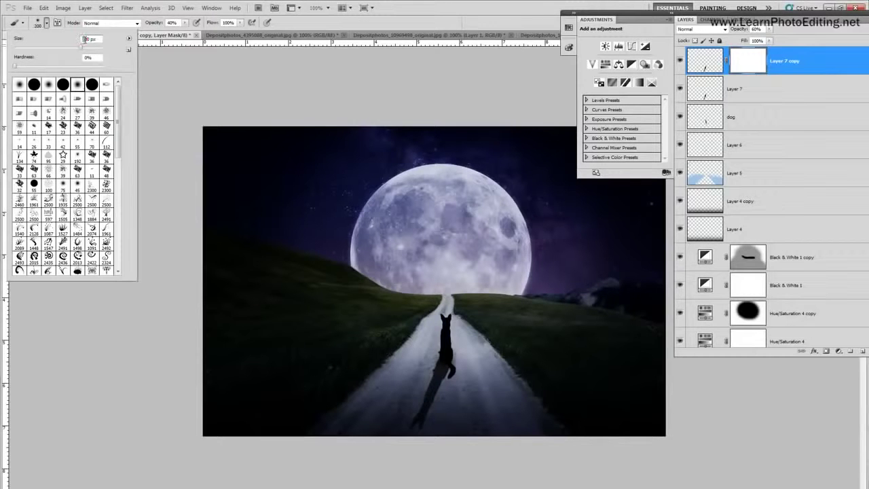
{"action": "type", "text": "3"}
{"action": "mouse_move", "coordinate": [409, 449]}
{"action": "left_mouse_down"}
{"action": "mouse_move", "coordinate": [415, 434]}
{"action": "mouse_move", "coordinate": [390, 466]}
{"action": "left_mouse_up"}
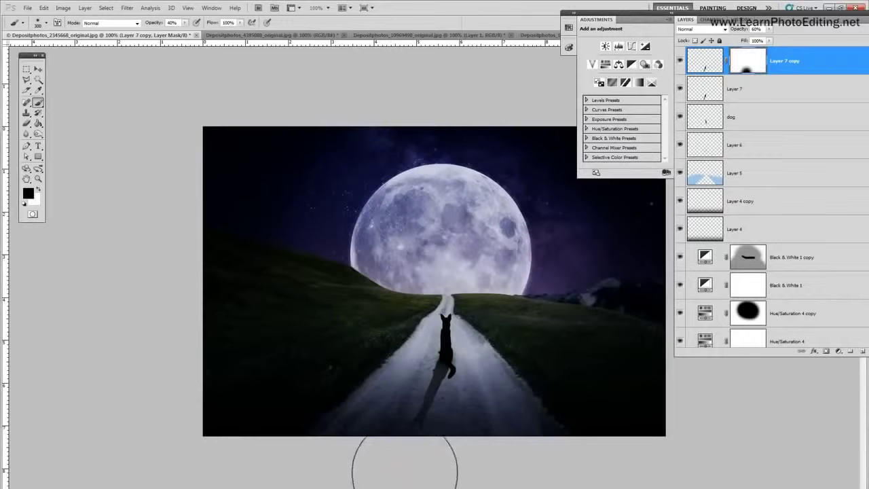
Set the shadow copy's opacity to 75% and check the shadow and dog layers by switching their visibility off and on.
{"action": "left_click", "coordinate": [679, 62]}
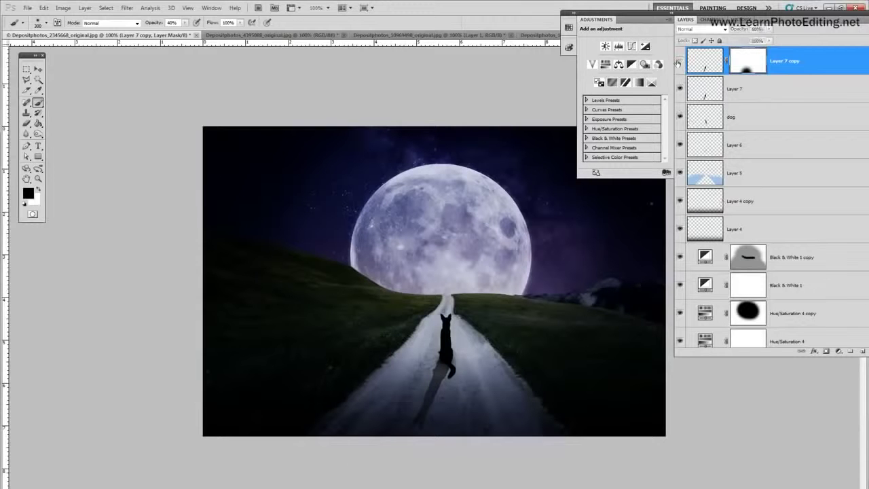
{"action": "left_click", "coordinate": [678, 62]}
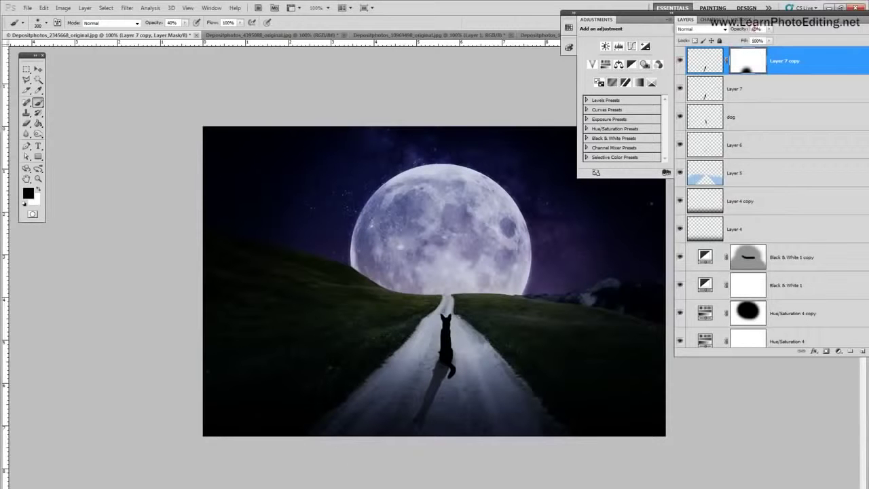
{"action": "type", "text": "75"}
{"action": "left_click", "coordinate": [679, 89]}
{"action": "left_click", "coordinate": [679, 89]}
{"action": "left_click", "coordinate": [681, 117]}
{"action": "left_click", "coordinate": [680, 117]}
Load the dog's outline as a selection, create a new layer and place it directly beneath the dog layer.
{"action": "left_click", "coordinate": [706, 118], "text": "ctrl"}
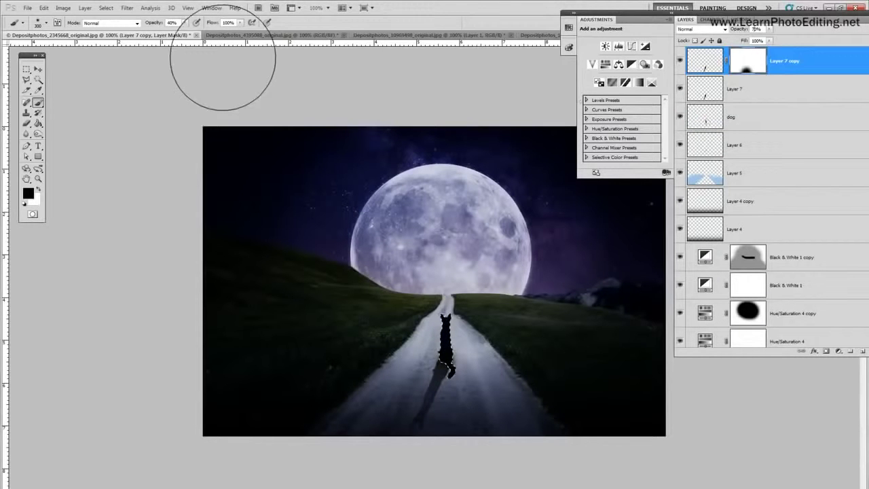
{"action": "left_click", "coordinate": [85, 8]}
{"action": "mouse_move", "coordinate": [95, 17]}
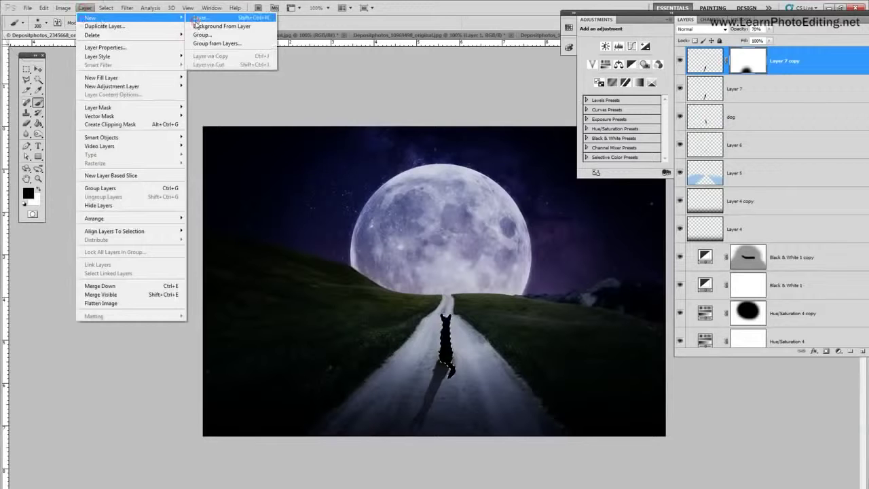
{"action": "left_click", "coordinate": [196, 20]}
{"action": "left_click", "coordinate": [457, 80]}
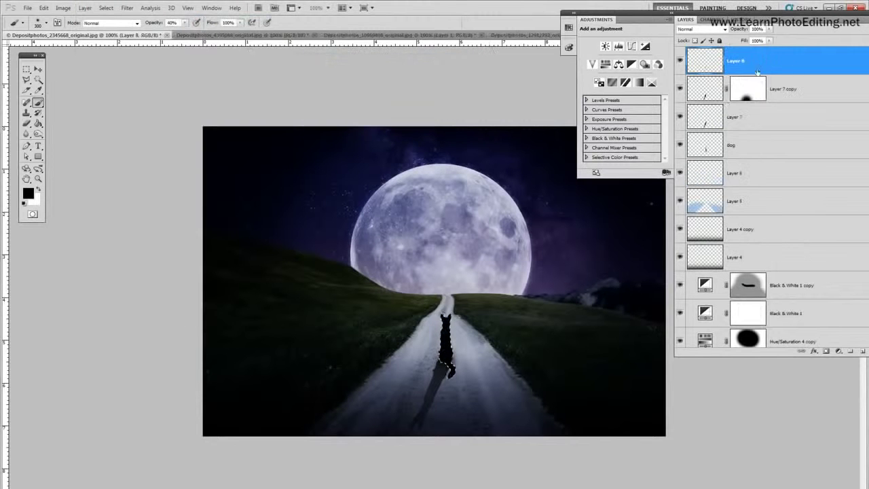
{"action": "left_click_drag", "start_coordinate": [757, 71], "coordinate": [758, 163]}
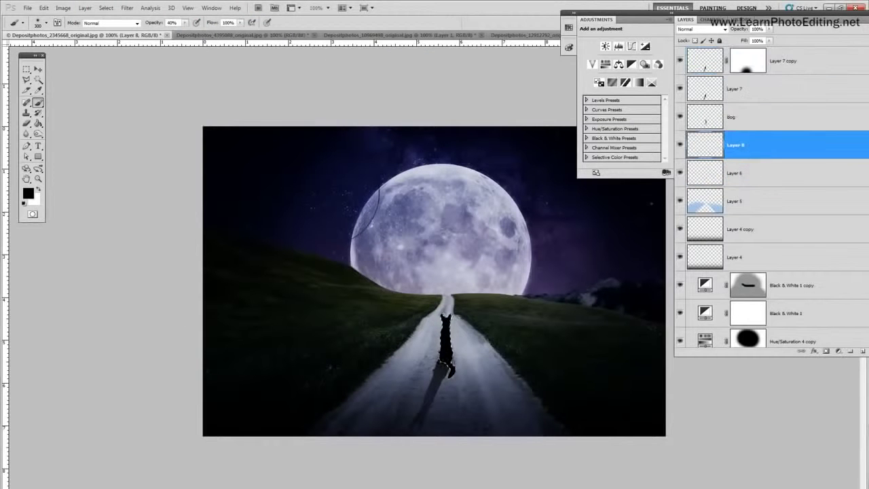
Fill the dog-shaped selection with white on the new layer using the Paint Bucket and deselect.
{"action": "left_click", "coordinate": [38, 123]}
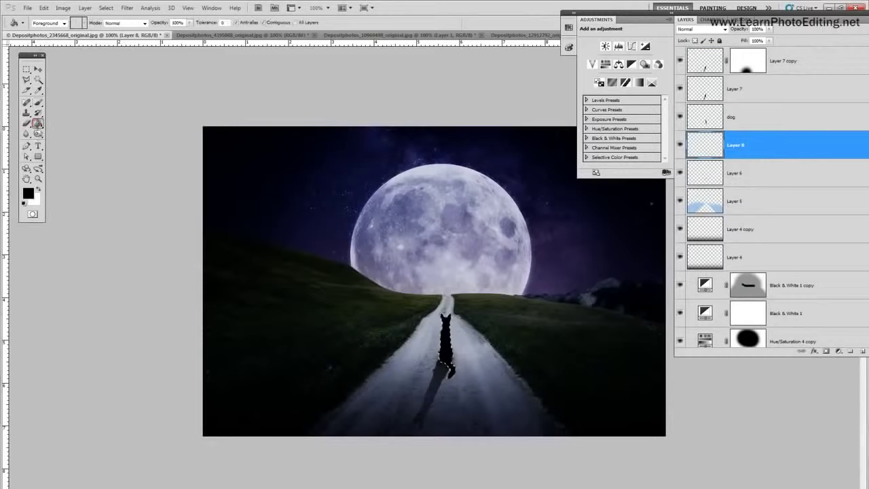
{"action": "key", "text": "x"}
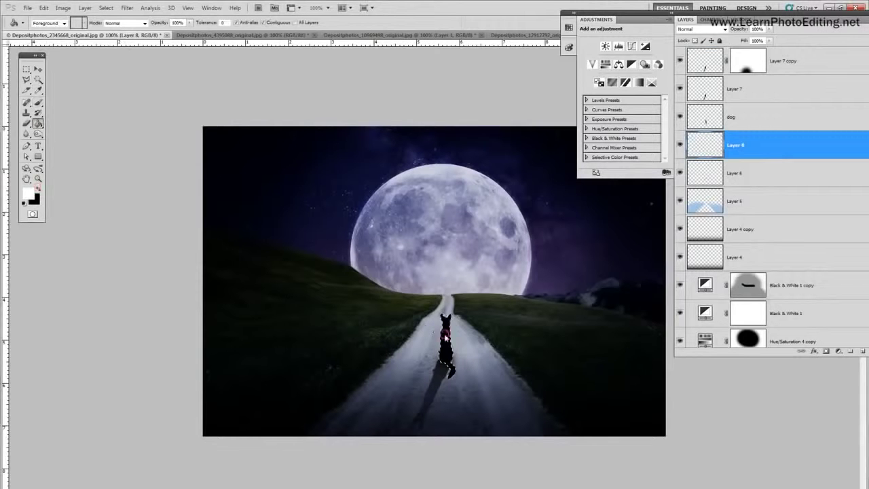
{"action": "left_click", "coordinate": [106, 8]}
{"action": "left_click", "coordinate": [111, 24]}
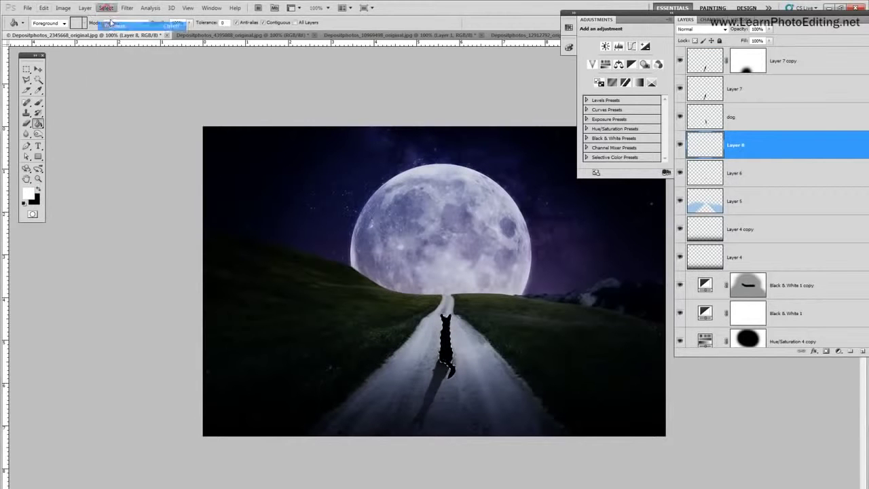
Apply a Gaussian Blur with a 1 pixel radius to the white dog shape and compare the layer on and off.
{"action": "left_click", "coordinate": [127, 7]}
{"action": "mouse_move", "coordinate": [163, 90]}
{"action": "left_click", "coordinate": [247, 123]}
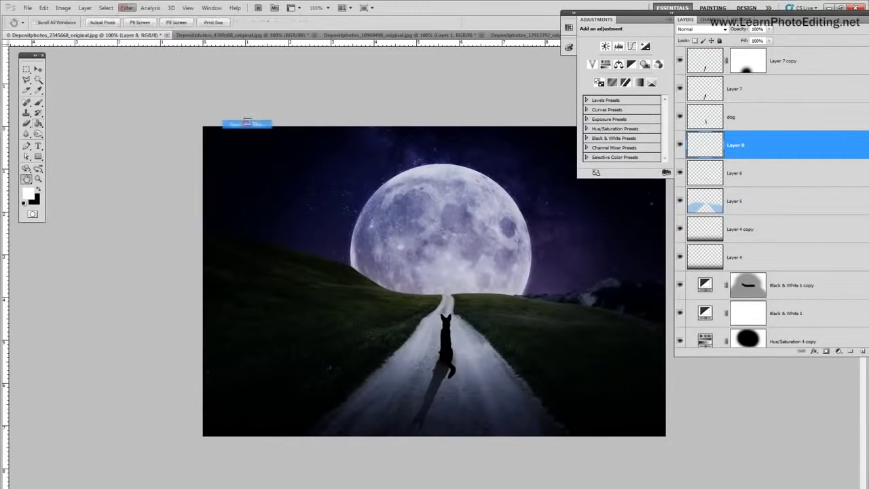
{"action": "type", "text": "1"}
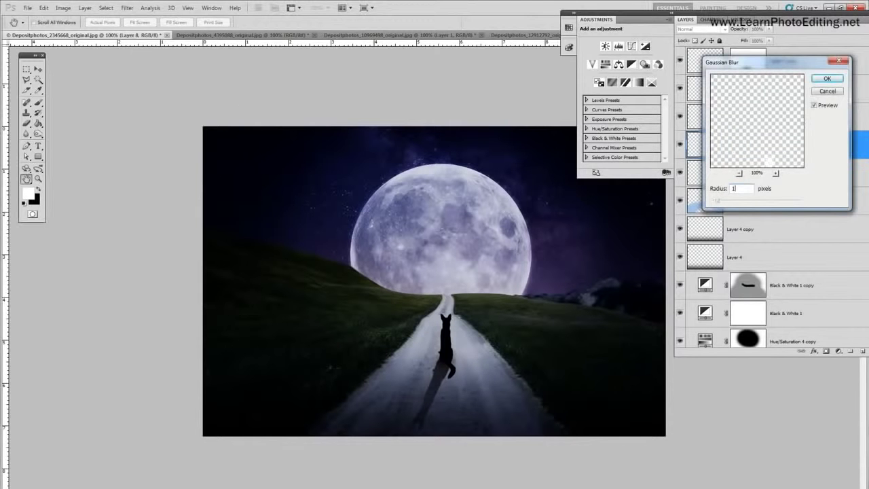
{"action": "left_click", "coordinate": [823, 78]}
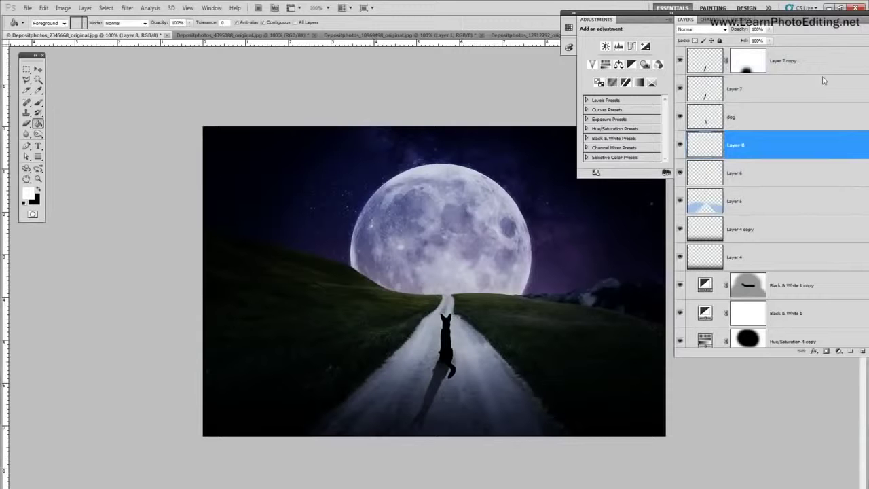
{"action": "left_click", "coordinate": [682, 145]}
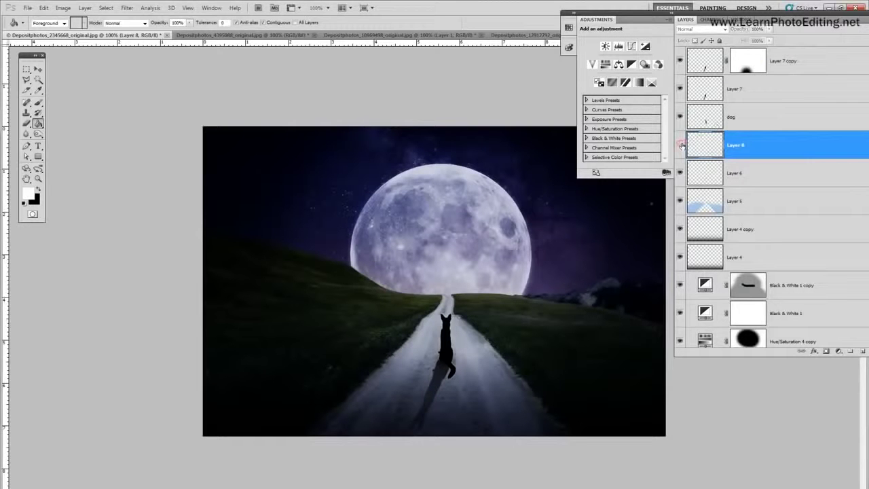
{"action": "left_click", "coordinate": [681, 145]}
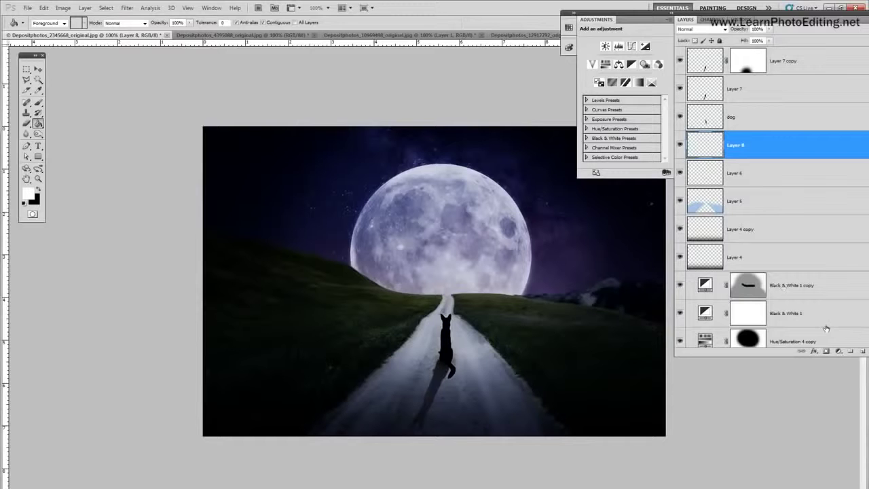
Add a layer mask to the white glow layer and paint black at the dog's base with a 20 px brush at 100% opacity.
{"action": "left_click", "coordinate": [826, 352]}
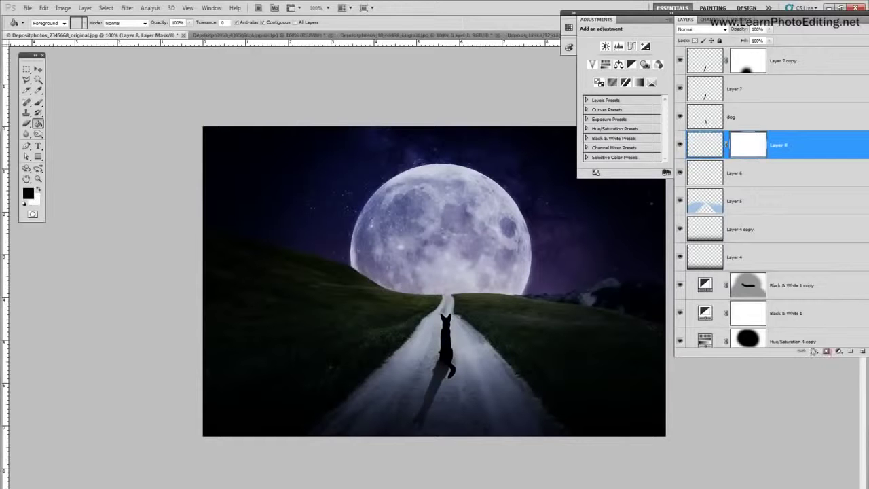
{"action": "left_click", "coordinate": [38, 102]}
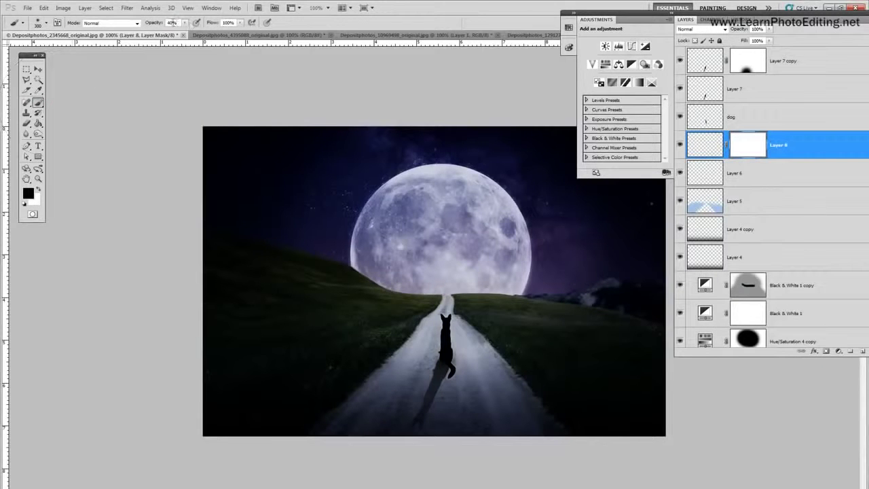
{"action": "key", "text": "0"}
{"action": "left_click", "coordinate": [46, 23]}
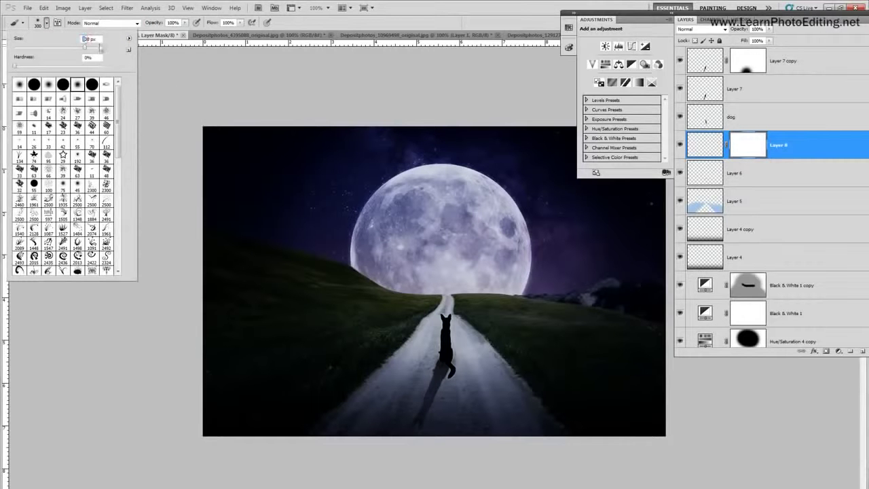
{"action": "left_click", "coordinate": [87, 39]}
{"action": "type", "text": "20"}
{"action": "key", "text": "Return"}
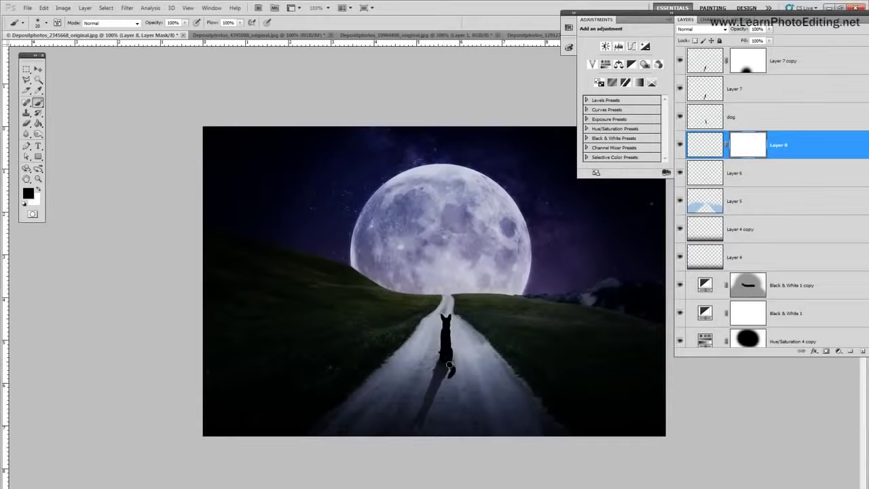
{"action": "left_click", "coordinate": [449, 365]}
Set the white glow layer's opacity to 70% and compare the layer on and off.
{"action": "left_click", "coordinate": [702, 145]}
{"action": "key", "text": "x"}
{"action": "left_click", "coordinate": [757, 30]}
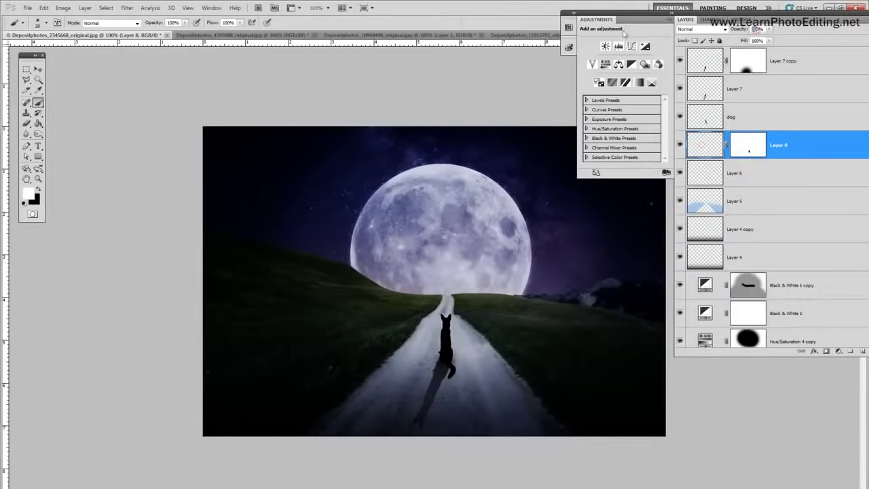
{"action": "type", "text": "50"}
{"action": "left_click", "coordinate": [678, 146]}
{"action": "left_click", "coordinate": [680, 147]}
{"action": "left_click", "coordinate": [679, 147]}
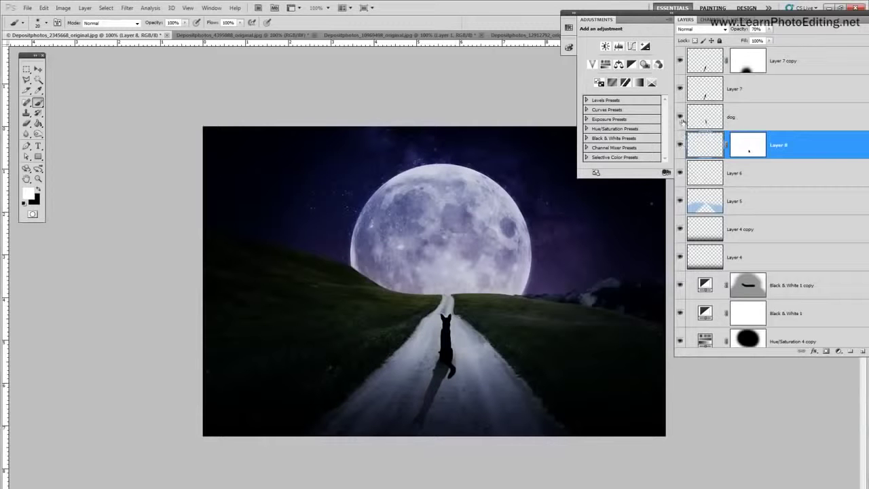
Load the dog's outline as a selection and create a new layer named "dog color" directly above the dog layer.
{"action": "left_click", "coordinate": [742, 117]}
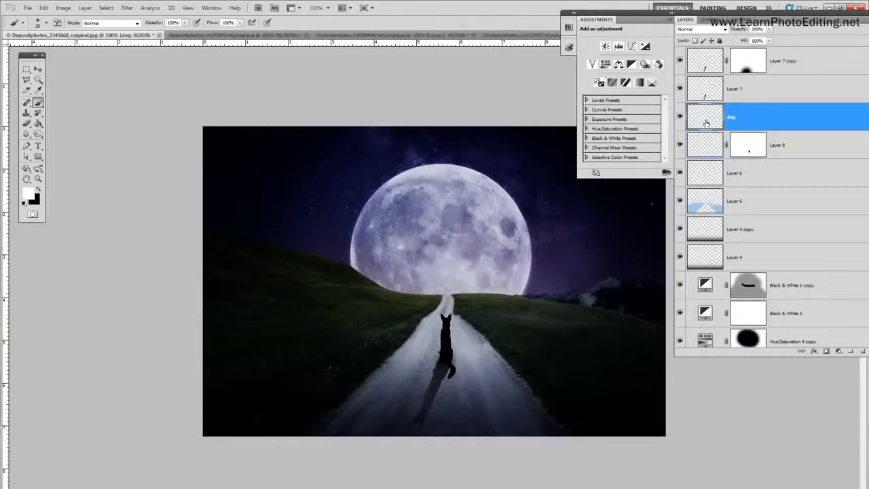
{"action": "left_click", "coordinate": [706, 123], "text": "ctrl"}
{"action": "left_click", "coordinate": [85, 8]}
{"action": "mouse_move", "coordinate": [102, 17]}
{"action": "left_click", "coordinate": [204, 16]}
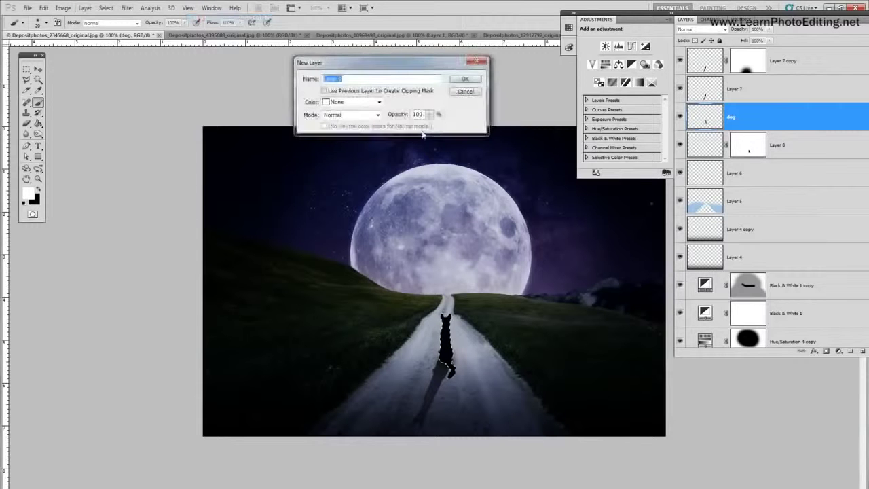
{"action": "left_click", "coordinate": [457, 79]}
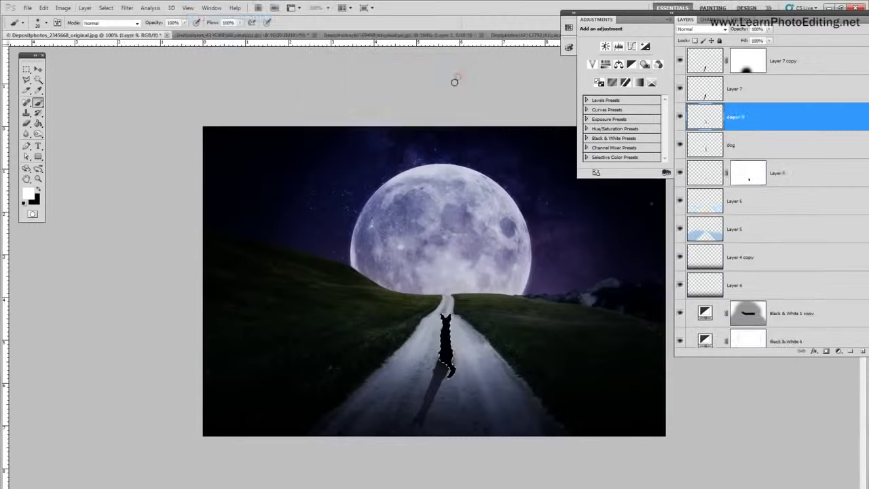
{"action": "double_click", "coordinate": [727, 117]}
{"action": "type", "text": "l"}
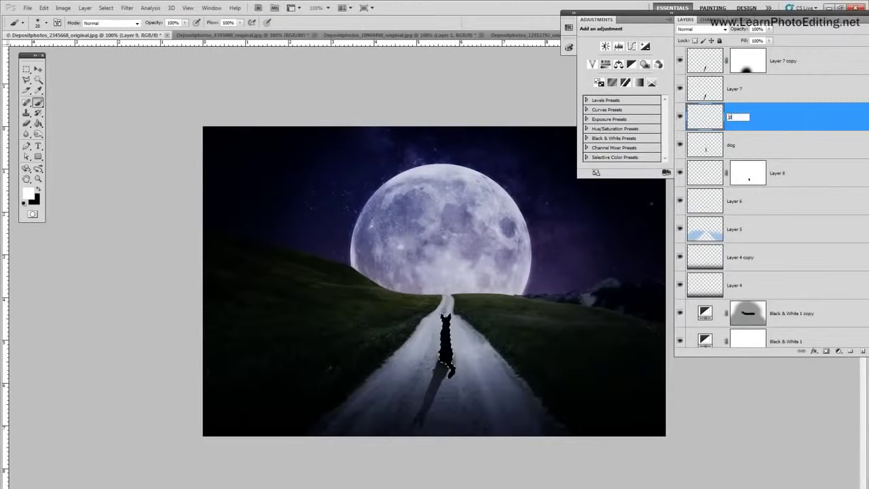
{"action": "type", "text": "og color"}
{"action": "key", "text": "Return"}
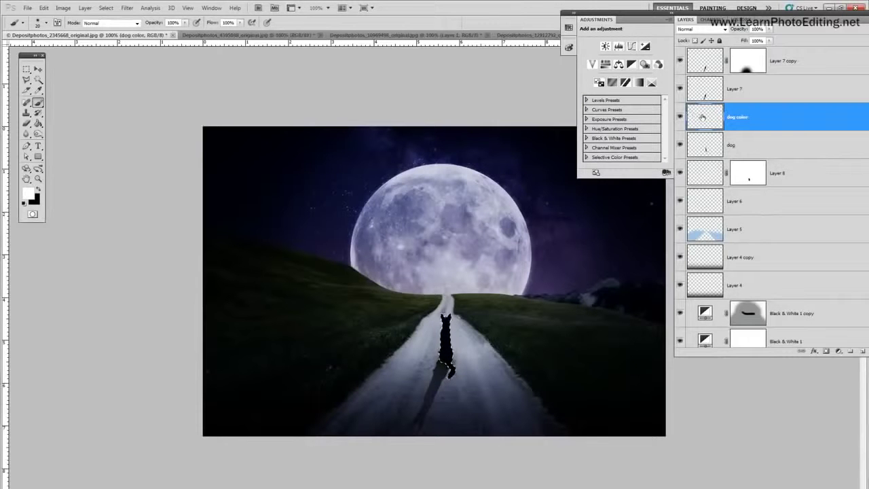
Set the foreground color to #bfa26c and fill the dog-shaped selection with it on the dog color layer using the Paint Bucket.
{"action": "key", "text": "i"}
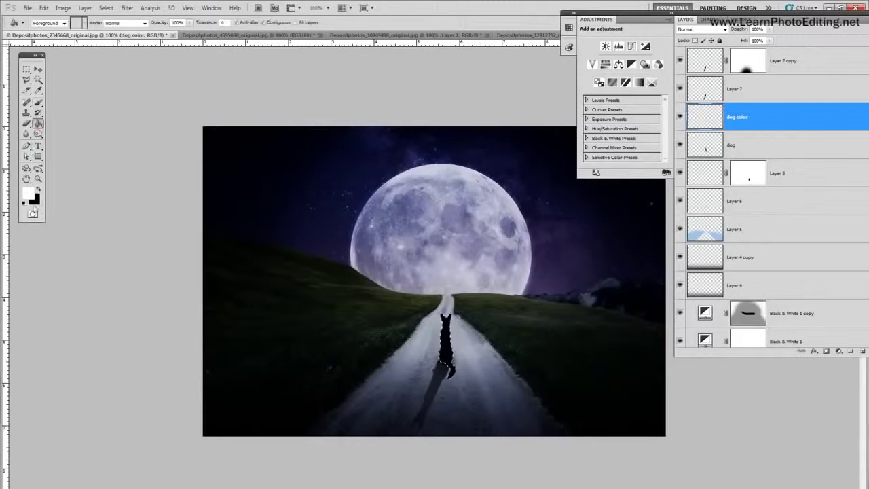
{"action": "left_click", "coordinate": [31, 197]}
{"action": "double_click", "coordinate": [535, 206]}
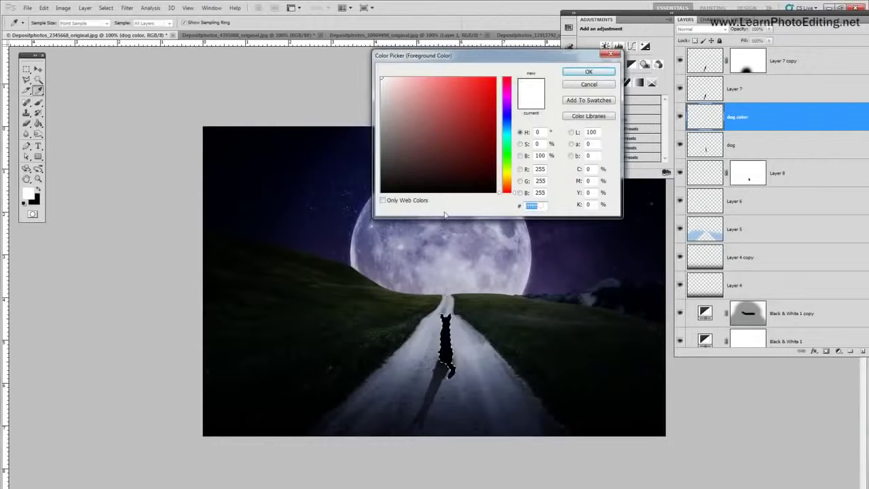
{"action": "type", "text": "b"}
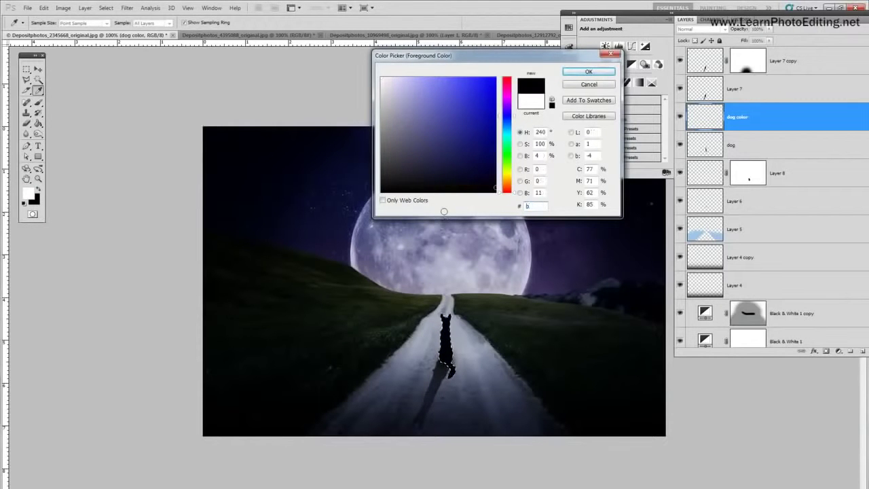
{"action": "type", "text": "f"}
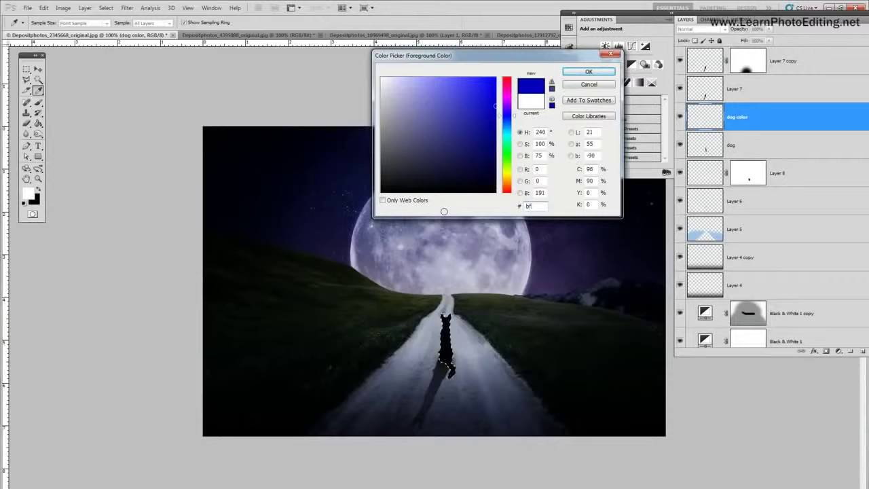
{"action": "type", "text": "a"}
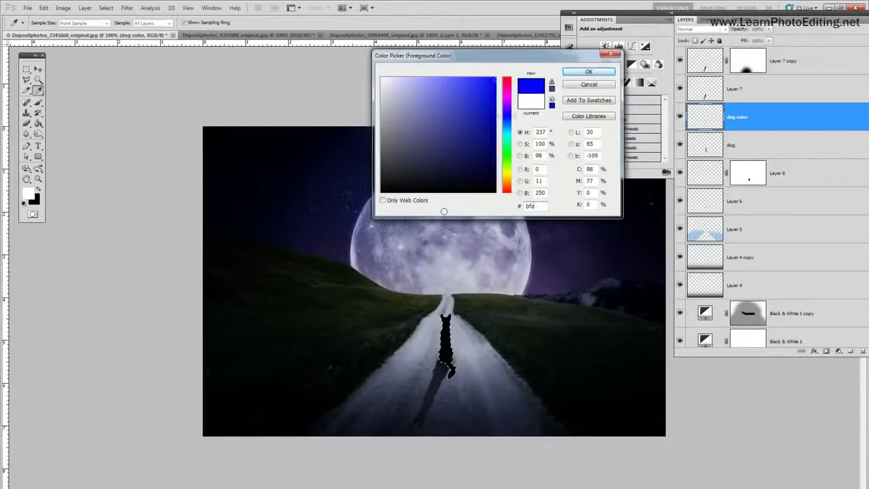
{"action": "type", "text": "26"}
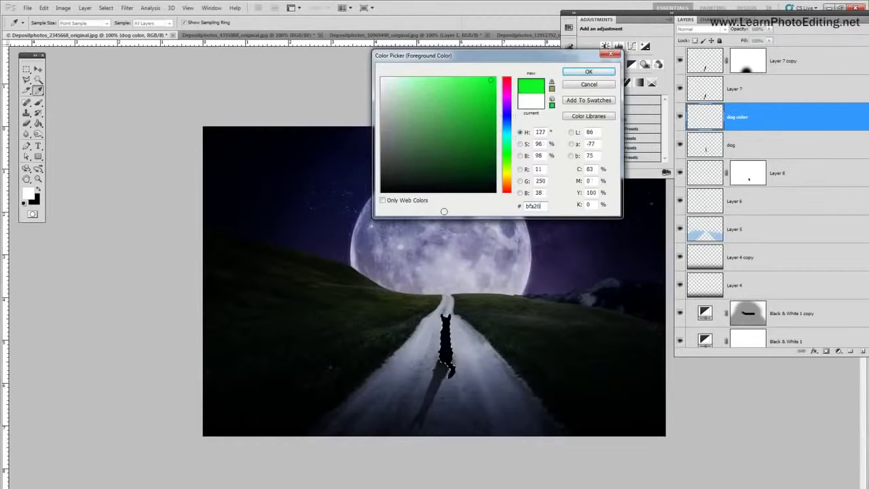
{"action": "type", "text": "c"}
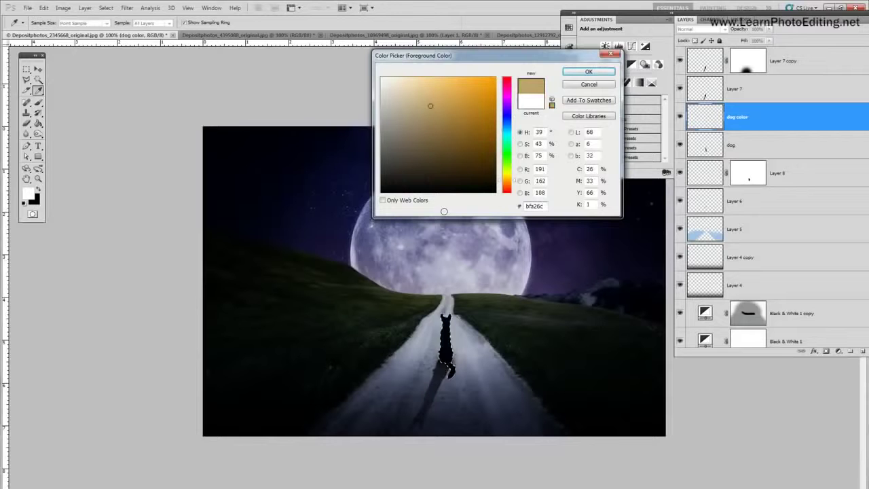
{"action": "left_click", "coordinate": [603, 71]}
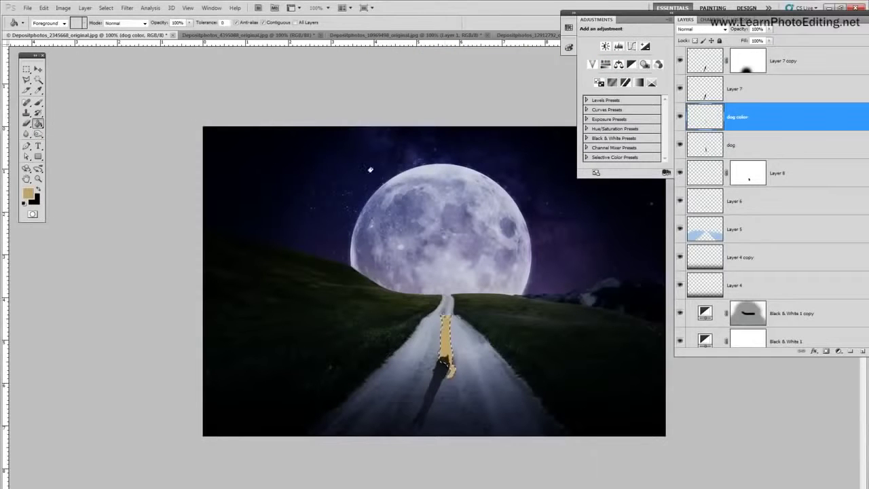
Deselect the dog shape and move the dog color layer to the top of the layer stack.
{"action": "left_click", "coordinate": [106, 8]}
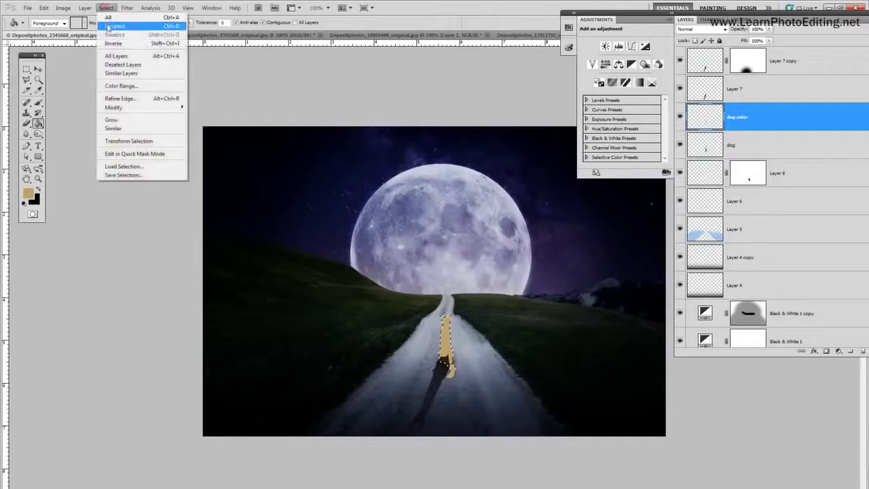
{"action": "left_click", "coordinate": [110, 26]}
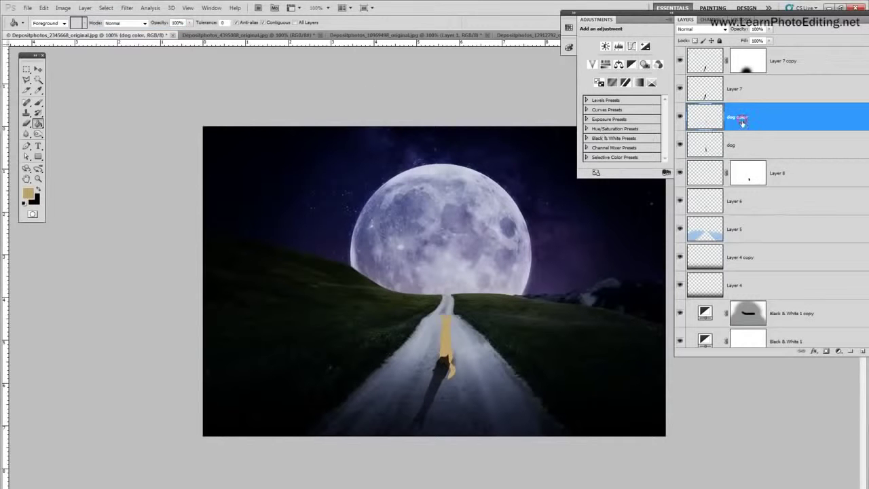
{"action": "left_click_drag", "start_coordinate": [745, 117], "coordinate": [749, 61]}
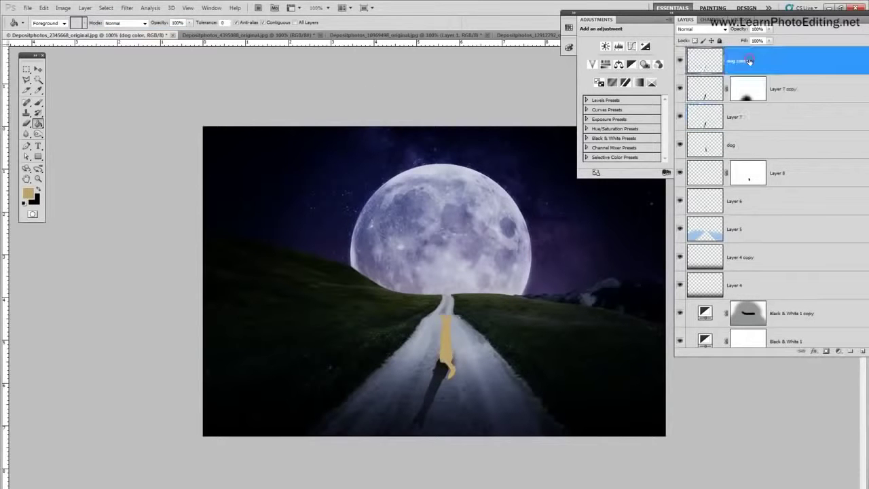
Load the dog color layer's outline, contract the selection by 3 pixels, delete the fill inside it and deselect.
{"action": "left_click", "coordinate": [705, 63], "text": "ctrl"}
{"action": "left_click", "coordinate": [106, 8]}
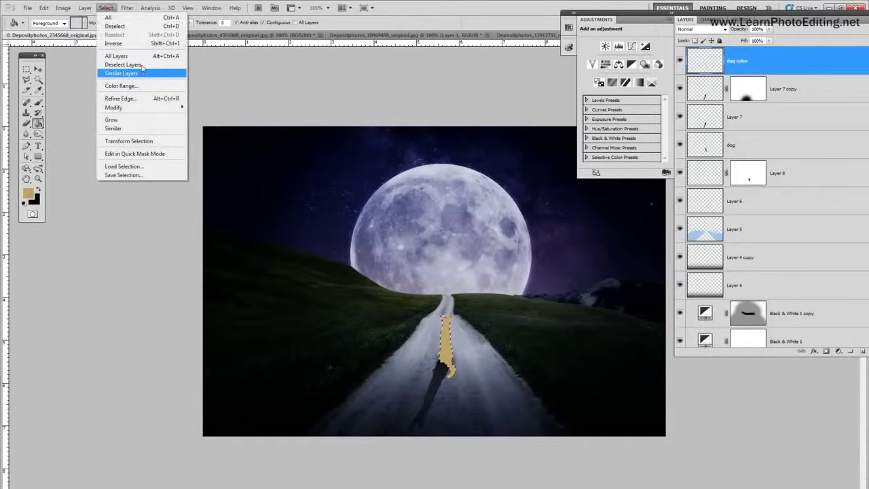
{"action": "mouse_move", "coordinate": [143, 107]}
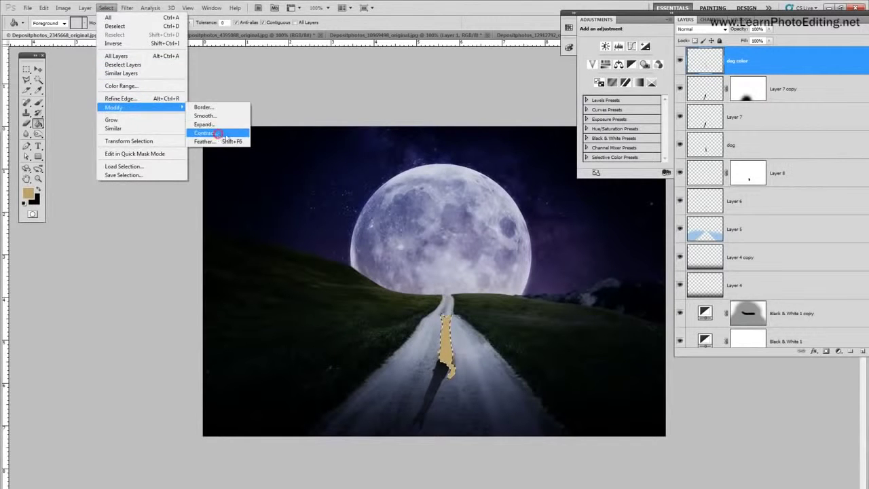
{"action": "left_click", "coordinate": [207, 132]}
{"action": "type", "text": "2"}
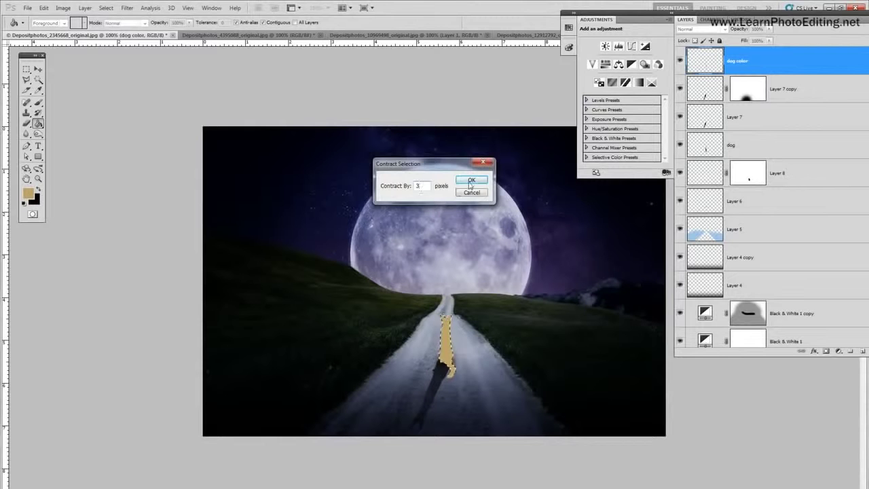
{"action": "left_click", "coordinate": [472, 179]}
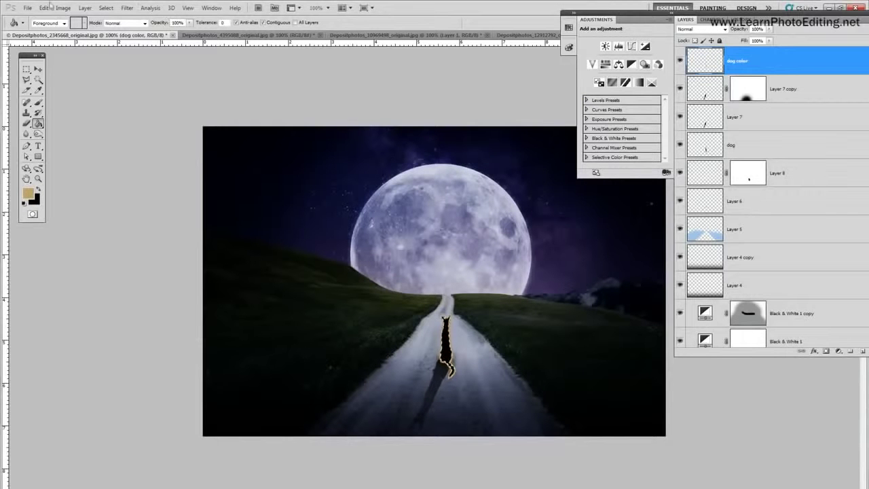
{"action": "left_click", "coordinate": [106, 8]}
{"action": "left_click", "coordinate": [106, 8]}
Apply a Gaussian Blur with a 1 pixel radius to the tan dog outline.
{"action": "left_click", "coordinate": [126, 8]}
{"action": "mouse_move", "coordinate": [152, 90]}
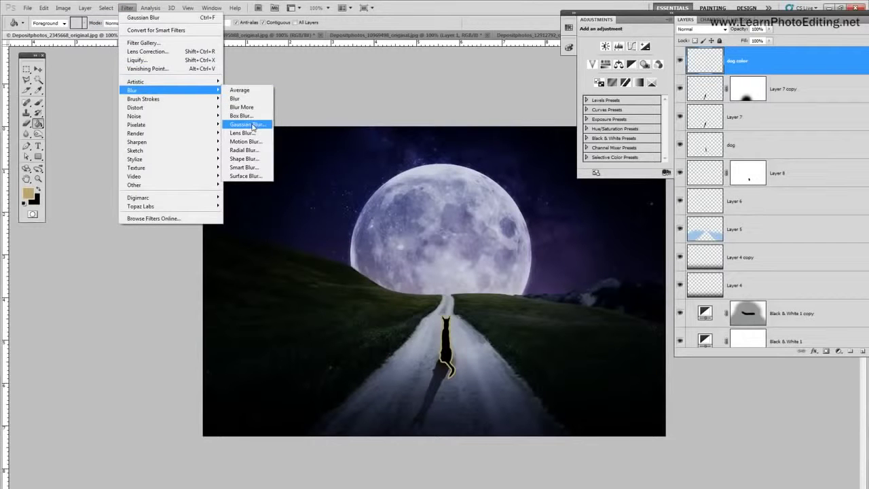
{"action": "left_click", "coordinate": [251, 125]}
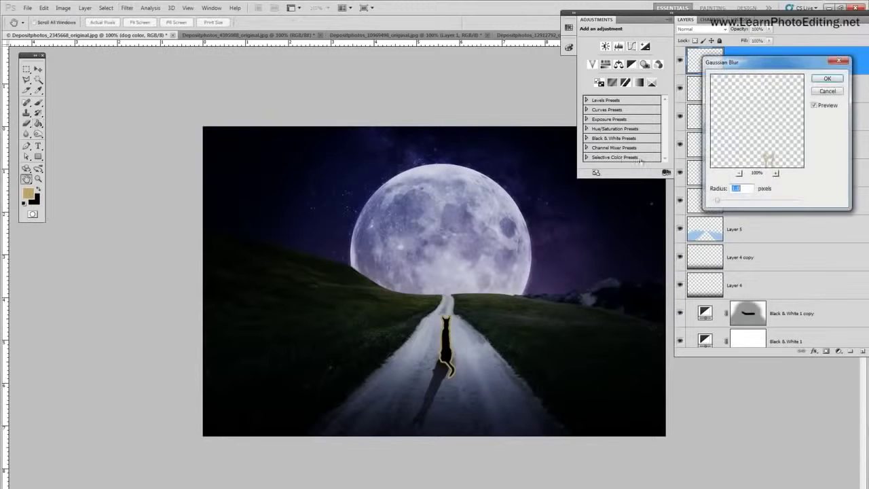
{"action": "left_click", "coordinate": [827, 79]}
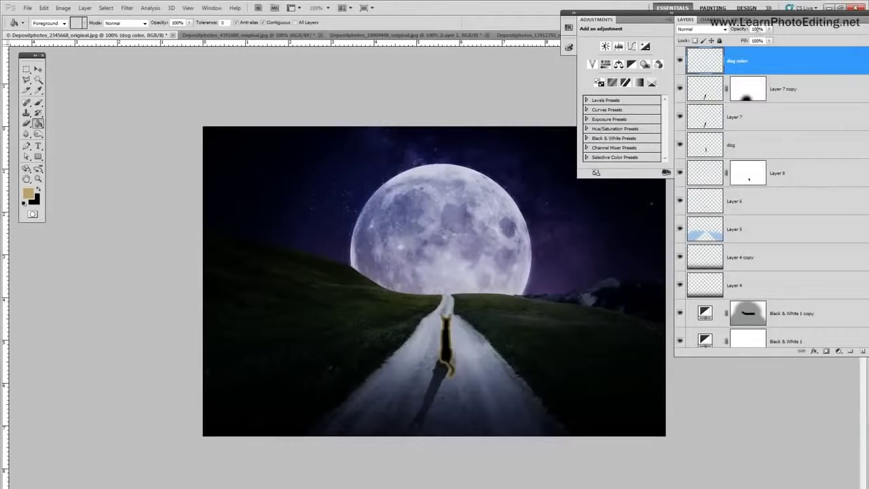
Set the dog color layer's opacity to 30%.
{"action": "left_click", "coordinate": [756, 29]}
{"action": "type", "text": "20"}
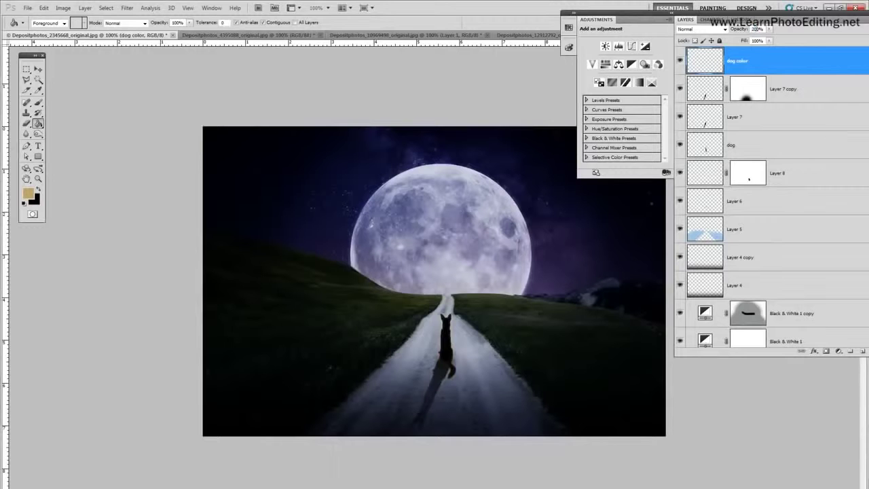
{"action": "left_click_drag", "start_coordinate": [731, 30], "coordinate": [729, 30]}
Erase the tan edge around the dog's tail and base with a 100 px Eraser at 100% opacity.
{"action": "left_click", "coordinate": [38, 102]}
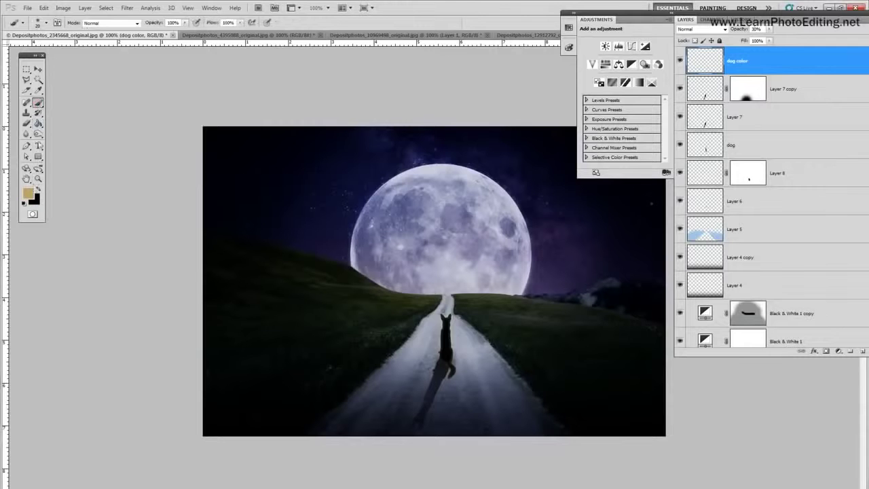
{"action": "left_click", "coordinate": [27, 124]}
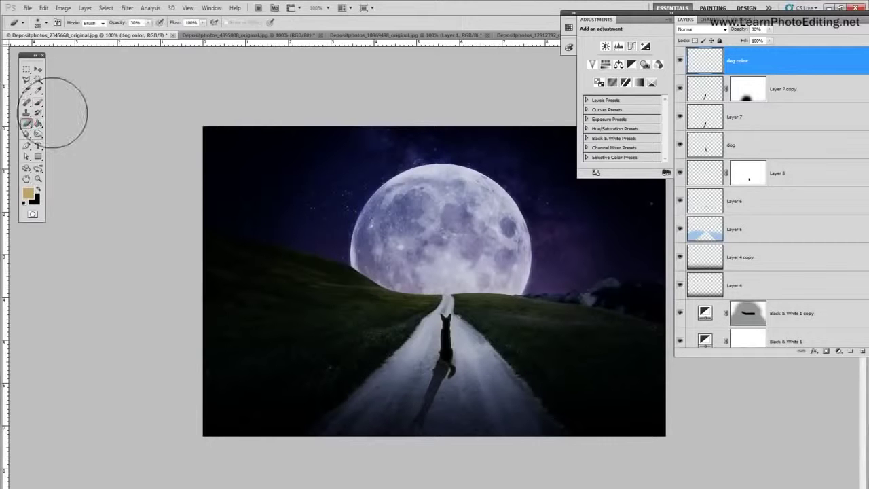
{"action": "left_click", "coordinate": [46, 23]}
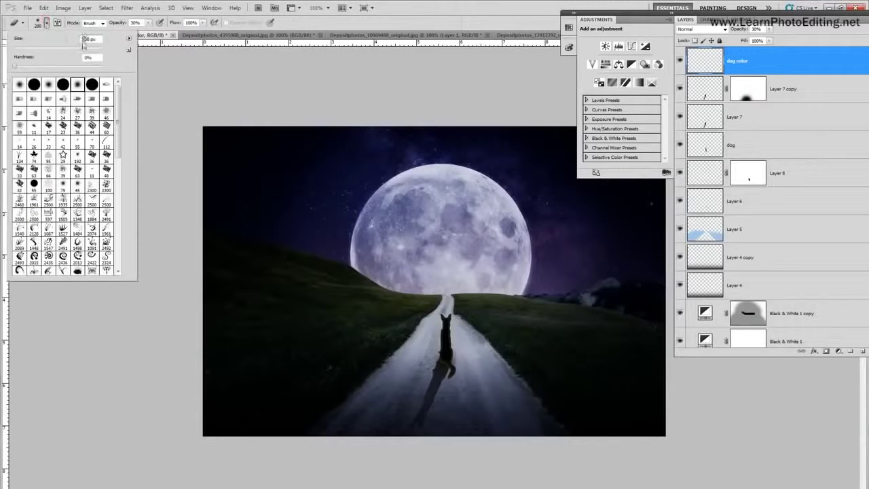
{"action": "key", "text": "Return"}
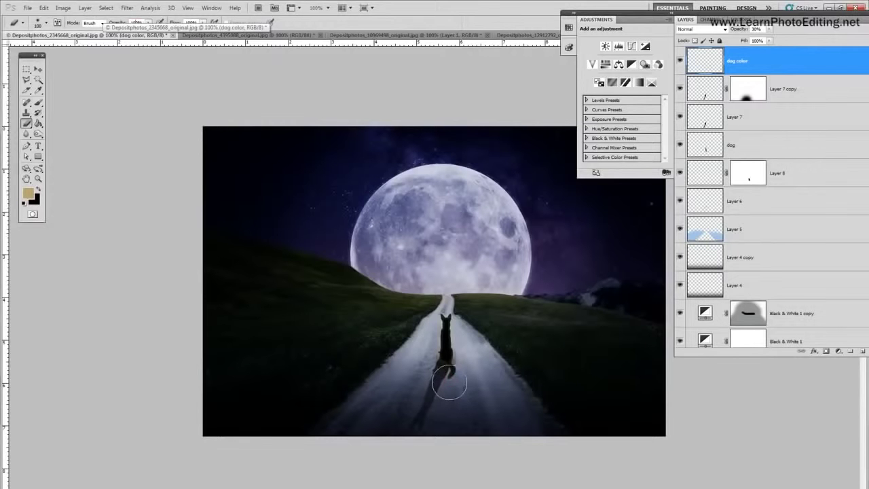
{"action": "mouse_move", "coordinate": [441, 375]}
{"action": "left_mouse_down"}
{"action": "mouse_move", "coordinate": [455, 377]}
{"action": "mouse_move", "coordinate": [454, 395]}
{"action": "left_mouse_up"}
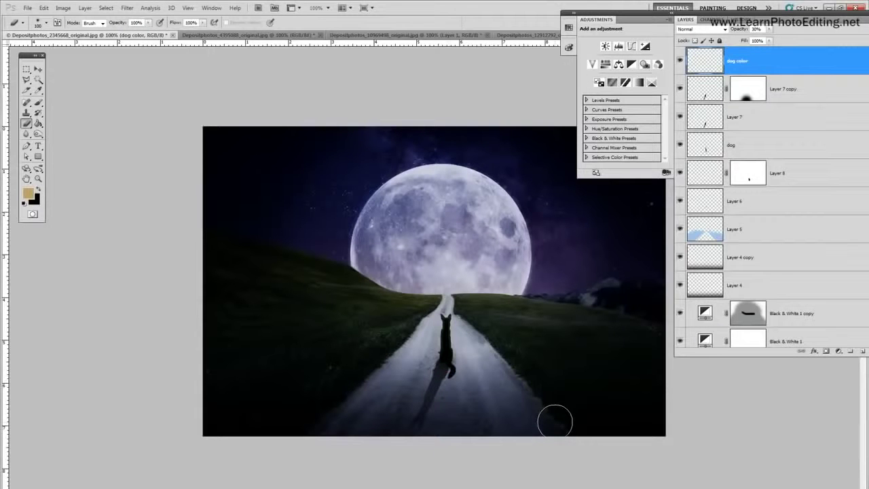
Rename the dog's masked outline layer beneath the dog layer as rim light and set its opacity to 80%.
{"action": "left_click", "coordinate": [448, 373]}
{"action": "left_click", "coordinate": [681, 61]}
{"action": "left_click", "coordinate": [681, 172]}
{"action": "double_click", "coordinate": [786, 177]}
{"action": "left_click", "coordinate": [859, 58]}
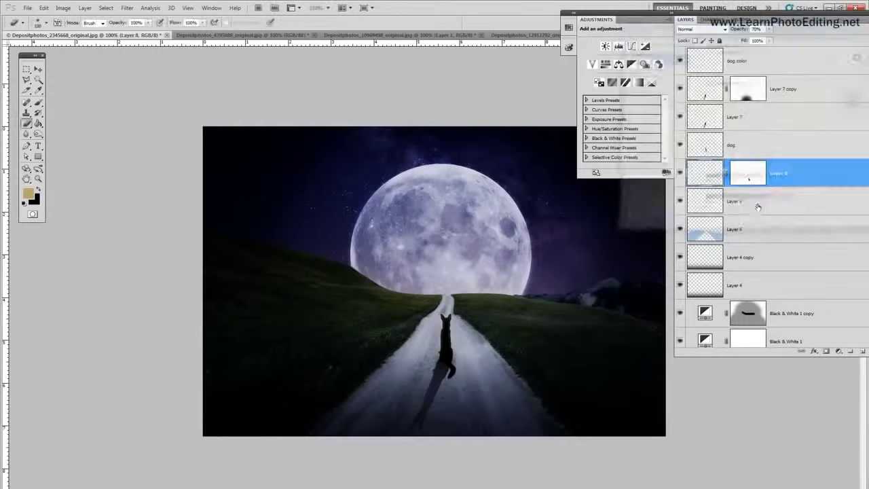
{"action": "double_click", "coordinate": [780, 173]}
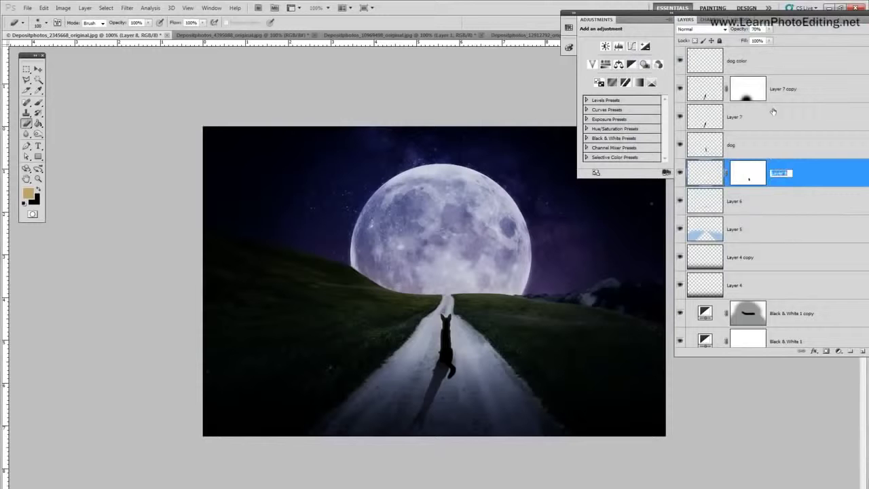
{"action": "type", "text": "d"}
{"action": "type", "text": "im light"}
{"action": "key", "text": "Return"}
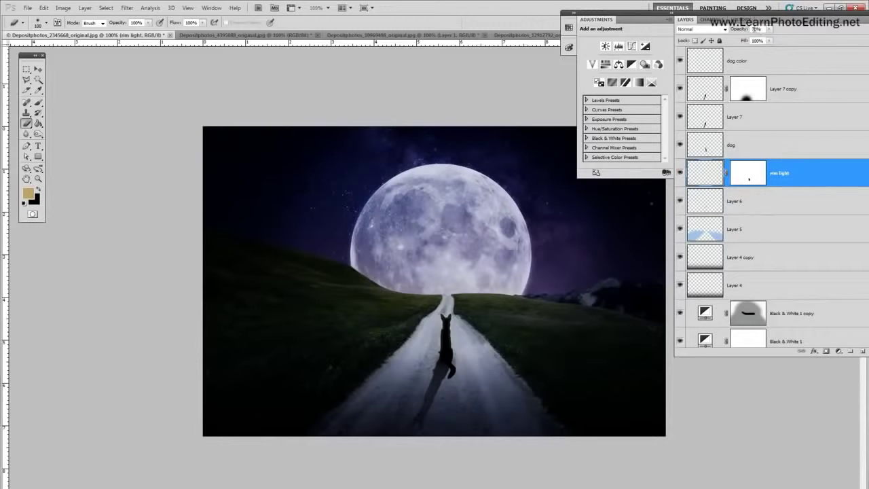
{"action": "left_click", "coordinate": [756, 29]}
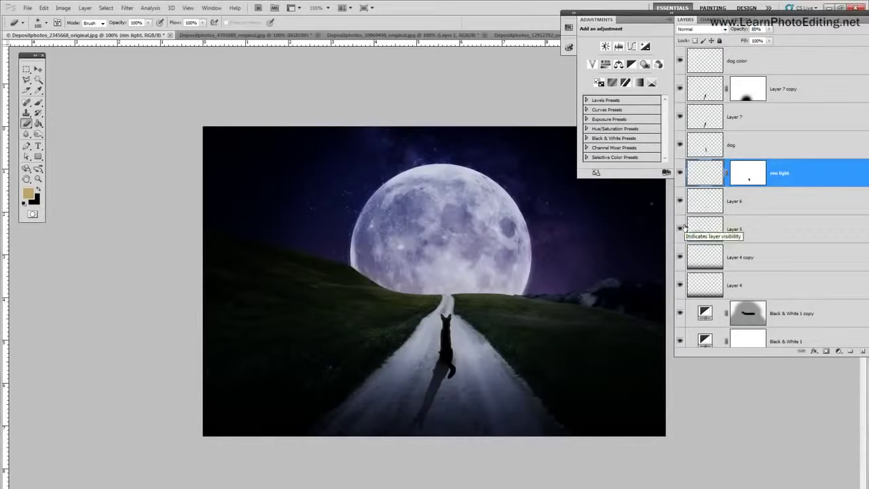
Add a Curves adjustment layer above the dog color layer, keeping the default layer settings.
{"action": "left_click", "coordinate": [754, 58]}
{"action": "left_click_drag", "start_coordinate": [766, 15], "coordinate": [756, 15]}
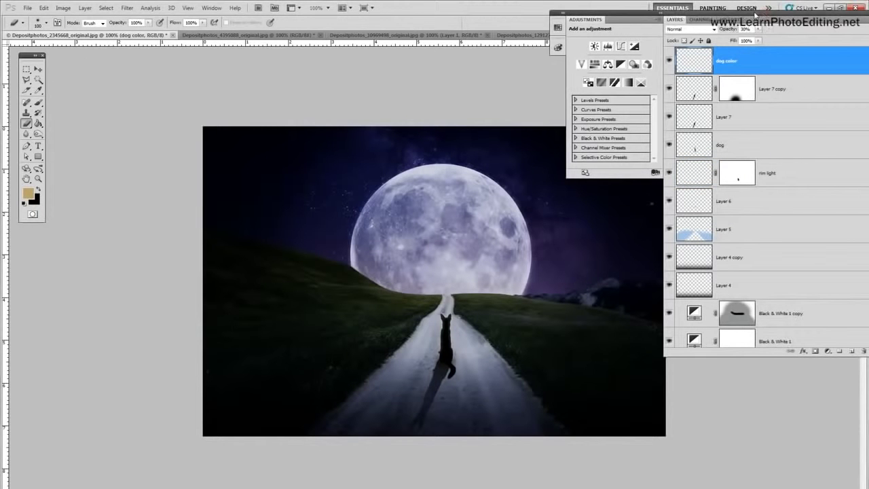
{"action": "left_click", "coordinate": [85, 8]}
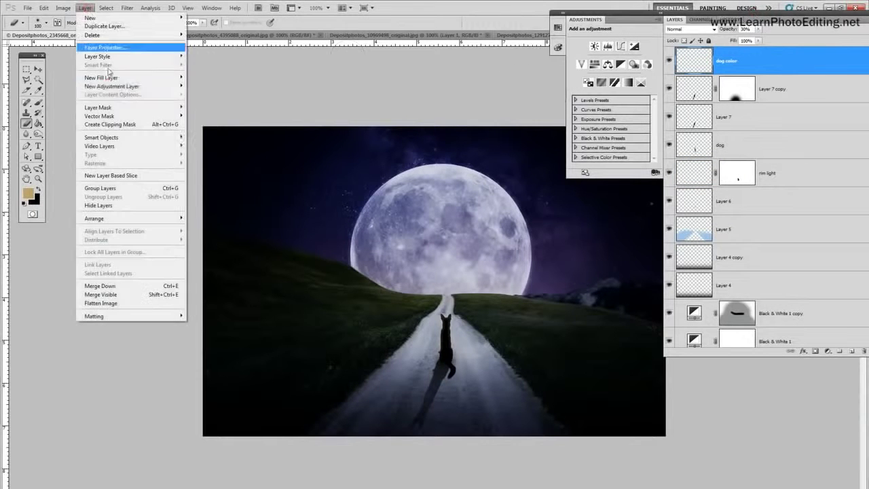
{"action": "mouse_move", "coordinate": [136, 86]}
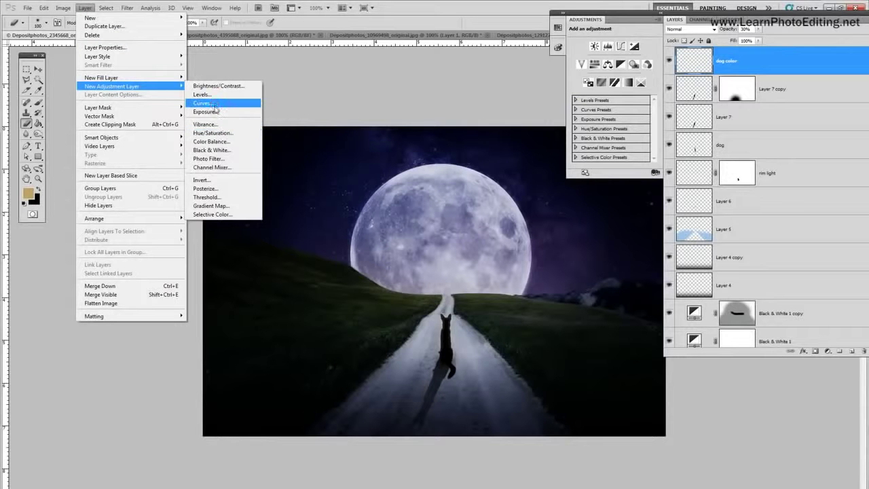
{"action": "left_click", "coordinate": [214, 106]}
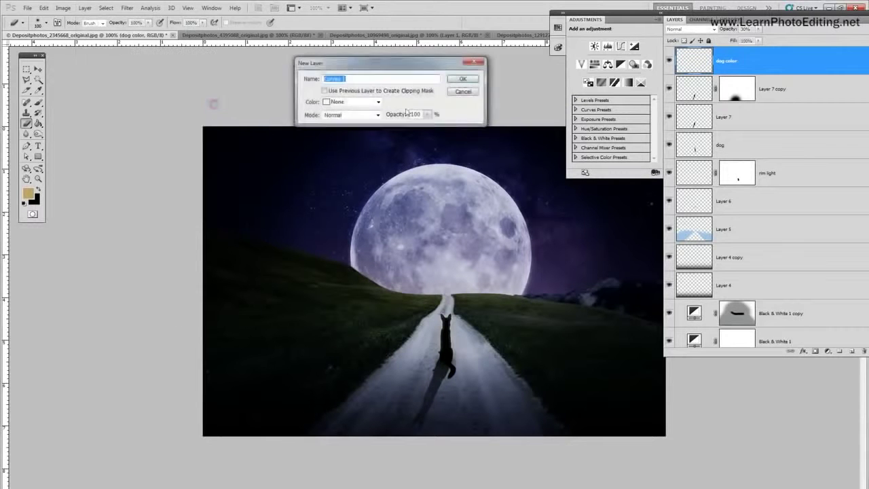
{"action": "left_click", "coordinate": [466, 80]}
Add points at the quarter, middle and three-quarter positions of the Curves adjustment's Blue channel.
{"action": "left_click", "coordinate": [626, 48]}
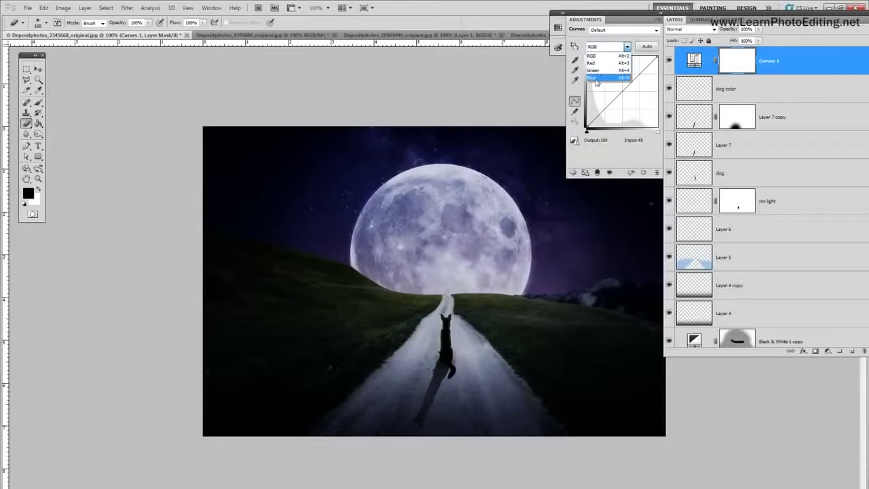
{"action": "left_click", "coordinate": [594, 78]}
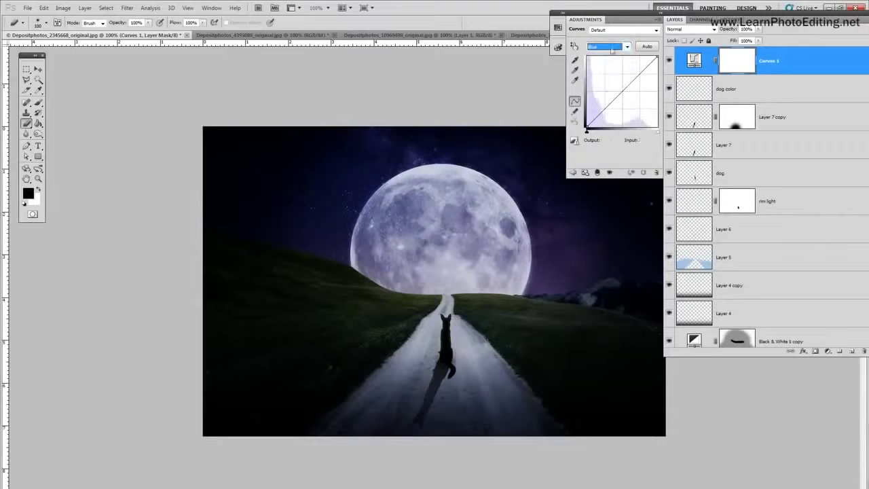
{"action": "left_click", "coordinate": [604, 108]}
{"action": "left_click", "coordinate": [622, 90]}
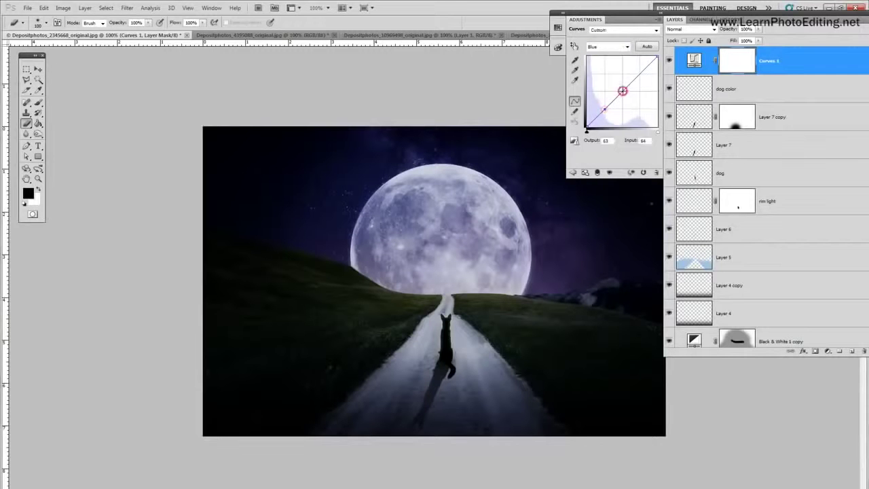
{"action": "left_click", "coordinate": [639, 72]}
Set the lower Blue curve point's output to 59 and adjust its input value.
{"action": "left_click_drag", "start_coordinate": [604, 109], "coordinate": [604, 107]}
{"action": "left_click", "coordinate": [608, 141]}
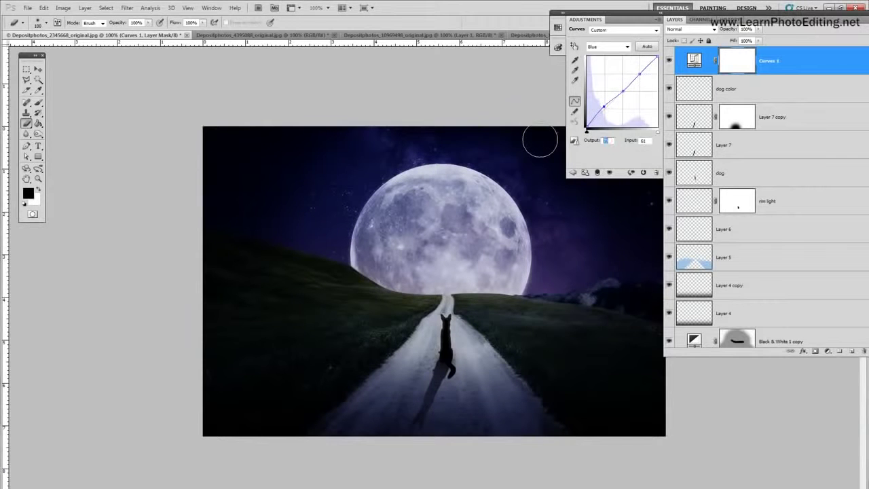
{"action": "type", "text": "59"}
{"action": "key", "text": "Tab"}
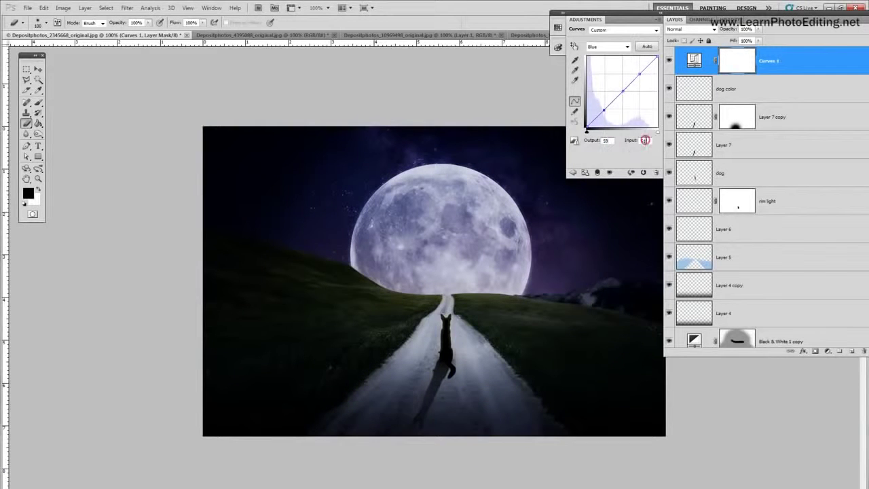
{"action": "type", "text": "58"}
Set the middle Blue curve point to output 125 and input 120.
{"action": "double_click", "coordinate": [609, 140]}
{"action": "left_click_drag", "start_coordinate": [622, 91], "coordinate": [623, 91]}
{"action": "left_click", "coordinate": [609, 140]}
{"action": "type", "text": "125"}
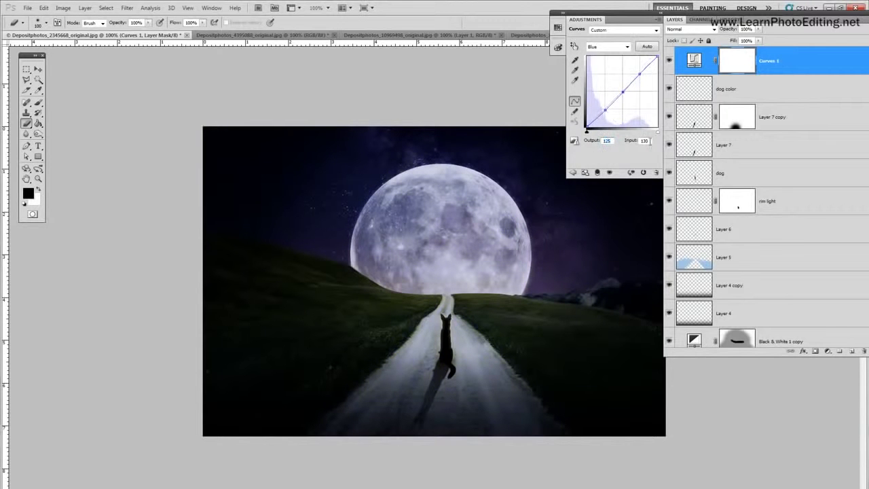
{"action": "left_click", "coordinate": [647, 140]}
{"action": "type", "text": "120"}
Set the upper Blue curve point to output 201 and input 189.
{"action": "left_click", "coordinate": [638, 75]}
{"action": "type", "text": "201"}
{"action": "key", "text": "Tab"}
{"action": "type", "text": "1"}
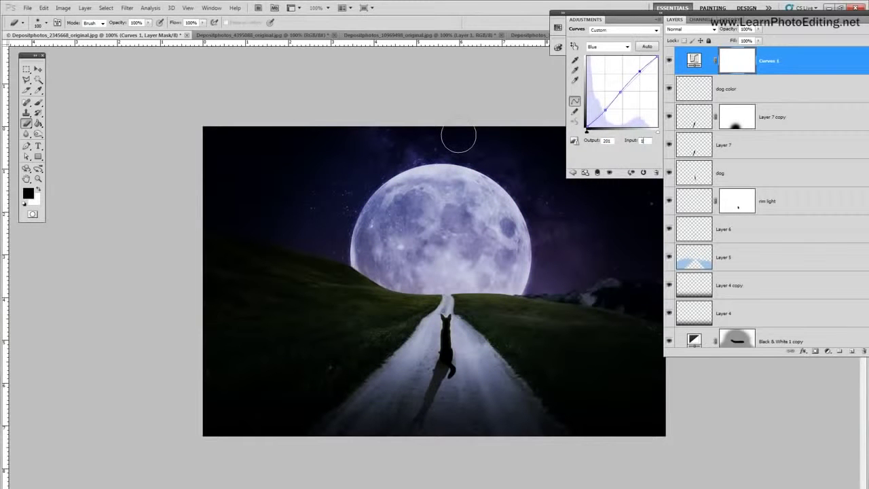
{"action": "type", "text": "89"}
Compare the composite with and without the Curves adjustment, leaving the layer visible.
{"action": "left_click", "coordinate": [668, 62]}
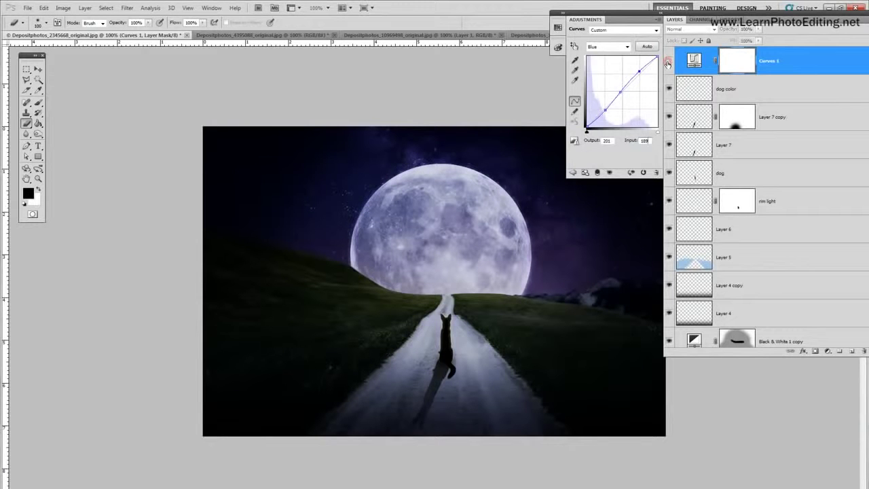
{"action": "left_click", "coordinate": [668, 62]}
{"action": "left_click", "coordinate": [669, 61]}
{"action": "left_click", "coordinate": [669, 62]}
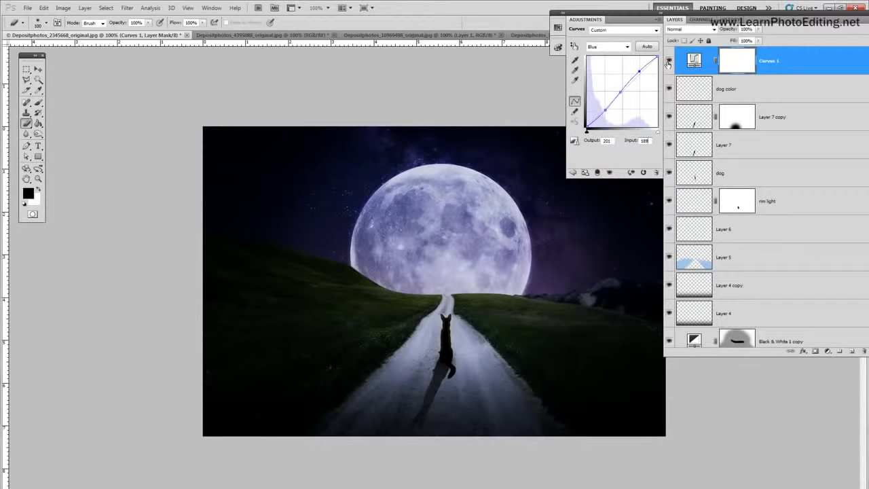
{"action": "left_click", "coordinate": [669, 62]}
{"action": "left_click", "coordinate": [669, 62]}
{"action": "left_click", "coordinate": [669, 62]}
{"action": "left_click", "coordinate": [668, 62]}
{"action": "left_click", "coordinate": [669, 62]}
{"action": "left_click", "coordinate": [668, 61]}
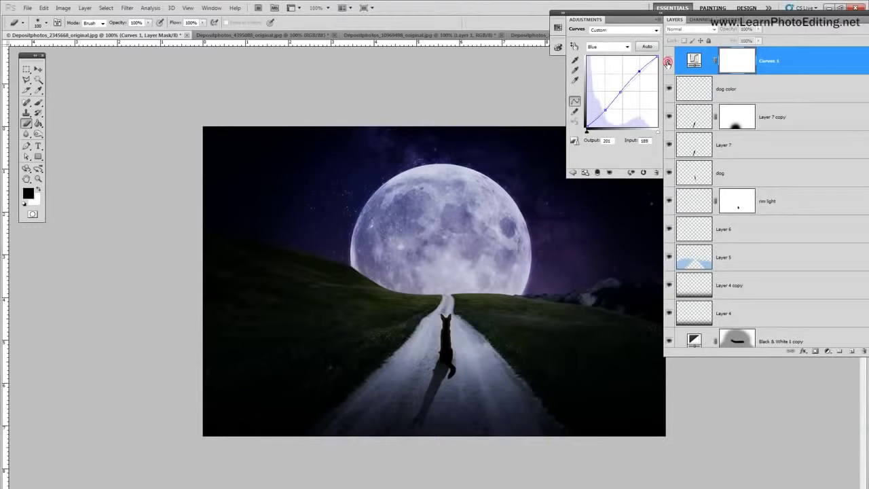
{"action": "left_click", "coordinate": [669, 62]}
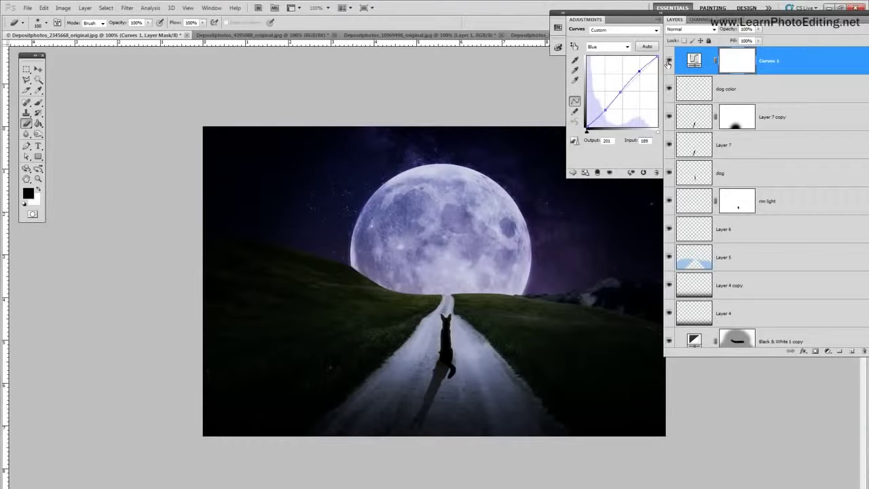
Add a Photo Filter adjustment layer on top using the Deep Blue filter at 50% density.
{"action": "left_click", "coordinate": [84, 8]}
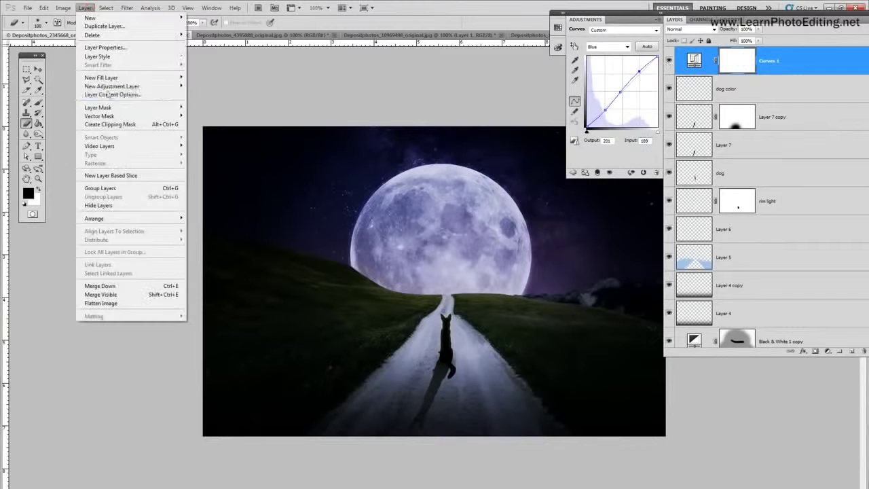
{"action": "mouse_move", "coordinate": [108, 89]}
{"action": "left_click", "coordinate": [221, 160]}
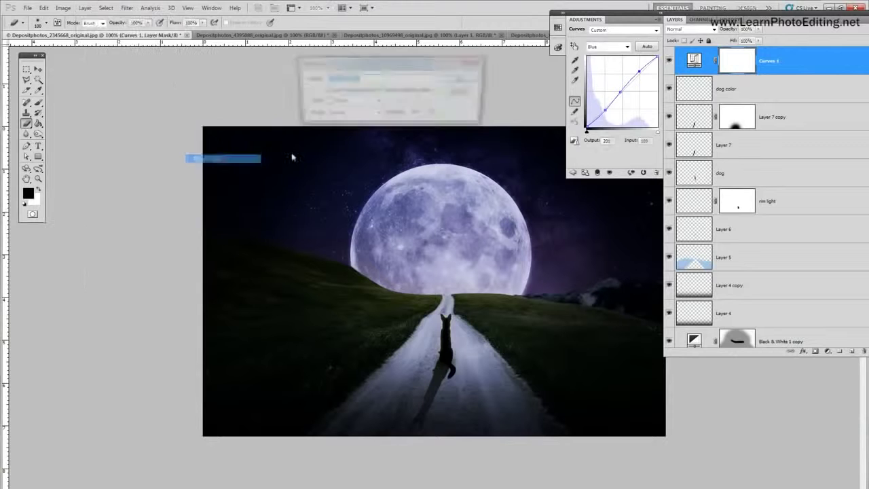
{"action": "left_click", "coordinate": [461, 79]}
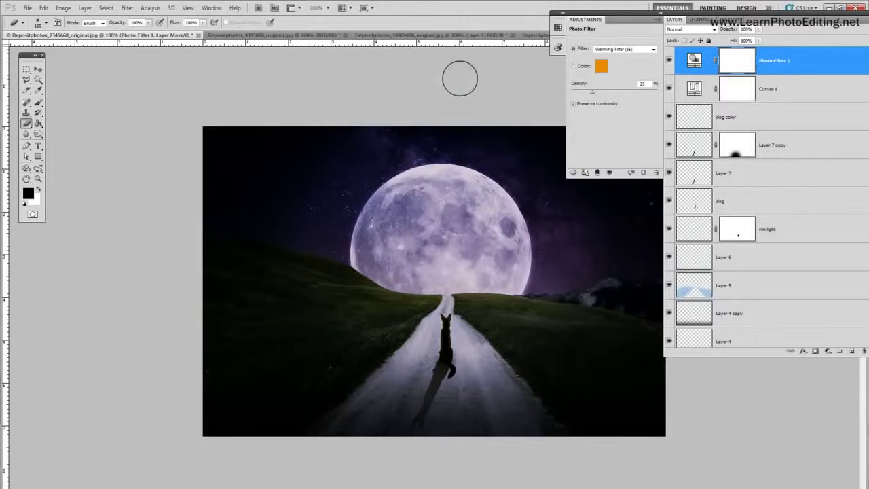
{"action": "left_click", "coordinate": [652, 48]}
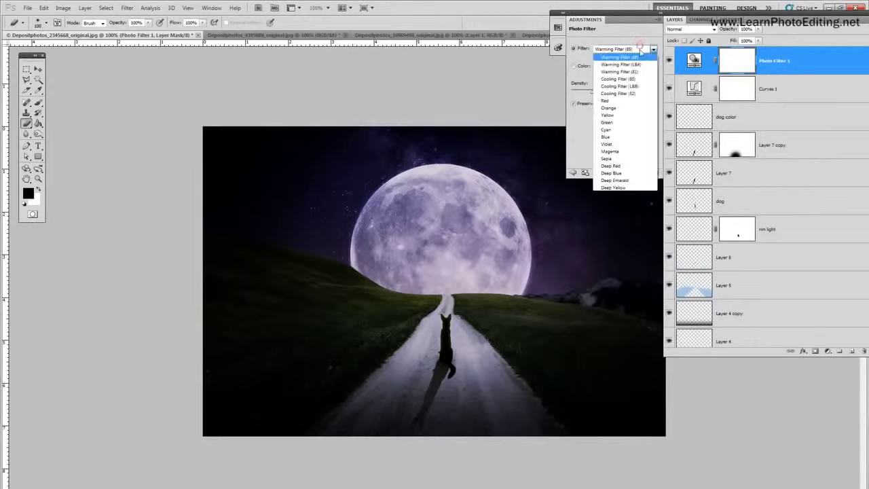
{"action": "left_click", "coordinate": [626, 176]}
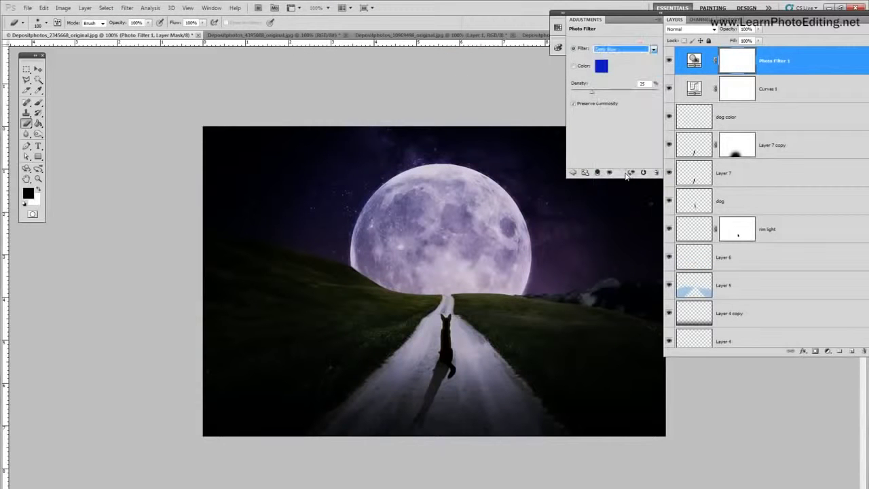
{"action": "double_click", "coordinate": [645, 84]}
{"action": "type", "text": "50"}
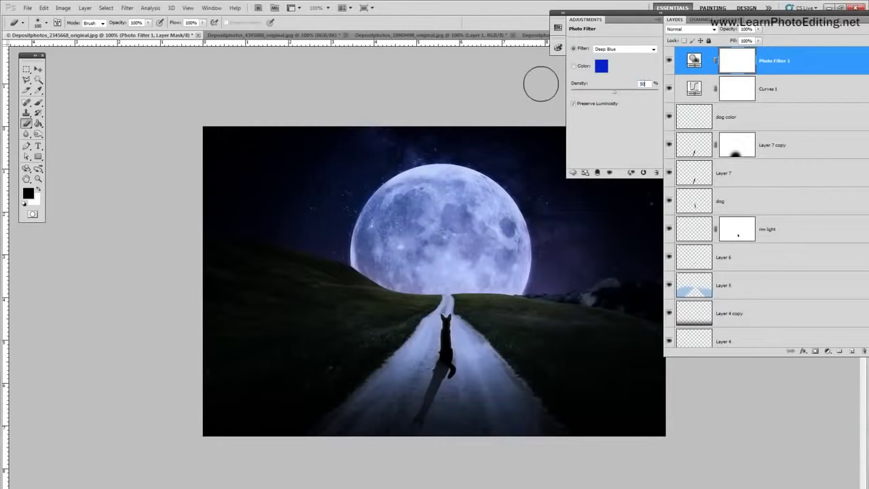
{"action": "left_click", "coordinate": [670, 61]}
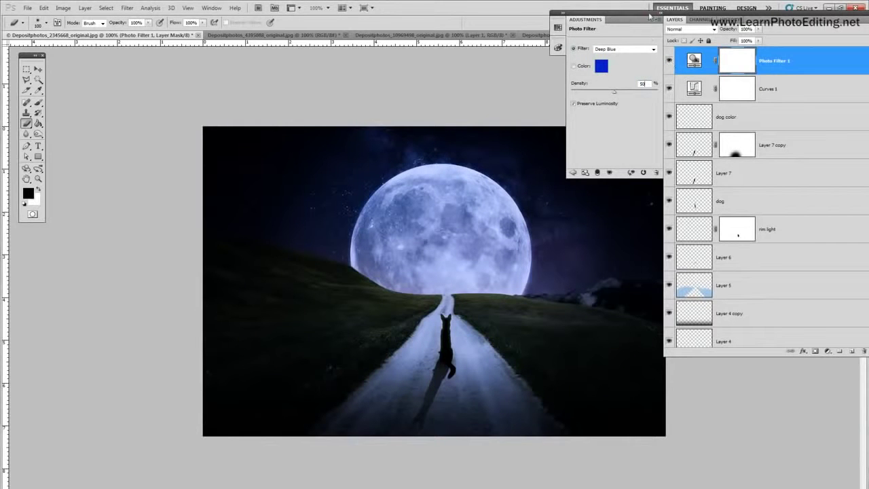
Copy the entire cloud texture from its open PSD document and paste it as the top layer of the moon composite.
{"action": "left_click_drag", "start_coordinate": [650, 18], "coordinate": [695, 24]}
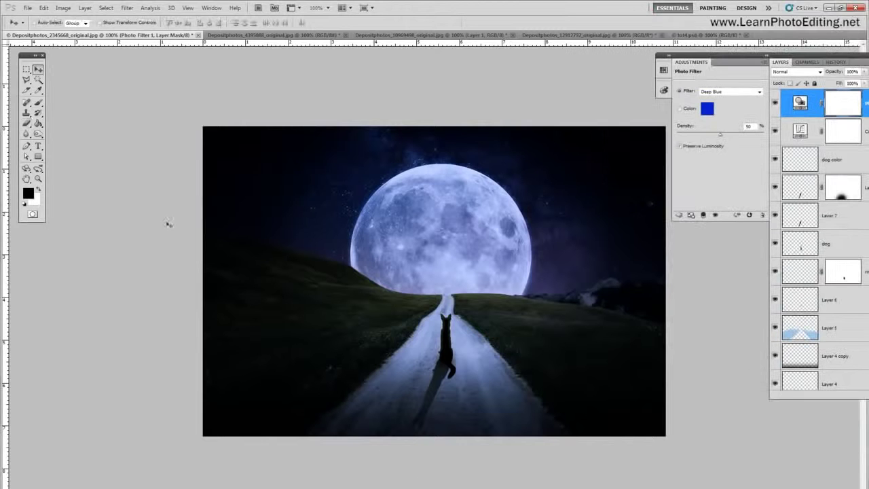
{"action": "left_click", "coordinate": [694, 34]}
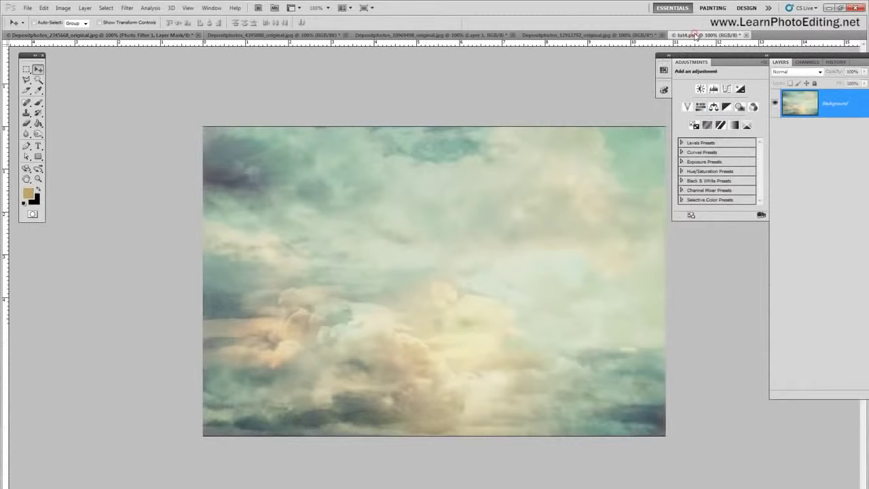
{"action": "left_click", "coordinate": [106, 7]}
{"action": "left_click", "coordinate": [114, 17]}
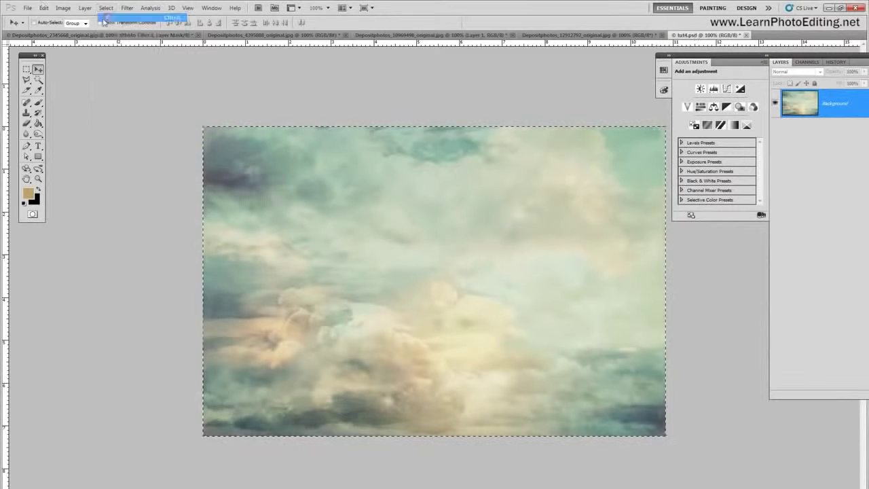
{"action": "left_click", "coordinate": [43, 8]}
{"action": "left_click", "coordinate": [53, 68]}
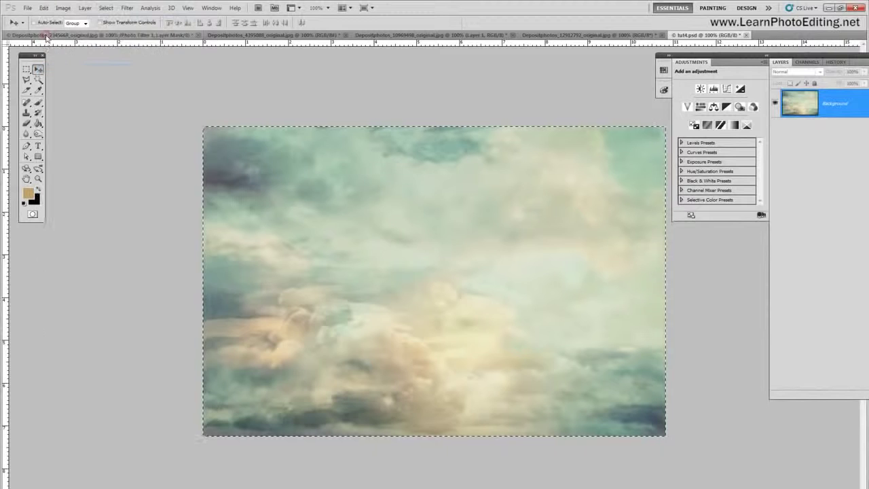
{"action": "left_click", "coordinate": [102, 35]}
{"action": "left_click", "coordinate": [43, 7]}
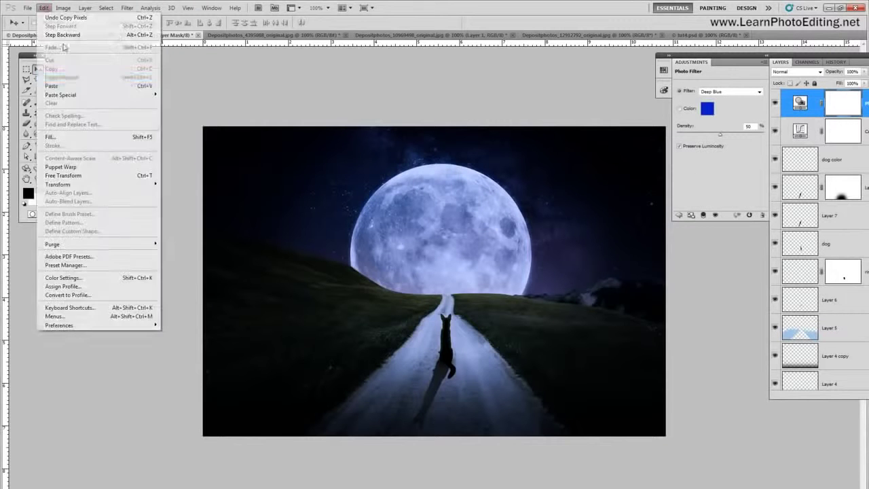
{"action": "left_click", "coordinate": [77, 85]}
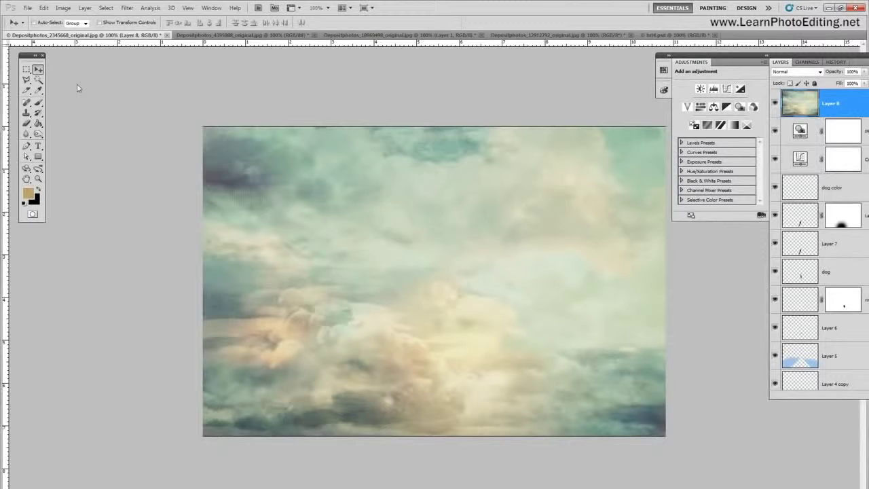
Set the pasted cloud texture layer's blend mode to Soft Light and compare the image with and without it.
{"action": "left_click", "coordinate": [796, 71]}
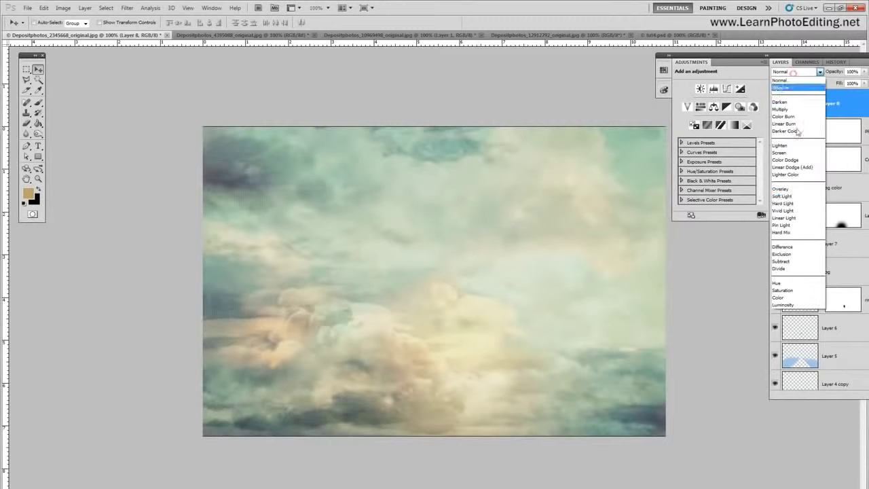
{"action": "left_click", "coordinate": [791, 195]}
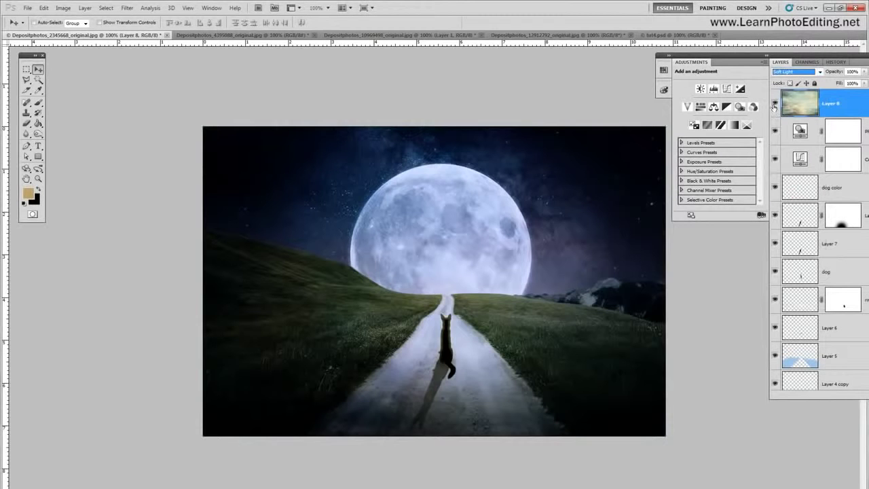
{"action": "left_click", "coordinate": [774, 106]}
{"action": "left_click", "coordinate": [775, 106]}
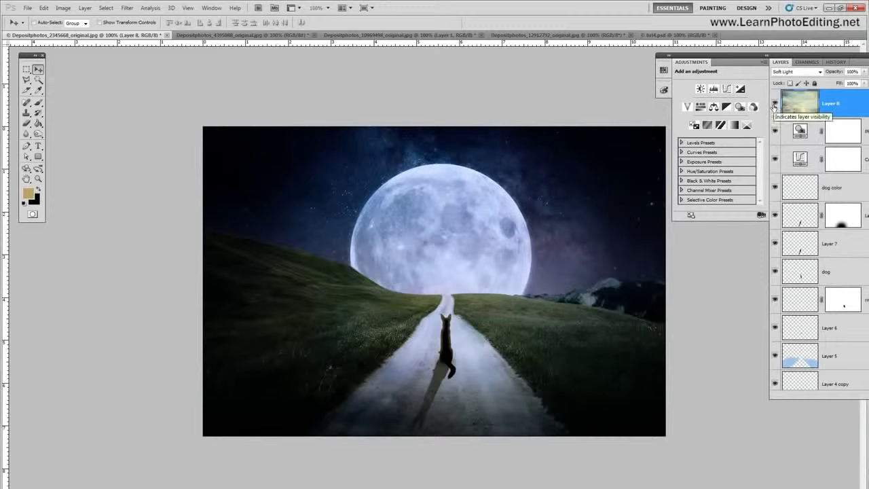
Hide and reshow the cloud texture layer to judge its effect on the composite.
{"action": "left_click", "coordinate": [775, 106]}
{"action": "left_click", "coordinate": [775, 106]}
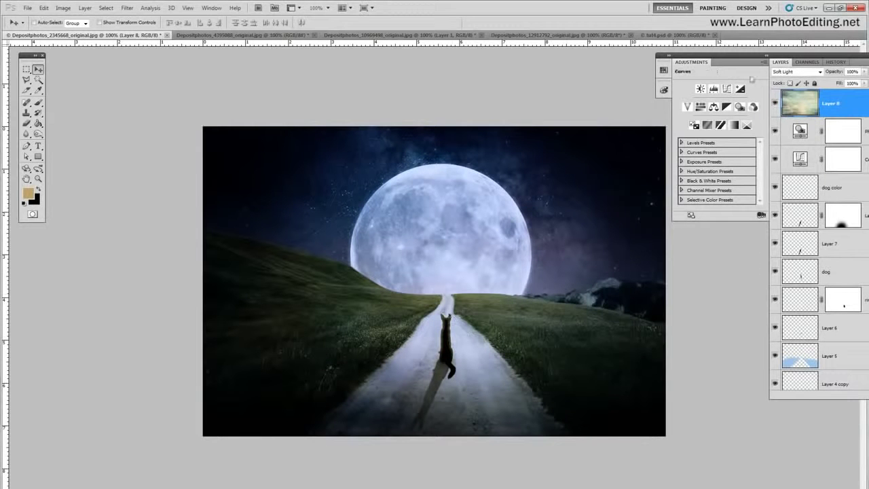
{"action": "left_click_drag", "start_coordinate": [789, 57], "coordinate": [715, 38]}
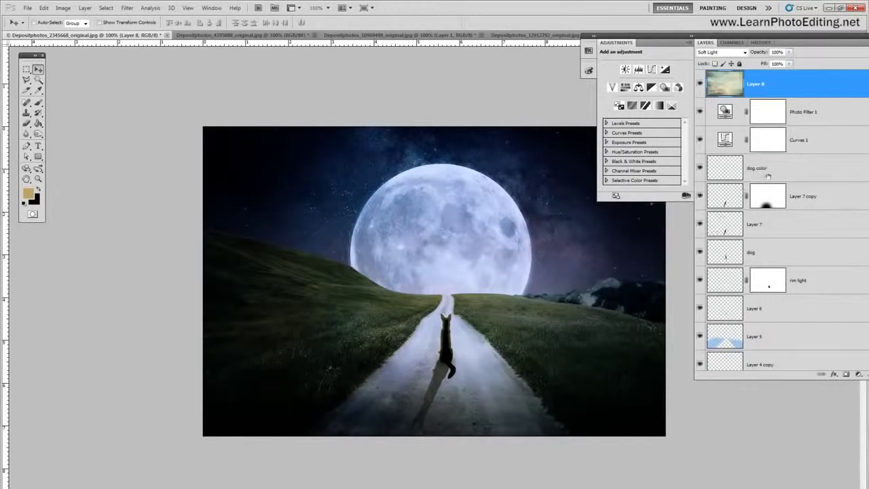
Set the dog color layer's opacity to 15% and compare the dog with and without it.
{"action": "left_click", "coordinate": [715, 171]}
{"action": "left_click", "coordinate": [700, 169]}
{"action": "left_click", "coordinate": [700, 169]}
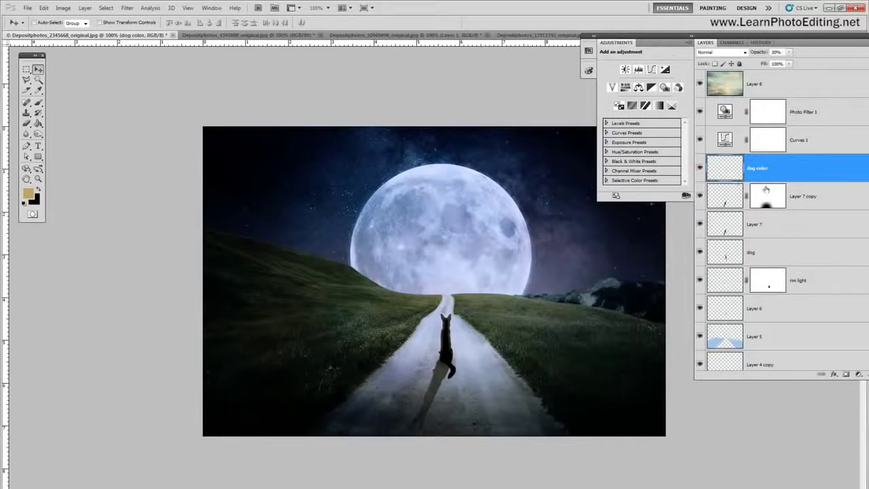
{"action": "left_click", "coordinate": [699, 168]}
{"action": "left_click", "coordinate": [700, 169]}
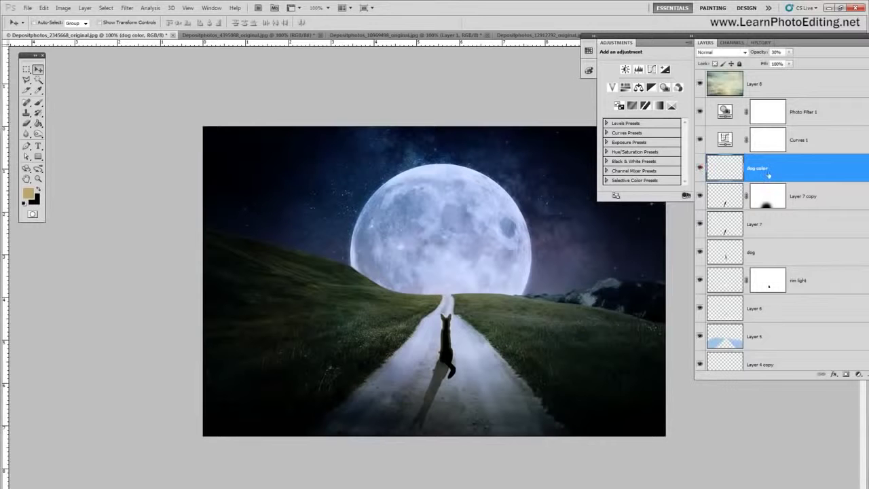
{"action": "left_click", "coordinate": [776, 52]}
{"action": "type", "text": "15"}
{"action": "left_click", "coordinate": [700, 168]}
{"action": "left_click", "coordinate": [700, 168]}
Add a new empty layer above the cloud texture layer with the default settings.
{"action": "mouse_move", "coordinate": [730, 42]}
{"action": "left_mouse_down"}
{"action": "mouse_move", "coordinate": [662, 50]}
{"action": "mouse_move", "coordinate": [741, 53]}
{"action": "left_mouse_up"}
{"action": "left_click", "coordinate": [769, 93]}
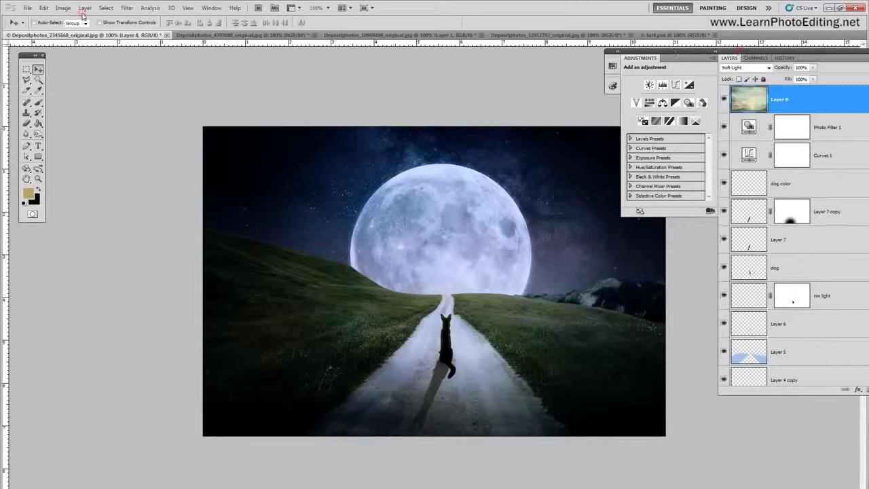
{"action": "left_click", "coordinate": [82, 9]}
{"action": "mouse_move", "coordinate": [95, 18]}
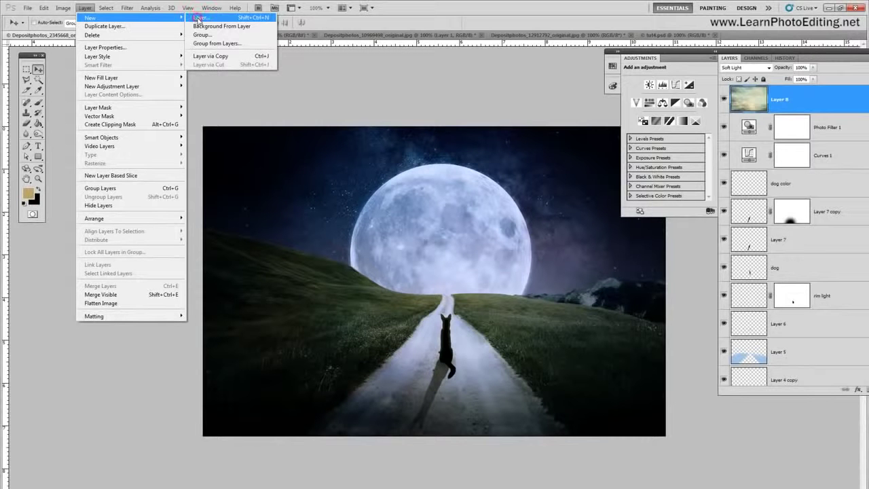
{"action": "left_click", "coordinate": [197, 21]}
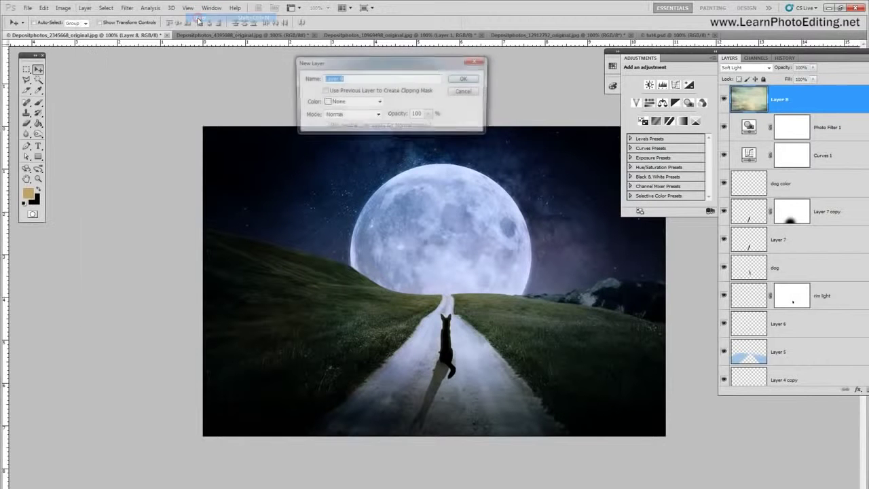
{"action": "left_click", "coordinate": [466, 79]}
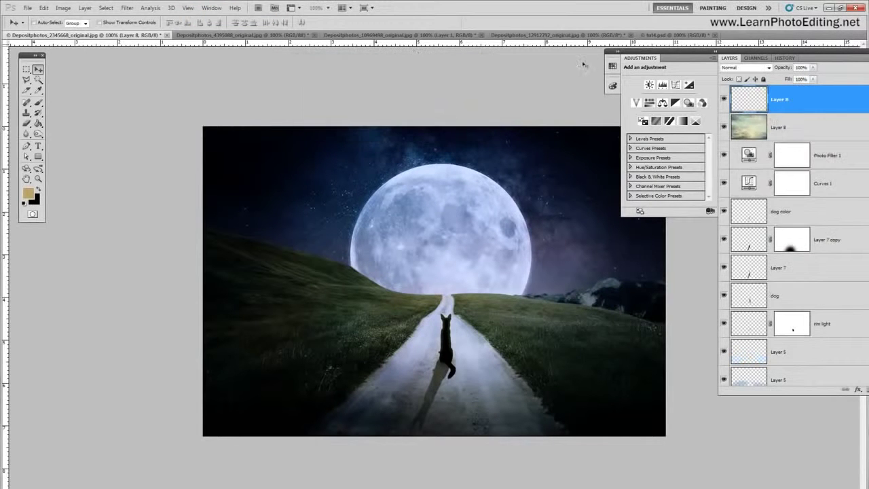
Make an elliptical selection spanning the full canvas and invert it so only the corner areas are selected.
{"action": "left_click", "coordinate": [27, 70]}
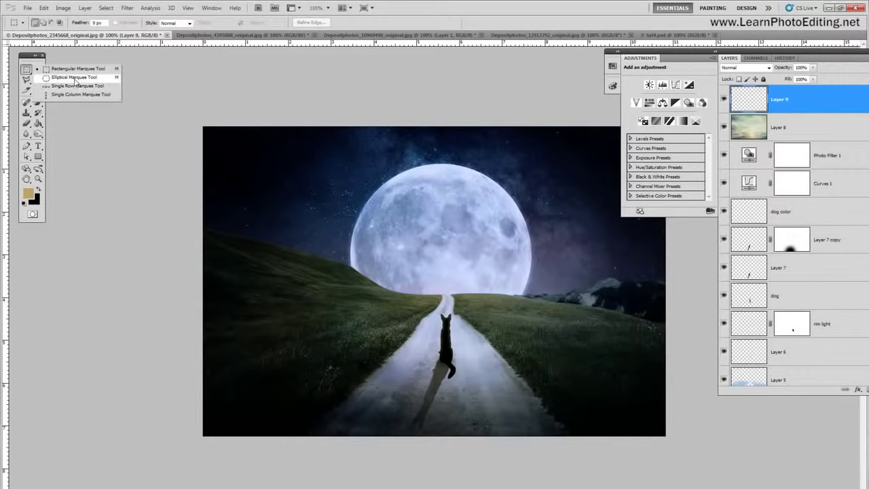
{"action": "left_click", "coordinate": [73, 78]}
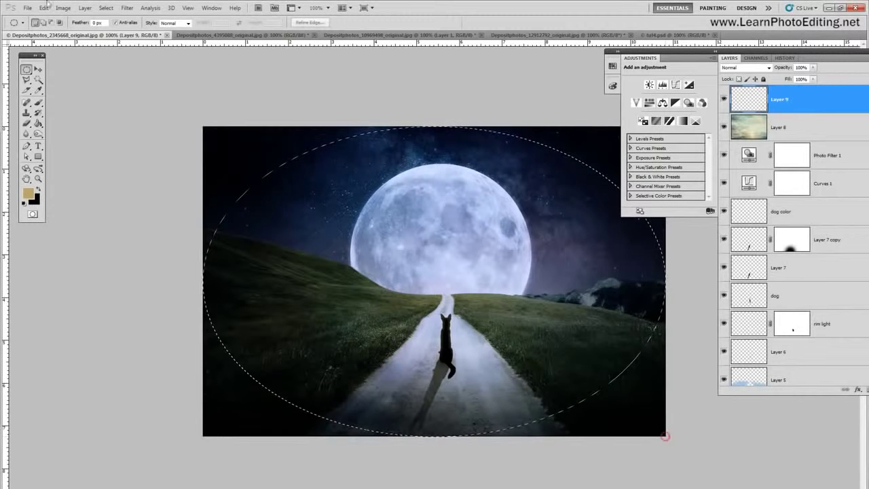
{"action": "left_click", "coordinate": [106, 7]}
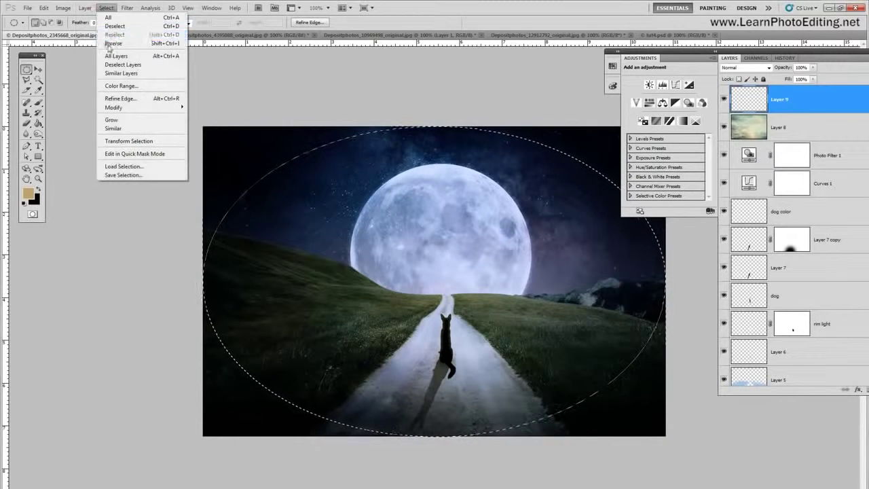
{"action": "left_click", "coordinate": [109, 34]}
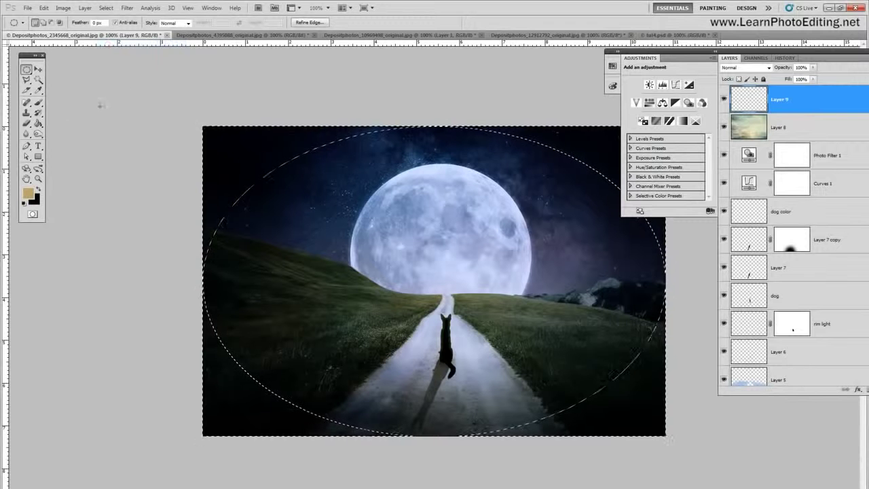
Fill the selected corner areas with black on the new top layer and deselect.
{"action": "left_click", "coordinate": [37, 123]}
{"action": "left_click", "coordinate": [39, 189]}
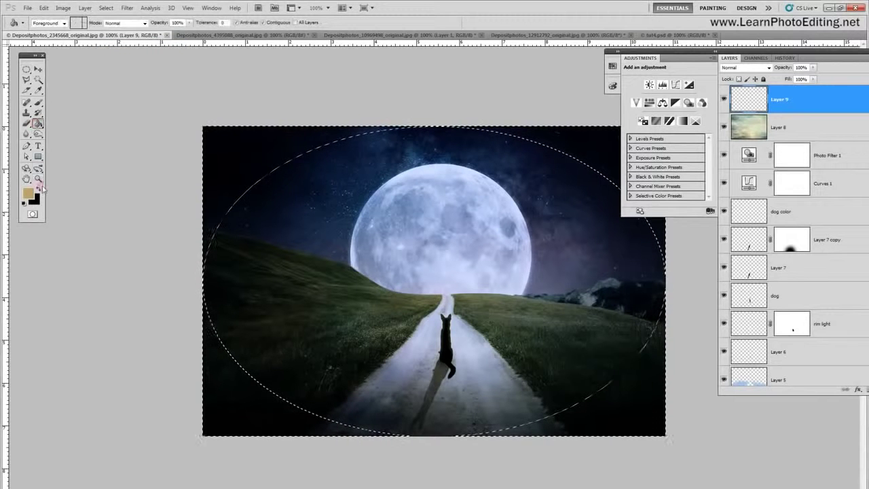
{"action": "left_click", "coordinate": [227, 163]}
{"action": "left_click", "coordinate": [106, 7]}
{"action": "left_click", "coordinate": [112, 26]}
Soften the black vignette layer with a Gaussian Blur of 80 pixels radius.
{"action": "left_click", "coordinate": [127, 7]}
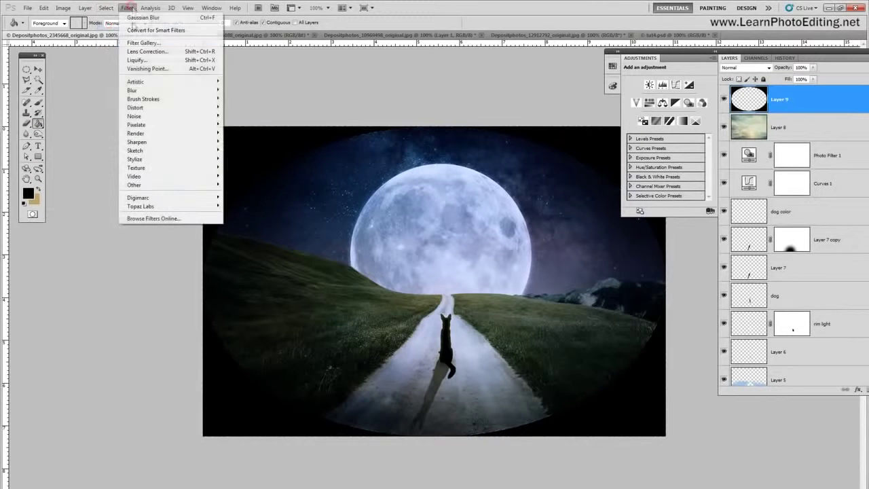
{"action": "mouse_move", "coordinate": [156, 87]}
{"action": "left_click", "coordinate": [248, 123]}
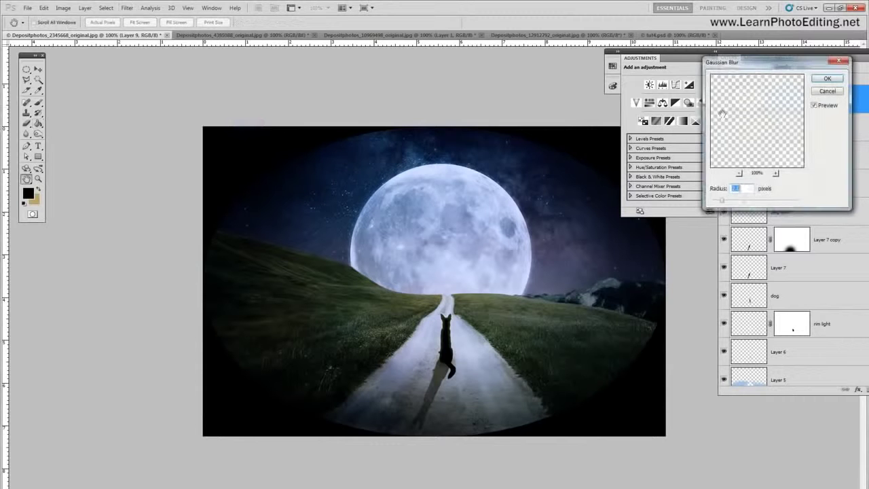
{"action": "type", "text": "80"}
{"action": "left_click", "coordinate": [828, 79]}
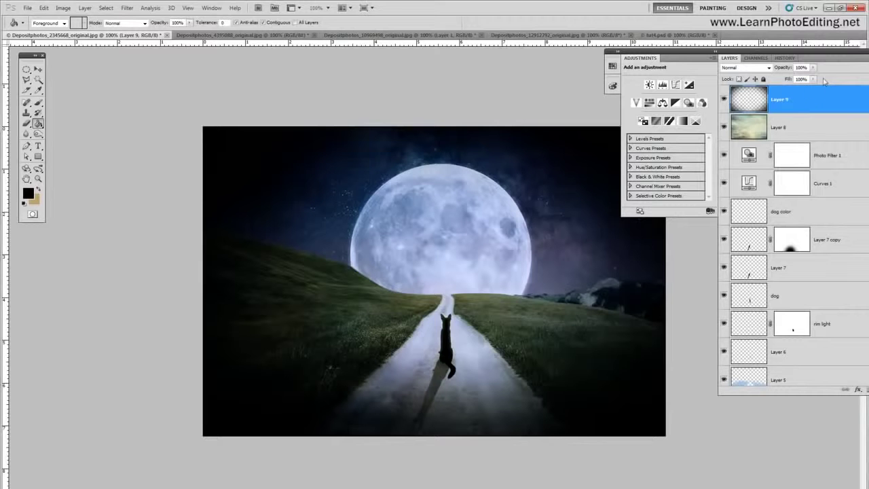
Set the vignette layer's opacity to 40%.
{"action": "left_click", "coordinate": [800, 67]}
{"action": "type", "text": "32"}
{"action": "key", "text": "Return"}
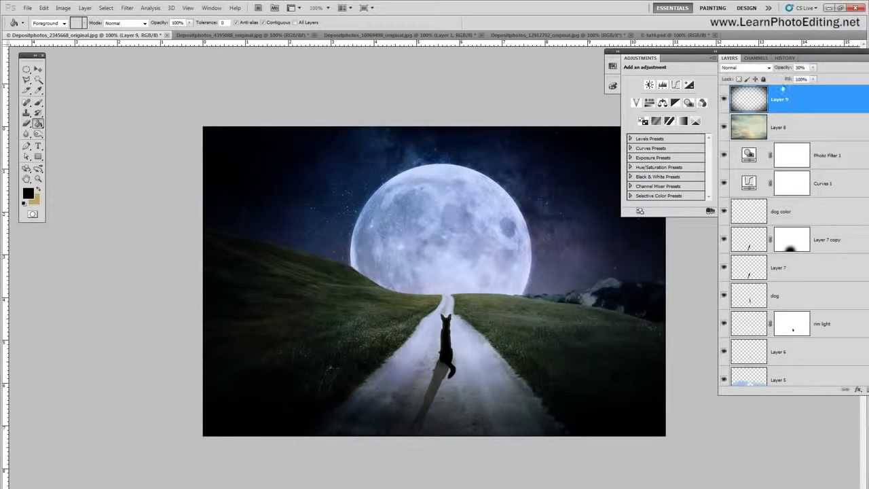
{"action": "type", "text": "40"}
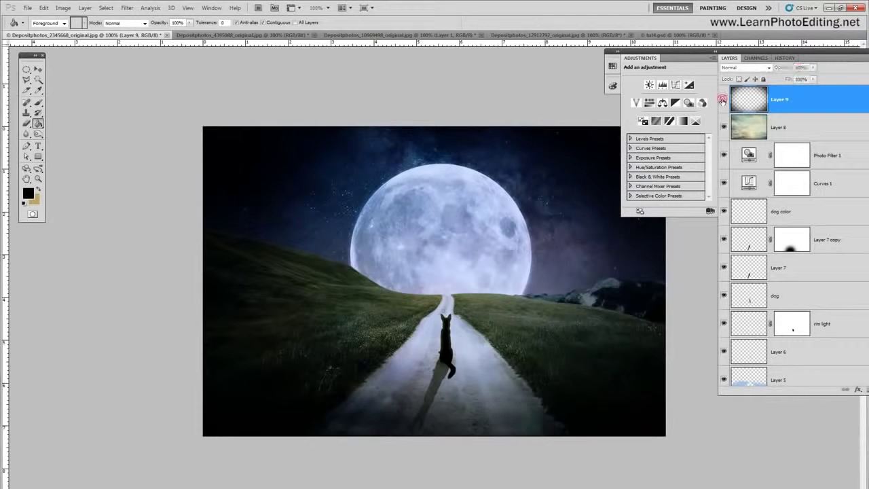
{"action": "key", "text": "Return"}
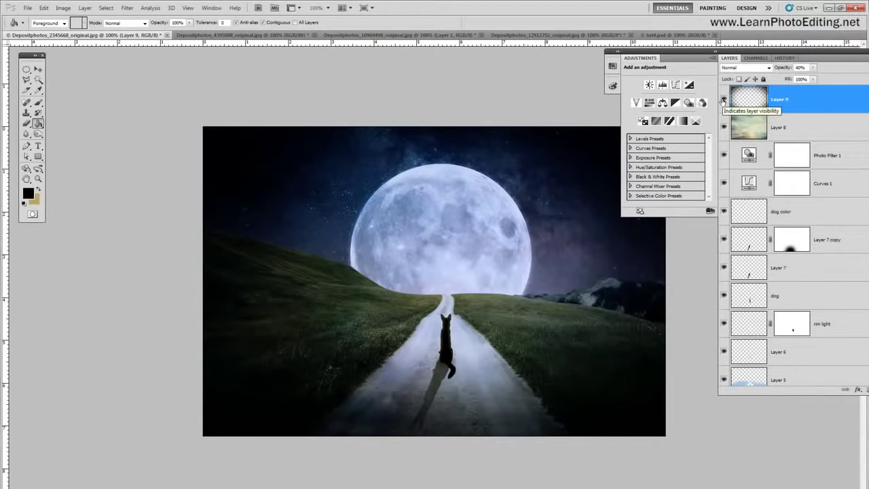
Hide and reshow Layer 7 to check its part of the dog's shadow on the road.
{"action": "left_click_drag", "start_coordinate": [744, 52], "coordinate": [762, 53]}
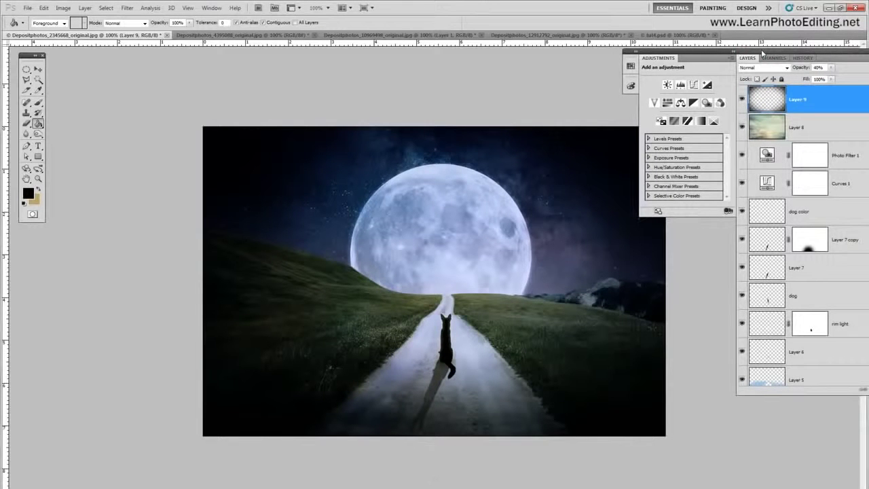
{"action": "left_click_drag", "start_coordinate": [761, 49], "coordinate": [761, 63]}
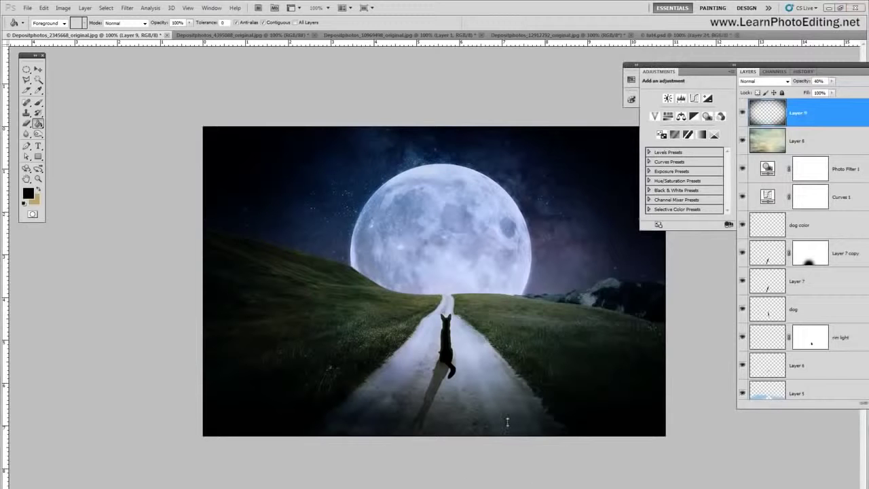
{"action": "left_click_drag", "start_coordinate": [775, 71], "coordinate": [704, 47]}
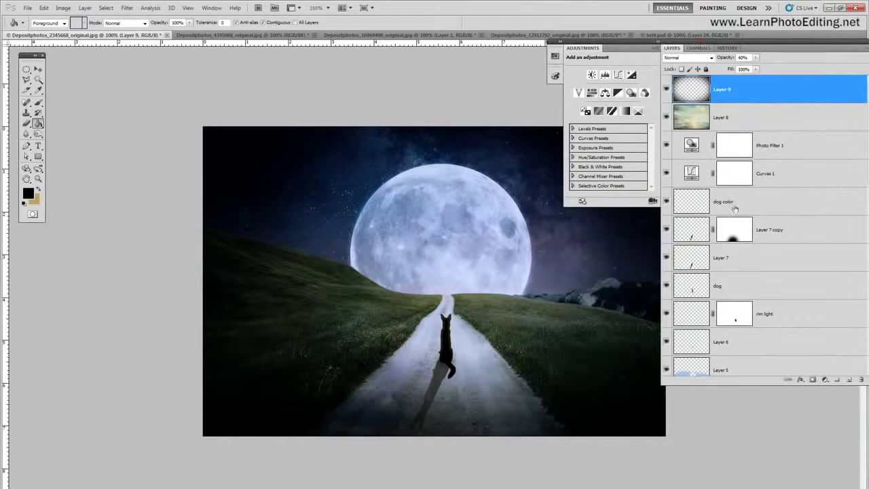
{"action": "left_click", "coordinate": [764, 315]}
{"action": "left_click_drag", "start_coordinate": [736, 47], "coordinate": [708, 42]}
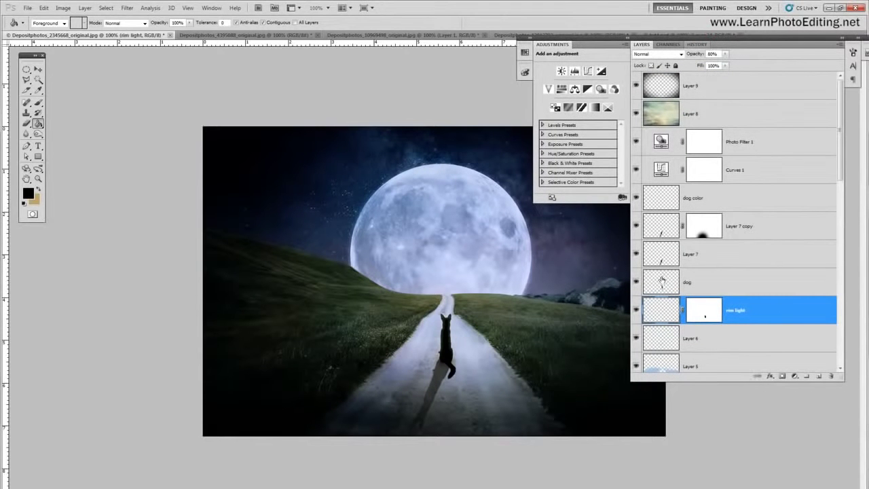
{"action": "left_click", "coordinate": [636, 253]}
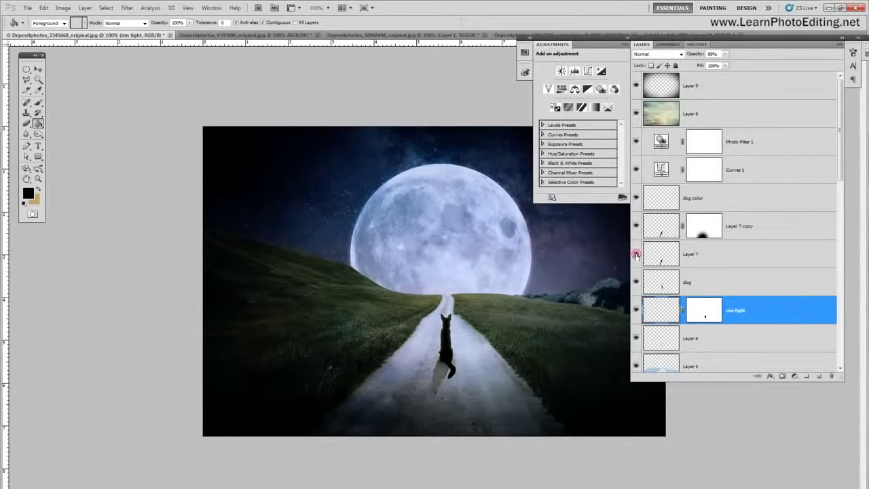
{"action": "left_click", "coordinate": [635, 253]}
Compare the shadow with and without Layer 7 copy and set that layer's opacity to 100%.
{"action": "left_click", "coordinate": [721, 252]}
{"action": "left_click", "coordinate": [735, 226]}
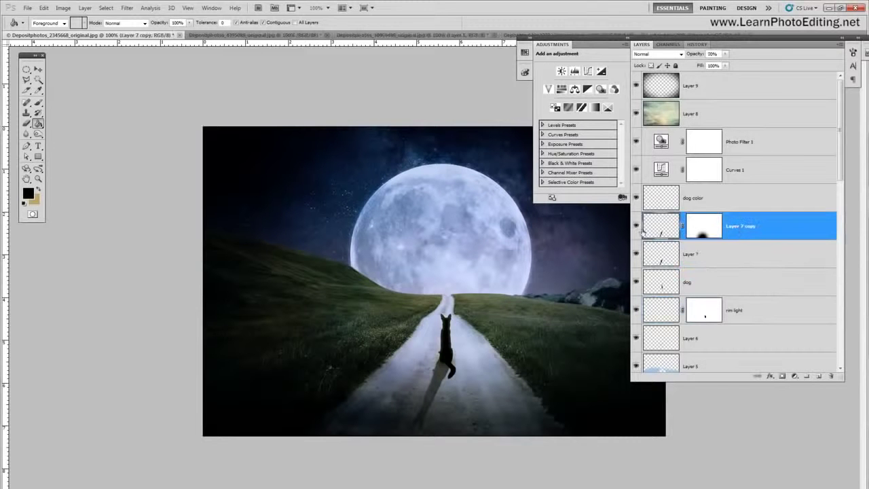
{"action": "left_click", "coordinate": [637, 228]}
{"action": "left_click", "coordinate": [637, 228]}
{"action": "left_click", "coordinate": [712, 54]}
{"action": "type", "text": "10"}
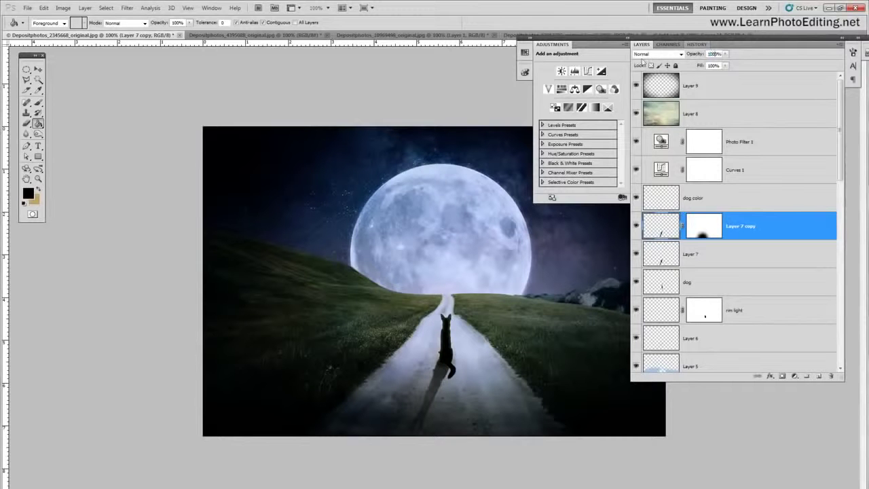
Set the opacity of shadow Layer 7 to 60% and compare the image with and without it.
{"action": "left_click", "coordinate": [637, 254]}
{"action": "left_click", "coordinate": [637, 254]}
{"action": "left_click", "coordinate": [718, 256]}
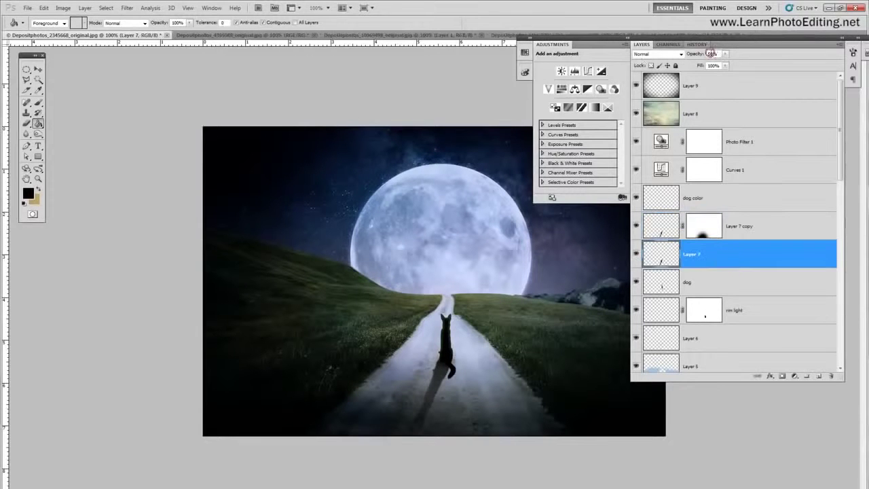
{"action": "type", "text": "0"}
{"action": "type", "text": "0"}
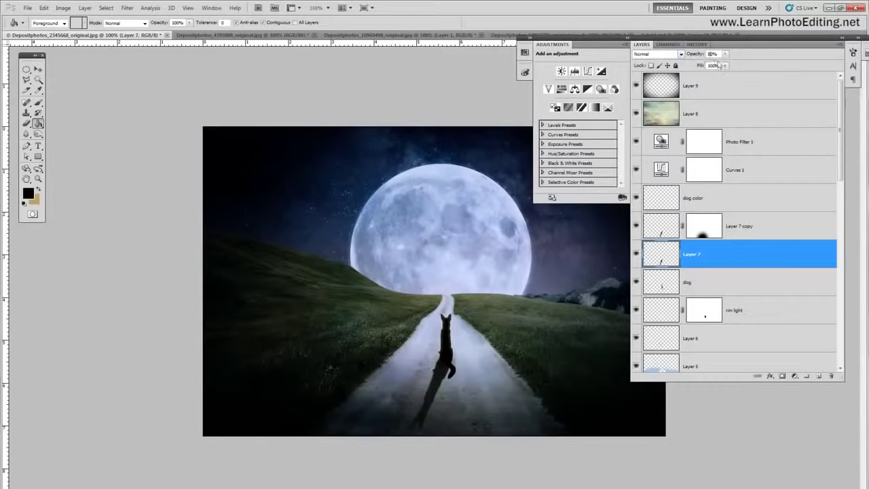
{"action": "left_click_drag", "start_coordinate": [690, 54], "coordinate": [687, 54]}
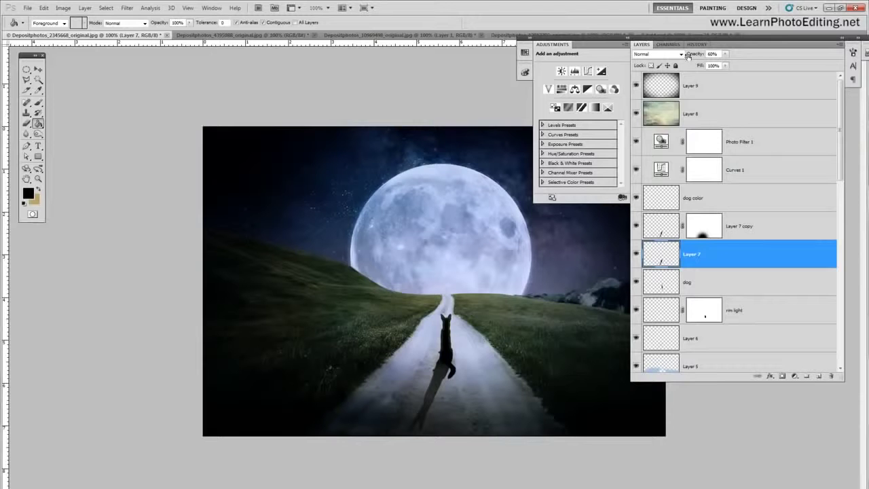
{"action": "left_click", "coordinate": [637, 254]}
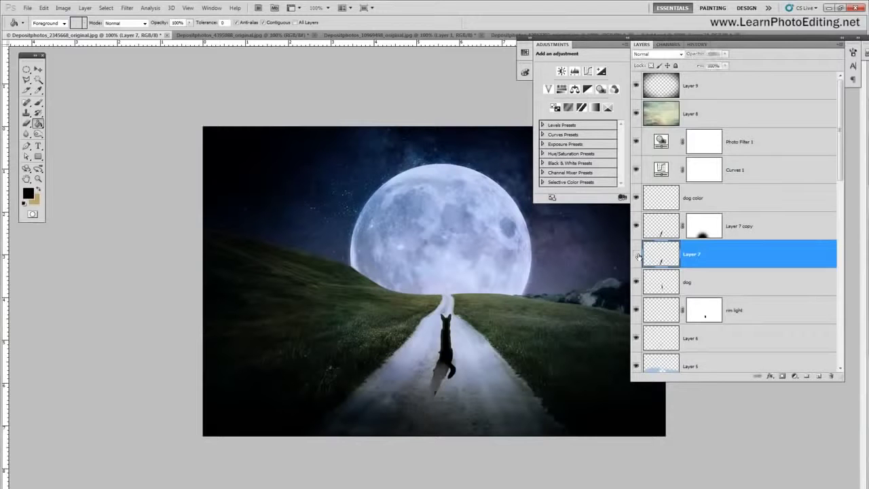
{"action": "left_click", "coordinate": [637, 254]}
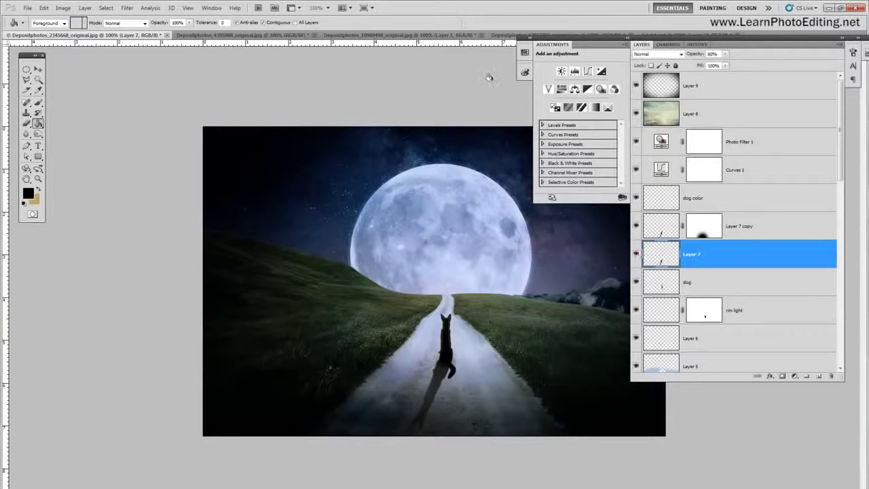
Apply a Gaussian Blur of 0.8 pixels radius to shadow Layer 7.
{"action": "left_click", "coordinate": [127, 8]}
{"action": "mouse_move", "coordinate": [163, 91]}
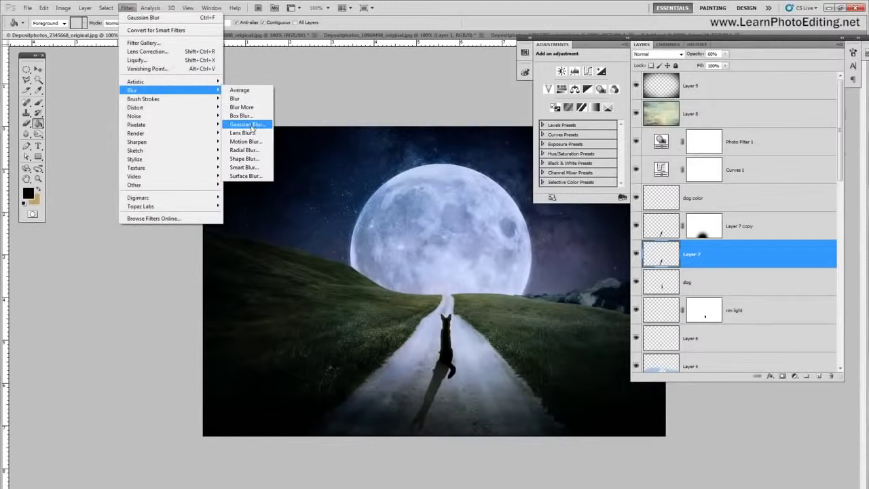
{"action": "left_click", "coordinate": [248, 125]}
{"action": "type", "text": "1"}
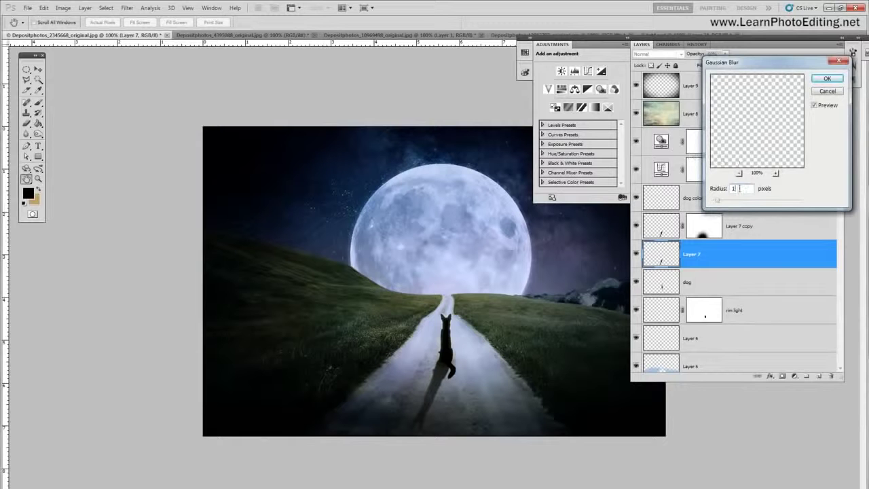
{"action": "double_click", "coordinate": [740, 188]}
{"action": "type", "text": "5"}
{"action": "double_click", "coordinate": [734, 188]}
{"action": "type", "text": "0.5"}
{"action": "double_click", "coordinate": [740, 188]}
{"action": "type", "text": "0.8"}
{"action": "left_click", "coordinate": [824, 79]}
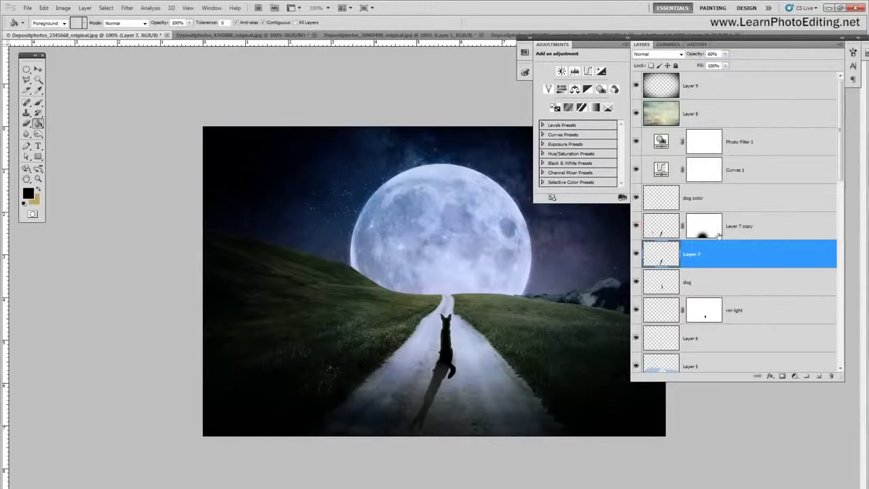
Apply a slight Gaussian Blur to the shadow on Layer 7 copy and compare the image with and without that layer.
{"action": "left_click", "coordinate": [740, 231]}
{"action": "left_click", "coordinate": [127, 7]}
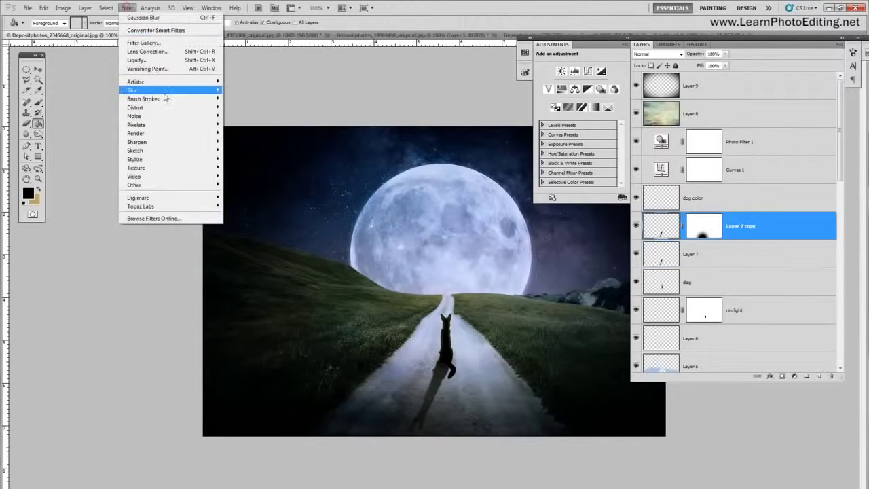
{"action": "mouse_move", "coordinate": [198, 91]}
{"action": "left_click", "coordinate": [247, 127]}
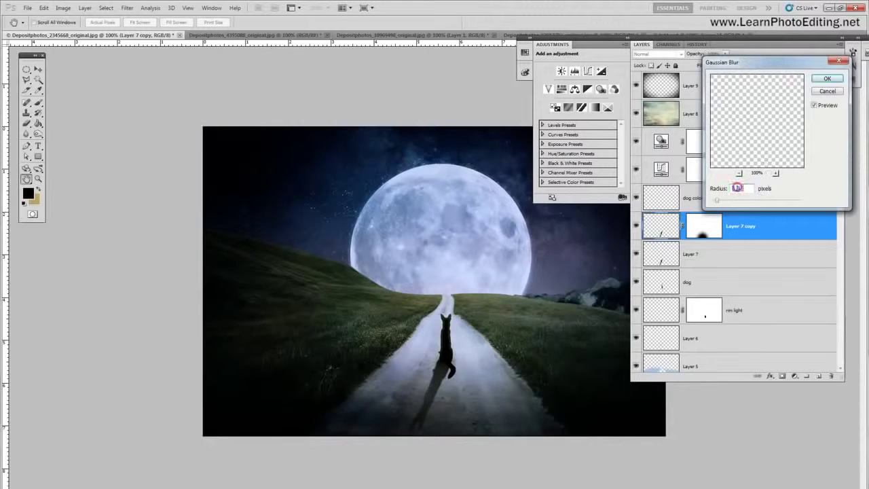
{"action": "type", "text": "0.5"}
{"action": "left_click_drag", "start_coordinate": [738, 189], "coordinate": [757, 189]}
{"action": "key", "text": "BackSpace"}
{"action": "left_click_drag", "start_coordinate": [743, 189], "coordinate": [737, 189]}
{"action": "left_click", "coordinate": [827, 78]}
{"action": "left_click", "coordinate": [635, 228]}
{"action": "left_click", "coordinate": [635, 228]}
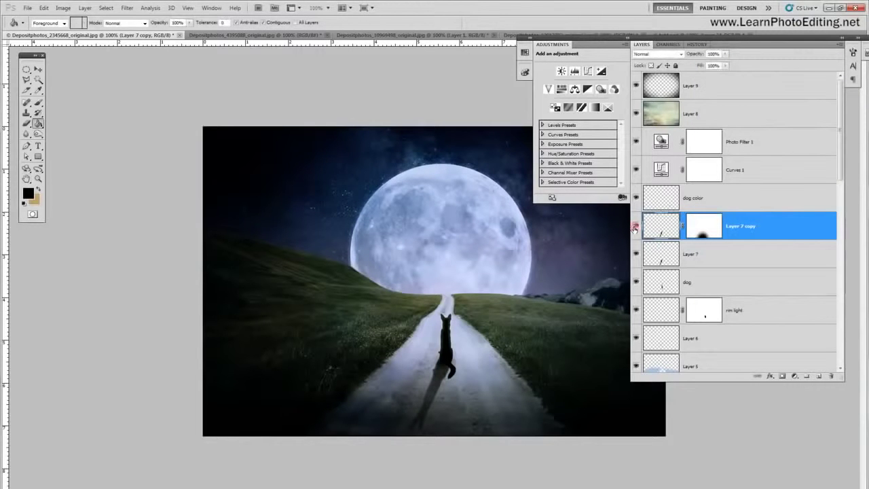
Set the opacity of shadow Layer 7 copy to 90% and of Layer 7 to 70%, checking the image without Layer 7.
{"action": "left_click", "coordinate": [713, 54]}
{"action": "left_click", "coordinate": [637, 254]}
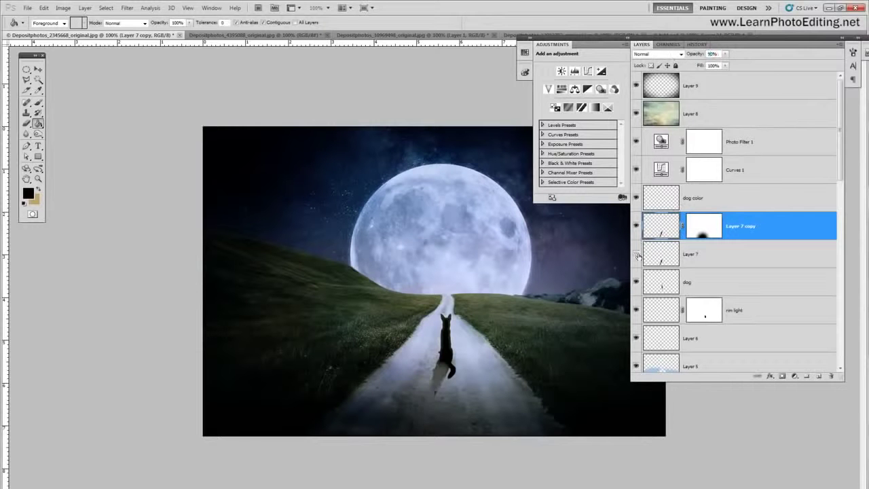
{"action": "left_click", "coordinate": [637, 254]}
{"action": "left_click", "coordinate": [718, 254]}
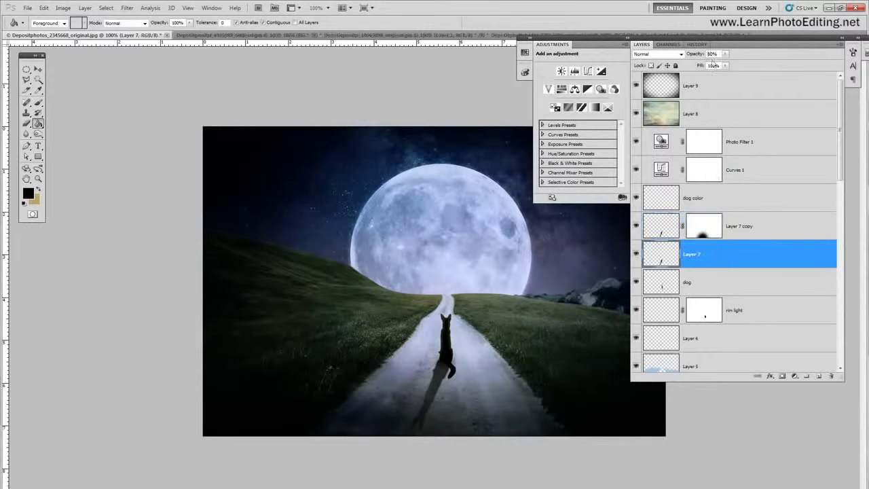
{"action": "left_click", "coordinate": [711, 54]}
{"action": "type", "text": "75"}
Set the opacity of the Black & White 1 copy adjustment layer to 80%.
{"action": "left_click_drag", "start_coordinate": [841, 119], "coordinate": [862, 208]}
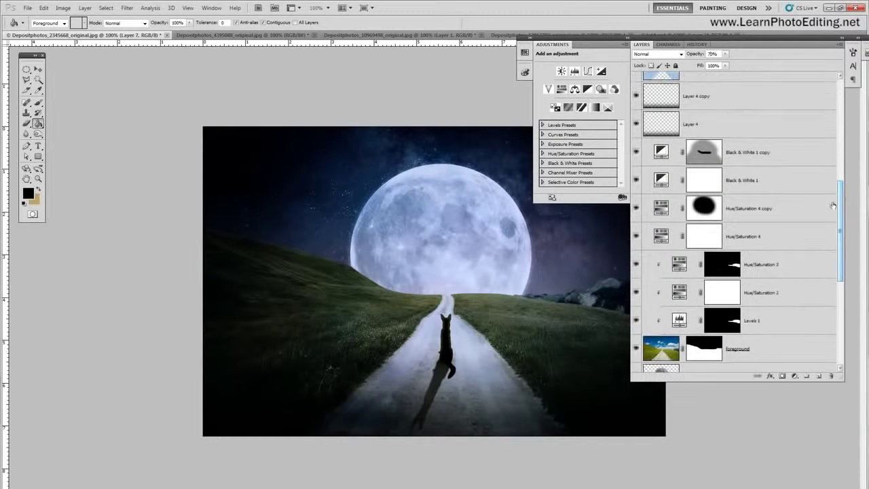
{"action": "left_click", "coordinate": [750, 152]}
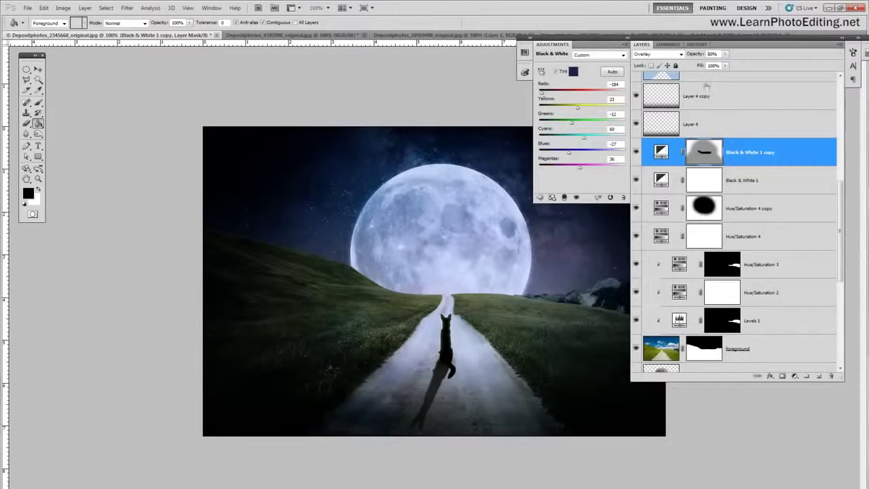
{"action": "left_click_drag", "start_coordinate": [710, 55], "coordinate": [702, 55]}
{"action": "left_click", "coordinate": [711, 54]}
Compare the image with and without the sky layer and adjust that layer's opacity.
{"action": "left_click", "coordinate": [840, 227]}
{"action": "left_click_drag", "start_coordinate": [840, 227], "coordinate": [834, 320]}
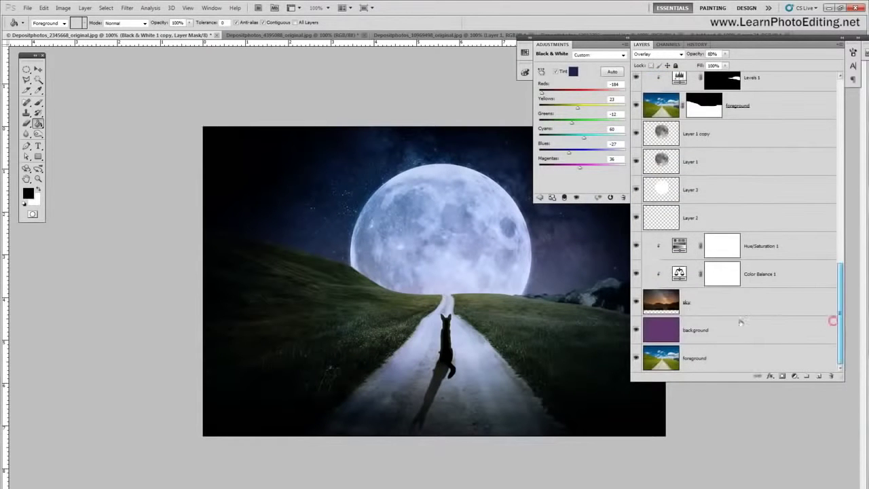
{"action": "left_click", "coordinate": [636, 302]}
{"action": "left_click", "coordinate": [637, 302]}
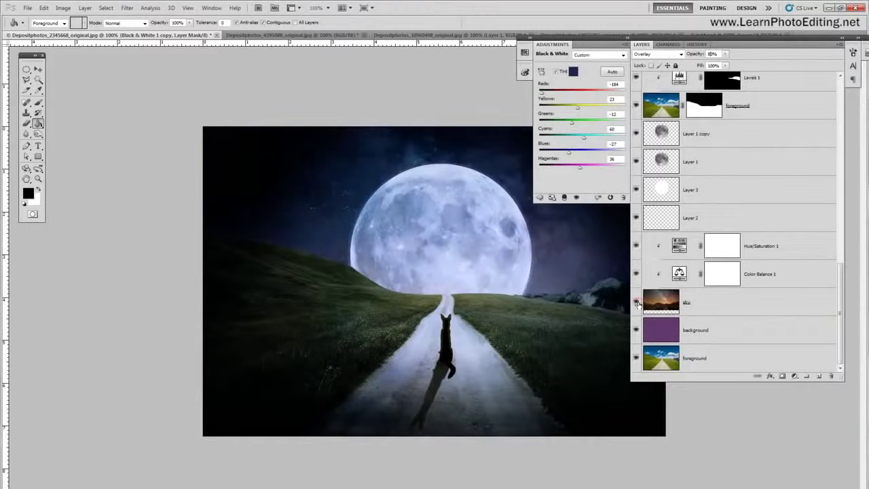
{"action": "left_click", "coordinate": [711, 307]}
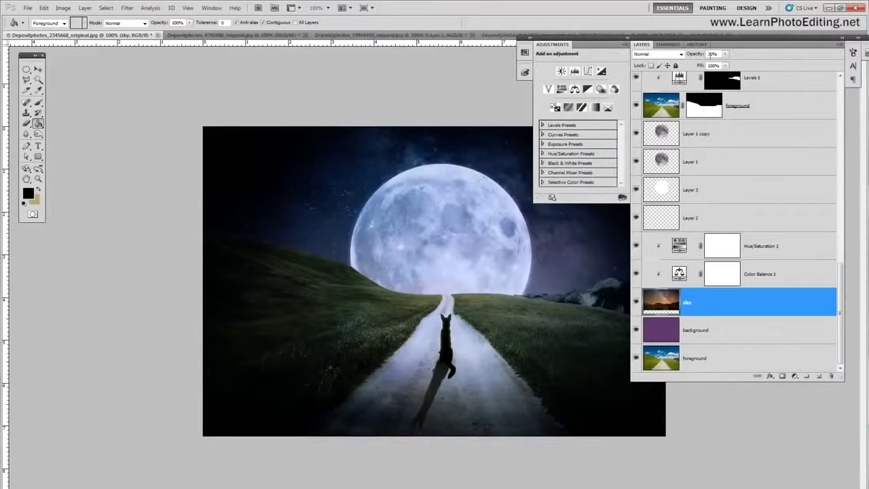
{"action": "left_click", "coordinate": [711, 54]}
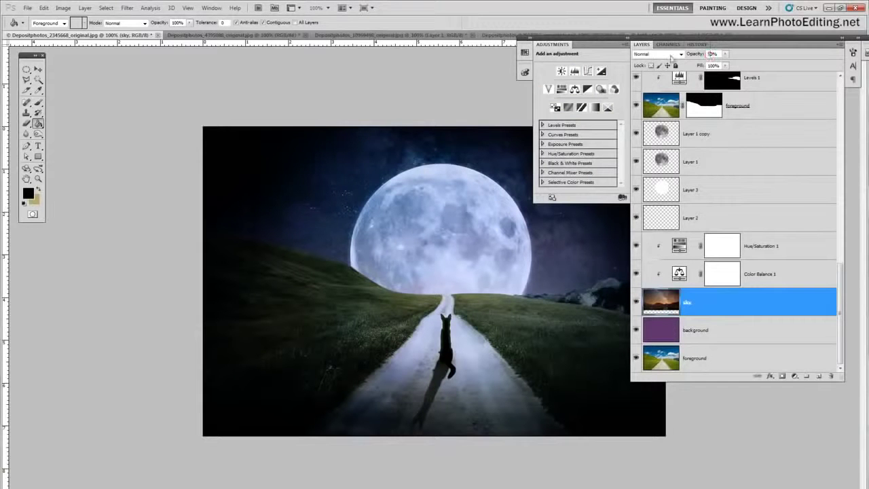
{"action": "left_click", "coordinate": [711, 54]}
{"action": "left_click_drag", "start_coordinate": [708, 61], "coordinate": [692, 57]}
{"action": "type", "text": "6"}
Set the opacity of the Layer 8 texture to 80% and check the uncovered image.
{"action": "left_click", "coordinate": [839, 288]}
{"action": "left_click_drag", "start_coordinate": [840, 288], "coordinate": [842, 80]}
{"action": "left_click", "coordinate": [718, 107]}
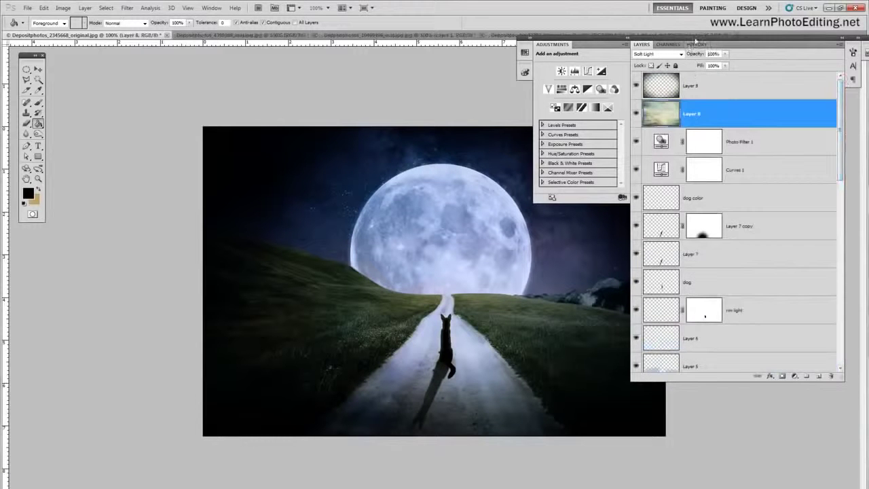
{"action": "left_click_drag", "start_coordinate": [695, 38], "coordinate": [760, 54]}
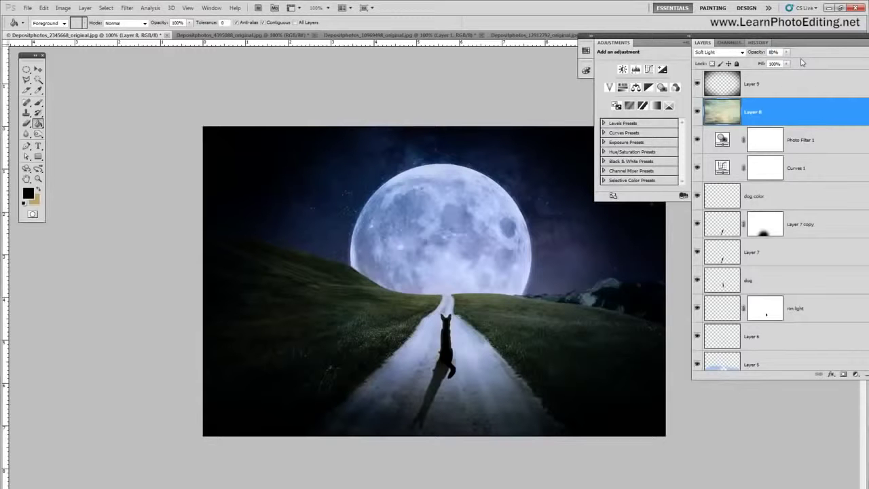
{"action": "left_click_drag", "start_coordinate": [769, 39], "coordinate": [706, 34]}
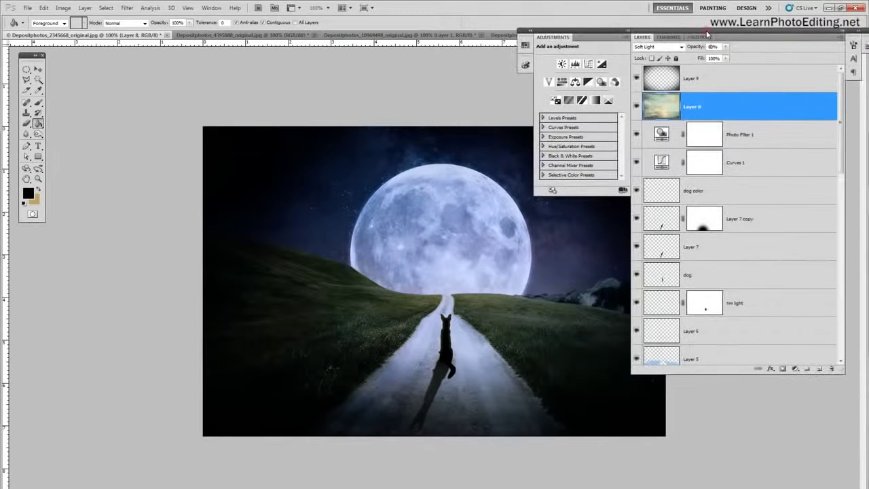
{"action": "left_click", "coordinate": [727, 77]}
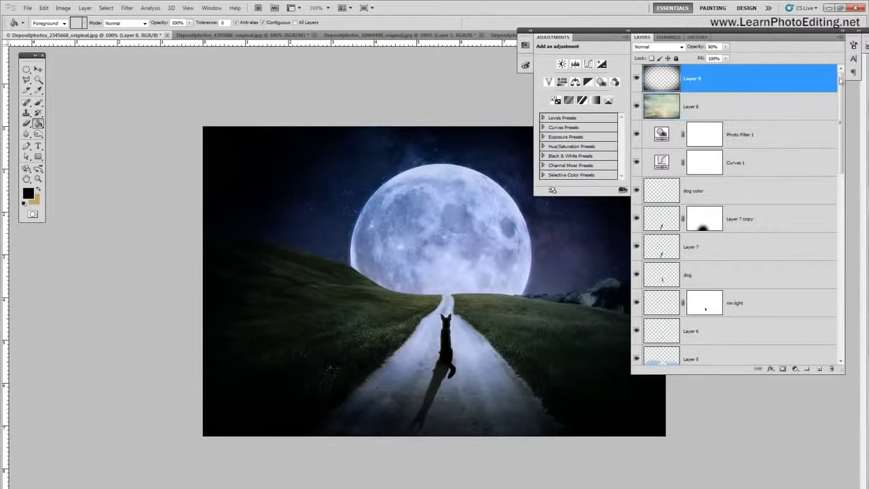
{"action": "mouse_move", "coordinate": [840, 71]}
{"action": "left_mouse_down"}
{"action": "mouse_move", "coordinate": [840, 319]}
{"action": "mouse_move", "coordinate": [840, 75]}
{"action": "left_mouse_up"}
{"action": "left_click", "coordinate": [774, 343], "text": "shift"}
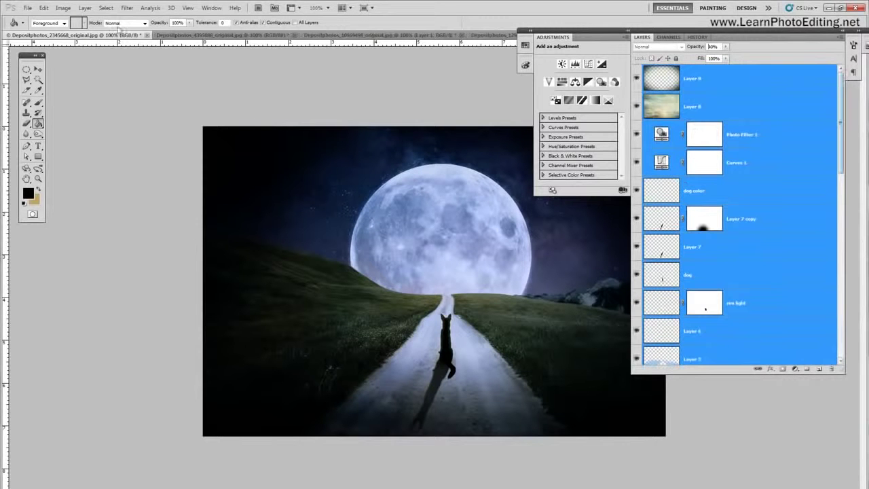
{"action": "left_click", "coordinate": [85, 8]}
{"action": "left_click", "coordinate": [102, 31]}
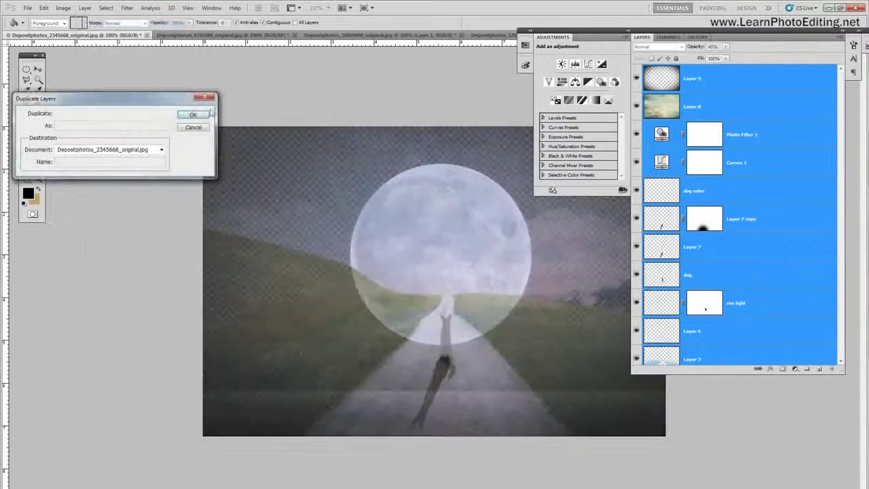
{"action": "left_click", "coordinate": [193, 115]}
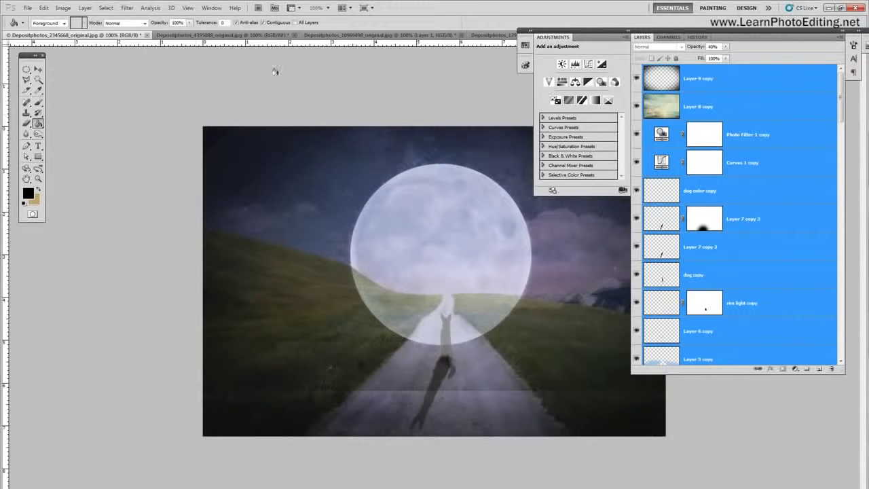
{"action": "left_click", "coordinate": [43, 7]}
{"action": "left_click", "coordinate": [49, 18]}
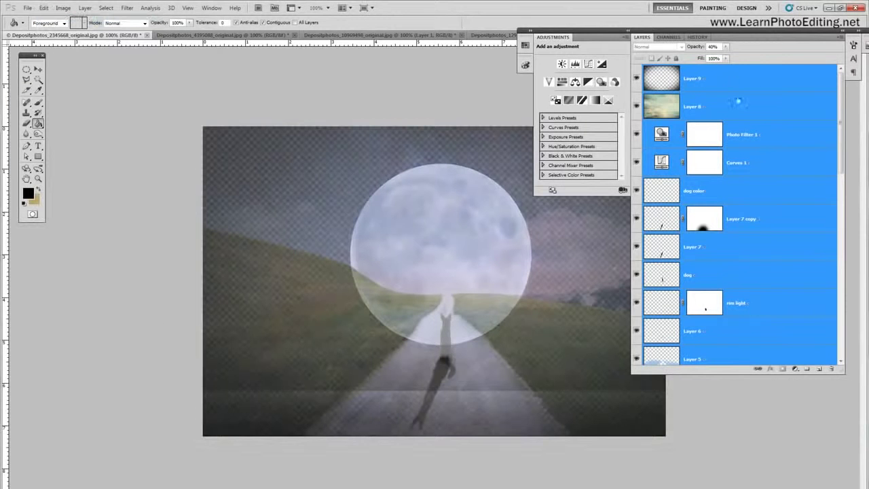
{"action": "left_click", "coordinate": [698, 37]}
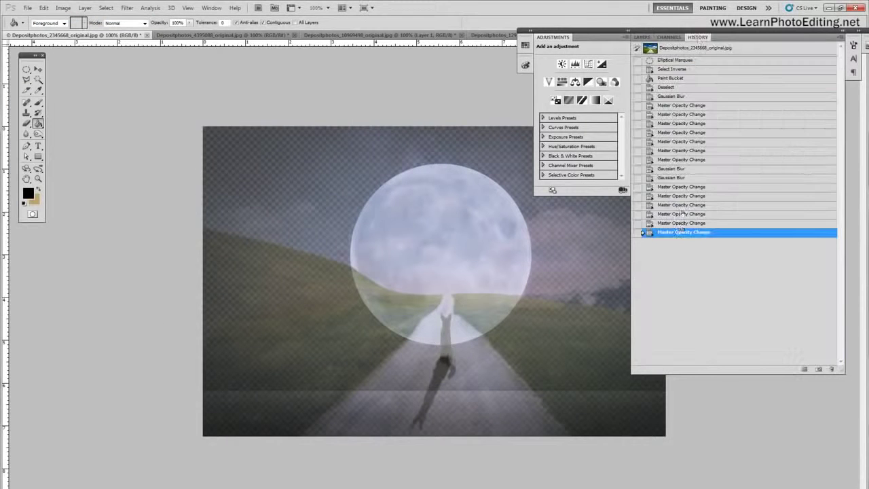
{"action": "left_click", "coordinate": [680, 223]}
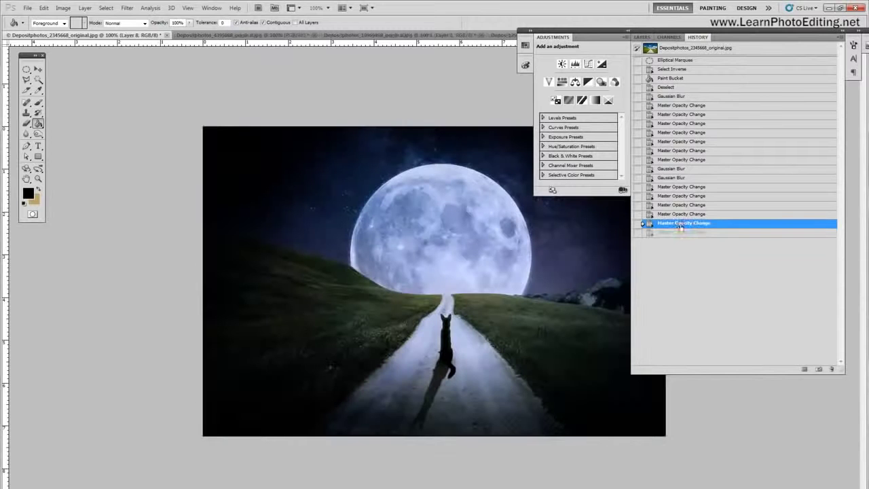
Duplicate all layers from Layer 9 down to the bottom foreground layer and merge the copies into a single layer.
{"action": "left_click", "coordinate": [642, 37]}
{"action": "left_click", "coordinate": [732, 82]}
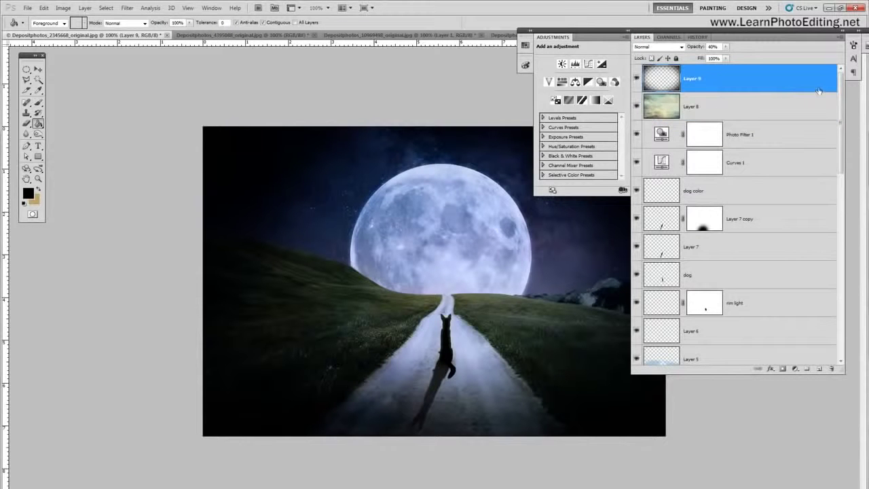
{"action": "left_click_drag", "start_coordinate": [842, 85], "coordinate": [835, 305]}
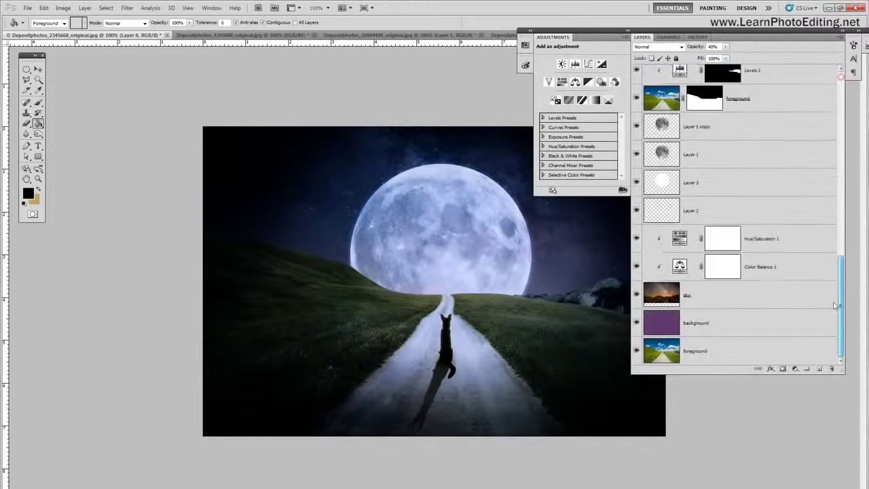
{"action": "left_click", "coordinate": [730, 352], "text": "shift"}
{"action": "left_click", "coordinate": [85, 7]}
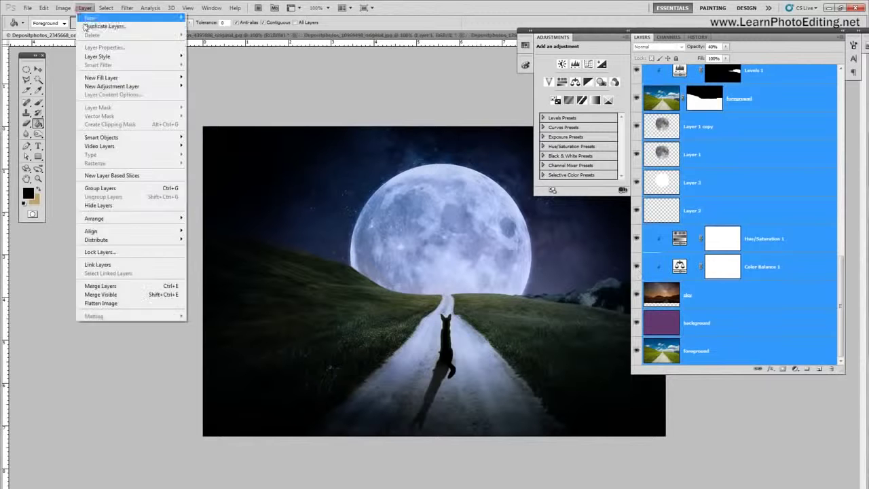
{"action": "left_click", "coordinate": [101, 27]}
{"action": "left_click", "coordinate": [187, 110]}
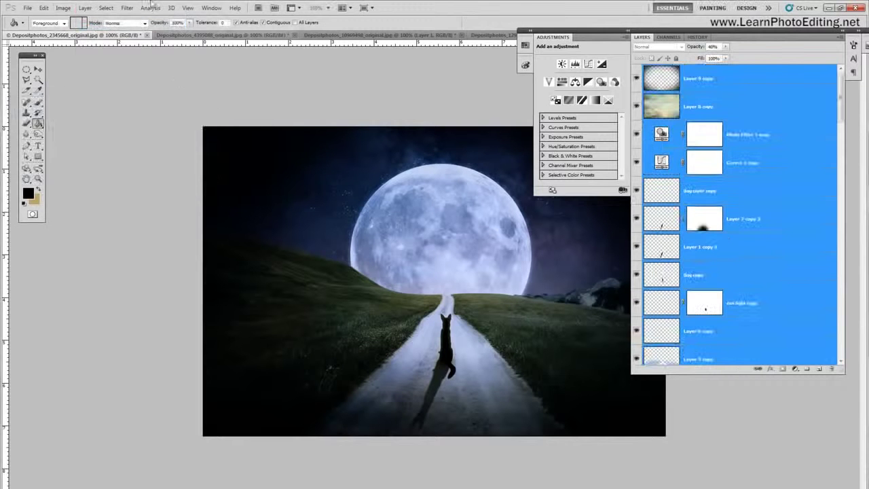
{"action": "left_click", "coordinate": [85, 7]}
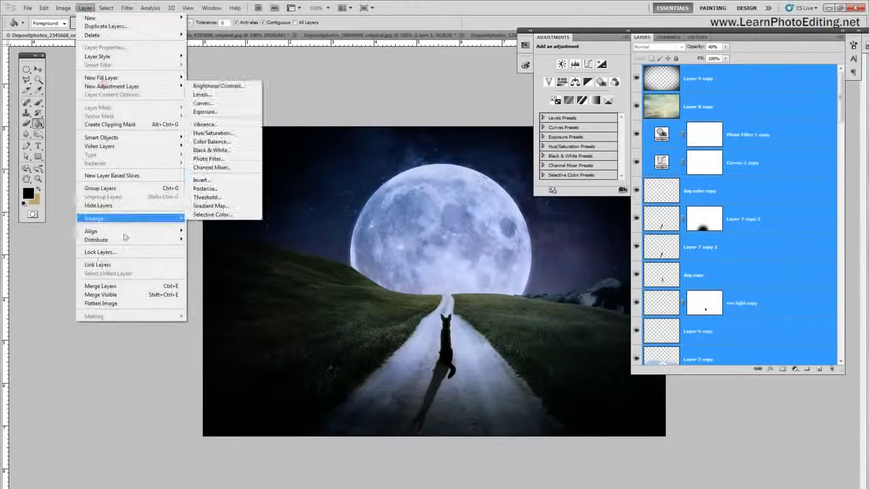
{"action": "left_click", "coordinate": [125, 285]}
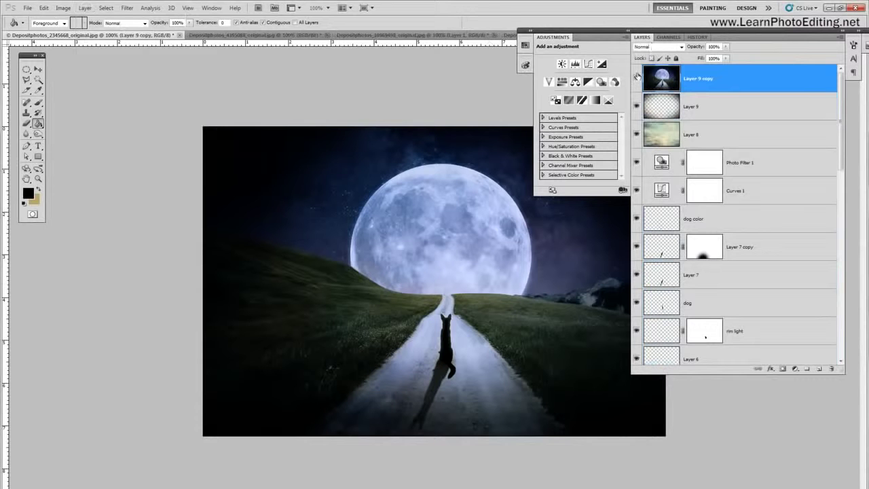
Apply a Lens Blur to the merged copy of the whole image.
{"action": "left_click_drag", "start_coordinate": [636, 29], "coordinate": [692, 31]}
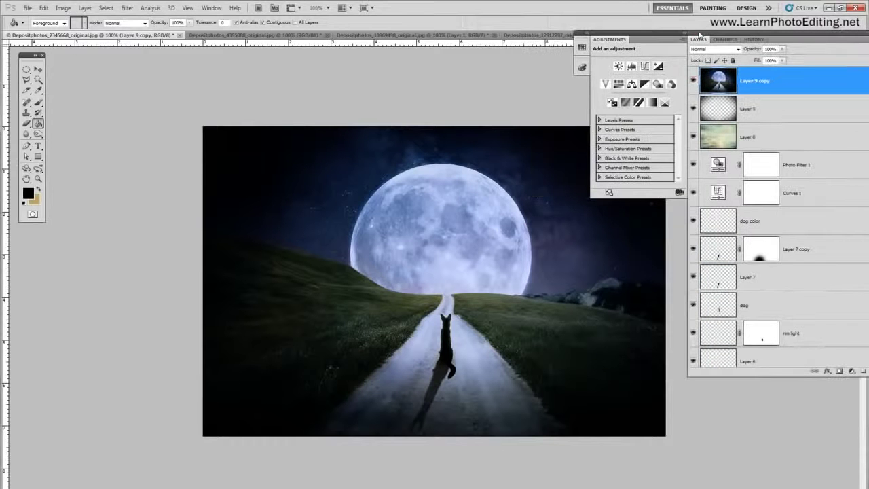
{"action": "left_click", "coordinate": [127, 7]}
{"action": "mouse_move", "coordinate": [162, 89]}
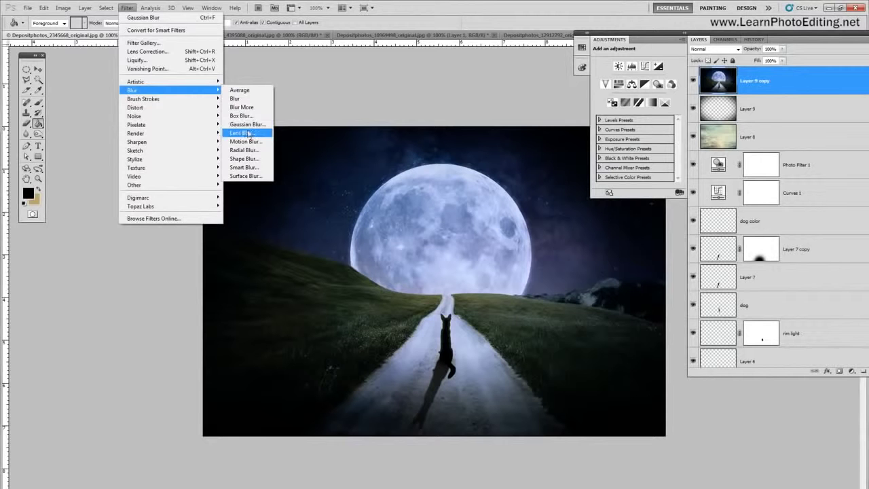
{"action": "left_click", "coordinate": [245, 133]}
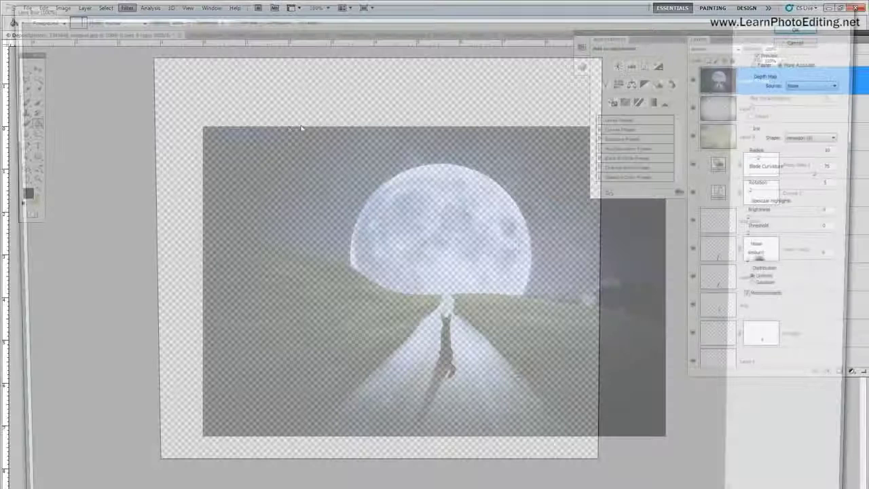
{"action": "left_click", "coordinate": [806, 26]}
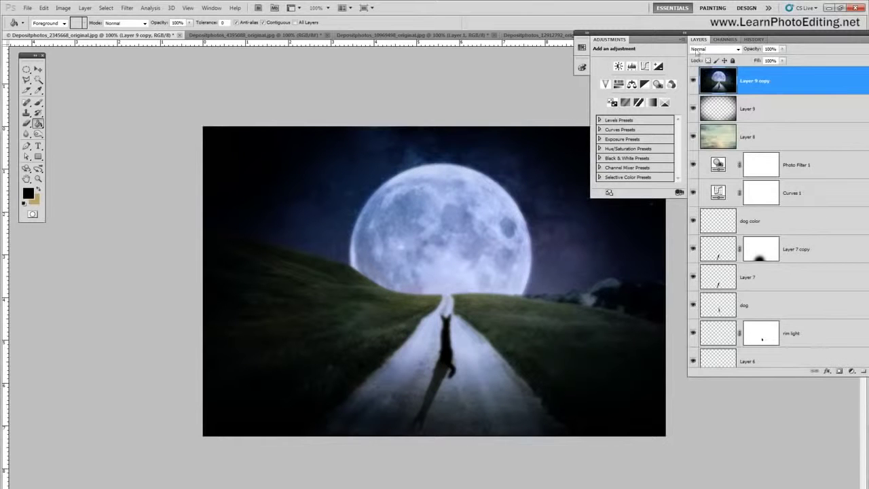
Compare the image with and without the lens-blurred copy and set that layer's opacity to 50%.
{"action": "left_click", "coordinate": [693, 80]}
{"action": "left_click", "coordinate": [692, 81]}
{"action": "left_click_drag", "start_coordinate": [771, 50], "coordinate": [569, 52]}
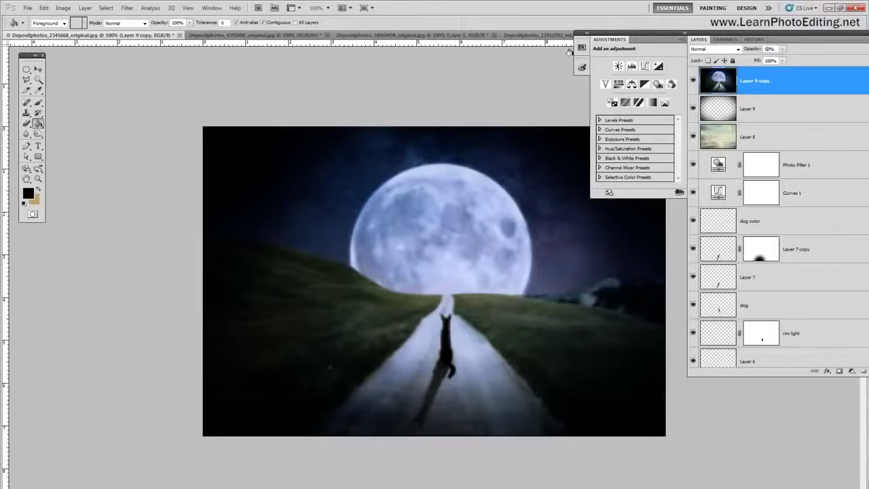
Add a layer mask to Layer 9 copy and mask out the foreground road, dog and grass with a soft 300 px black brush.
{"action": "left_click", "coordinate": [839, 372]}
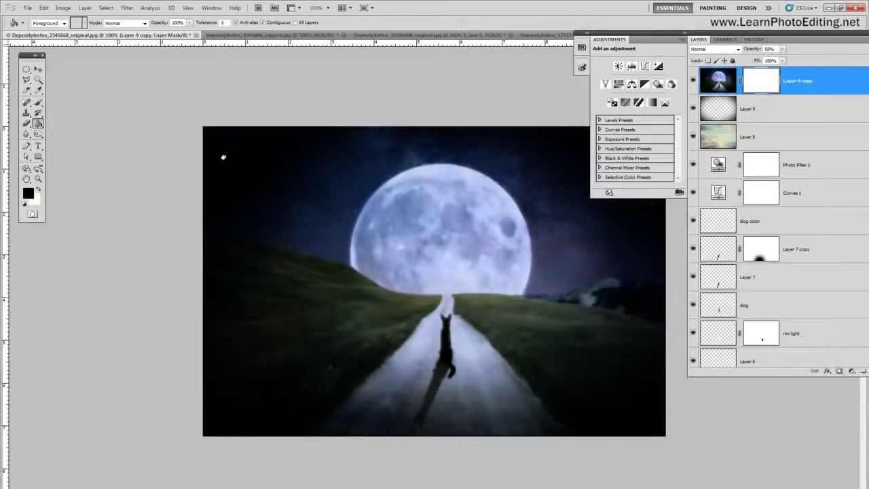
{"action": "left_click", "coordinate": [38, 102]}
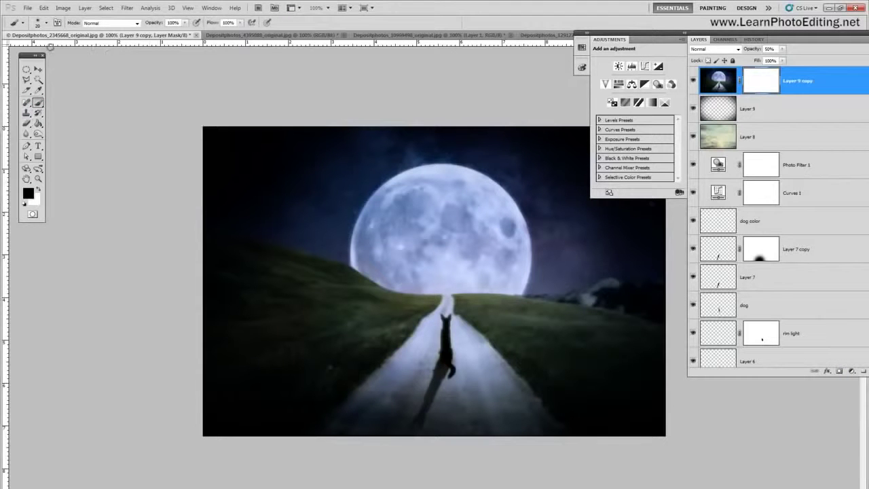
{"action": "left_click", "coordinate": [46, 22]}
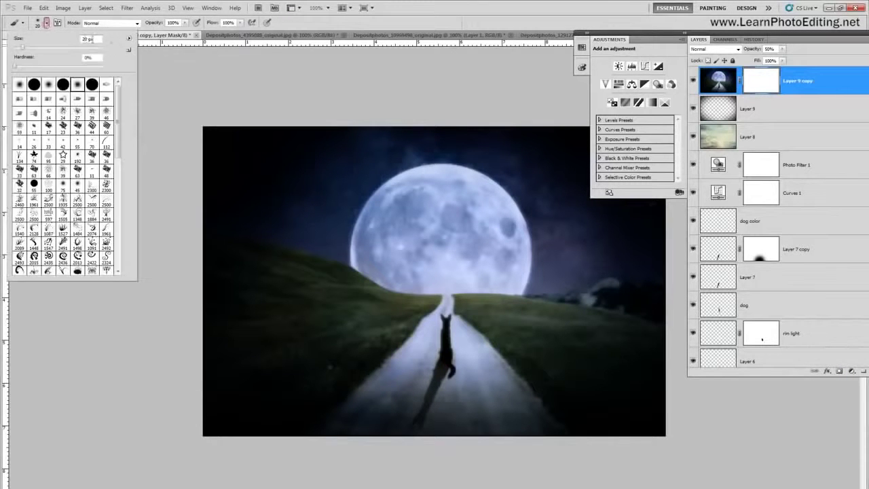
{"action": "double_click", "coordinate": [88, 39]}
{"action": "type", "text": "100"}
{"action": "double_click", "coordinate": [85, 38]}
{"action": "type", "text": "200"}
{"action": "double_click", "coordinate": [85, 39]}
{"action": "type", "text": "300"}
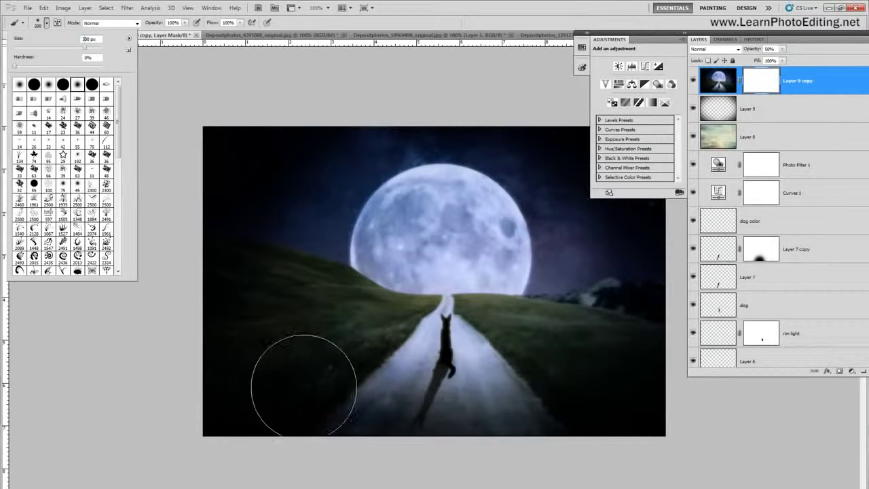
{"action": "mouse_move", "coordinate": [213, 377]}
{"action": "left_mouse_down"}
{"action": "mouse_move", "coordinate": [388, 384]}
{"action": "mouse_move", "coordinate": [221, 385]}
{"action": "mouse_move", "coordinate": [253, 386]}
{"action": "mouse_move", "coordinate": [586, 376]}
{"action": "mouse_move", "coordinate": [413, 356]}
{"action": "mouse_move", "coordinate": [395, 356]}
{"action": "mouse_move", "coordinate": [426, 360]}
{"action": "mouse_move", "coordinate": [304, 357]}
{"action": "mouse_move", "coordinate": [661, 376]}
{"action": "mouse_move", "coordinate": [447, 380]}
{"action": "mouse_move", "coordinate": [447, 390]}
{"action": "mouse_move", "coordinate": [212, 381]}
{"action": "left_mouse_up"}
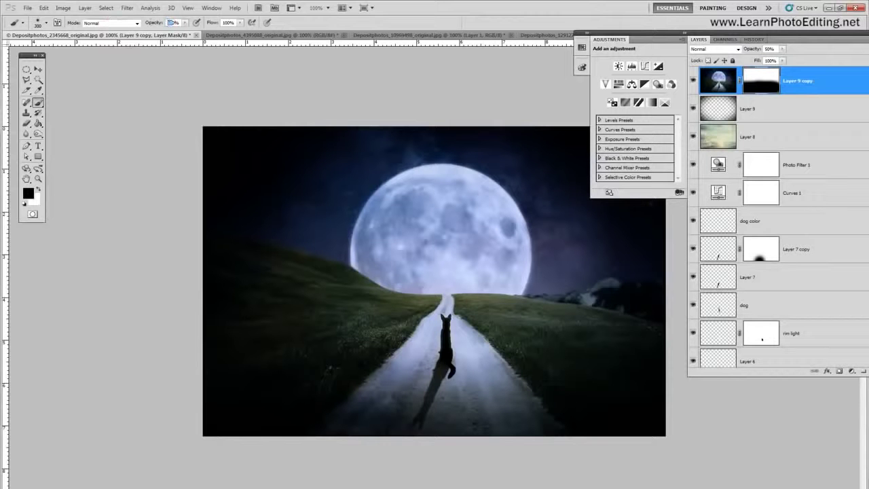
Paint over the moon and sky on the Layer 9 copy mask with the black brush at 50% opacity.
{"action": "type", "text": "50"}
{"action": "left_click_drag", "start_coordinate": [643, 33], "coordinate": [732, 30]}
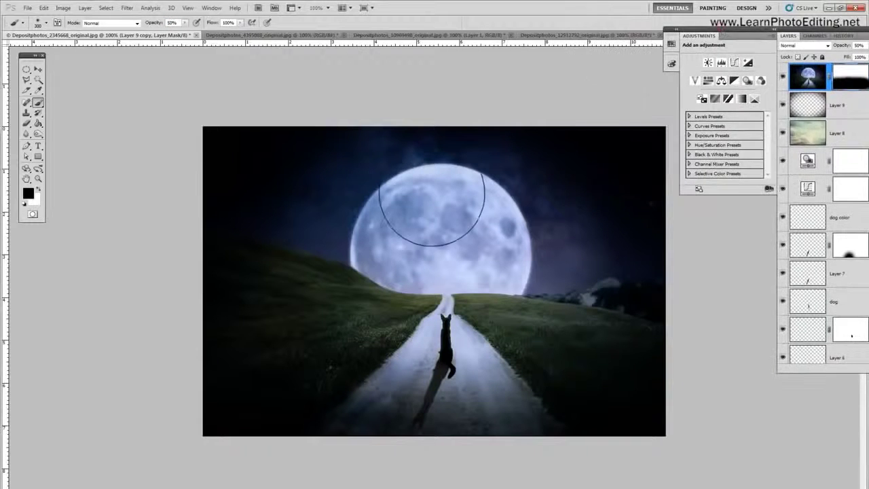
{"action": "mouse_move", "coordinate": [455, 214]}
{"action": "left_mouse_down"}
{"action": "mouse_move", "coordinate": [423, 219]}
{"action": "mouse_move", "coordinate": [423, 236]}
{"action": "mouse_move", "coordinate": [388, 208]}
{"action": "mouse_move", "coordinate": [382, 183]}
{"action": "mouse_move", "coordinate": [482, 171]}
{"action": "mouse_move", "coordinate": [421, 199]}
{"action": "mouse_move", "coordinate": [445, 193]}
{"action": "mouse_move", "coordinate": [460, 239]}
{"action": "mouse_move", "coordinate": [539, 246]}
{"action": "mouse_move", "coordinate": [566, 226]}
{"action": "mouse_move", "coordinate": [491, 185]}
{"action": "left_mouse_up"}
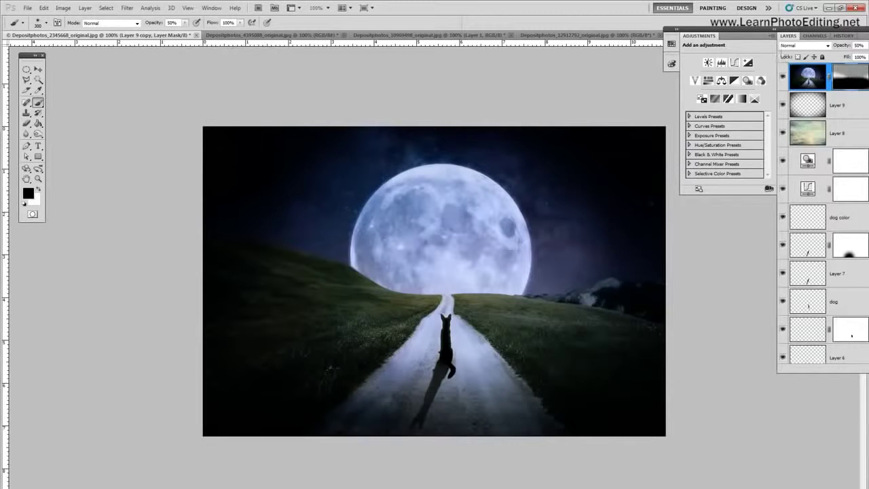
Compare the image with and without the masked lens-blurred layer.
{"action": "left_click_drag", "start_coordinate": [779, 30], "coordinate": [715, 30]}
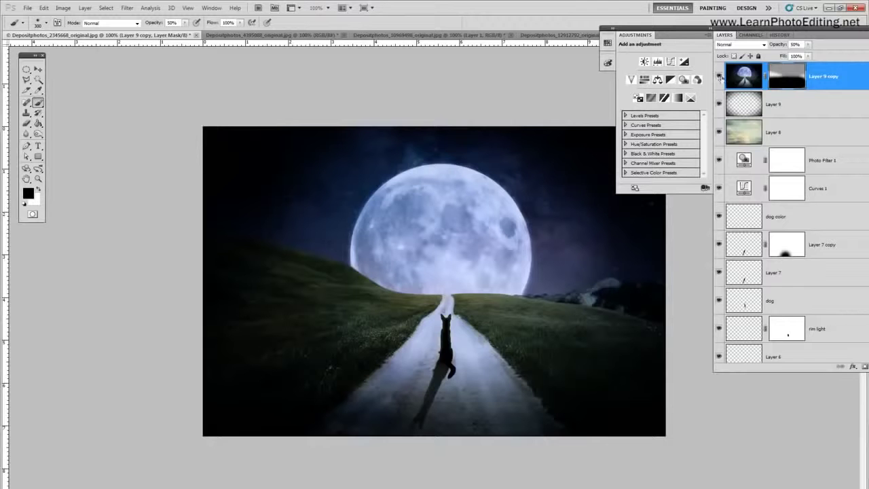
{"action": "left_click", "coordinate": [719, 77]}
{"action": "left_click", "coordinate": [719, 77]}
{"action": "left_click", "coordinate": [720, 76]}
{"action": "left_click", "coordinate": [720, 76]}
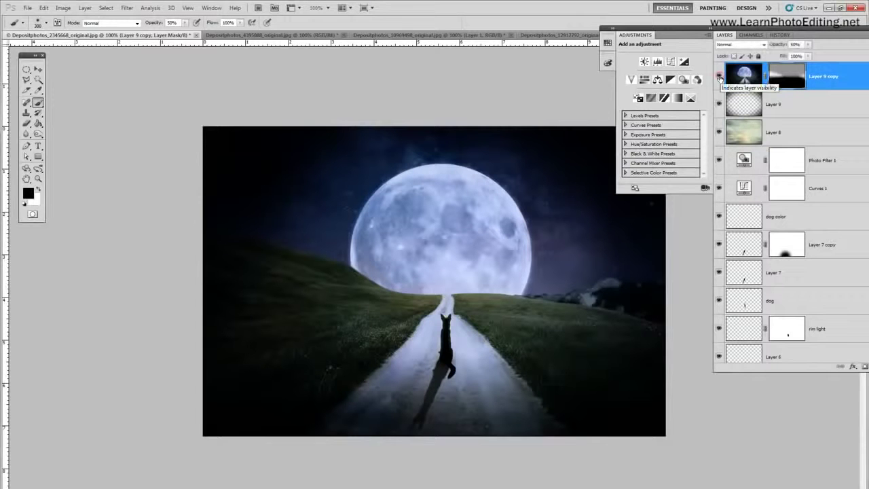
{"action": "left_click_drag", "start_coordinate": [670, 30], "coordinate": [729, 44]}
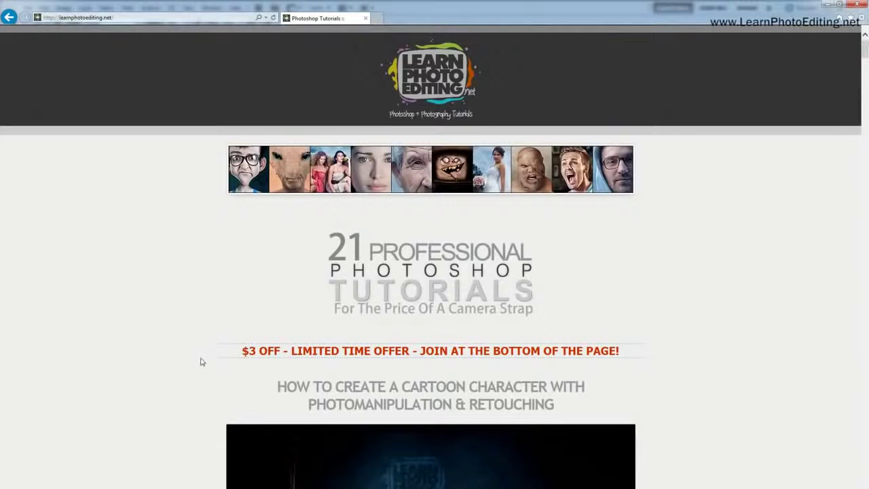
Switch to the browser and look through the Photoshop tutorials listed on the learnphotoediting.net home page.
{"action": "scroll", "coordinate": [203, 361], "scroll_direction": "down", "scroll_amount": 5}
{"action": "scroll", "coordinate": [202, 360], "scroll_direction": "down", "scroll_amount": 15}
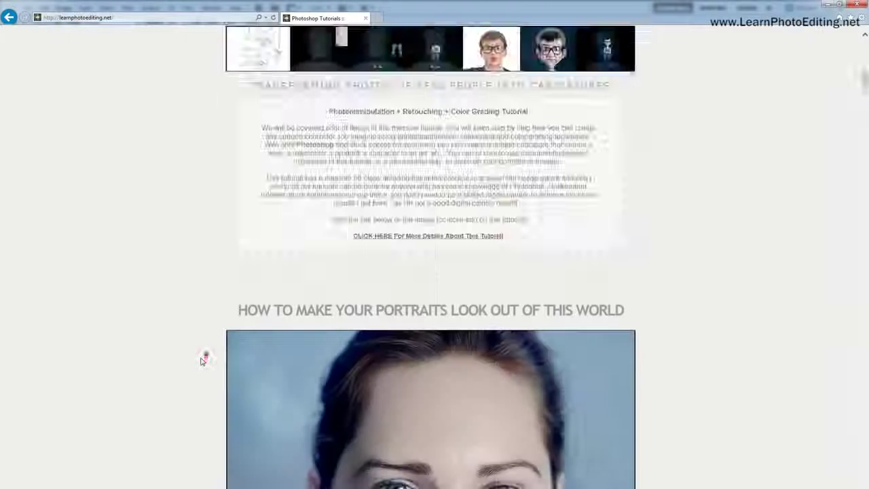
{"action": "scroll", "coordinate": [202, 361], "scroll_direction": "down", "scroll_amount": 4}
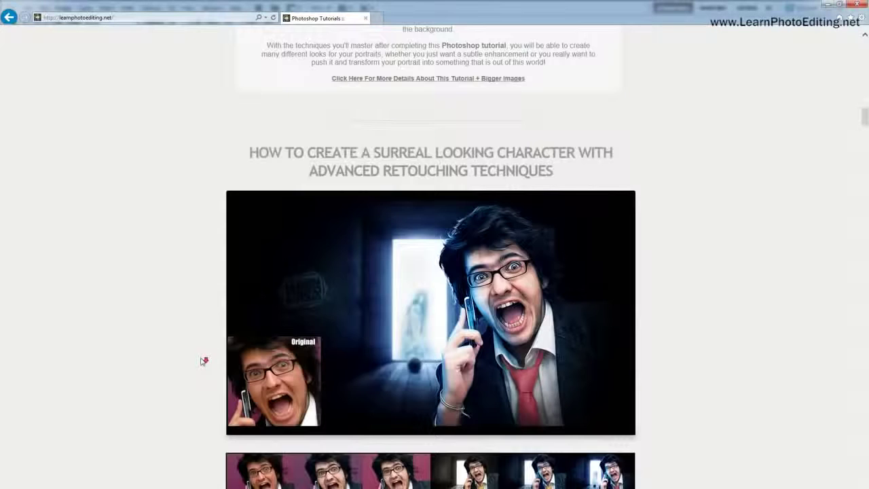
{"action": "scroll", "coordinate": [202, 362], "scroll_direction": "down", "scroll_amount": 10}
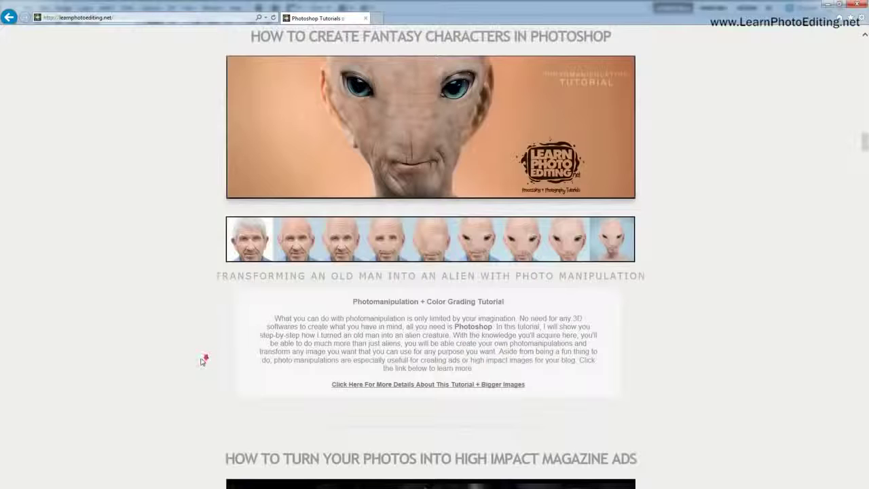
{"action": "scroll", "coordinate": [202, 360], "scroll_direction": "down", "scroll_amount": 11}
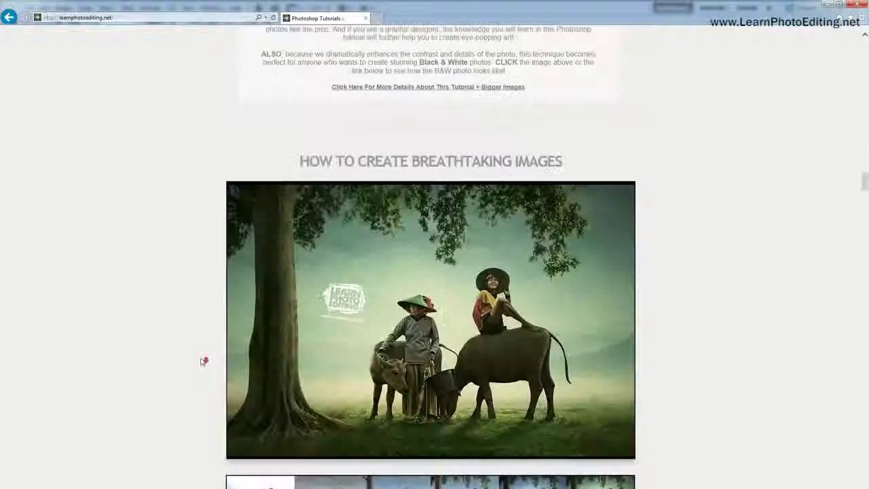
{"action": "scroll", "coordinate": [202, 361], "scroll_direction": "down", "scroll_amount": 10}
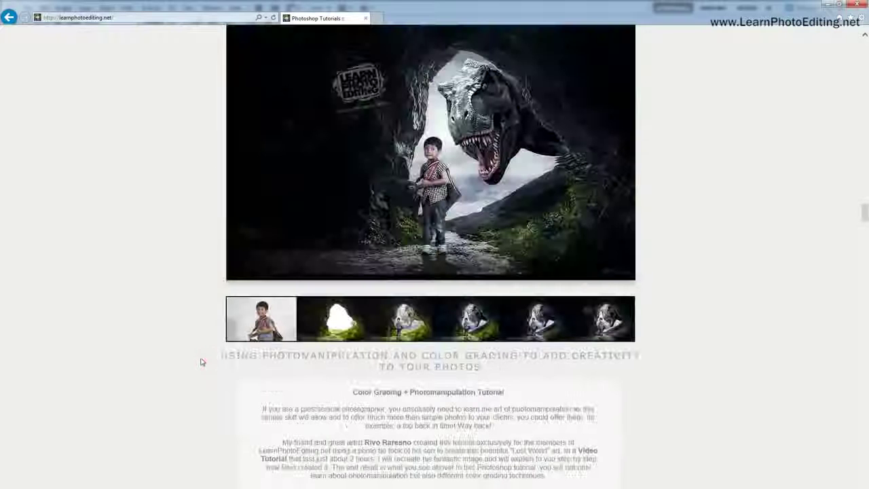
{"action": "scroll", "coordinate": [202, 361], "scroll_direction": "down", "scroll_amount": 3}
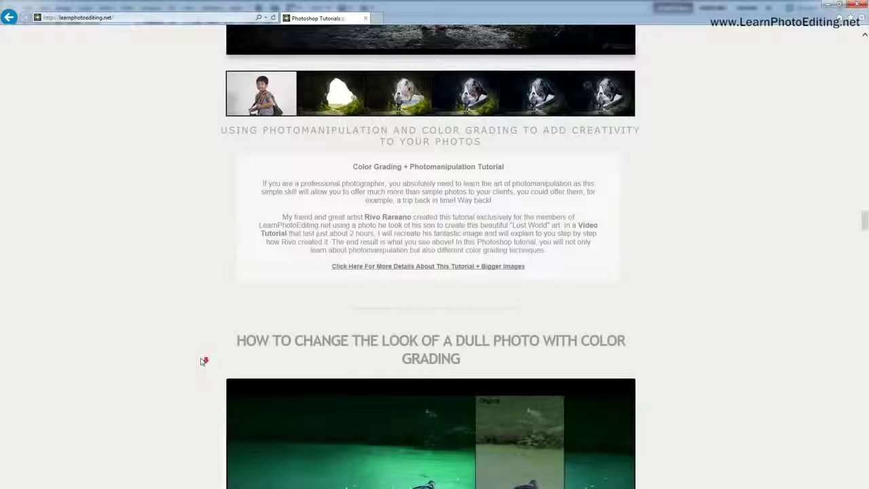
{"action": "scroll", "coordinate": [201, 362], "scroll_direction": "down", "scroll_amount": 3}
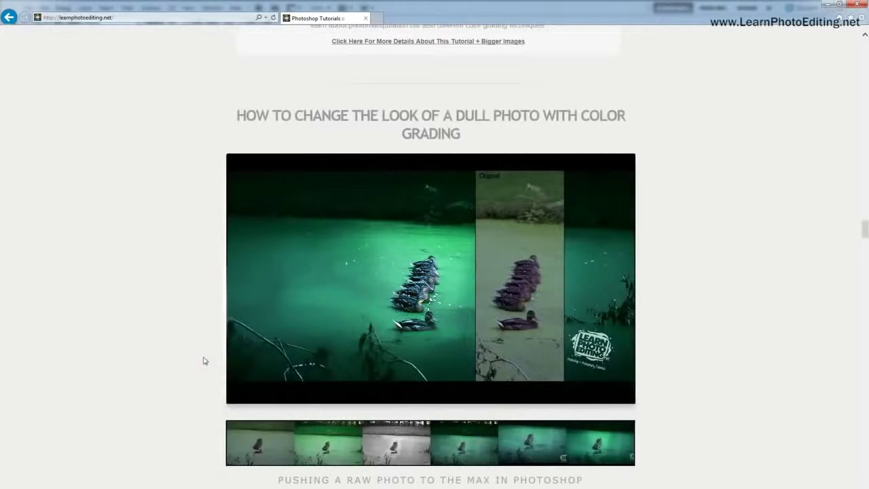